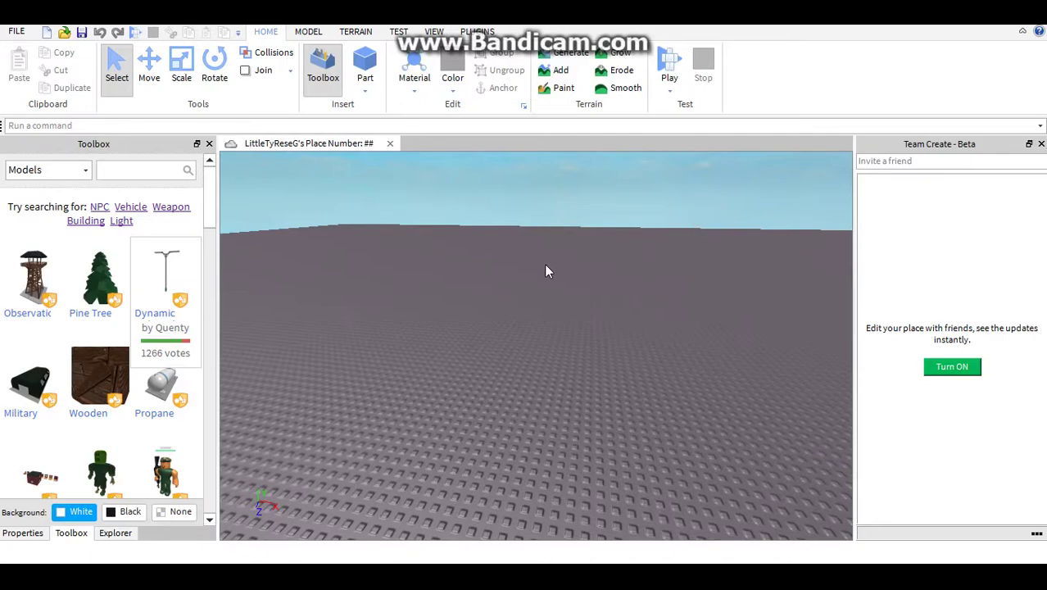
Turn on Team Create for the place and invite a friend from the suggested usernames
right_click_drag(545, 266, 546, 266)
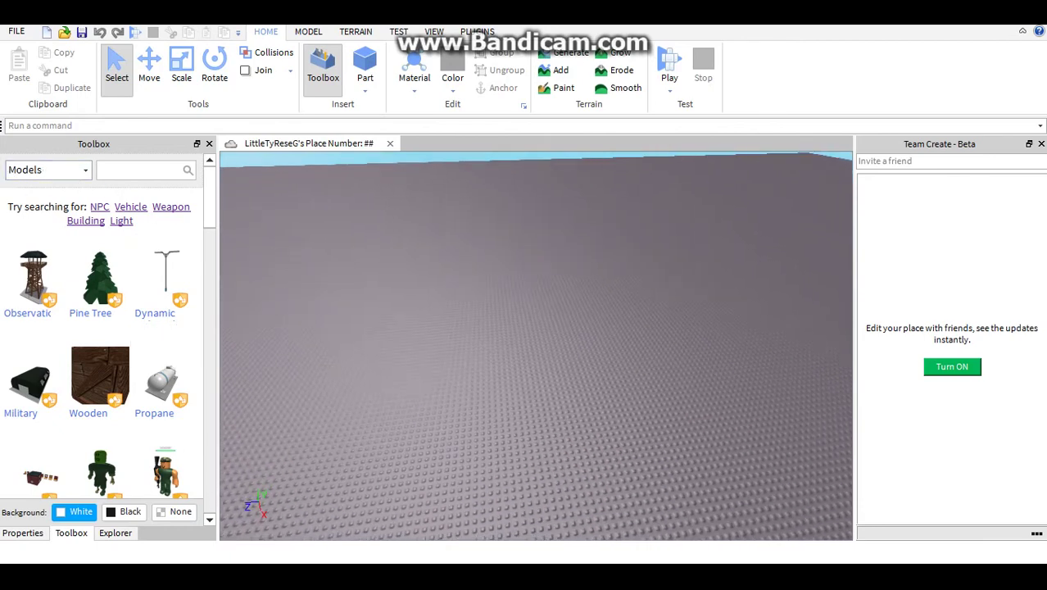
left_click(953, 373)
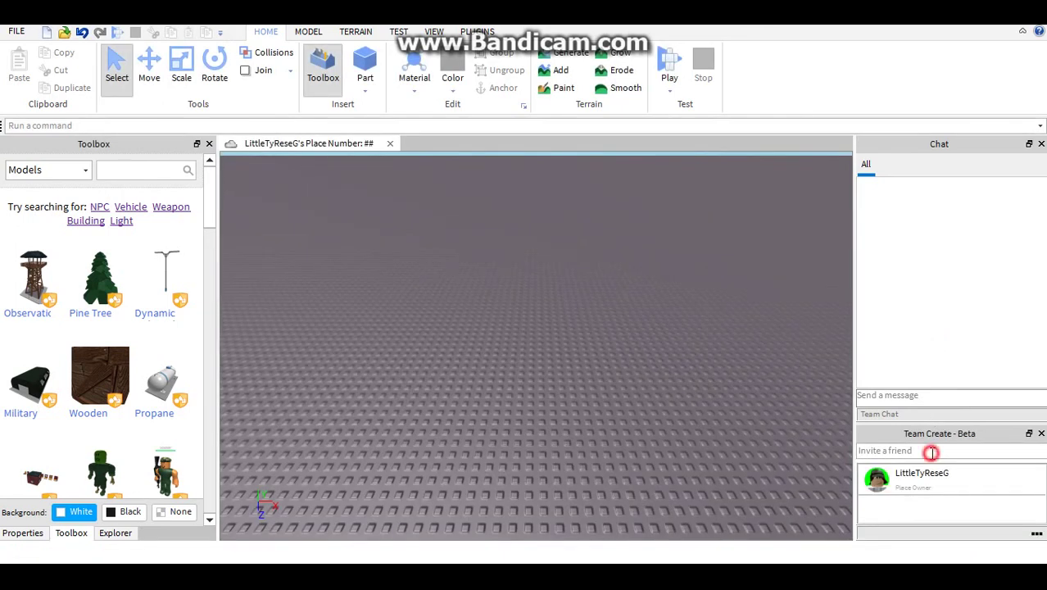
left_click(932, 452)
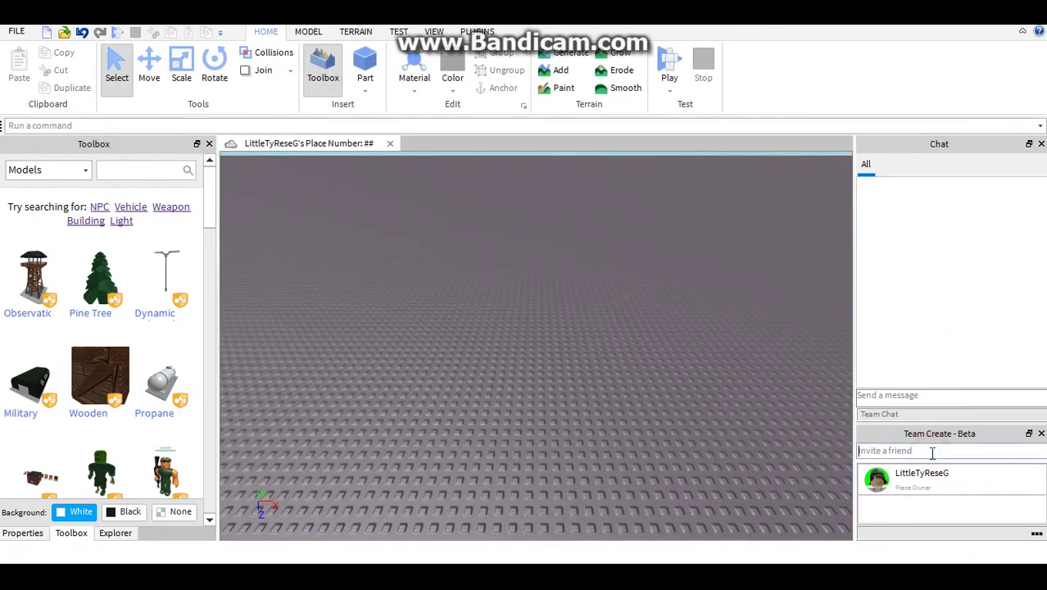
type("l")
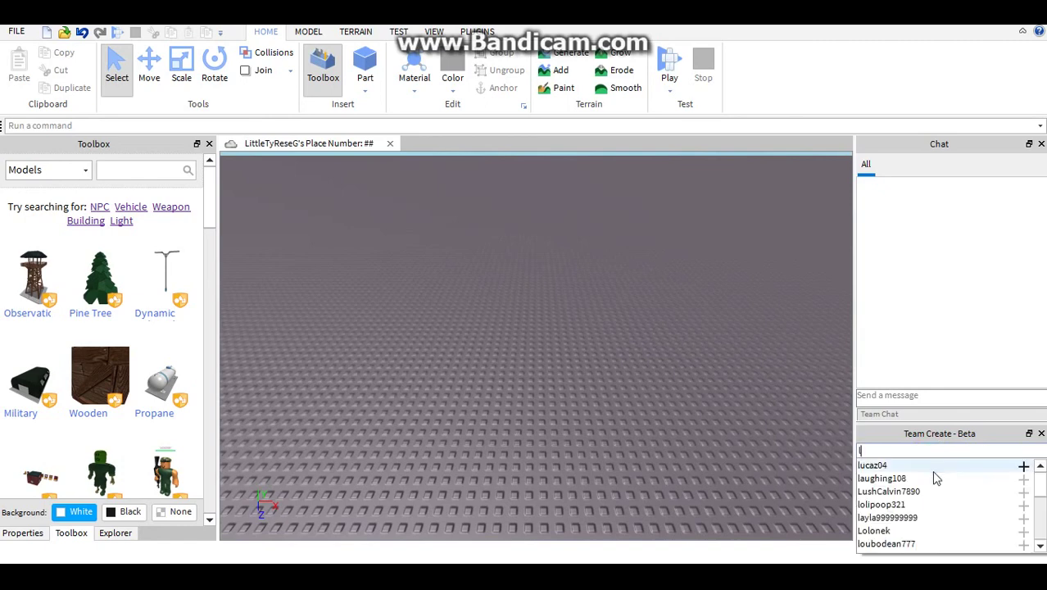
left_click(935, 491)
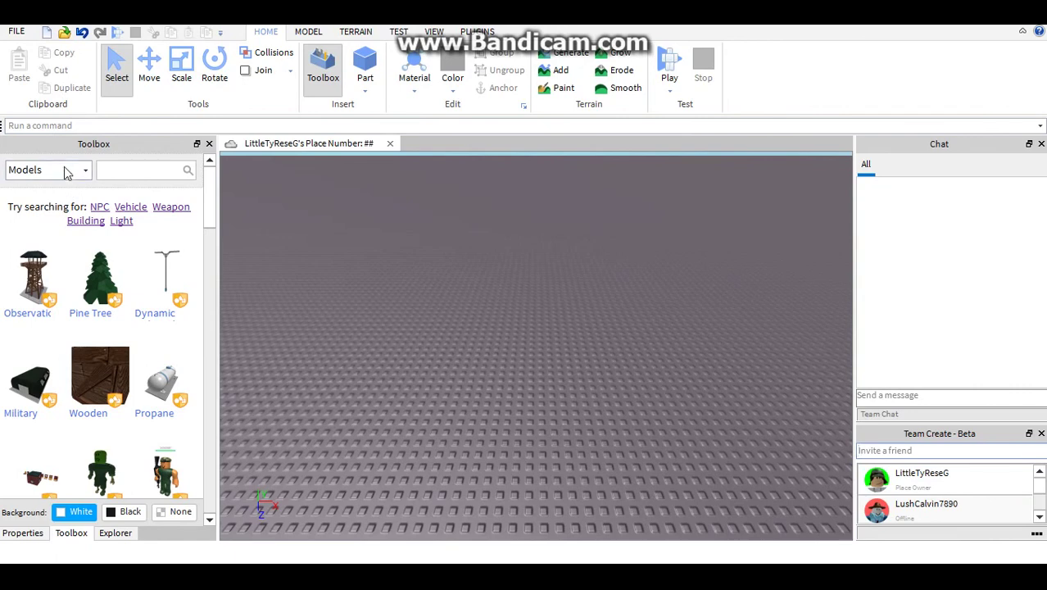
Switch the Toolbox category from Models to My Models
left_click(29, 170)
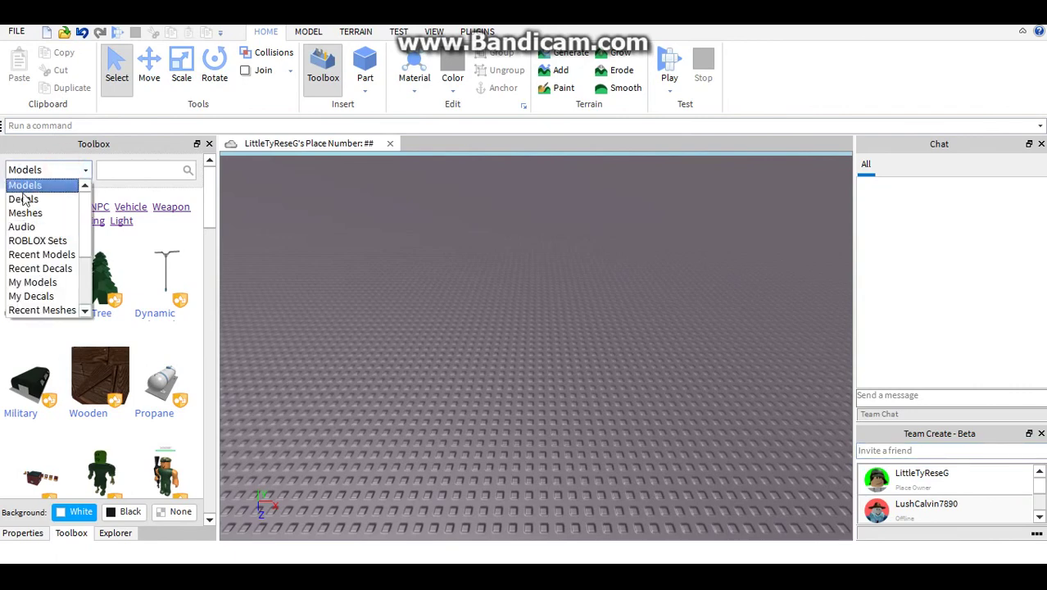
left_click(50, 282)
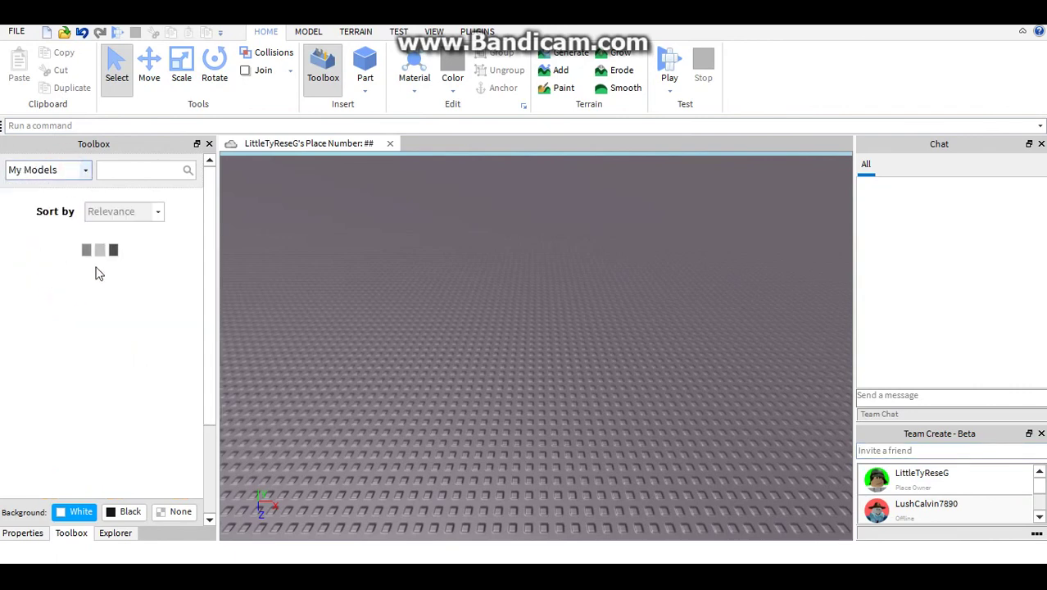
left_click_drag(107, 275, 297, 276)
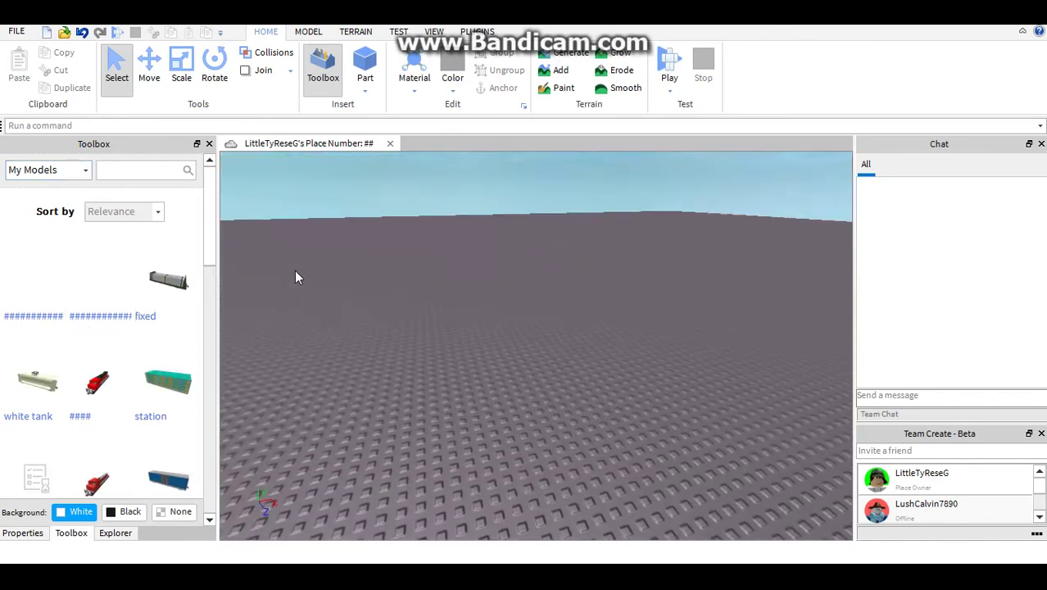
Load more entries of My Models and insert the "meidum" railway track model onto the baseplate
scroll(58, 394, "down", 5)
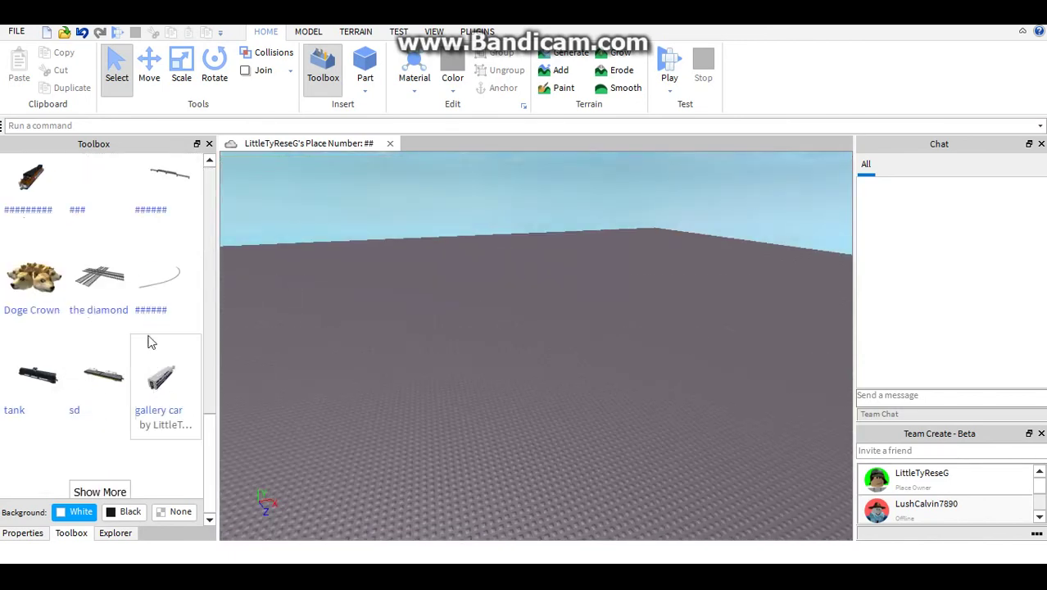
scroll(150, 342, "up", 4)
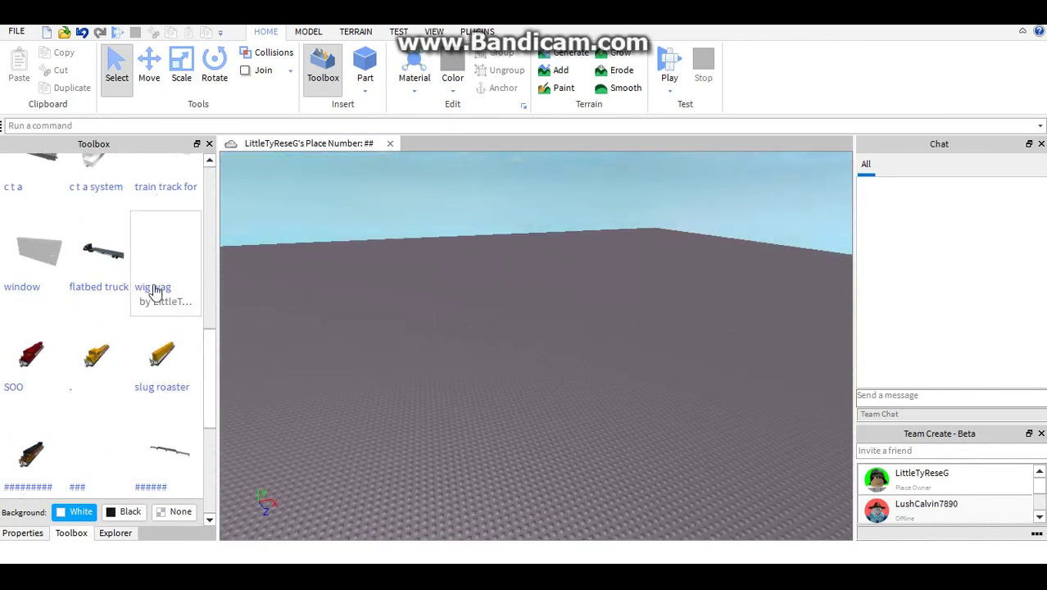
scroll(152, 319, "down", 4)
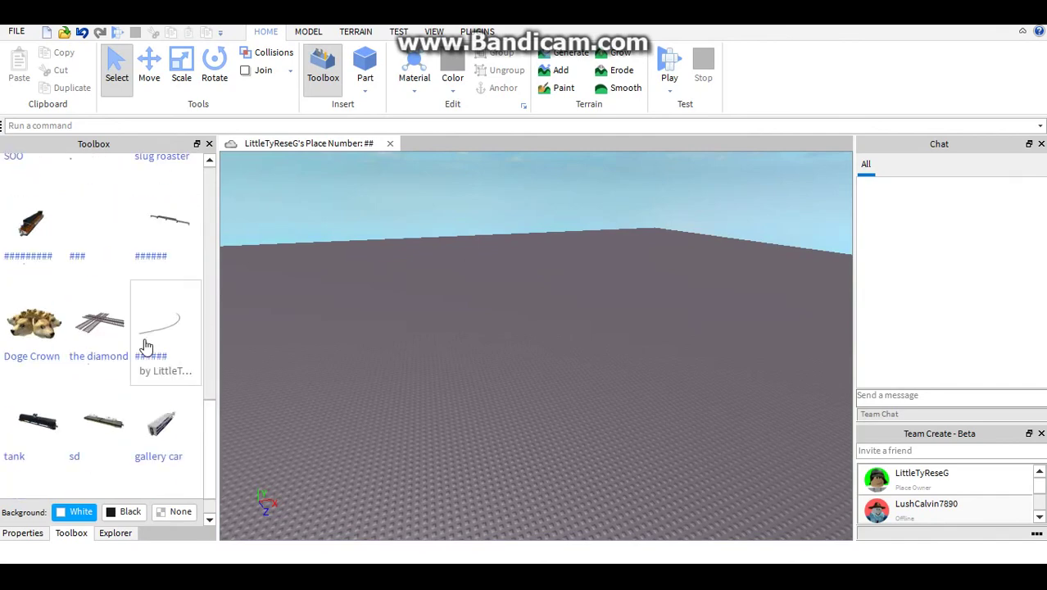
scroll(145, 347, "down", 1)
left_click(102, 493)
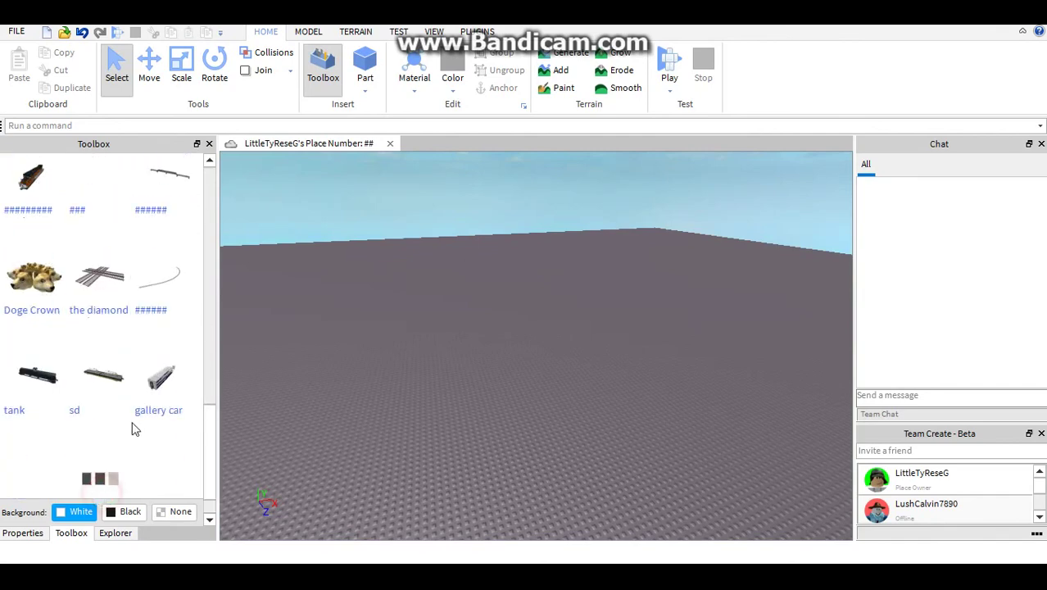
scroll(128, 405, "down", 1)
scroll(75, 403, "down", 2)
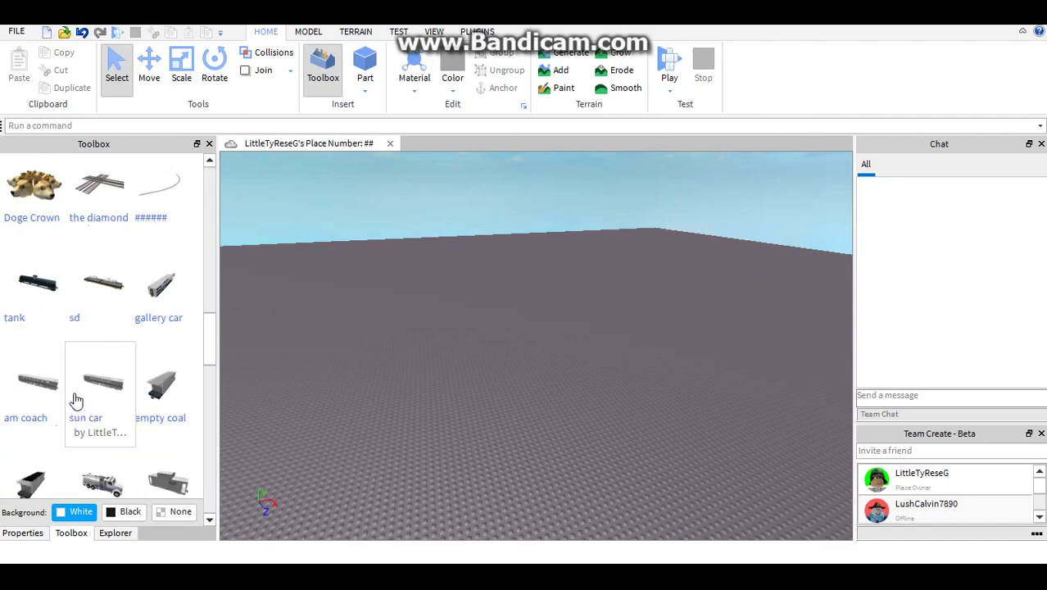
scroll(90, 455, "down", 5)
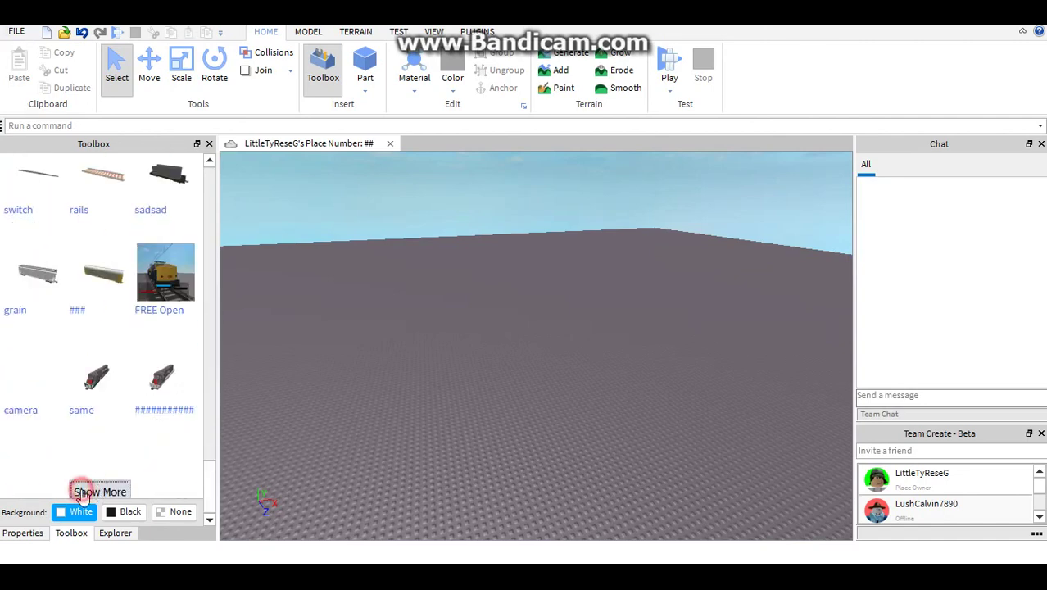
left_click(78, 489)
scroll(82, 386, "up", 10)
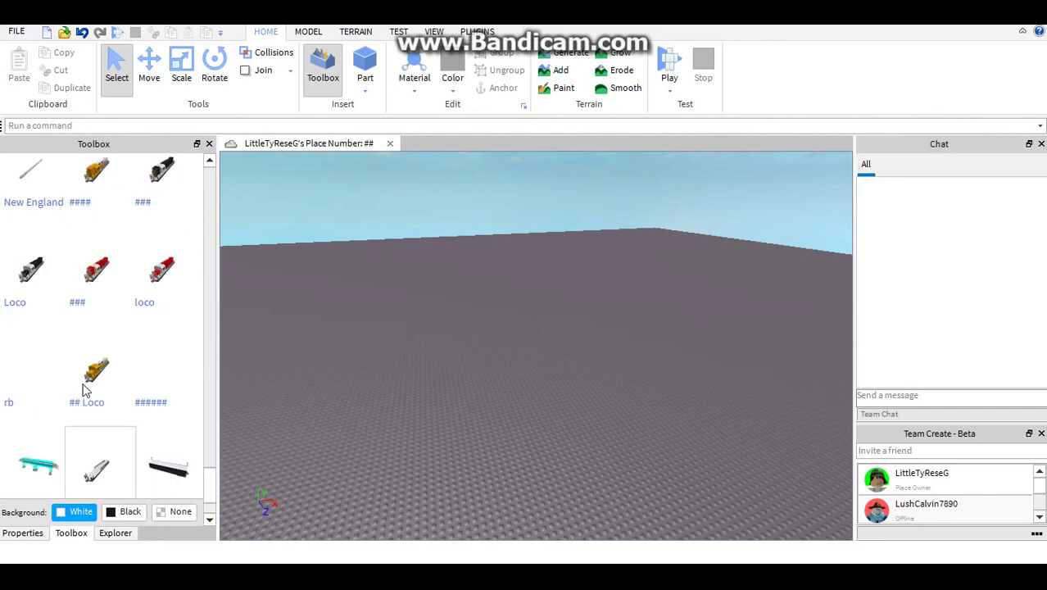
scroll(98, 369, "down", 10)
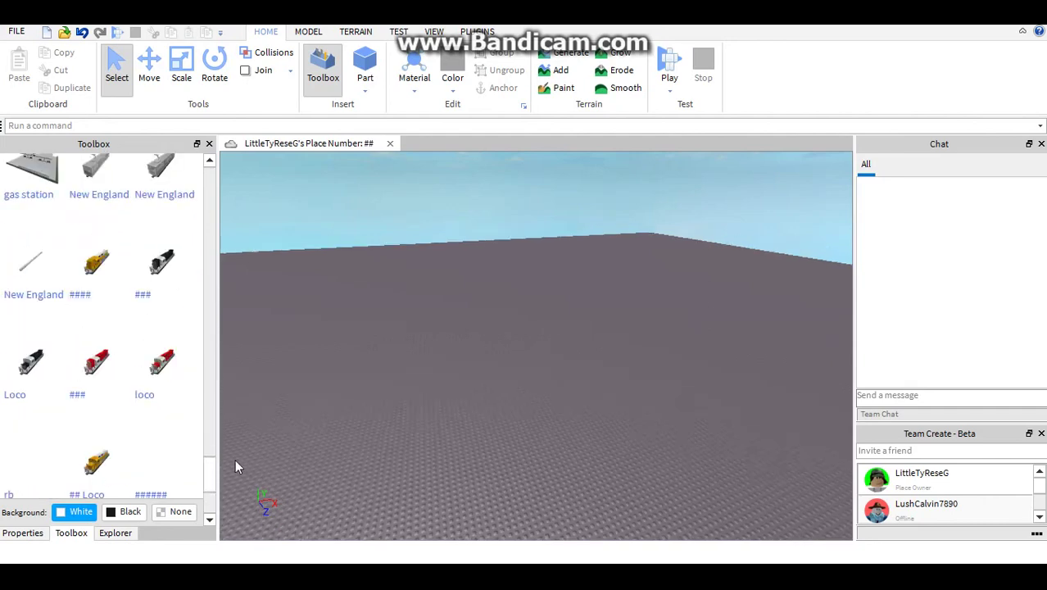
left_click(130, 494)
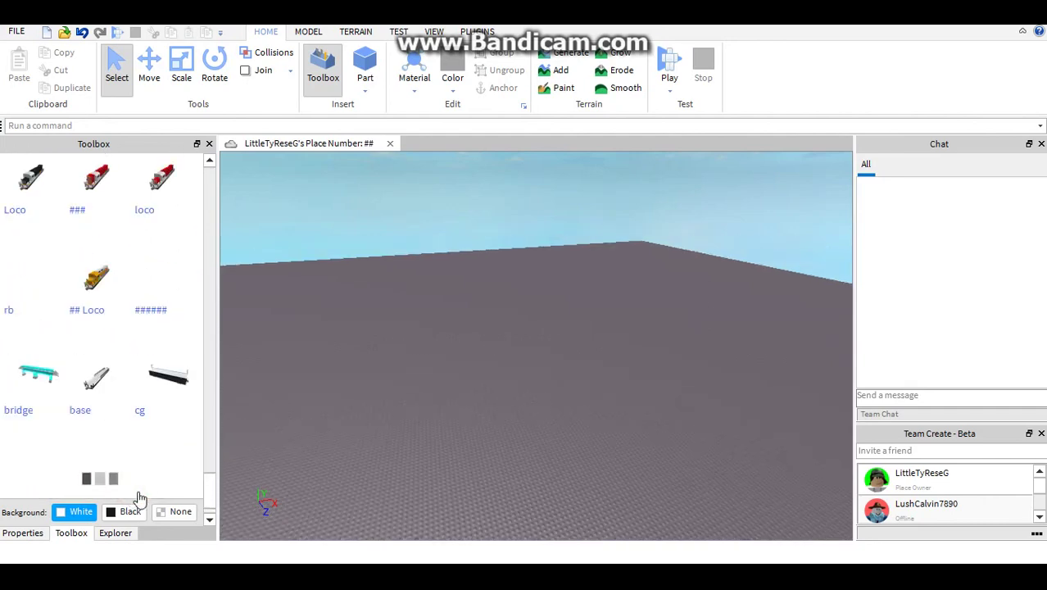
scroll(140, 486, "down", 5)
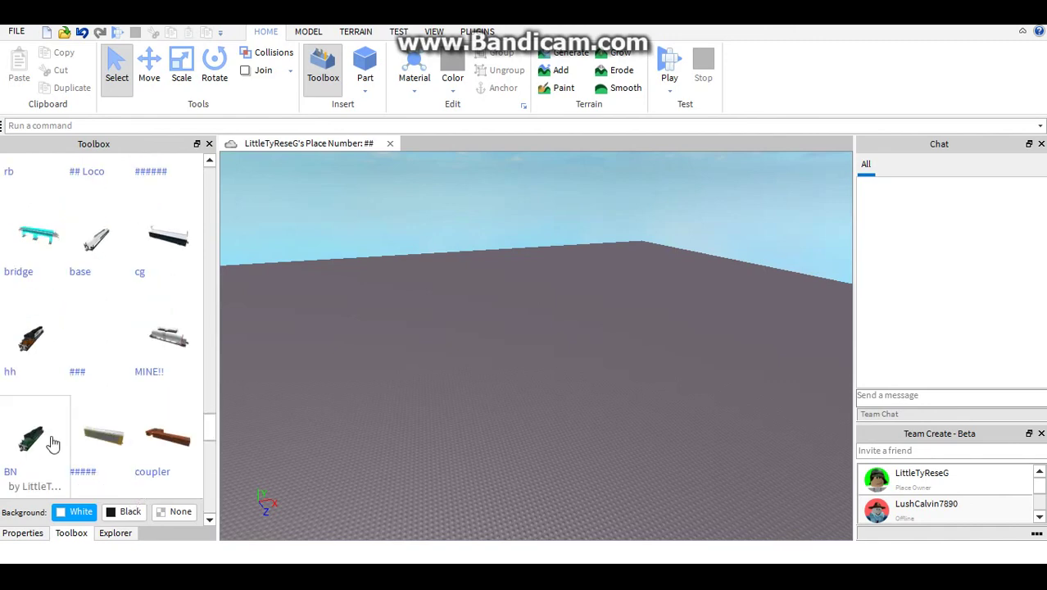
scroll(79, 441, "down", 1)
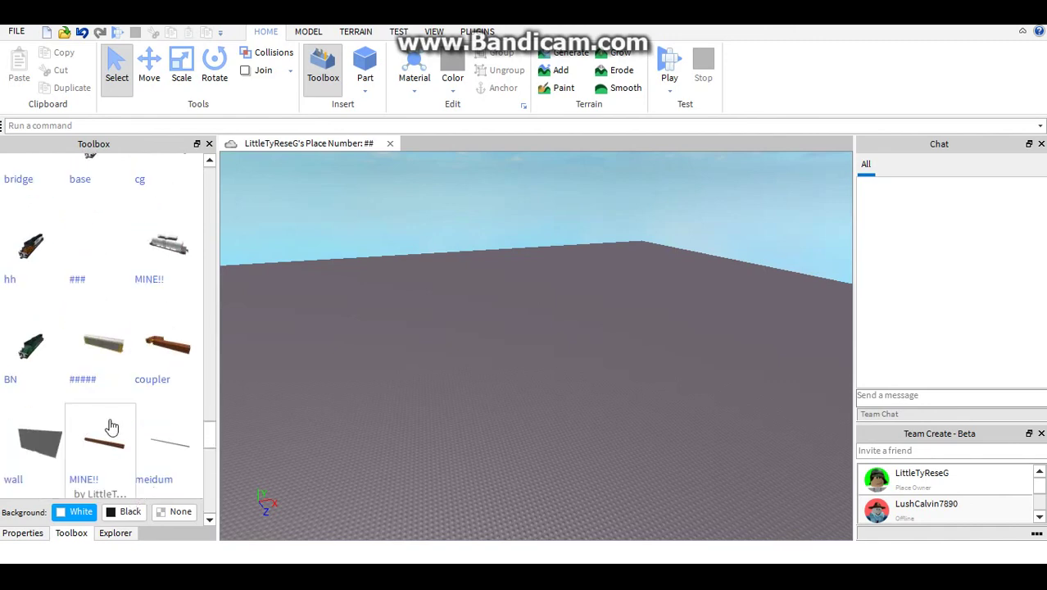
left_click(150, 464)
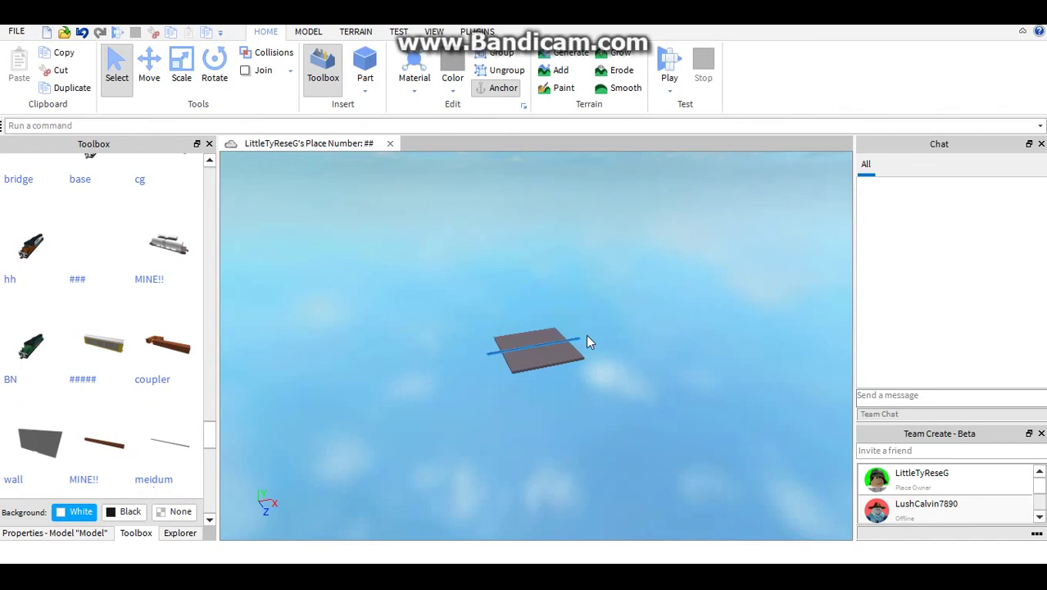
Reposition the inserted railway track on the baseplate with the Move tool
key("w")
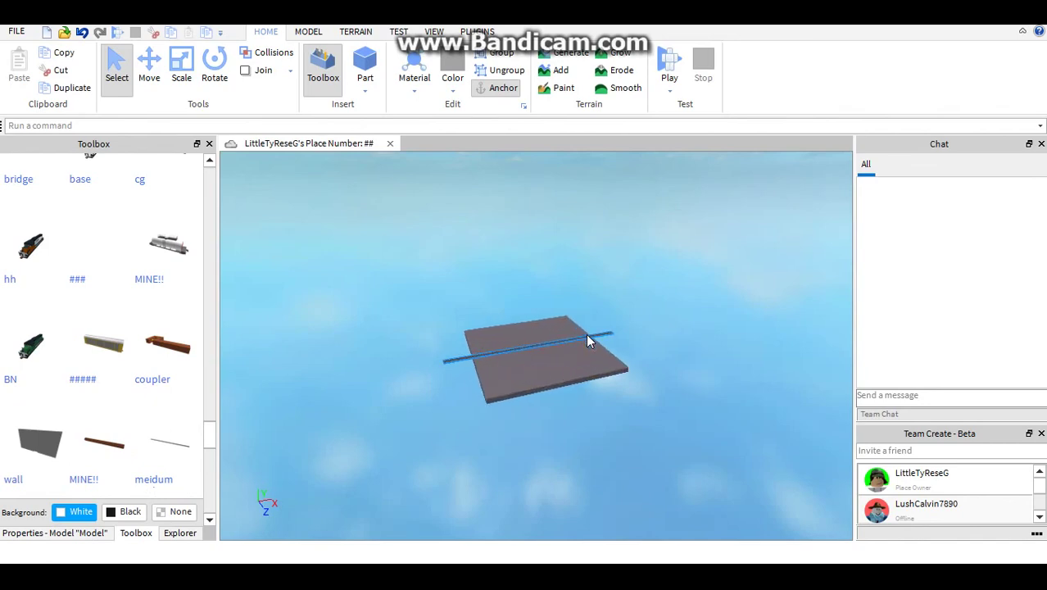
key("w")
left_click(586, 333)
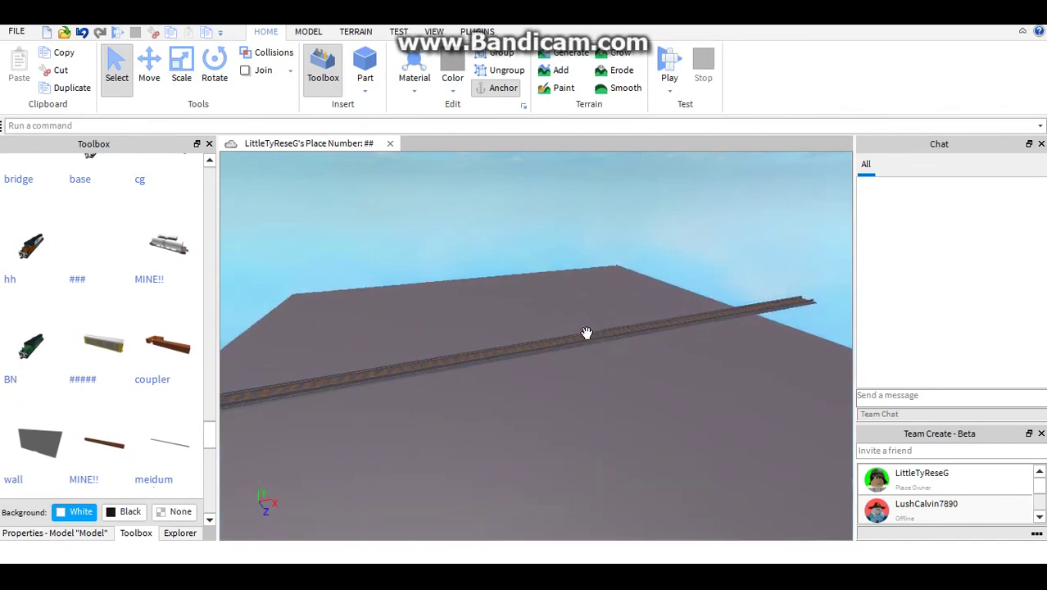
key("w")
left_click(149, 65)
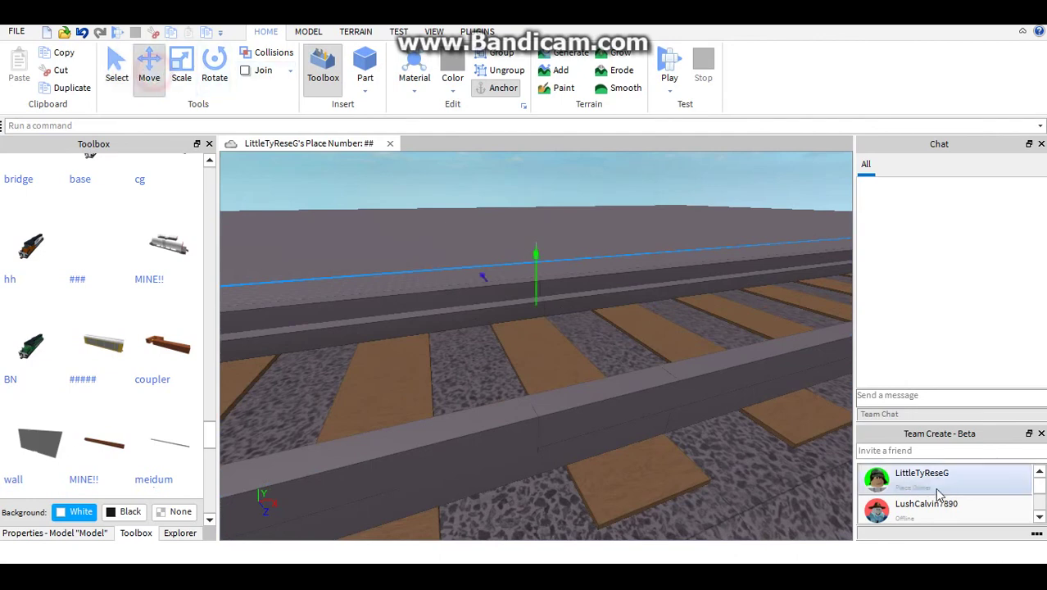
left_click(940, 492)
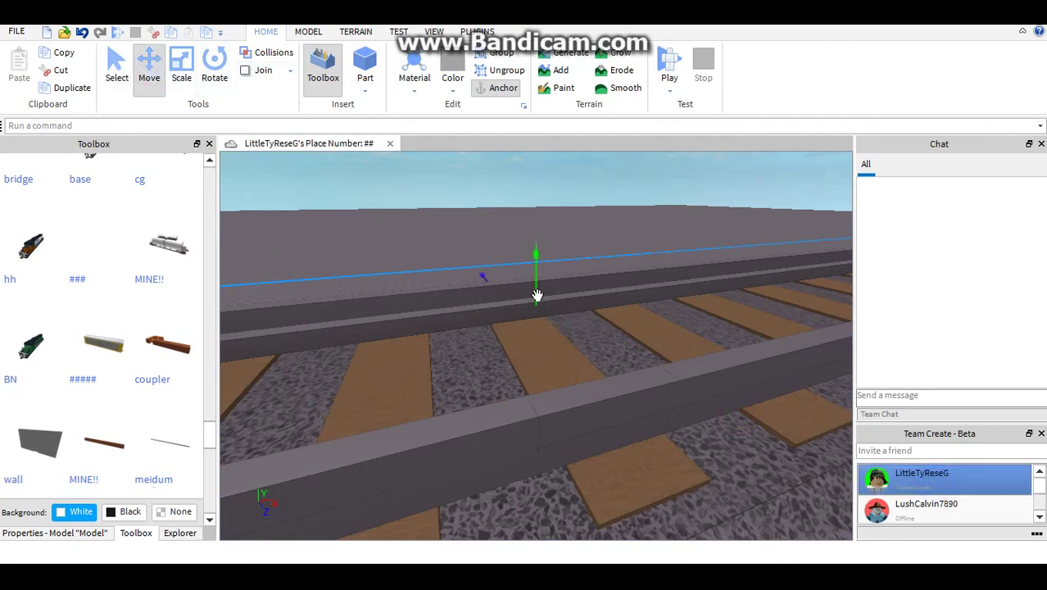
left_click_drag(528, 282, 494, 298)
right_click_drag(495, 285, 501, 277)
left_click(310, 33)
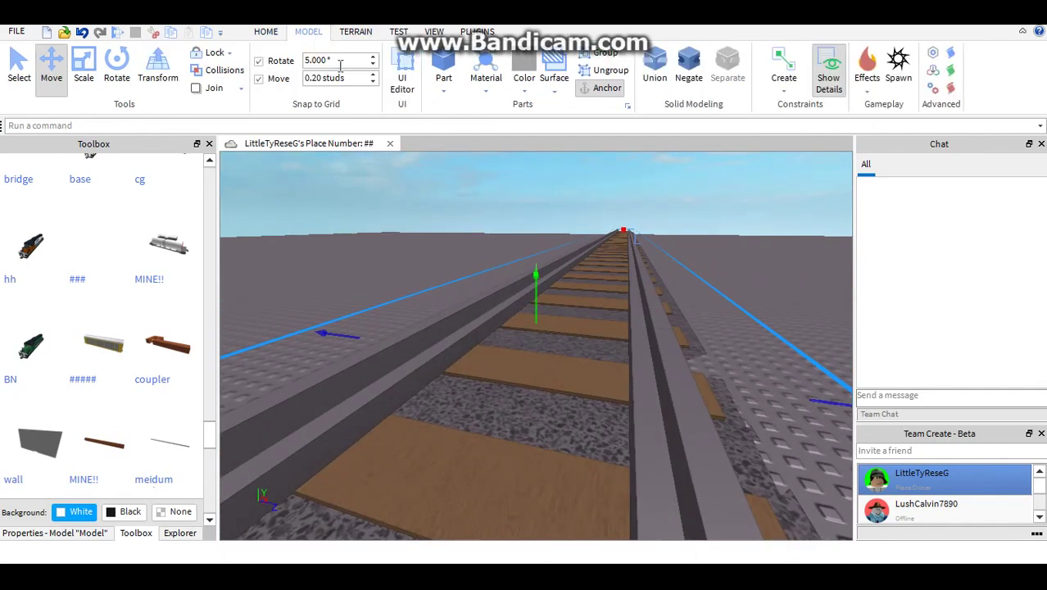
left_click(179, 532)
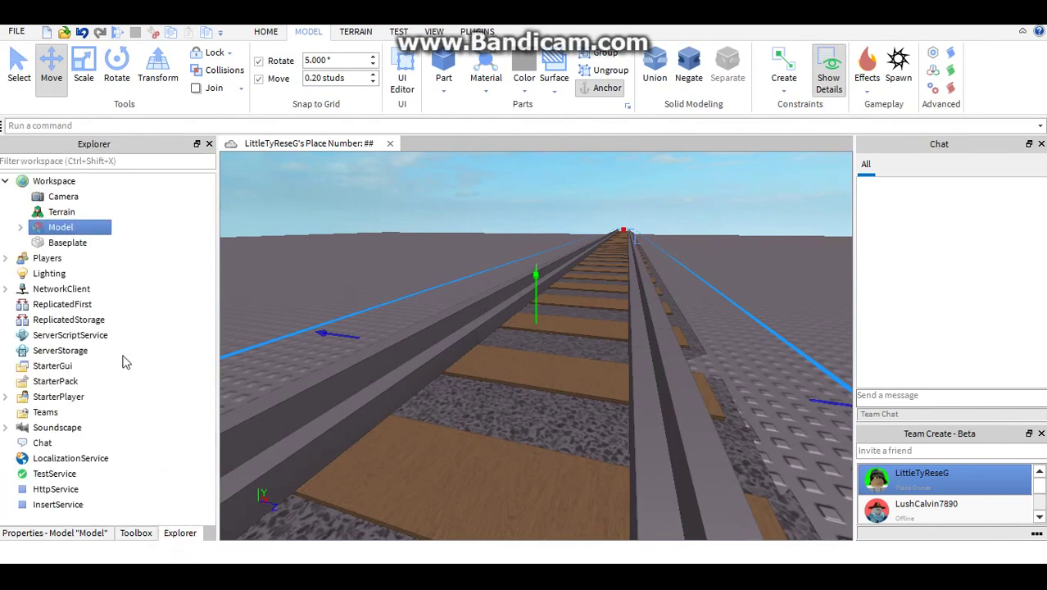
left_click(109, 163)
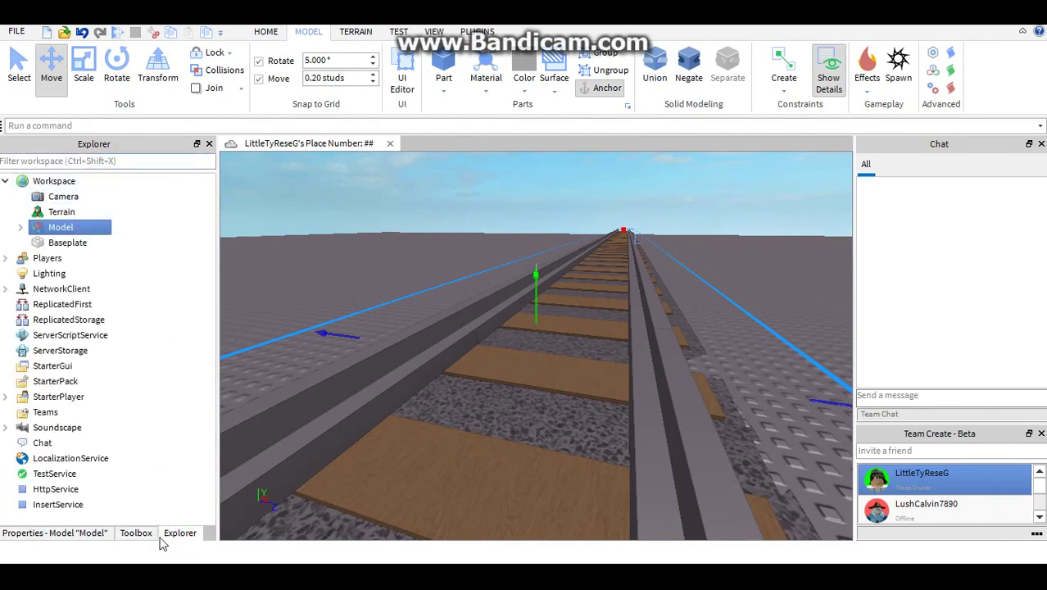
left_click(106, 534)
Search the Toolbox's Audio category for "its everyday bro"
left_click(137, 533)
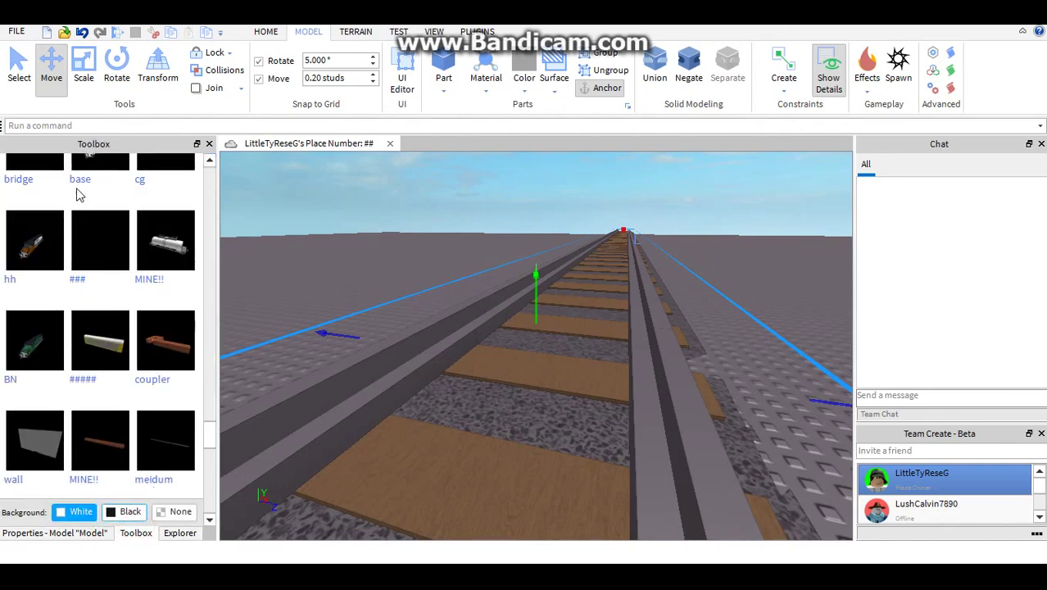
scroll(71, 222, "up", 5)
left_click(52, 170)
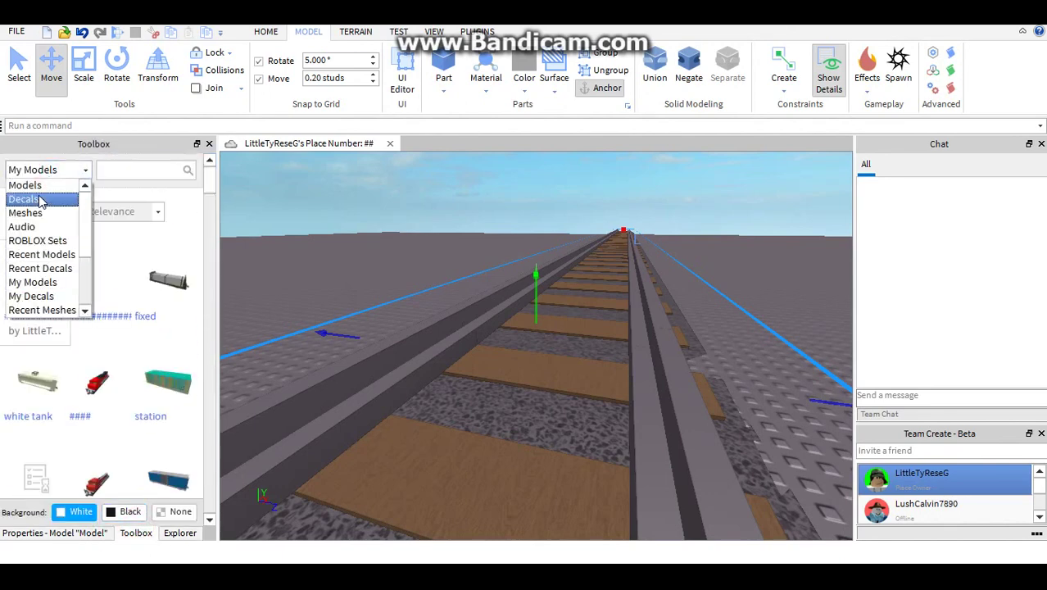
left_click(29, 229)
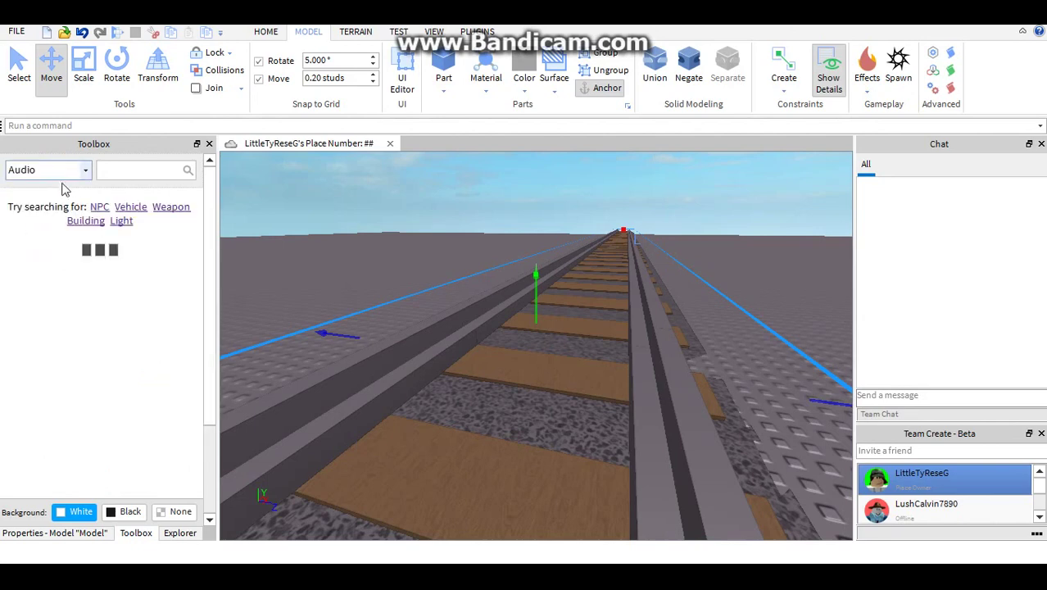
left_click(140, 171)
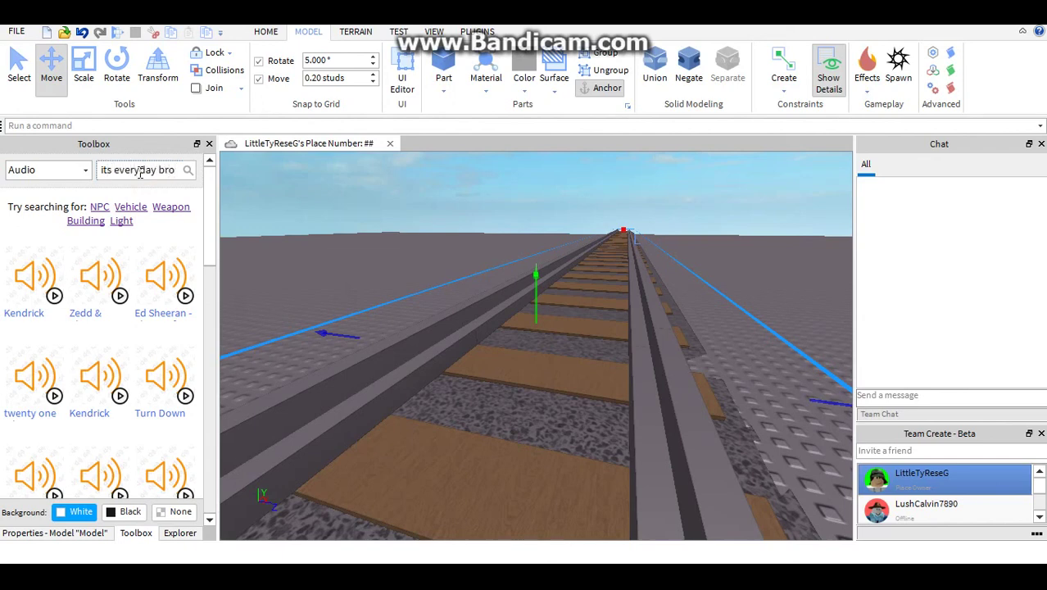
left_click(193, 168)
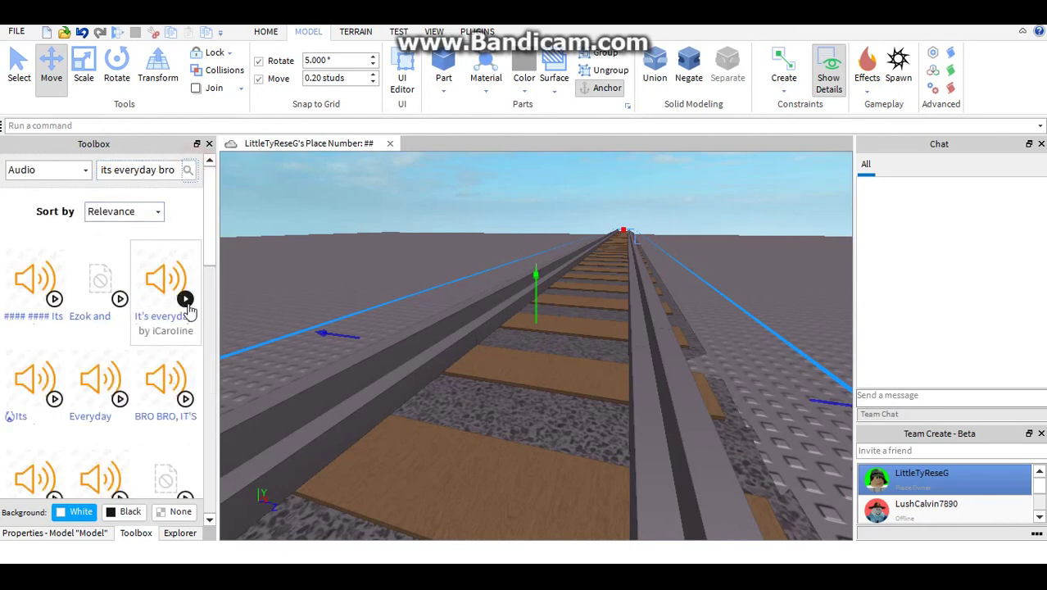
Play a preview of the "It's everyday" audio result and raise the system volume to 22
left_click(189, 299)
key("XF86AudioRaiseVolume")
key("XF86AudioRaiseVolume")
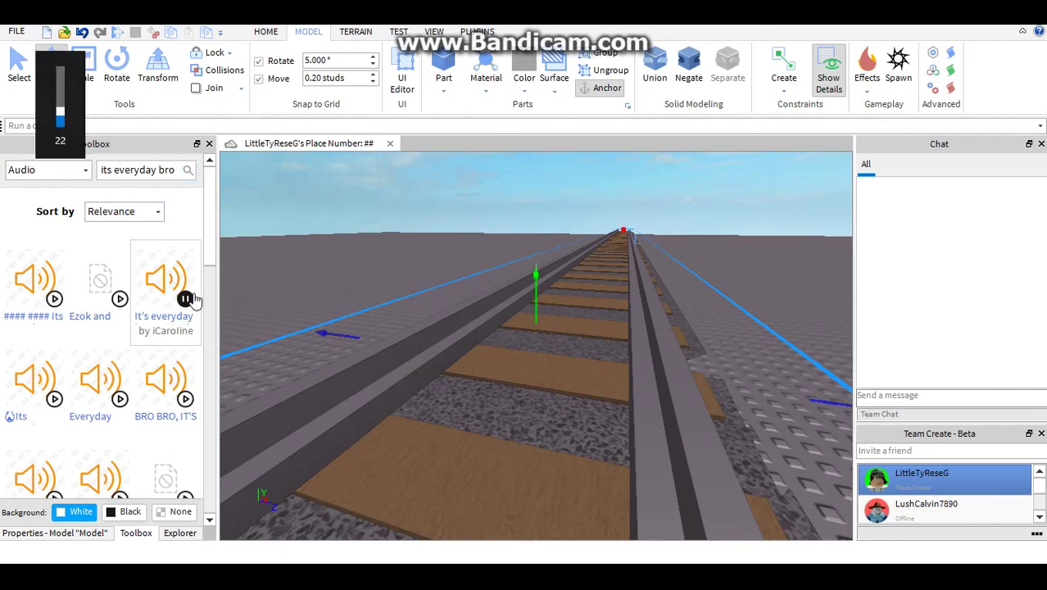
Set the move snap increment to 0 studs so the selected track can be moved freely
right_click_drag(591, 263, 579, 274)
scroll(579, 271, "down", 3)
scroll(579, 272, "up", 4)
scroll(578, 272, "down", 2)
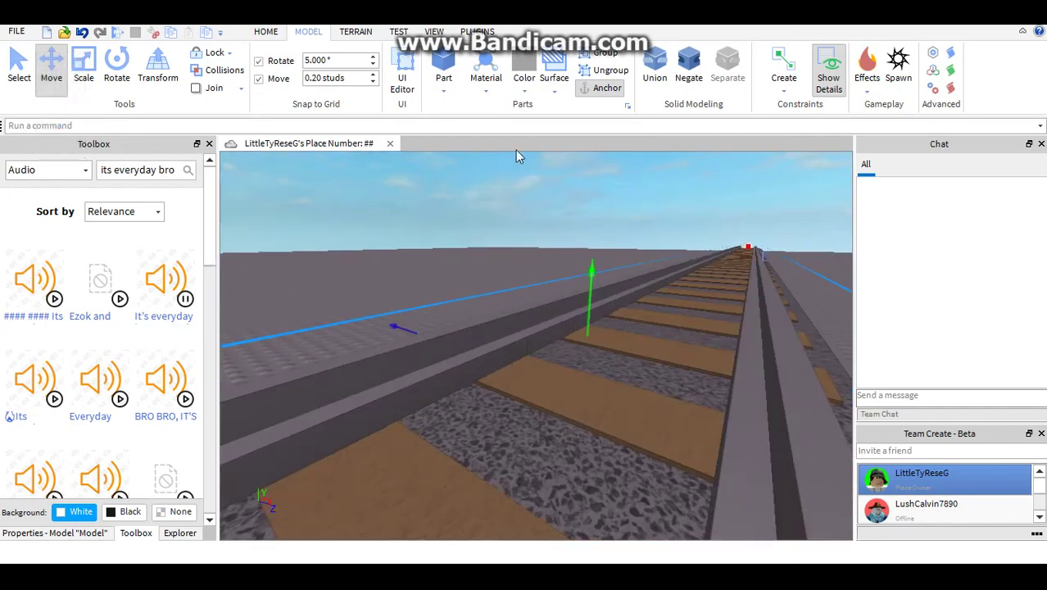
left_click(371, 83)
left_click(584, 288)
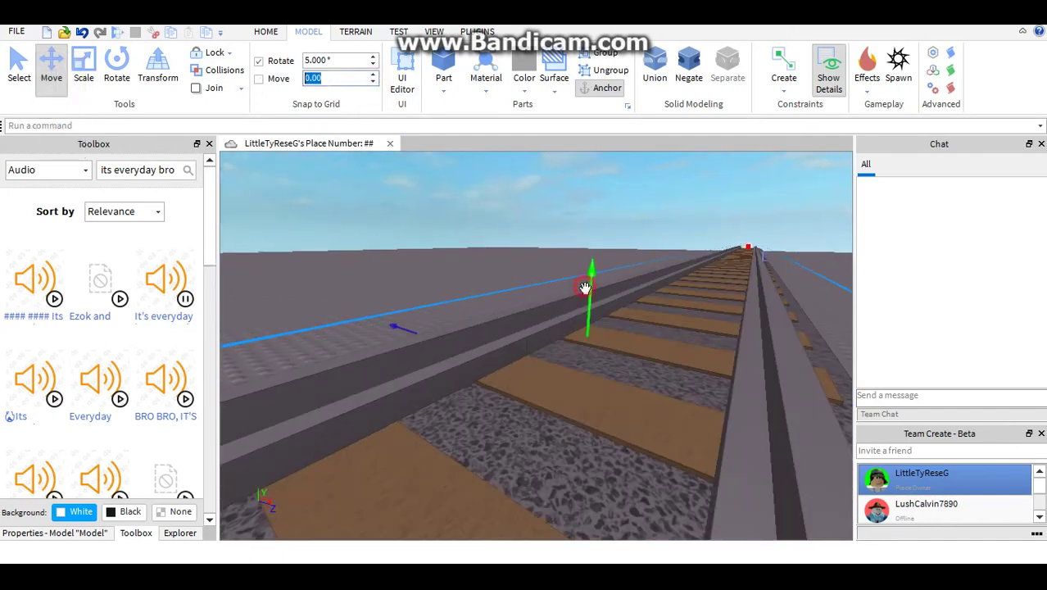
Slide the track model along its length until its overhanging end lines up with the baseplate's edge
mouse_move(580, 270)
right_mouse_down()
mouse_move(546, 257)
mouse_move(580, 270)
right_mouse_up()
scroll(581, 271, "down", 5)
scroll(580, 270, "down", 2)
left_click(580, 271)
scroll(598, 270, "up", 3)
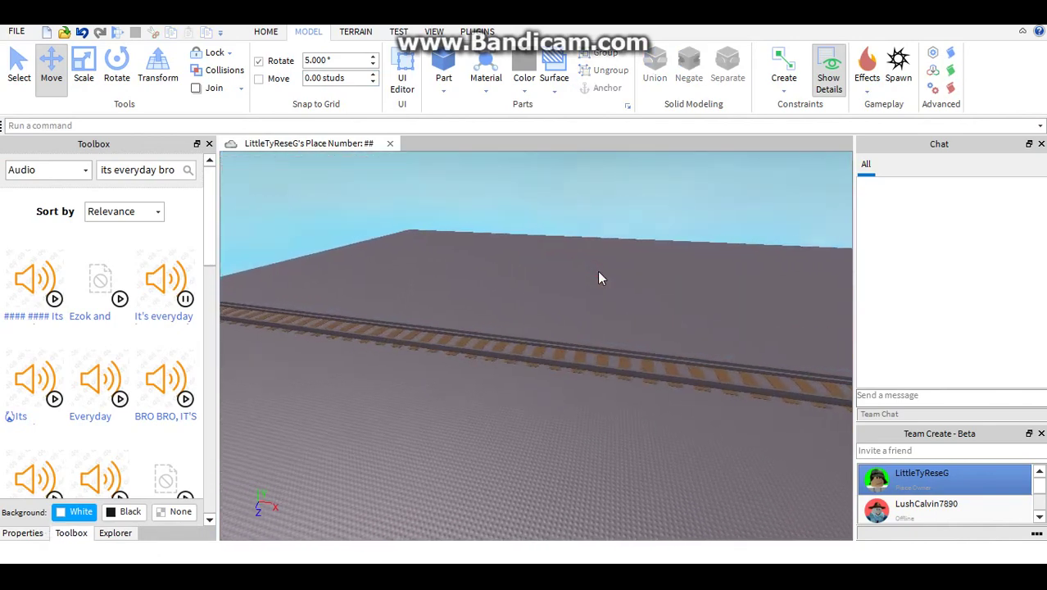
key("w")
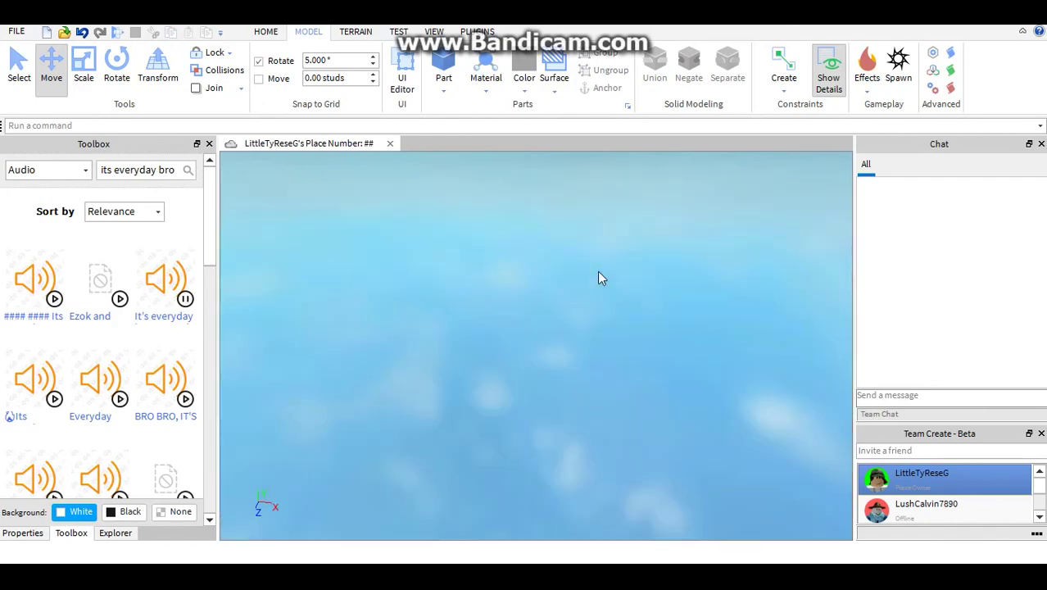
key("s")
right_click_drag(598, 270, 620, 275)
key("w")
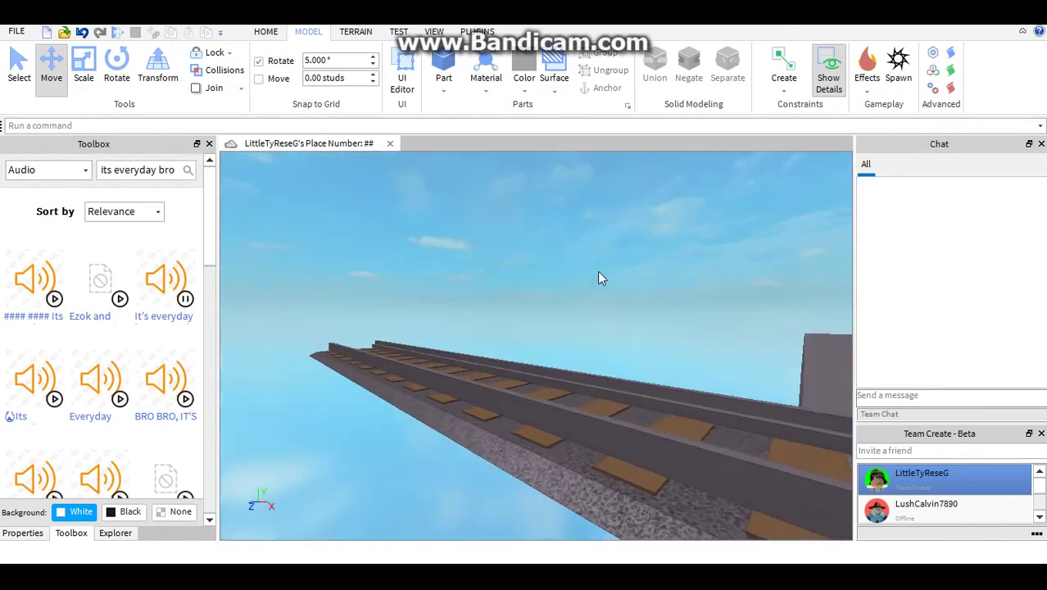
left_click(566, 376)
key("s")
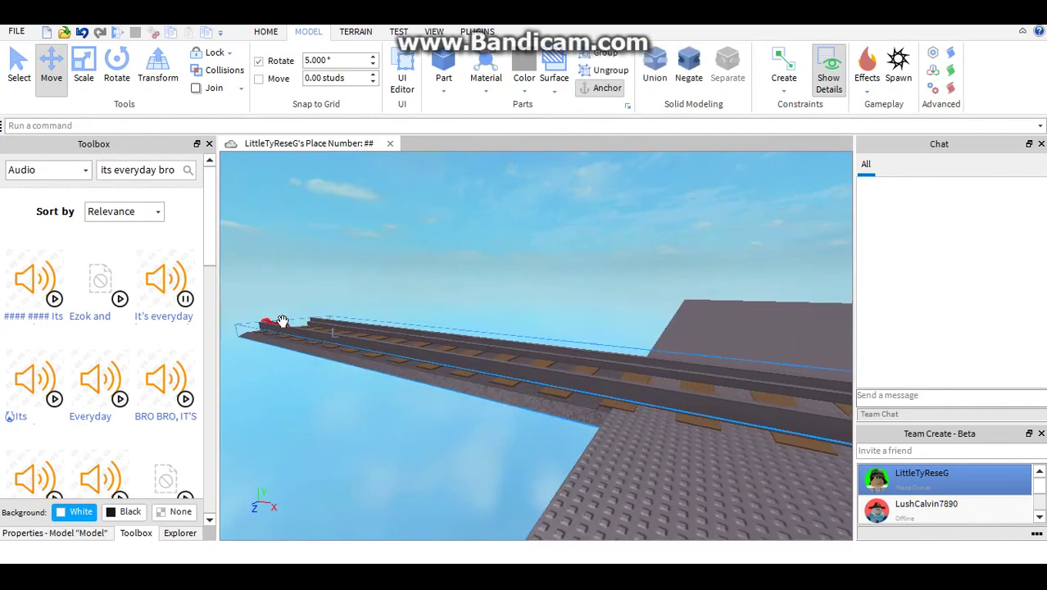
left_click_drag(283, 322, 607, 526)
key("a")
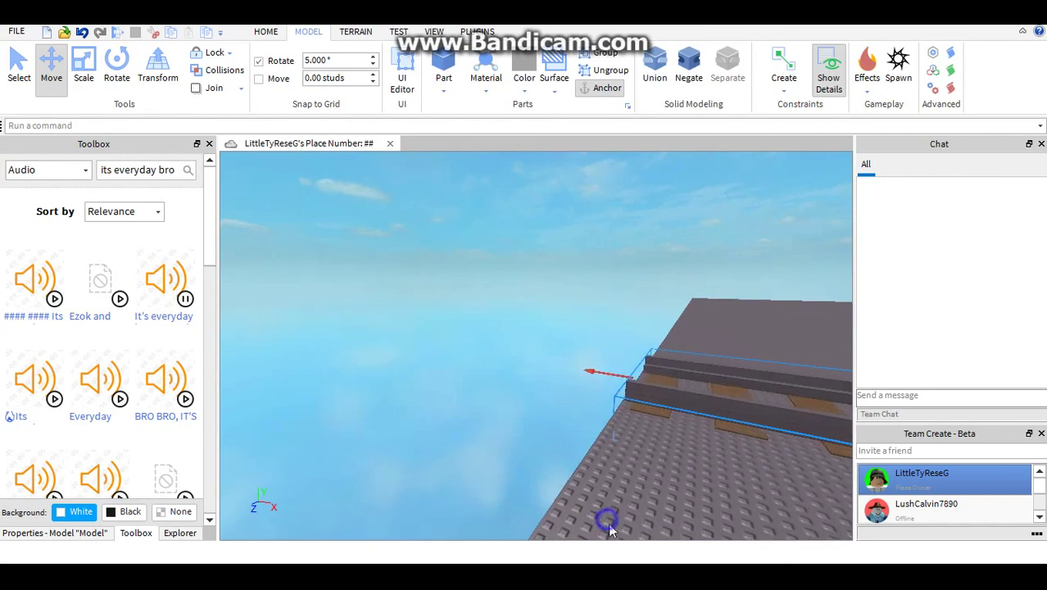
right_click_drag(608, 523, 630, 536)
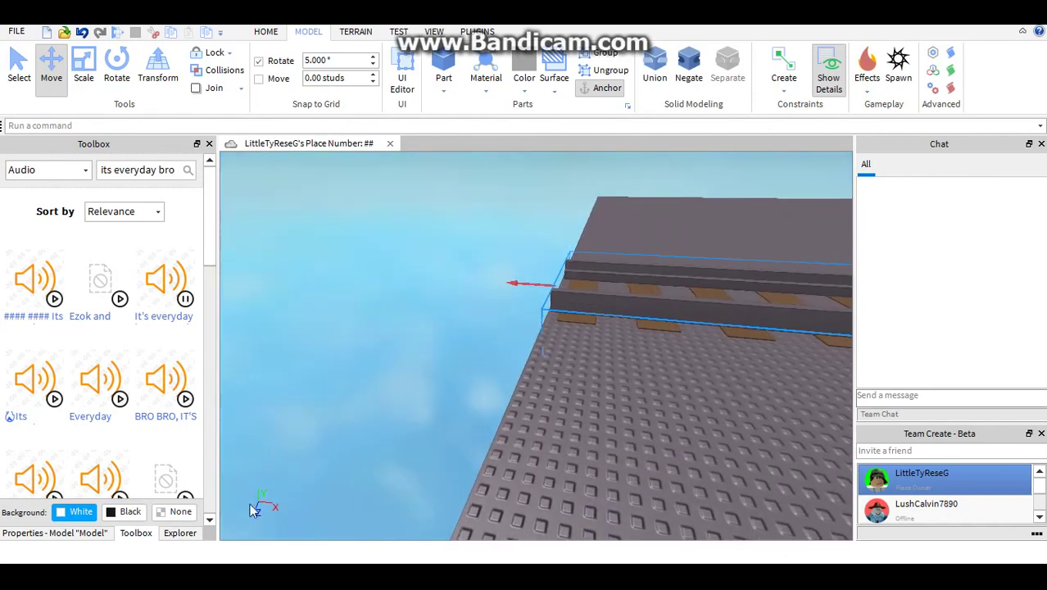
Duplicate the baseplate and move the copy outward past the end of the track
left_click(180, 534)
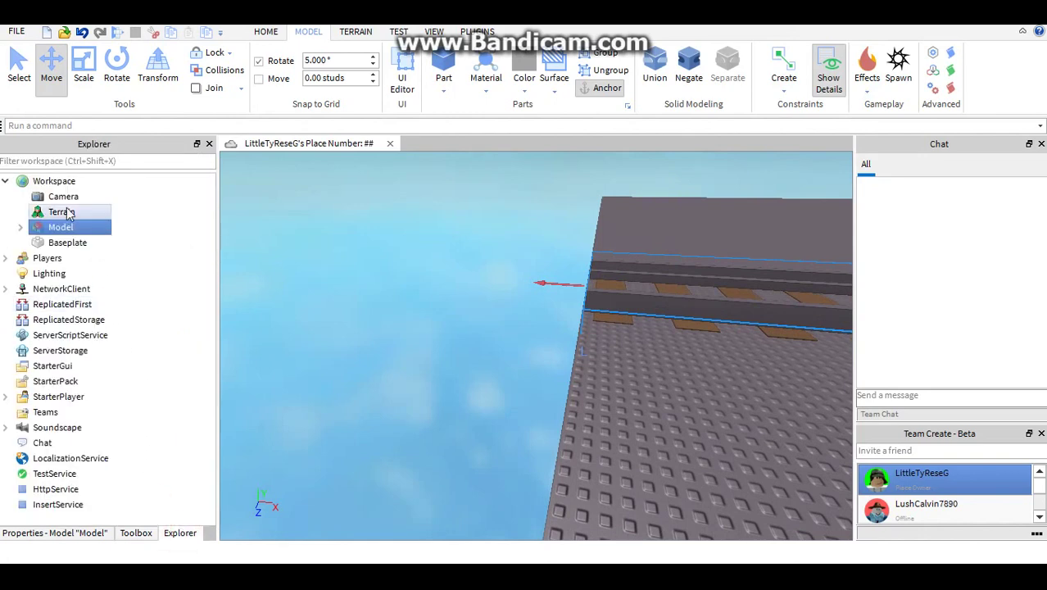
left_click(64, 242)
key("f")
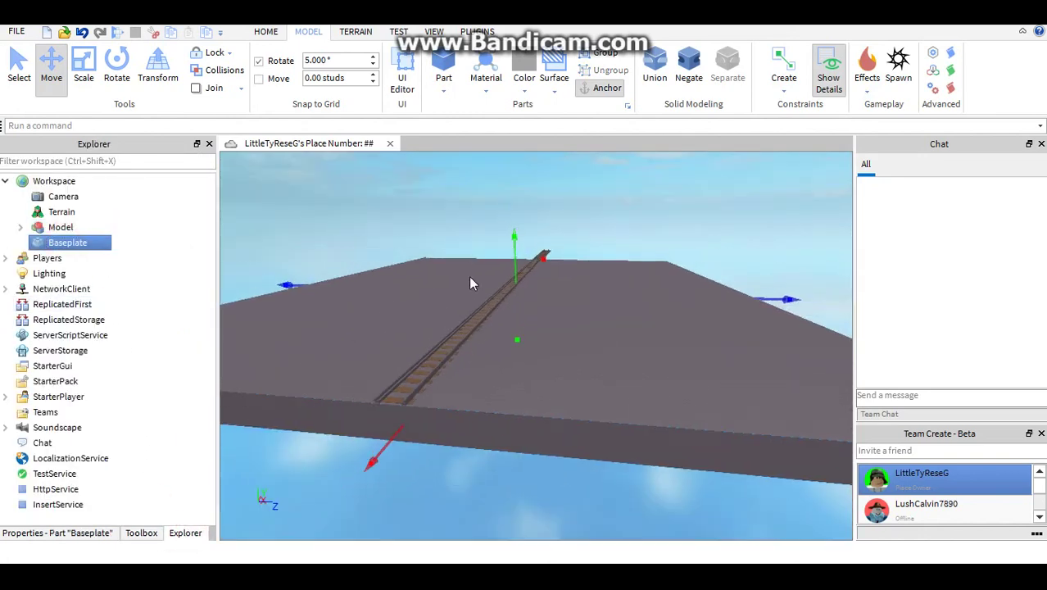
key("ctrl+d")
left_click_drag(532, 252, 469, 449)
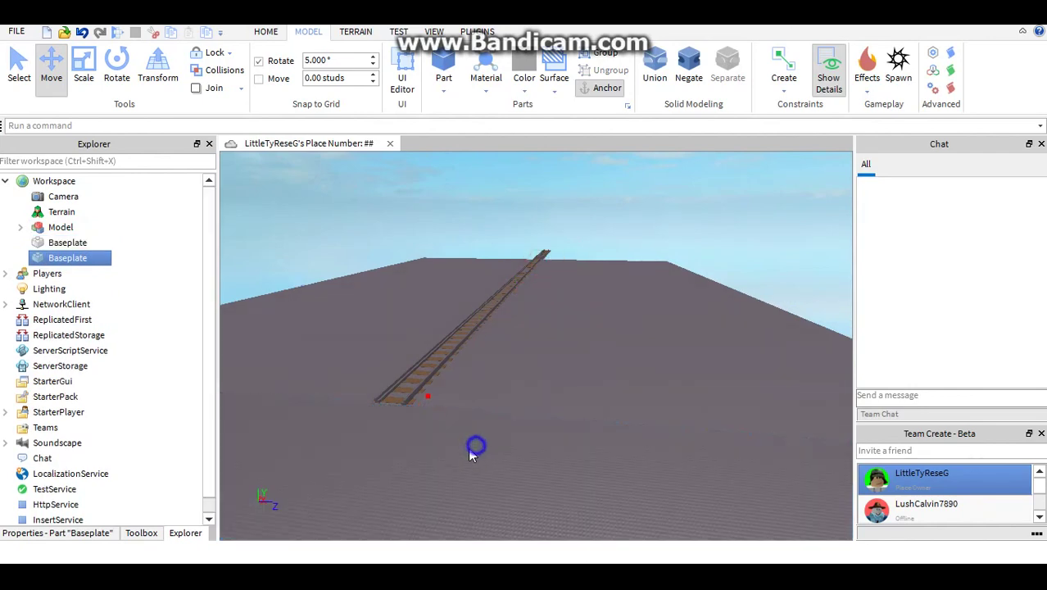
Fine-tune the duplicated baseplate's position so its edge meets the original baseplate beside the track's end
right_click_drag(470, 450, 788, 306)
key("w")
key("w")
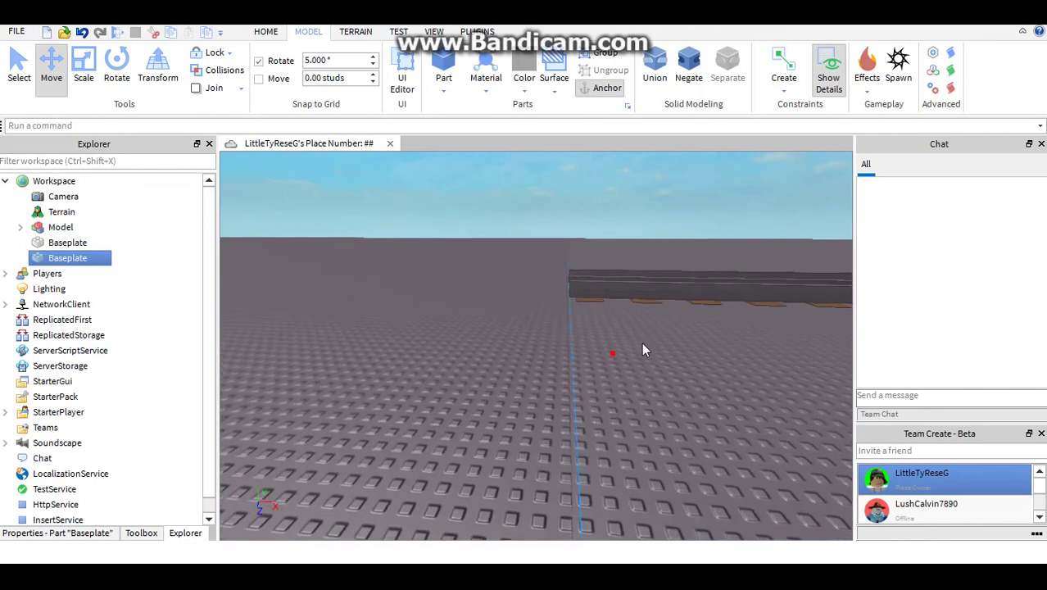
left_click_drag(614, 354, 614, 371)
scroll(614, 371, "down", 10)
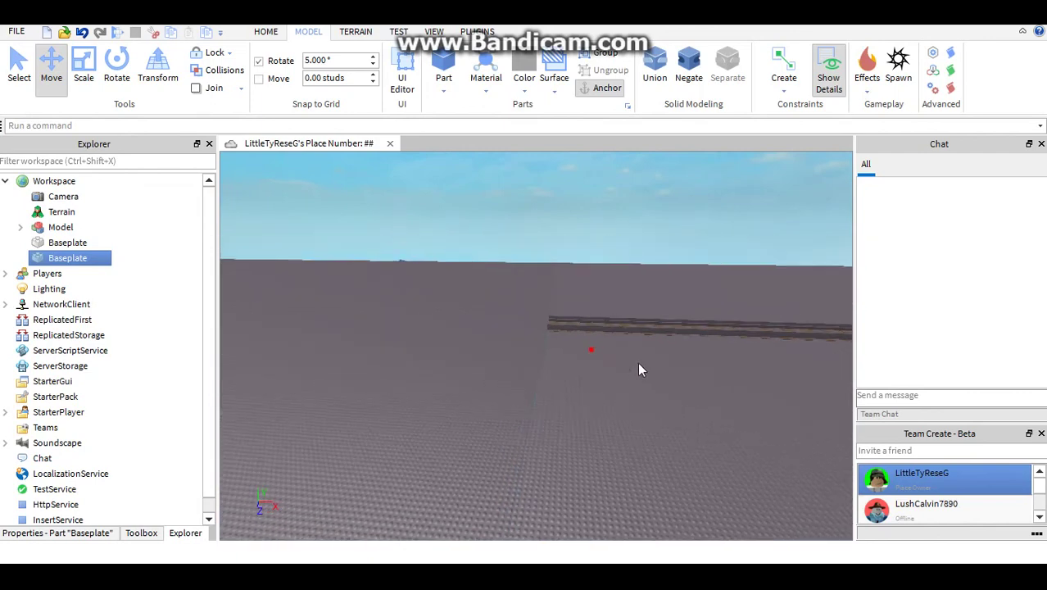
right_click_drag(565, 340, 480, 221)
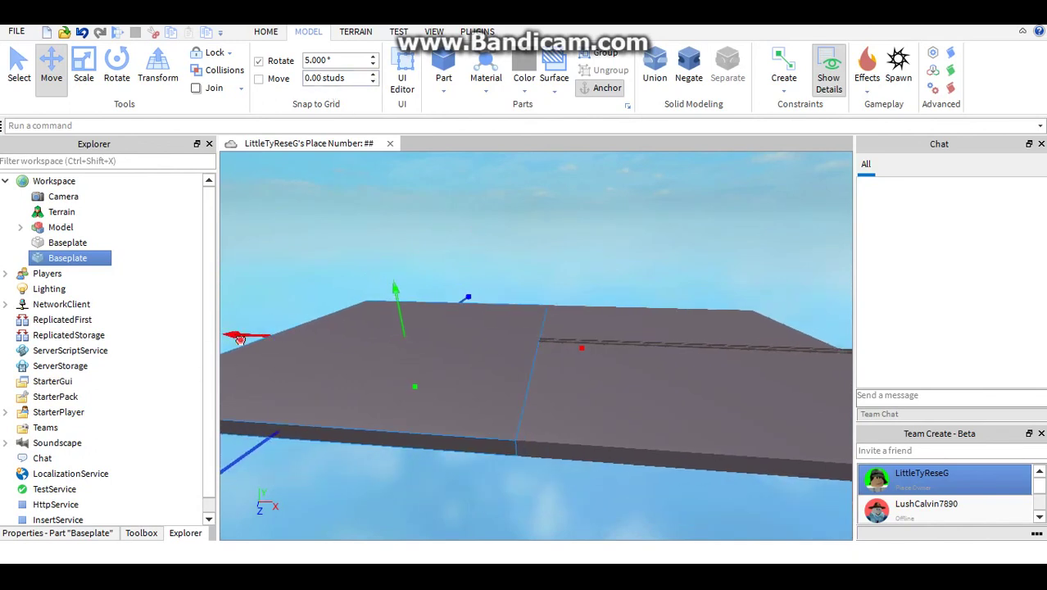
Set the move snap increment to 1 stud and duplicate the baseplate twice to extend the row lengthwise
left_click(373, 75)
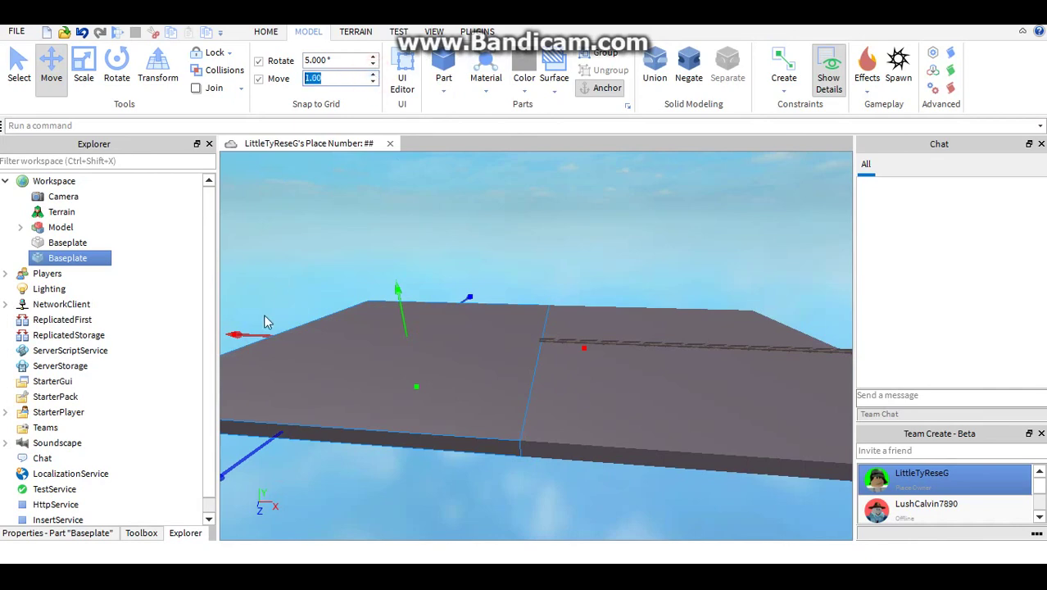
key("ctrl+d")
left_click_drag(369, 333, 785, 350)
key("ctrl+d")
right_click_drag(786, 349, 808, 306)
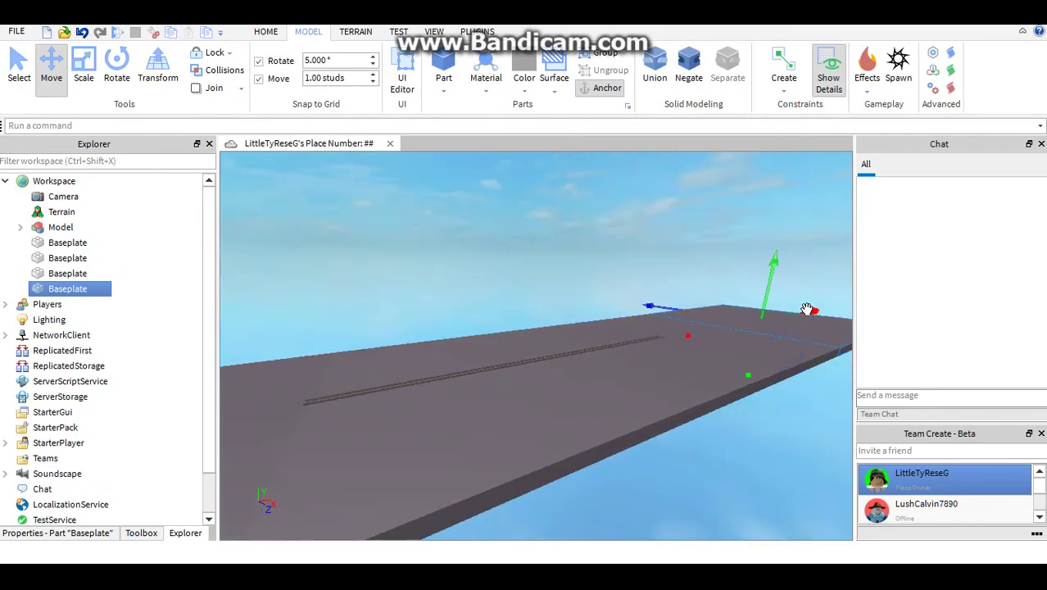
Duplicate the end baseplate once more, position the copy along the row, and clear the selection
key("ctrl+d")
left_click_drag(808, 310, 701, 329)
right_click_drag(688, 400, 701, 329)
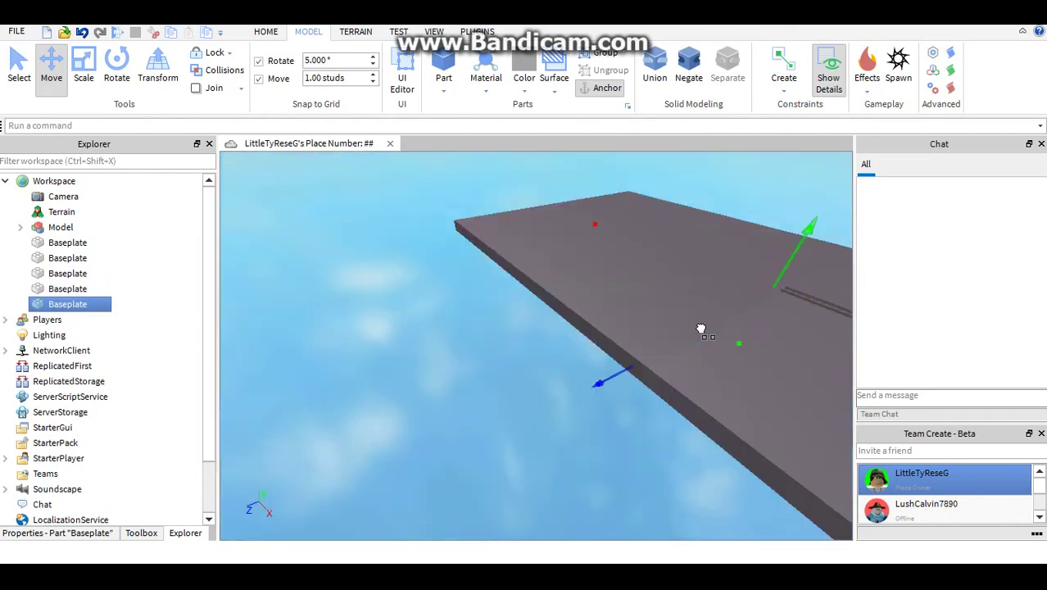
left_click_drag(702, 330, 557, 225)
right_click_drag(558, 225, 584, 207)
scroll(584, 206, "up", 2)
scroll(585, 206, "up", 1)
left_click(586, 207)
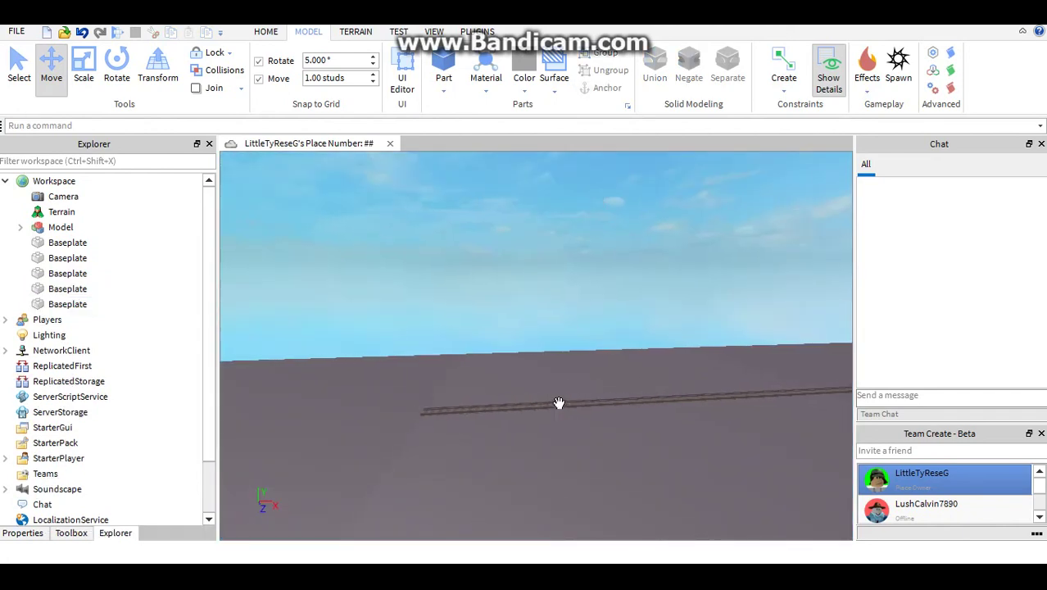
Select the track model and adjust its height relative to the baseplates with the Move tool
left_click(559, 404)
mouse_move(559, 404)
right_mouse_down()
mouse_move(598, 420)
mouse_move(572, 414)
right_mouse_up()
scroll(572, 414, "up", 3)
scroll(572, 414, "up", 3)
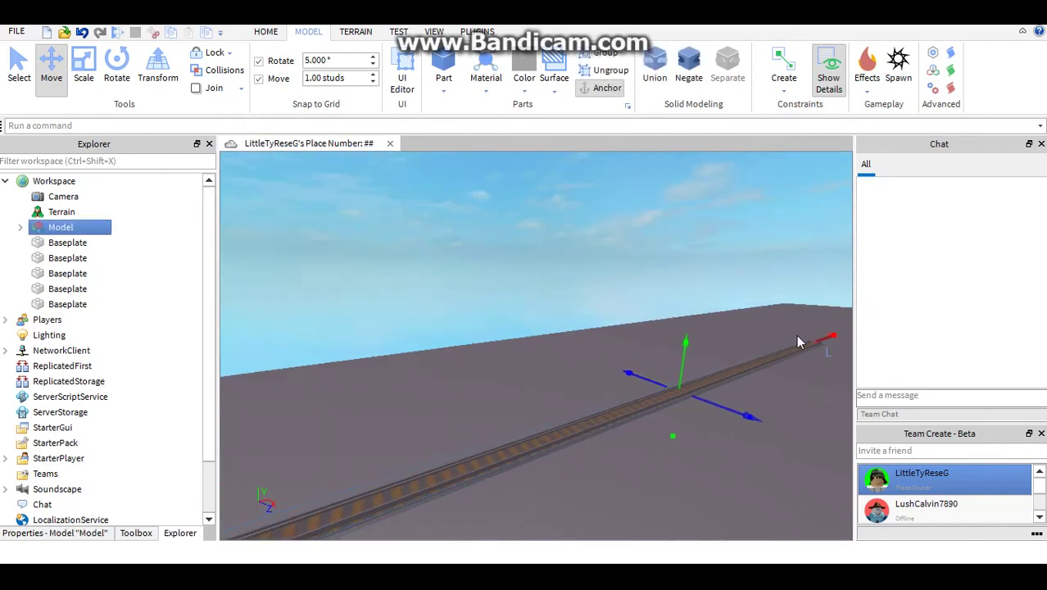
scroll(755, 350, "up", 1)
scroll(754, 348, "up", 3)
right_click_drag(755, 350, 753, 329)
scroll(755, 348, "up", 4)
scroll(816, 219, "down", 2)
left_click_drag(817, 219, 806, 223)
key("d")
right_click_drag(804, 225, 796, 223)
key("d")
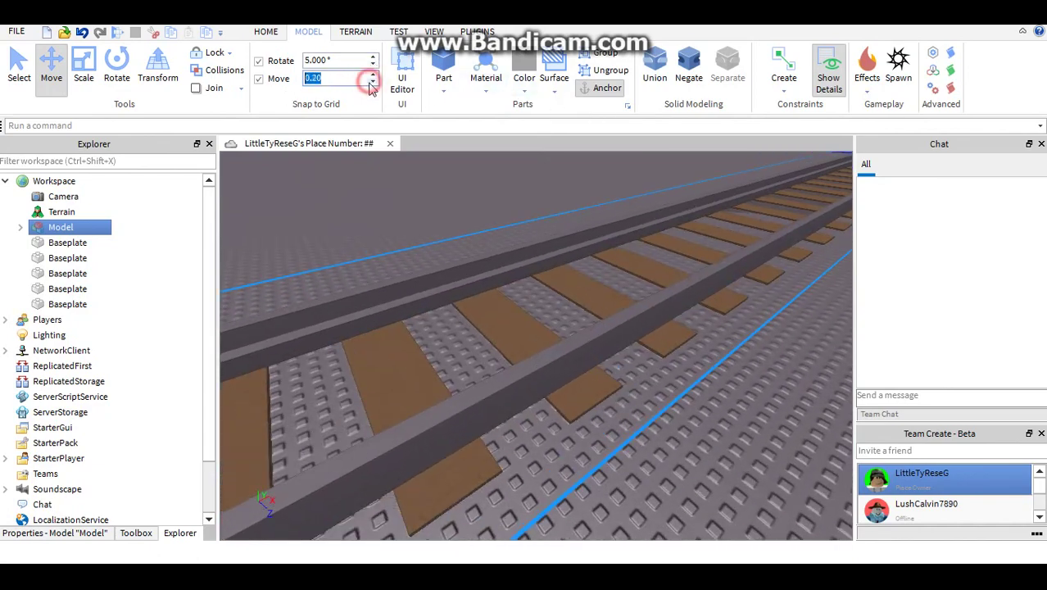
Set the move snap increment to 0 studs and lower the track until its gravel bed sinks below the baseplate
right_click_drag(446, 225, 519, 309)
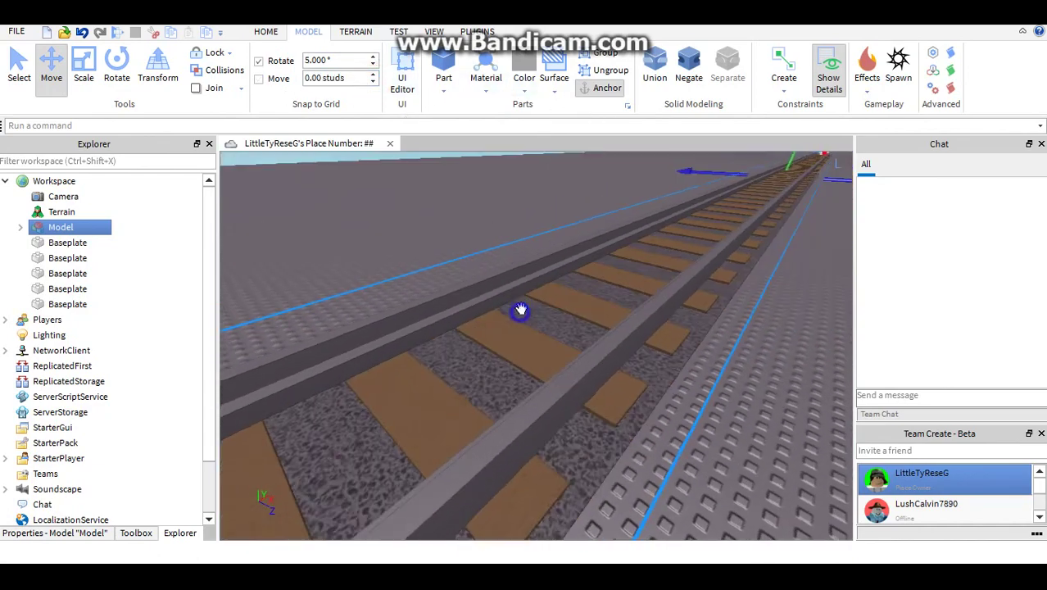
left_click_drag(801, 166, 800, 167)
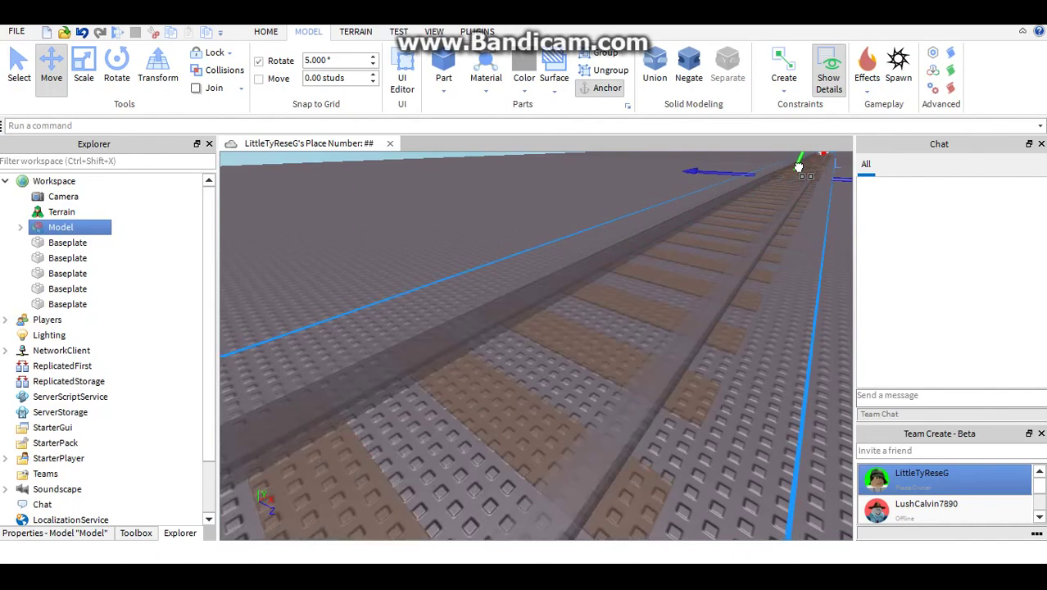
scroll(799, 167, "down", 5)
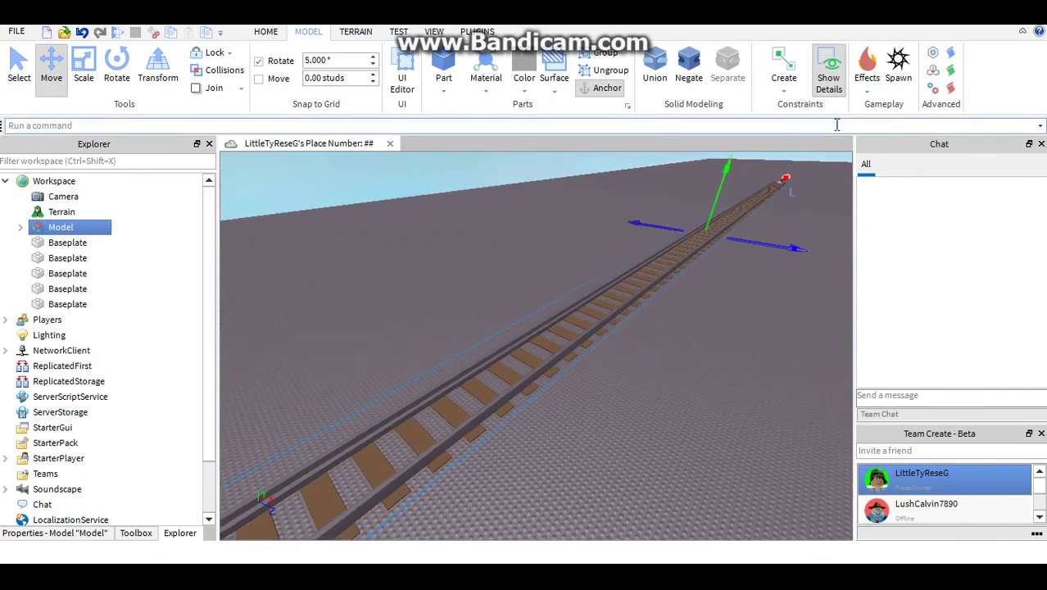
Duplicate the lowered track model and slide the copy along the line until its rails join the original's end
key("ctrl+d")
left_click_drag(787, 179, 684, 373)
right_click_drag(685, 373, 678, 395)
key("w")
scroll(674, 402, "down", 5)
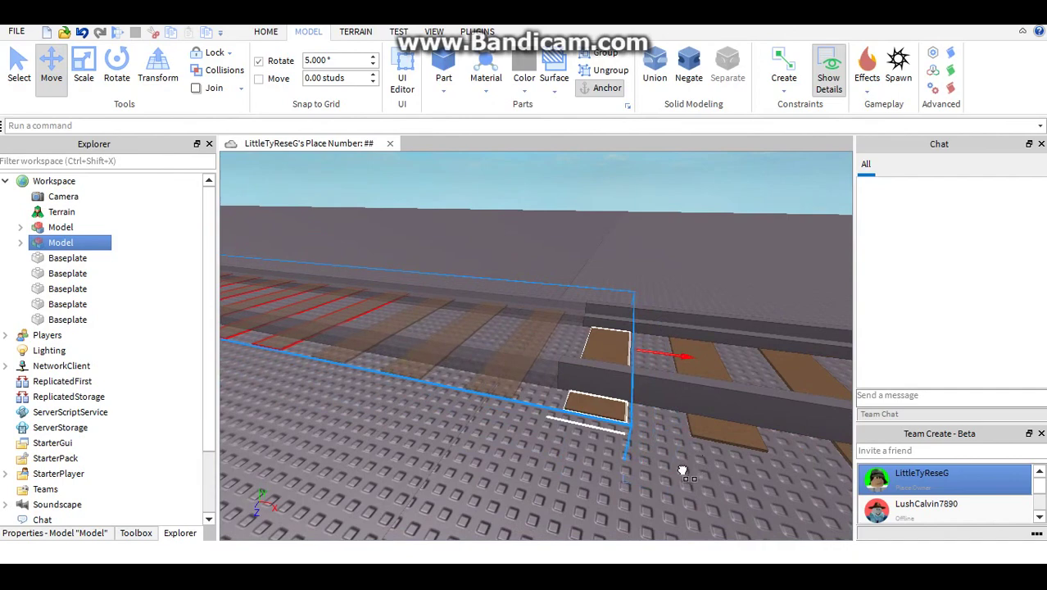
scroll(681, 469, "up", 5)
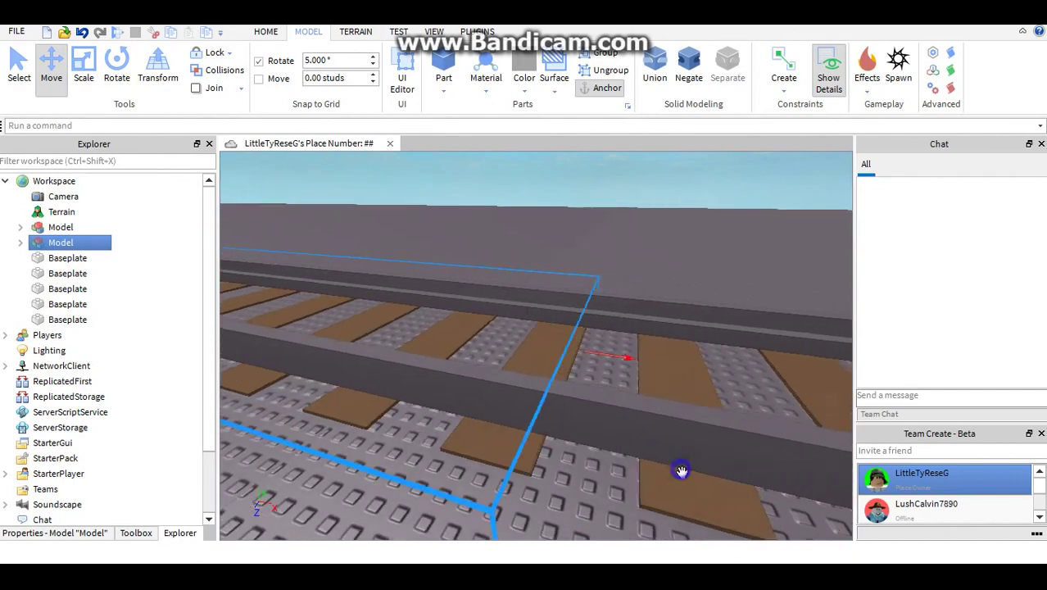
scroll(707, 353, "up", 3)
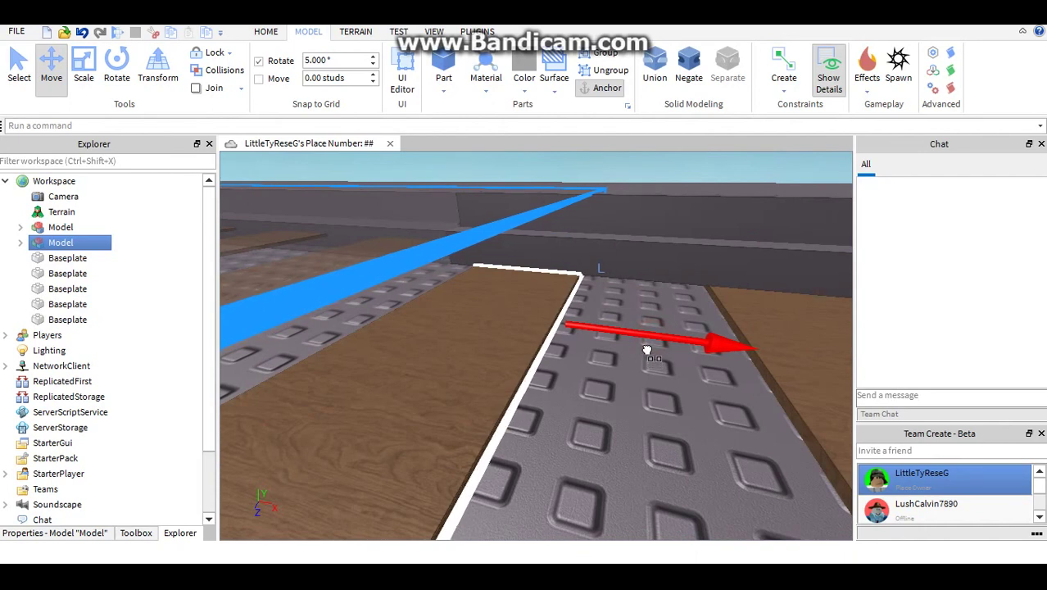
left_click(625, 431)
right_click_drag(625, 432, 625, 432)
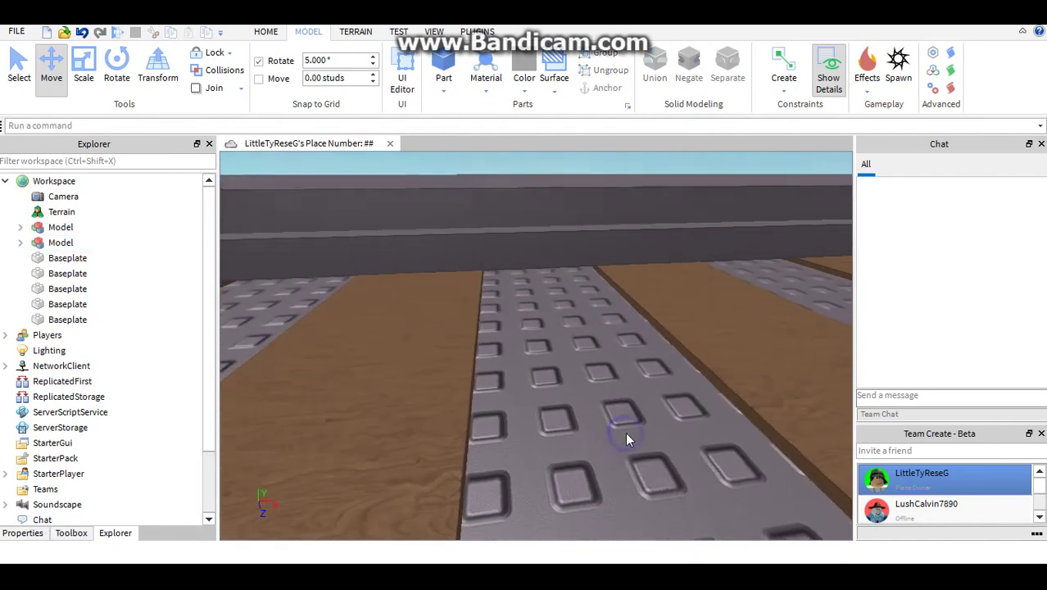
Try to select both track models together, and undo the accidental shift of the copied track
scroll(625, 432, "down", 3)
scroll(622, 396, "down", 3)
scroll(500, 400, "down", 3)
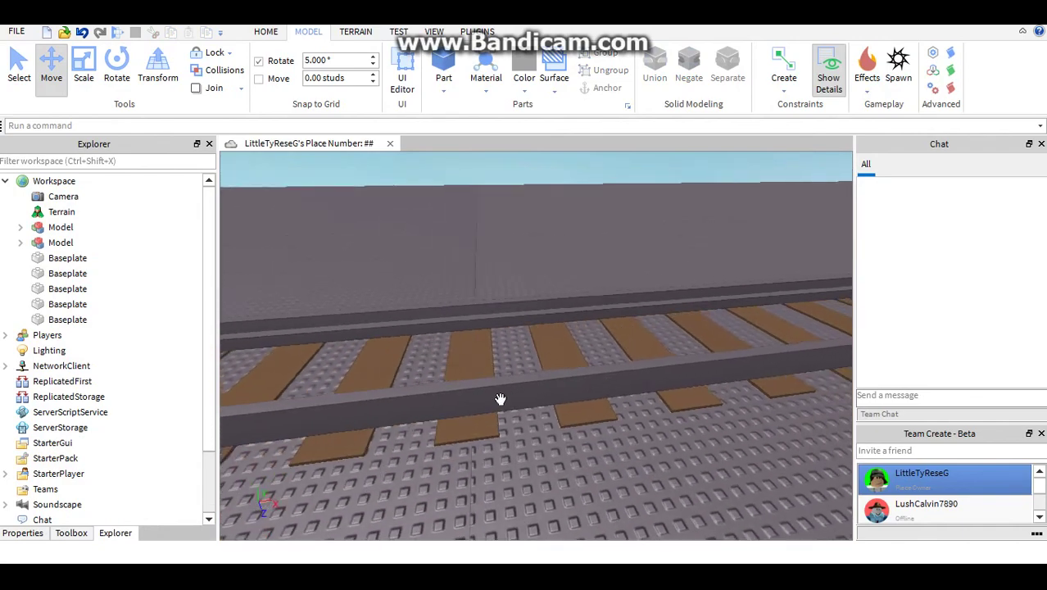
scroll(506, 400, "down", 5)
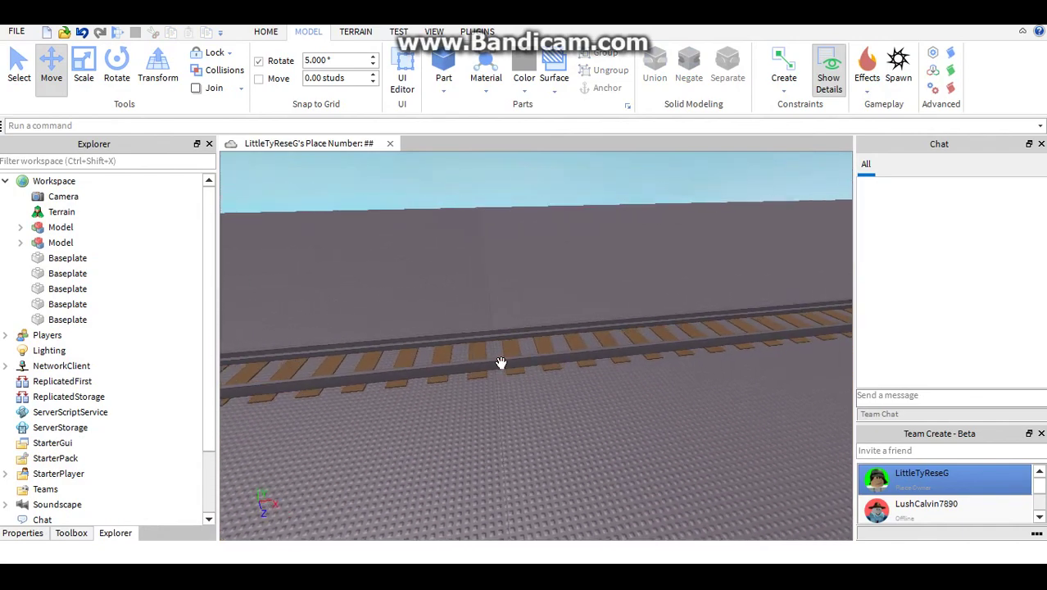
left_click_drag(562, 359, 590, 358)
left_click(592, 357, "ctrl")
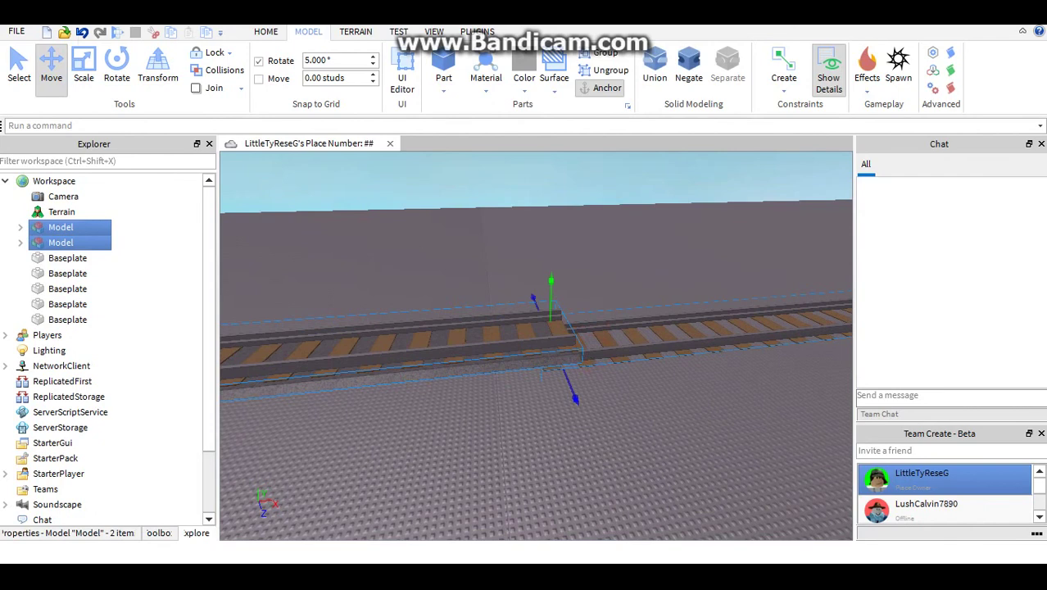
left_click(83, 32)
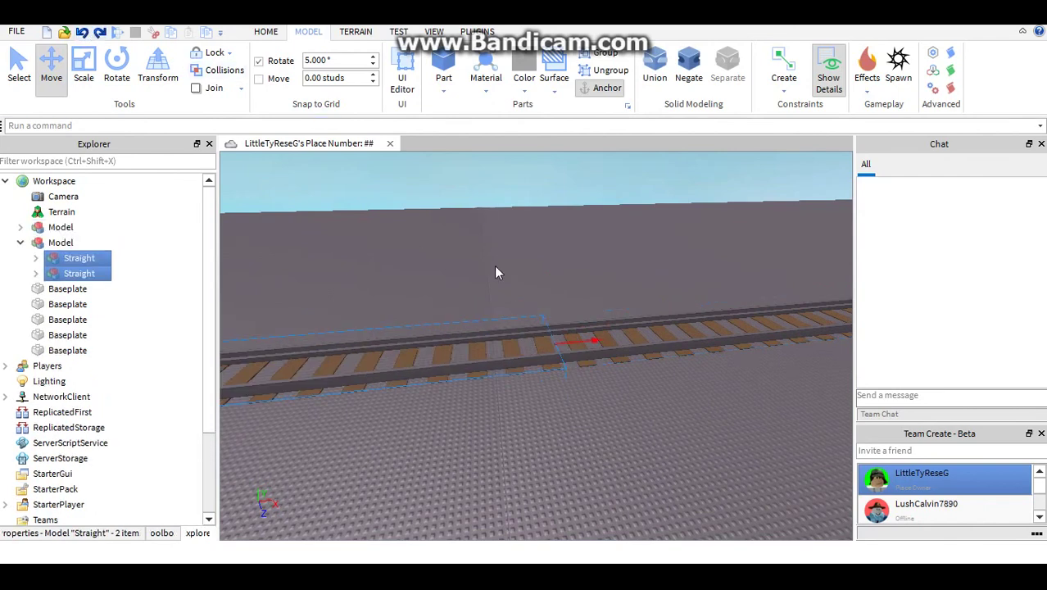
Add the other track model to the selected Straight pieces, set the move snap to 1 stud, and duplicate the selection
left_click(606, 359, "ctrl")
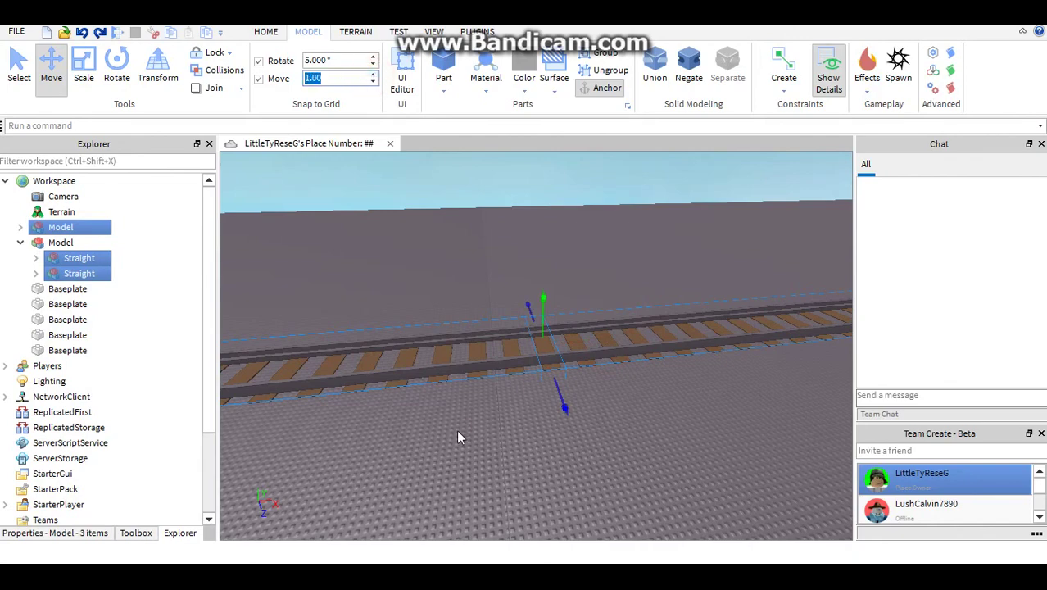
right_click_drag(459, 431, 458, 431)
middle_click_drag(380, 312, 360, 295)
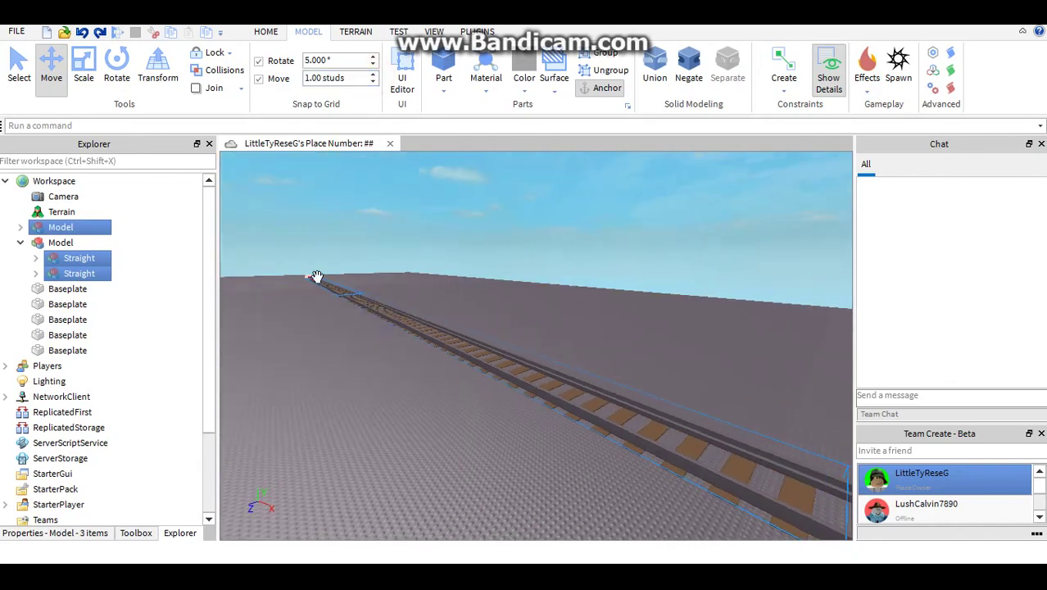
key("ctrl+d")
Slide the duplicated track section along the line until it joins the existing track end to end, and deselect it
right_click_drag(455, 402, 486, 357)
scroll(434, 379, "up", 5)
scroll(486, 358, "down", 8)
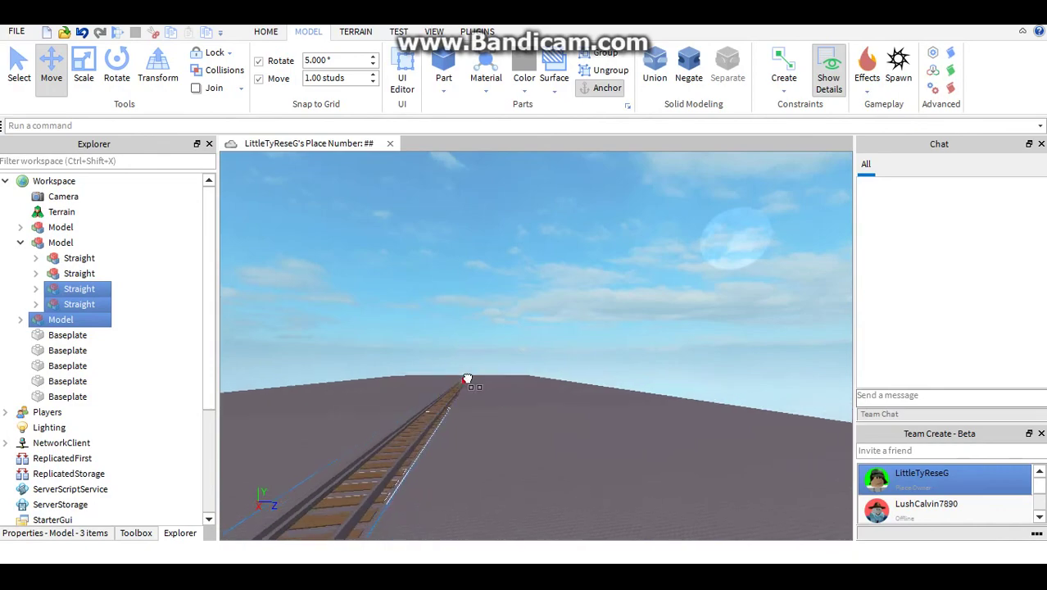
scroll(455, 403, "down", 3)
scroll(437, 414, "up", 8)
mouse_move(450, 404)
right_mouse_down()
mouse_move(437, 413)
mouse_move(452, 419)
mouse_move(435, 414)
right_mouse_up()
scroll(440, 420, "up", 3)
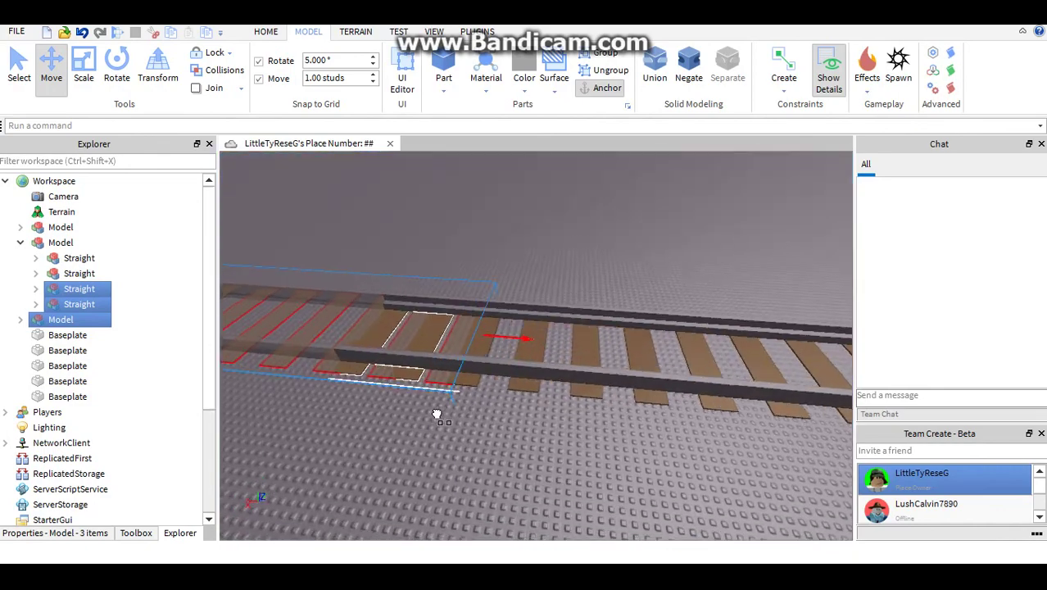
scroll(435, 414, "up", 4)
left_click_drag(435, 414, 327, 356)
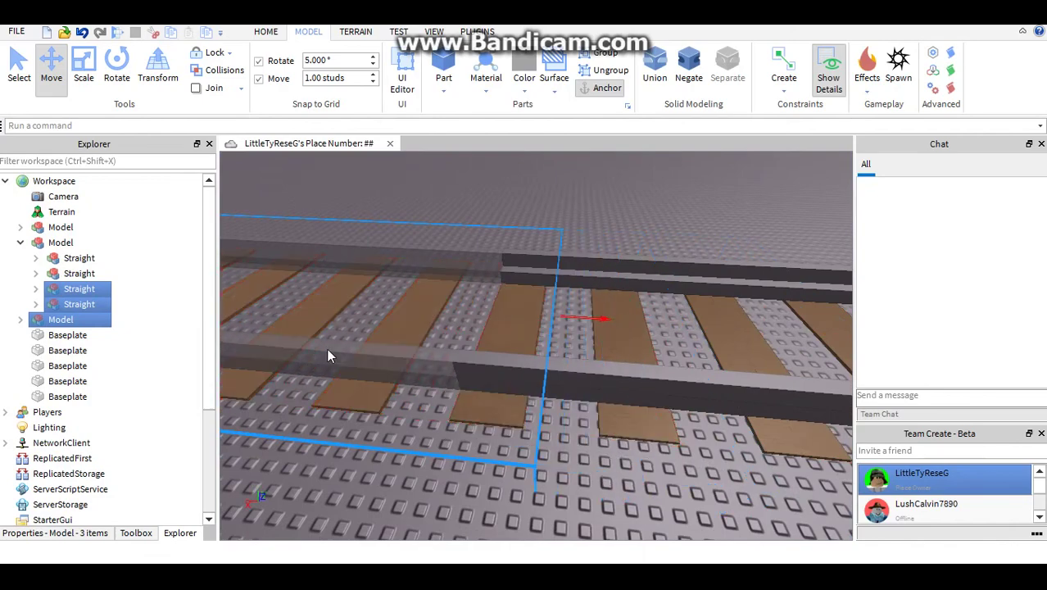
left_click(435, 448)
right_click_drag(435, 448, 429, 450)
key("w")
scroll(528, 418, "up", 5)
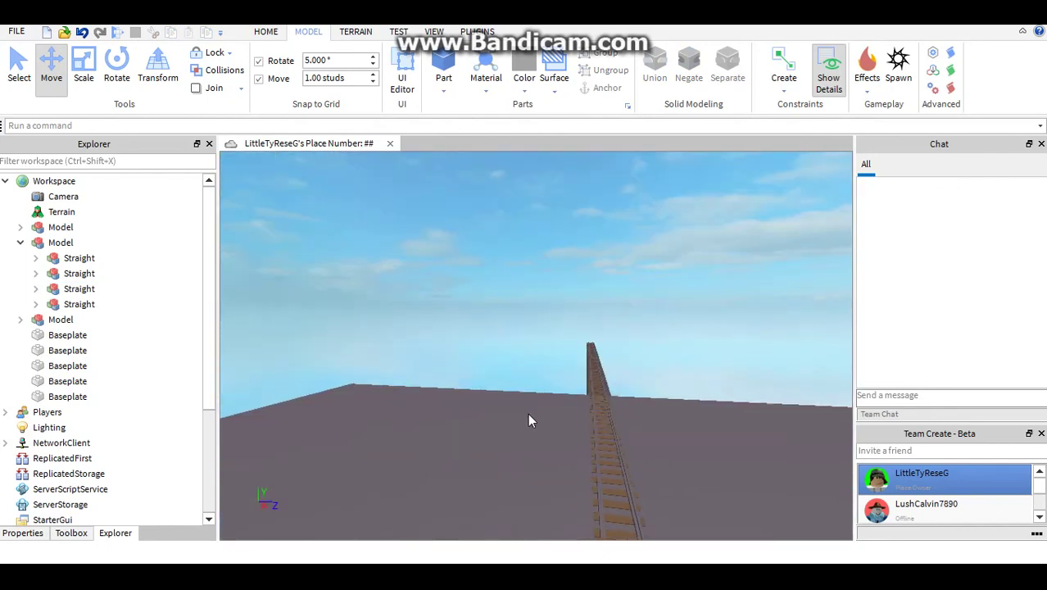
Delete the track model that runs past the far edge of the baseplates
left_click(602, 377)
key("Delete")
right_click_drag(602, 377, 594, 379)
right_click_drag(491, 414, 491, 409)
Examine the remaining track line along the baseplates from close up and from above
key("a")
key("w")
key("a")
key("w")
key("a")
key("e")
key("a")
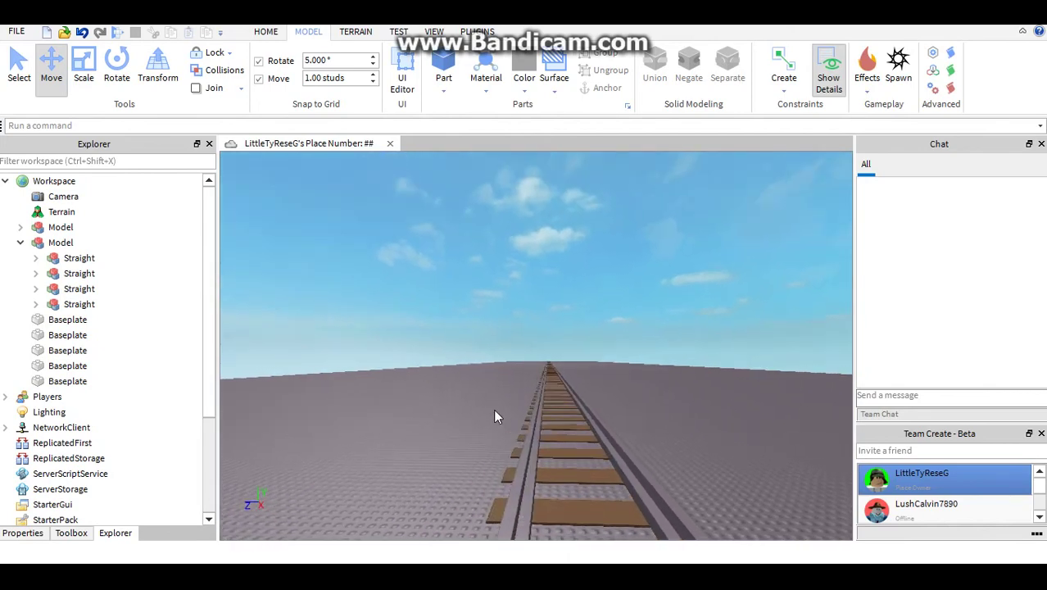
key("e")
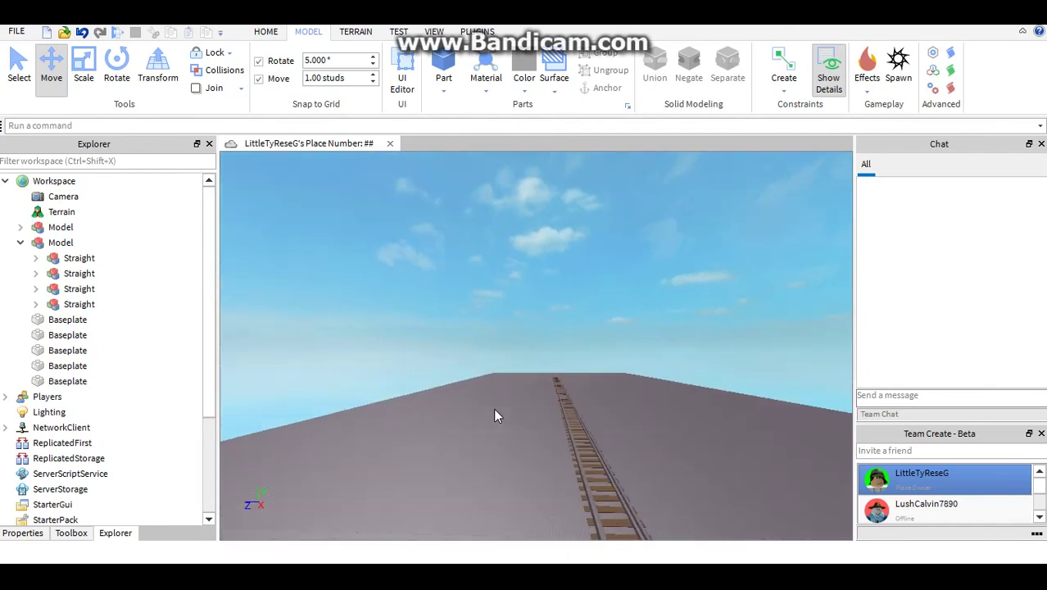
Insert a block part on the open baseplate area beside the track
key("d")
key("w")
key("d")
right_click_drag(494, 409, 541, 413)
key("w")
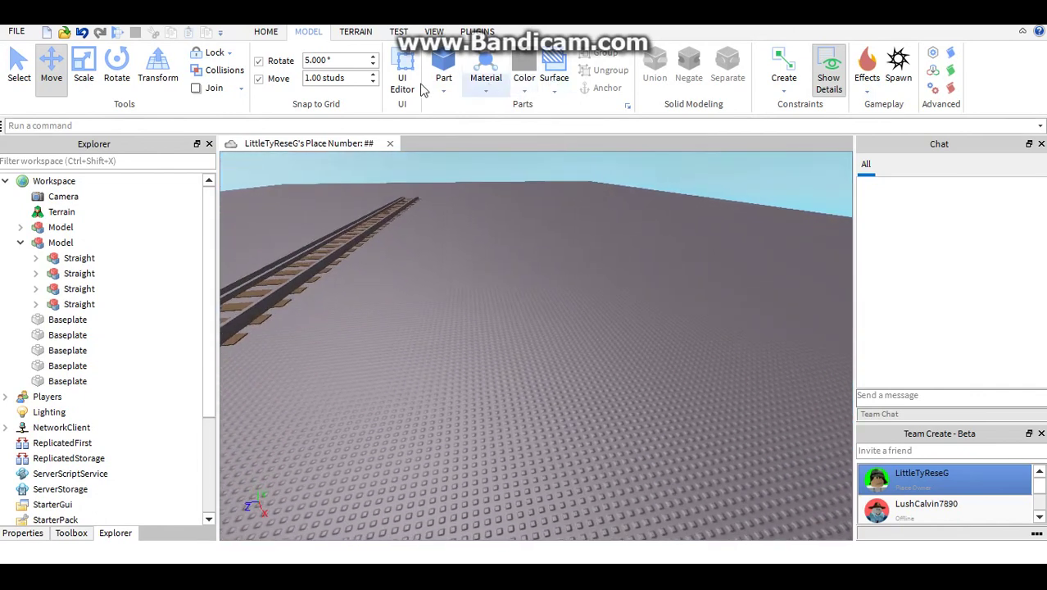
left_click(437, 84)
left_click(440, 88)
left_click(464, 106)
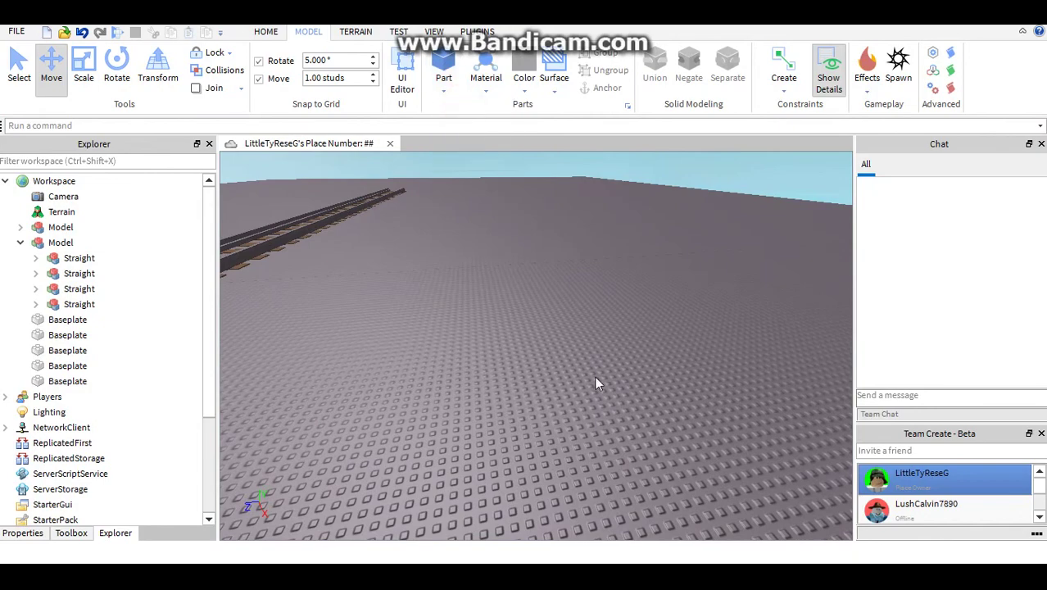
key("w")
key("s")
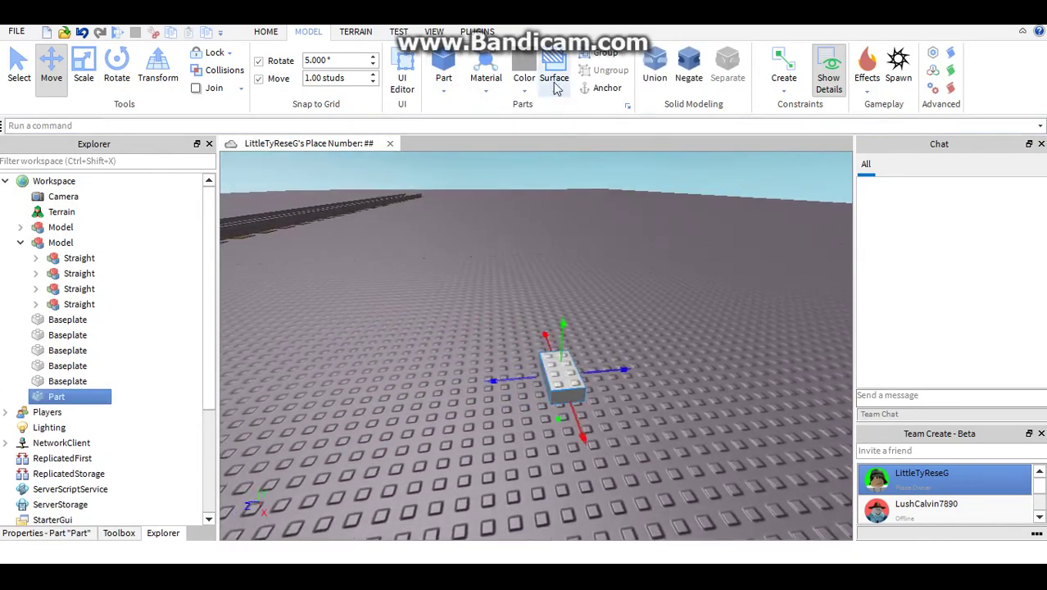
Apply a smooth surface to the top face of the new part
left_click(556, 86)
left_click(585, 131)
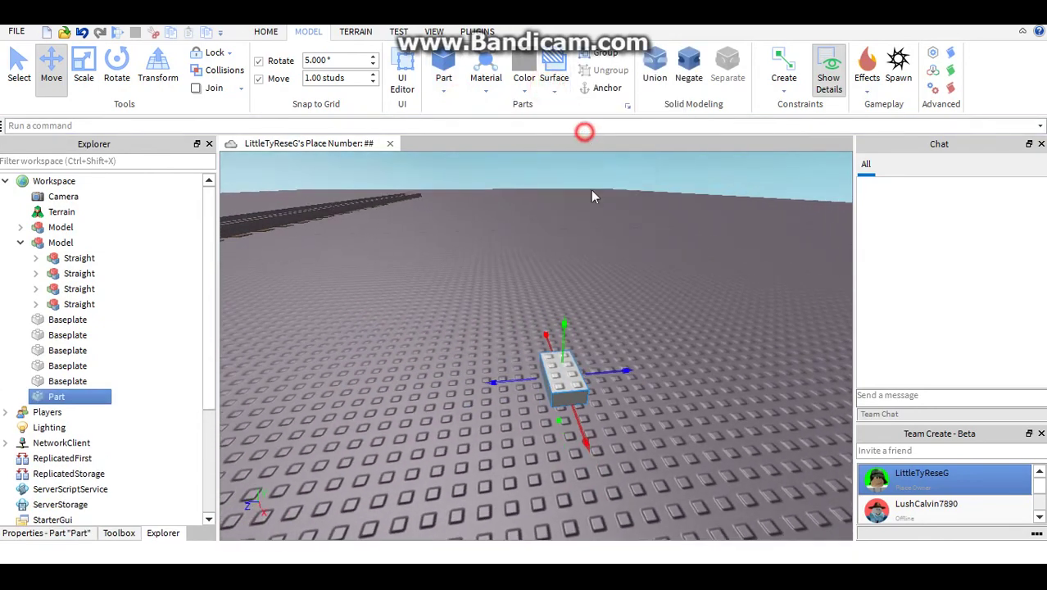
scroll(589, 403, "up", 10)
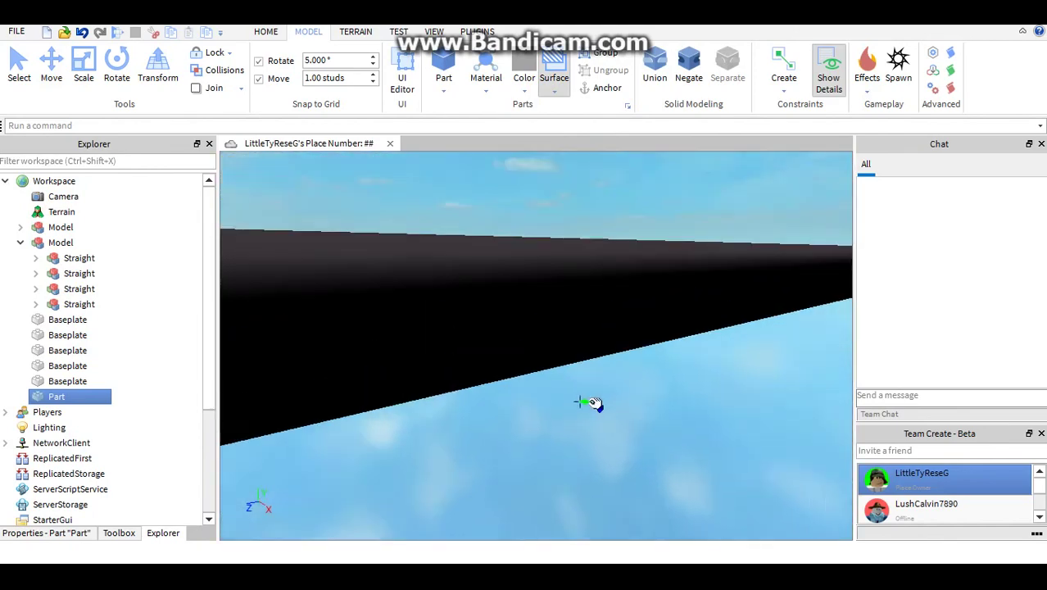
right_click_drag(579, 402, 587, 336)
right_click_drag(588, 207, 552, 247)
left_click(588, 207)
key("w")
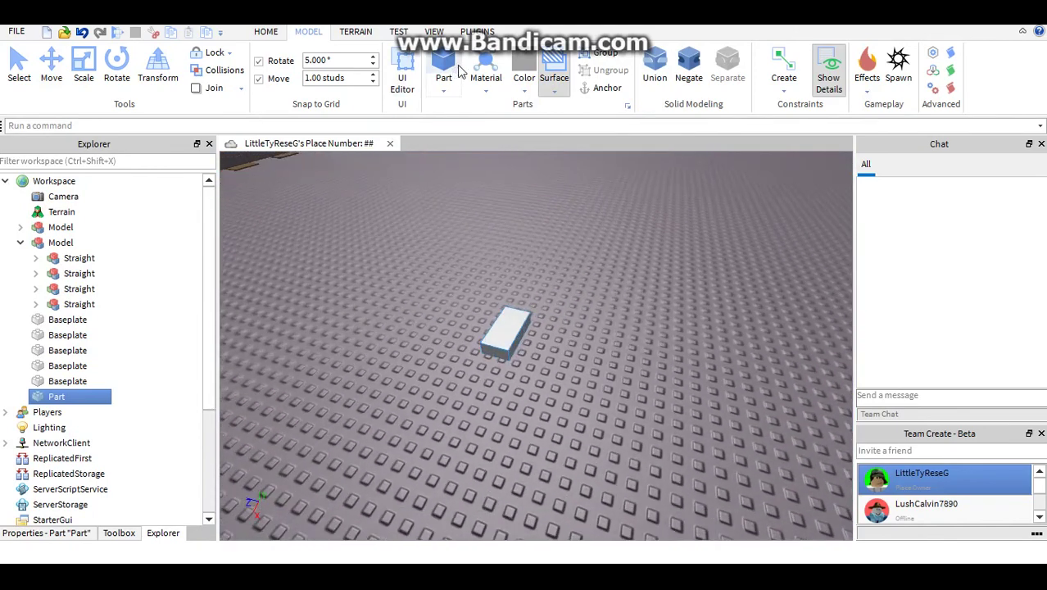
Scale the part wider and taller into a roughly cube-shaped block
left_click(84, 66)
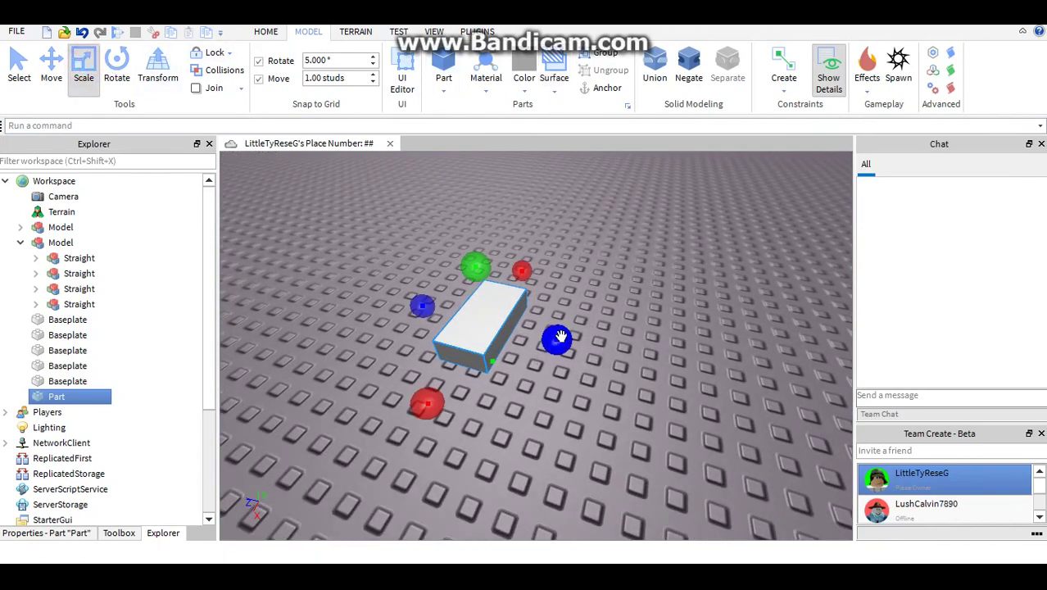
left_click_drag(559, 336, 610, 354)
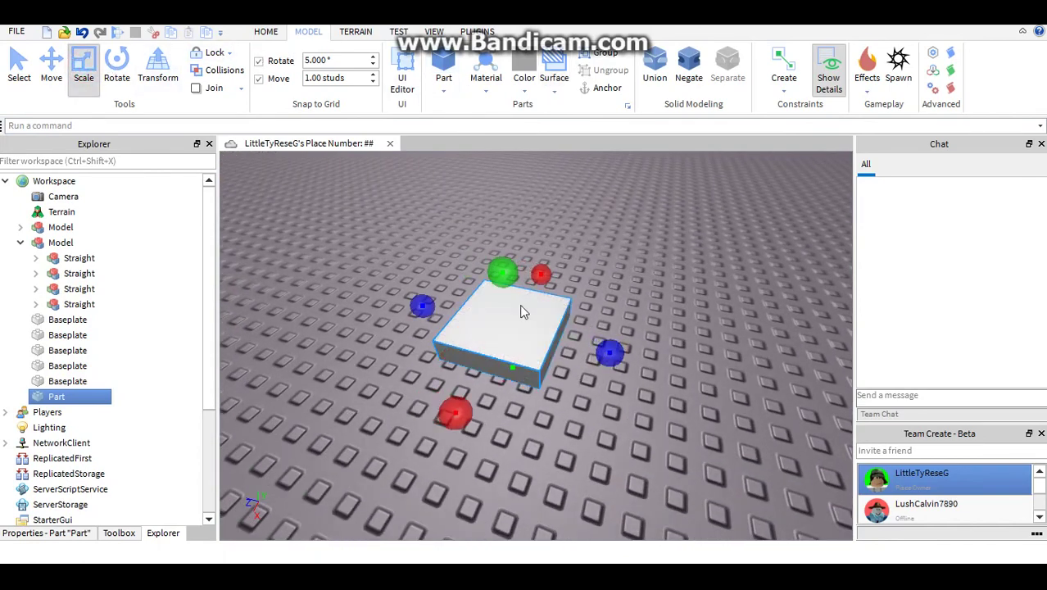
left_click_drag(498, 268, 517, 216)
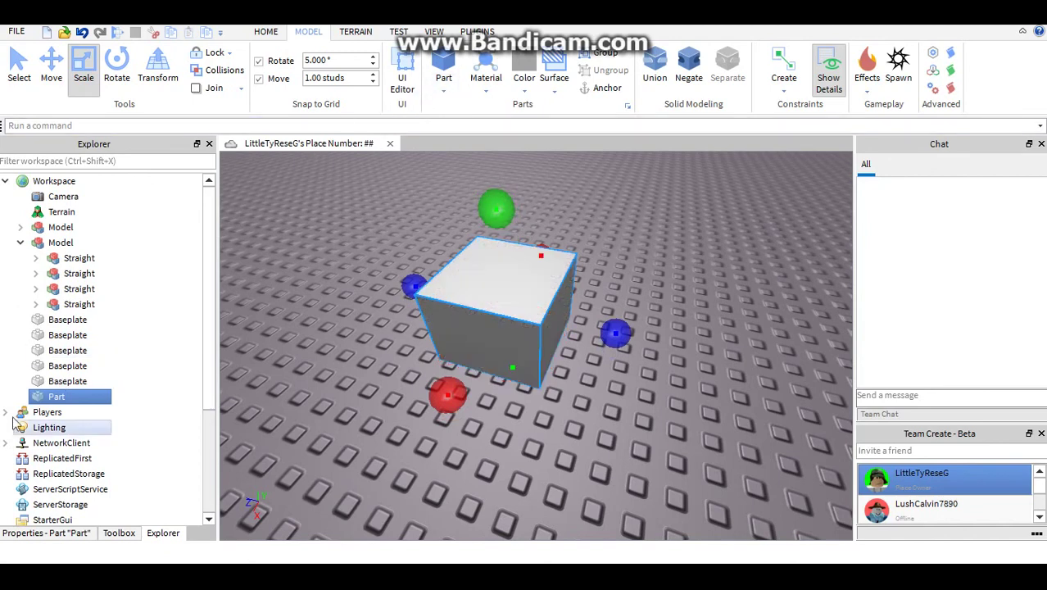
Stop the playing audio preview, clear the Toolbox audio search, and preview the first Kendrick track
left_click(119, 533)
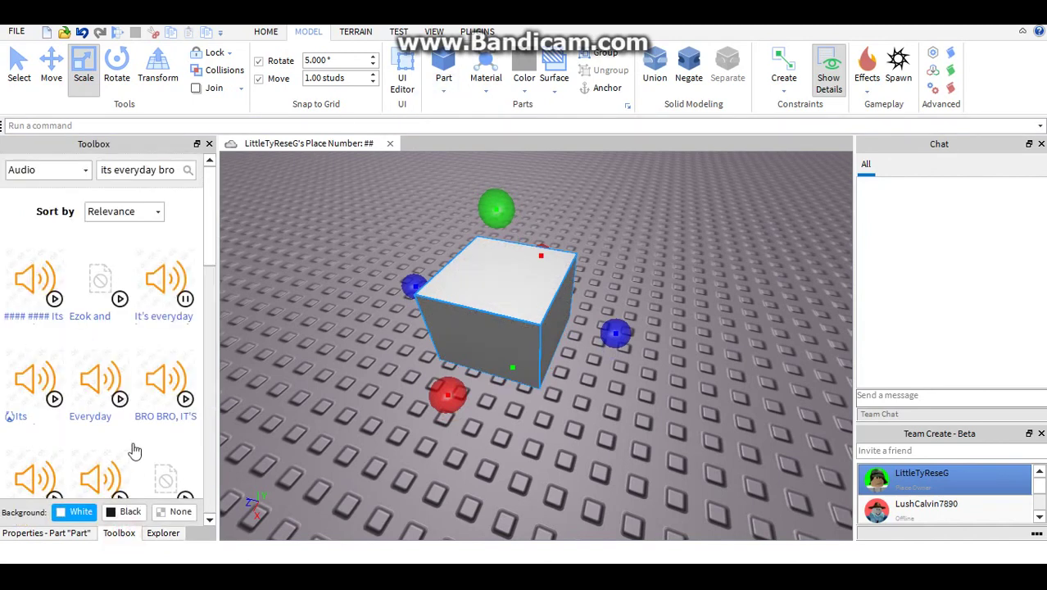
left_click(178, 302)
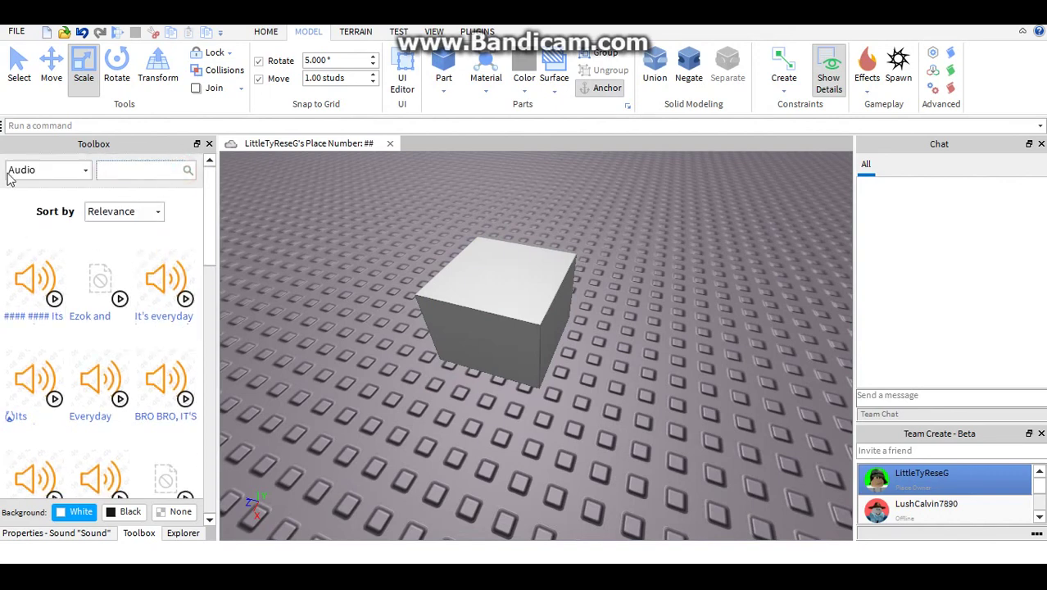
left_click(189, 173)
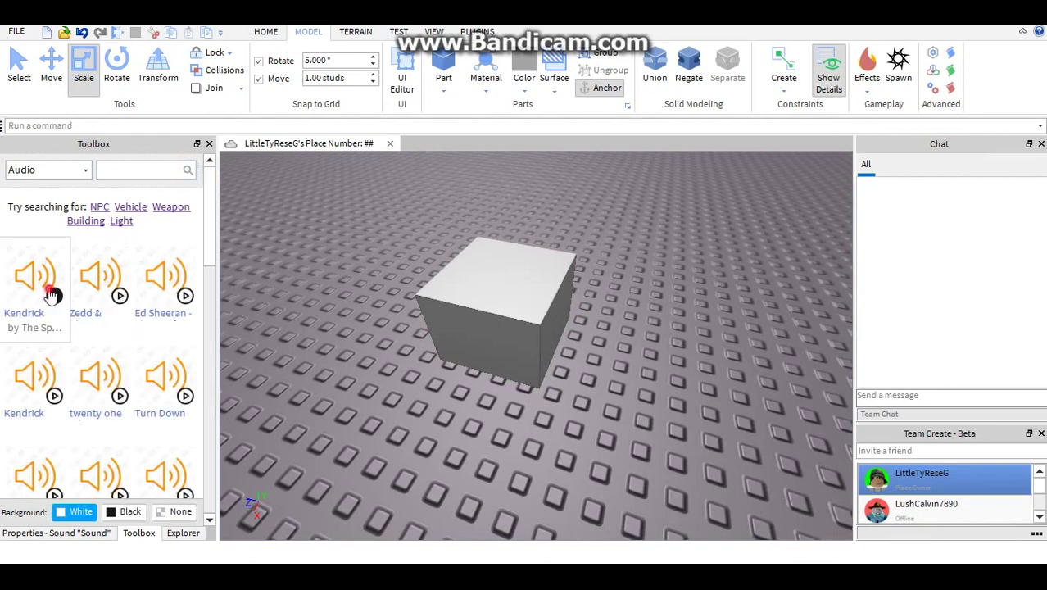
left_click(52, 295)
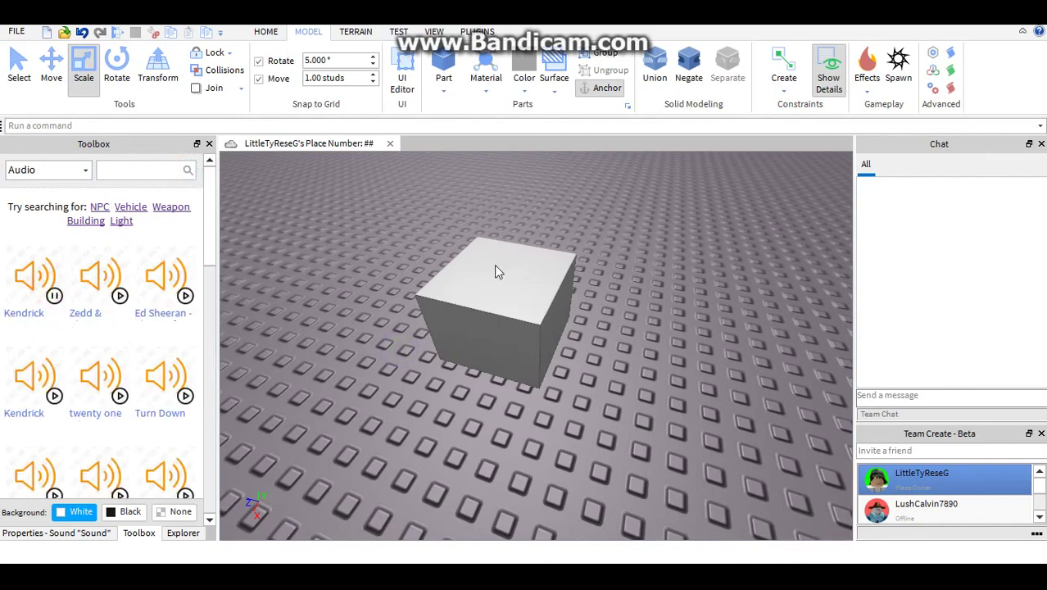
Scale the block upward into a tall pillar
left_click(455, 325)
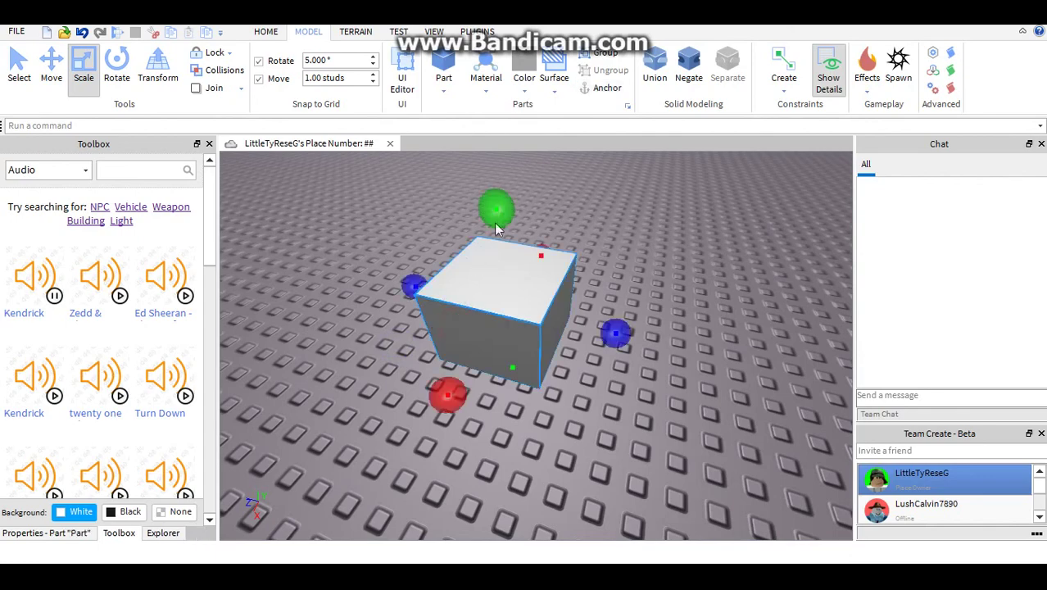
left_click_drag(496, 224, 498, 202)
right_click_drag(496, 212, 497, 202)
left_click_drag(498, 201, 497, 210)
right_click_drag(498, 202, 497, 210)
left_click_drag(497, 209, 497, 210)
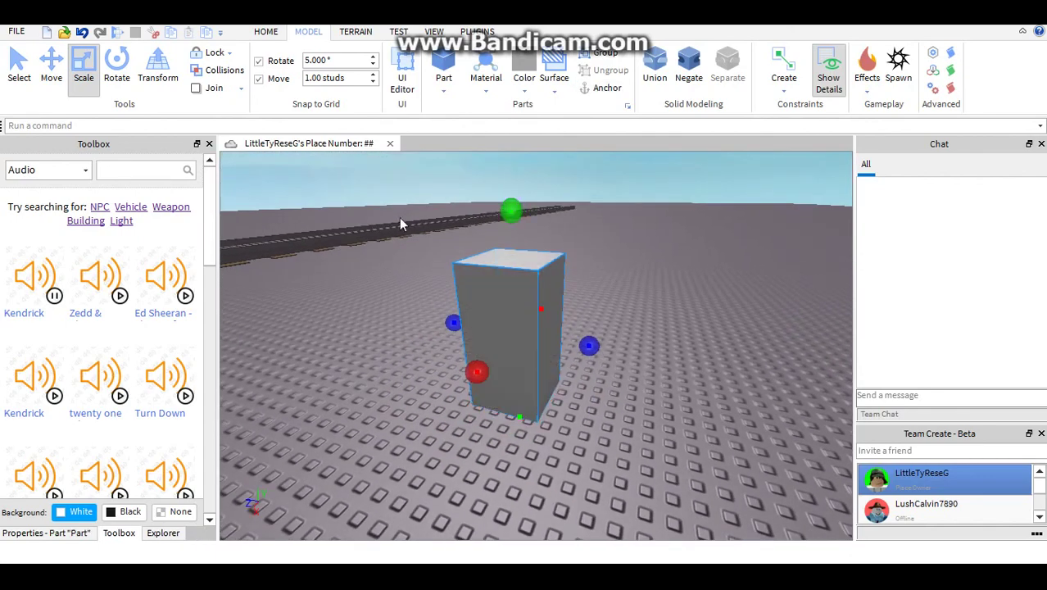
Insert a wedge part and place it on the baseplate against the foot of the pillar
key("w")
key("a")
key("s")
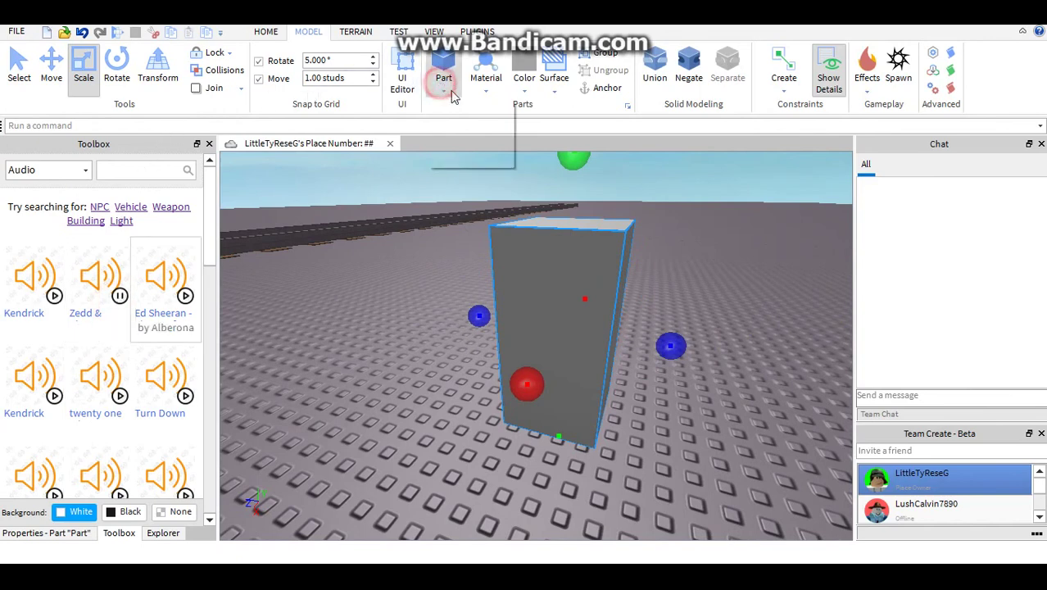
left_click(448, 140)
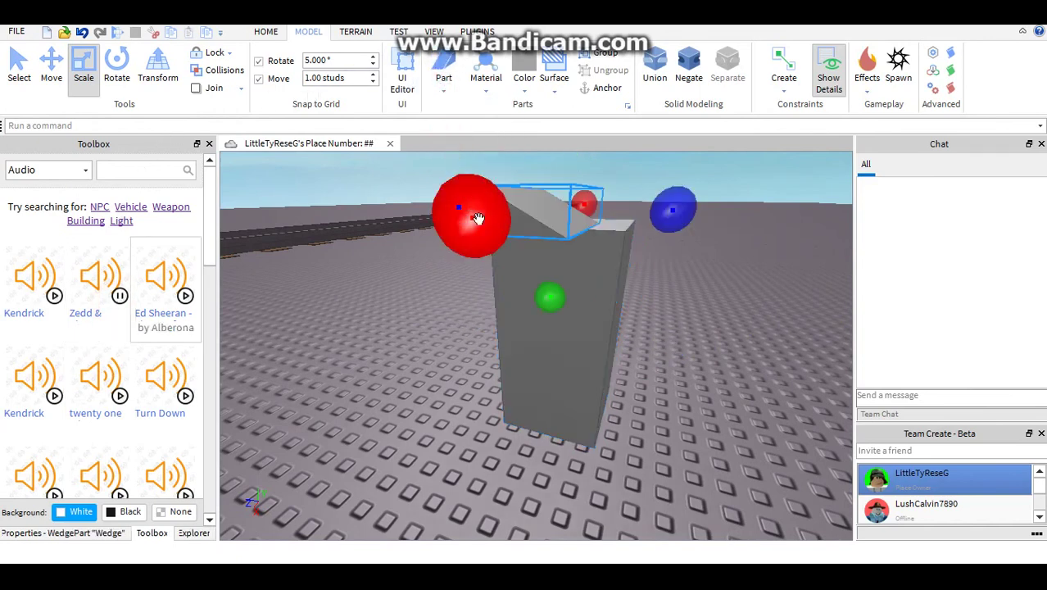
left_click_drag(548, 223, 533, 447)
right_click_drag(557, 448, 533, 448)
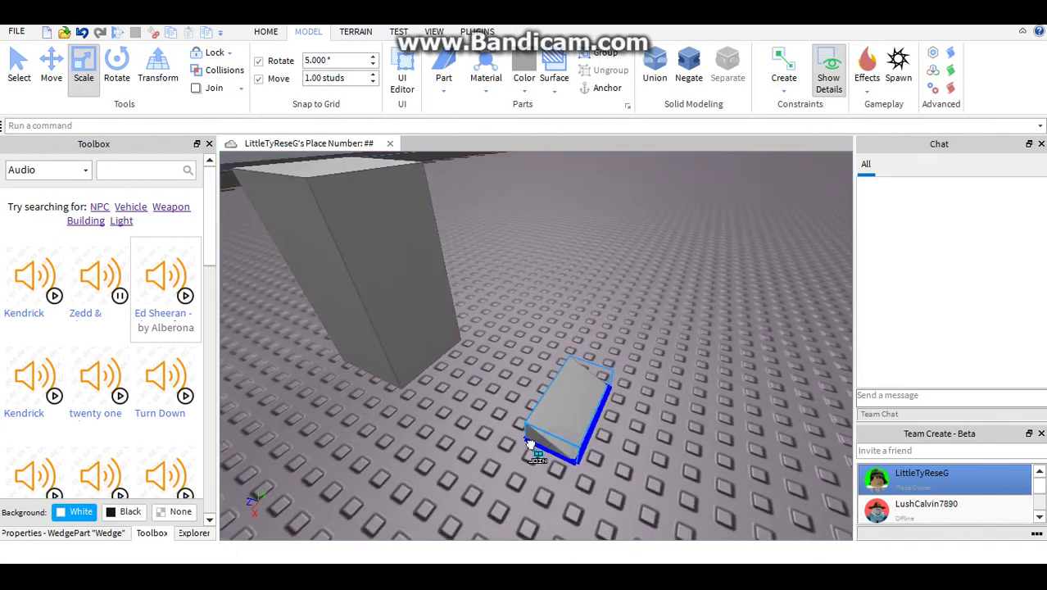
left_click_drag(533, 447, 432, 382)
scroll(431, 382, "up", 4)
right_click_drag(431, 382, 388, 345)
scroll(389, 346, "down", 2)
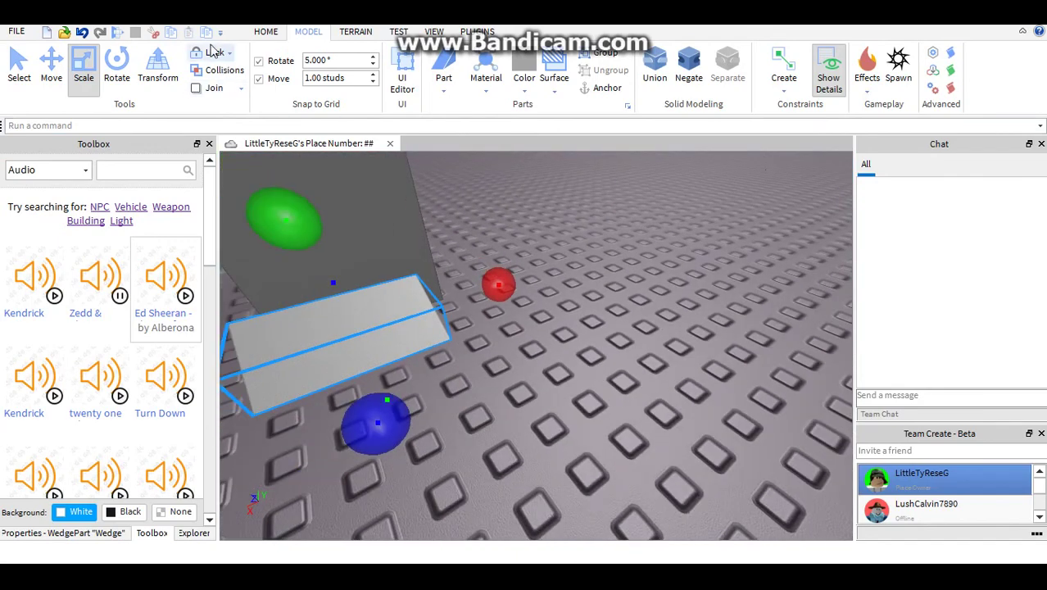
Move the wedge along the pillar's foot until it sits flush with the pillar's side face
left_click(54, 63)
left_click_drag(488, 289, 511, 285)
right_click_drag(443, 269, 418, 251)
left_click(510, 283)
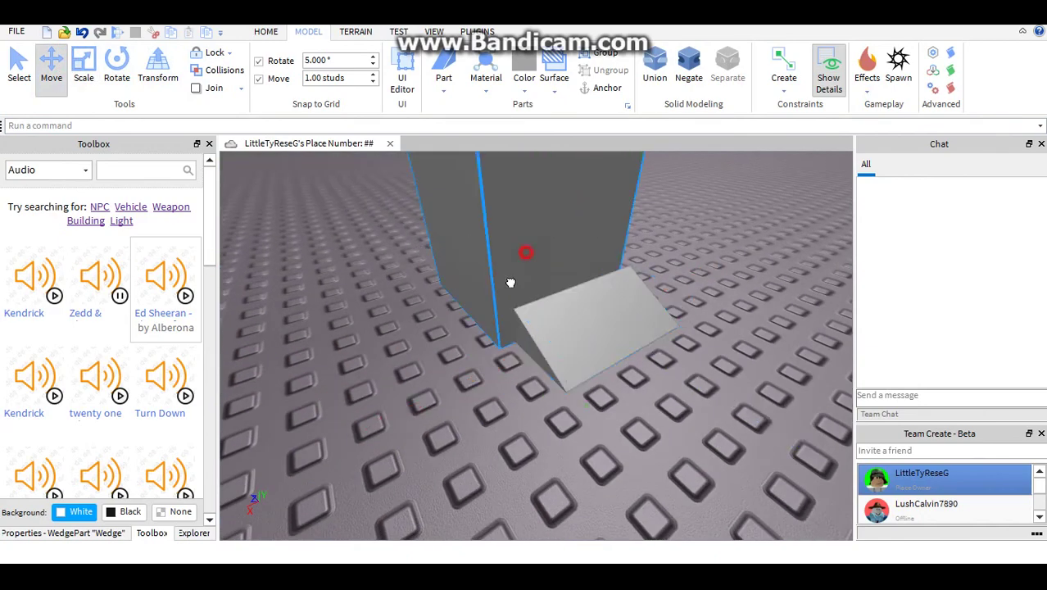
left_click_drag(456, 306, 409, 304)
key("a")
left_click_drag(437, 261, 497, 260)
left_click_drag(837, 309, 519, 346)
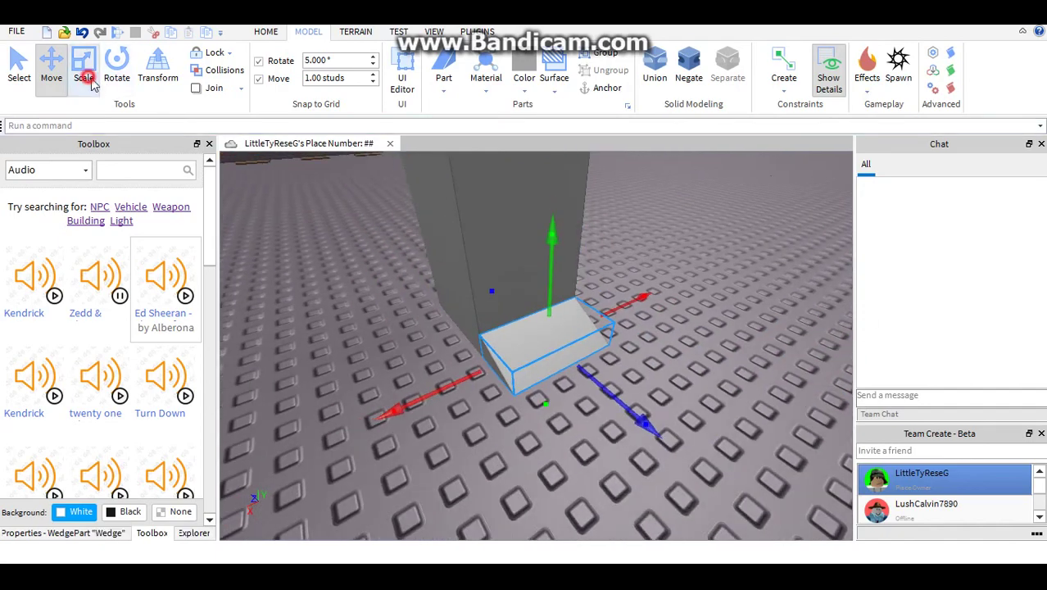
Scale the wedge upward to match the pillar's full height
left_click(83, 66)
scroll(548, 265, "down", 5)
left_click_drag(548, 265, 543, 247)
scroll(548, 283, "up", 5)
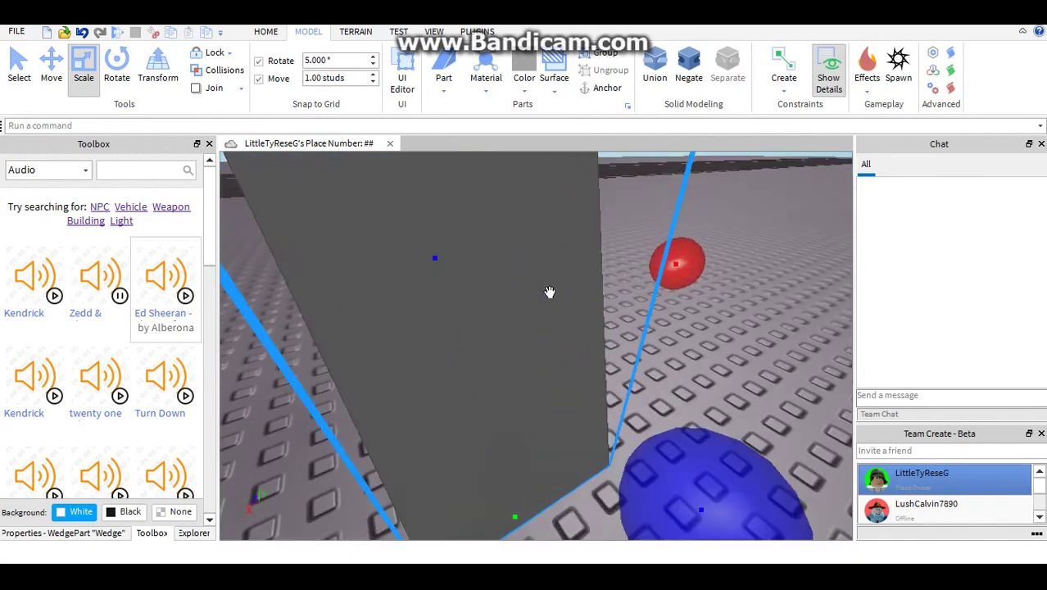
scroll(550, 293, "down", 5)
right_click_drag(566, 325, 654, 332)
scroll(653, 332, "up", 2)
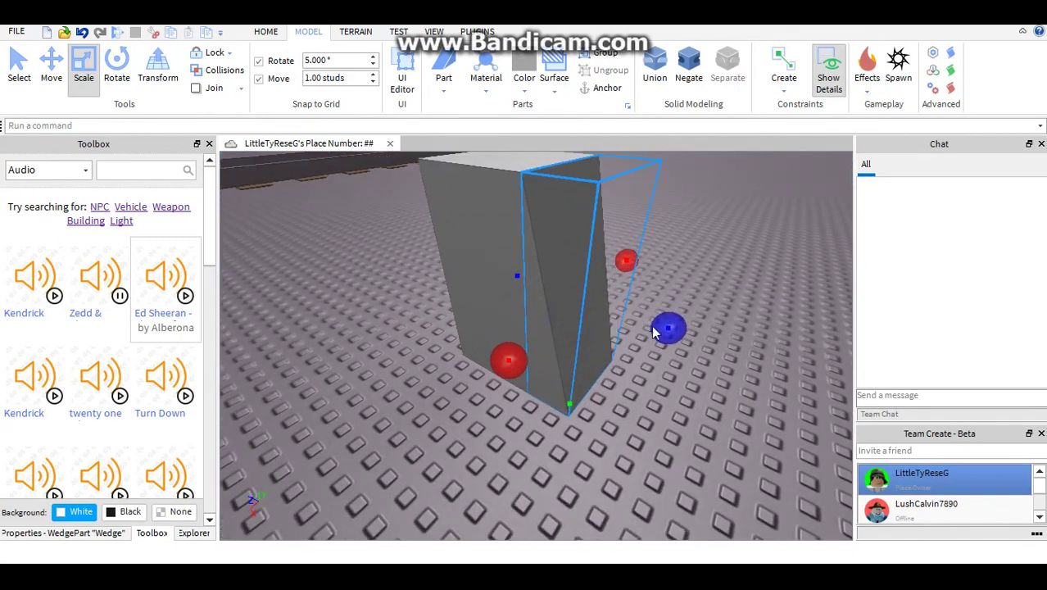
Scale the wedge's base outward, away from the pillar, for a gentler slope
left_click_drag(671, 330, 698, 328)
key("w")
key("a")
key("s")
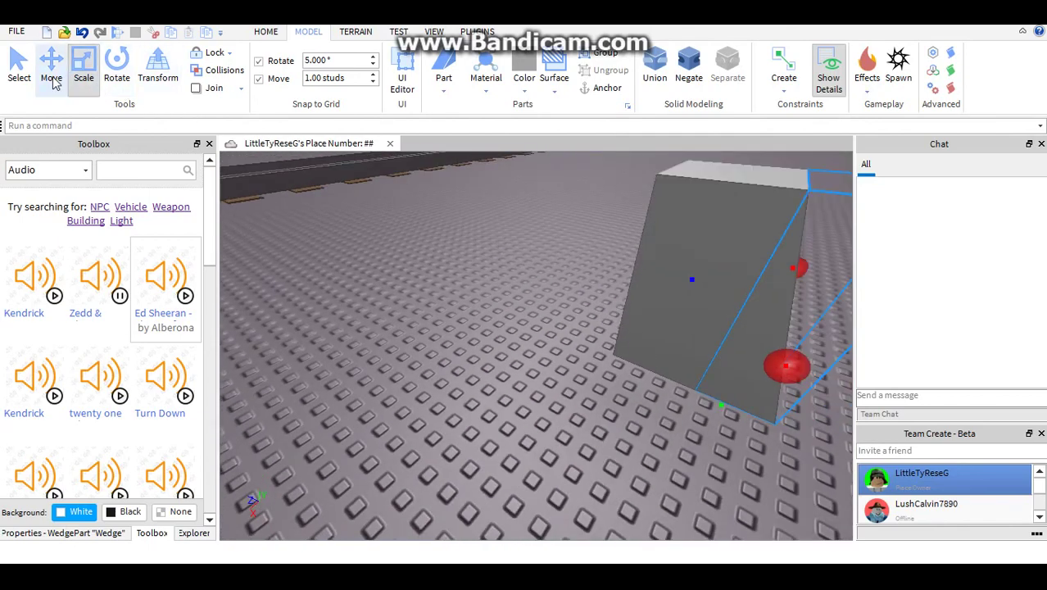
Duplicate the wedge, rotate the copy to face the other way, and move it against the pillar's opposite side
left_click(52, 77)
right_click_drag(413, 256, 421, 256)
key("ctrl+r")
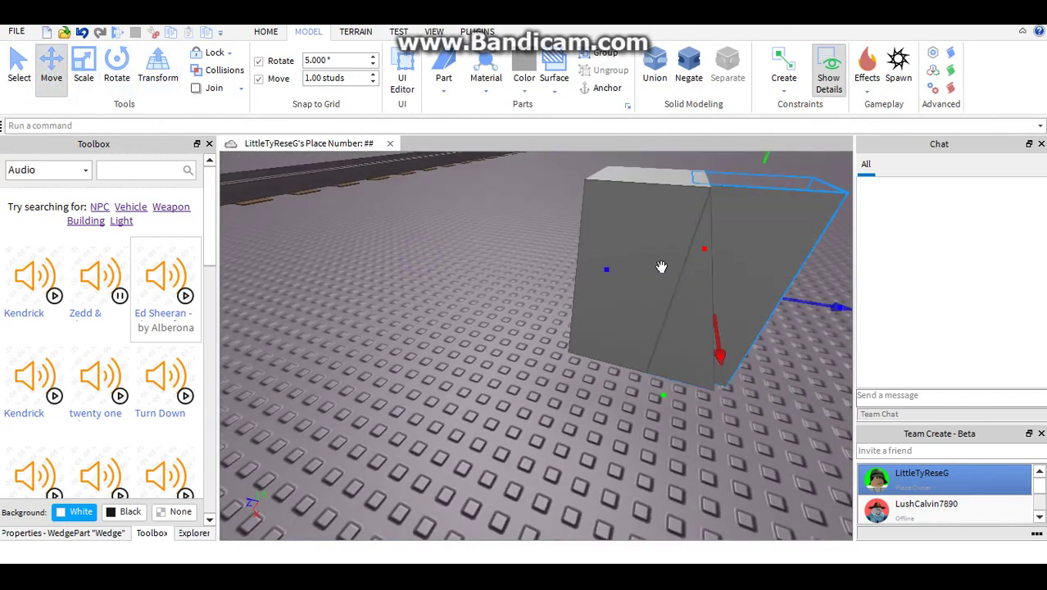
key("ctrl+r")
left_click_drag(810, 298, 616, 344)
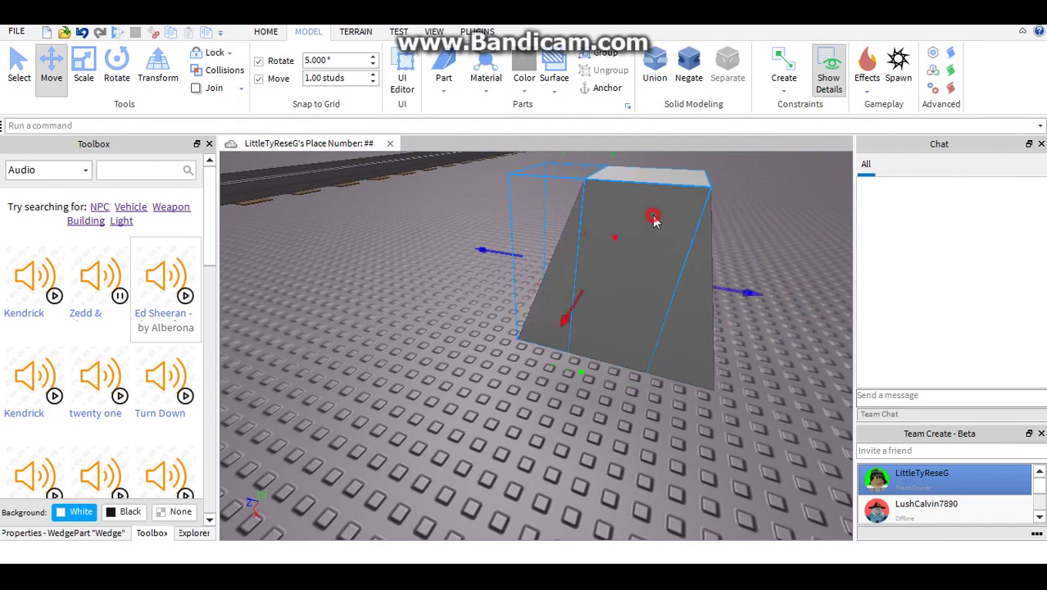
Select the pillar and both wedges together and stack a duplicate of them on top of the originals
left_click(701, 331, "ctrl")
mouse_move(604, 381)
left_mouse_down()
mouse_move(650, 280)
mouse_move(602, 383)
mouse_move(613, 376)
left_mouse_up()
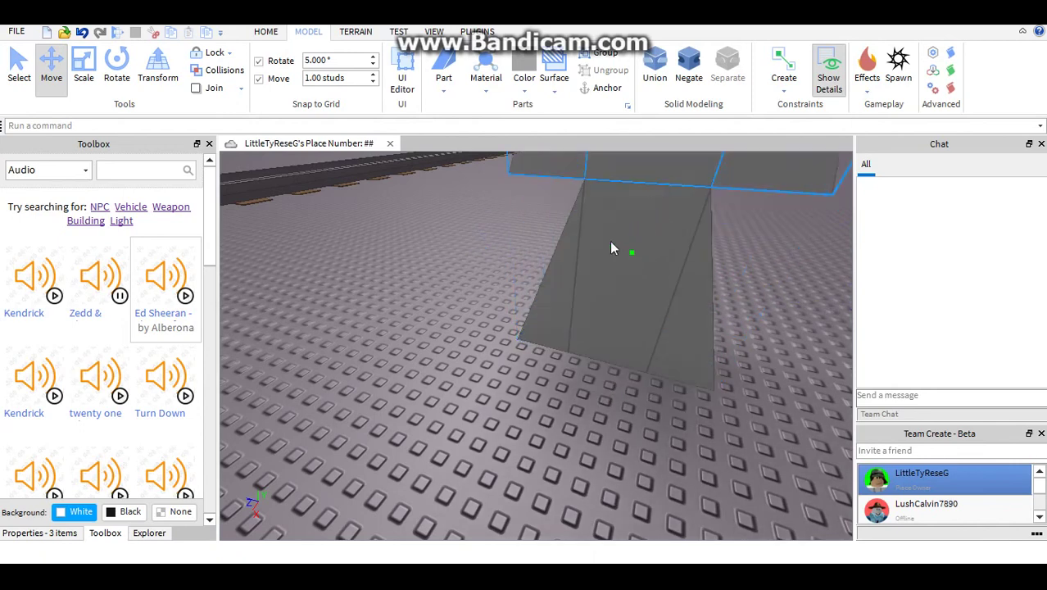
Slide one lower wedge outward from the pillar, try to move the opposite one, and undo that second move
left_click(613, 286)
left_click_drag(656, 272, 583, 314)
left_click_drag(696, 349, 767, 340)
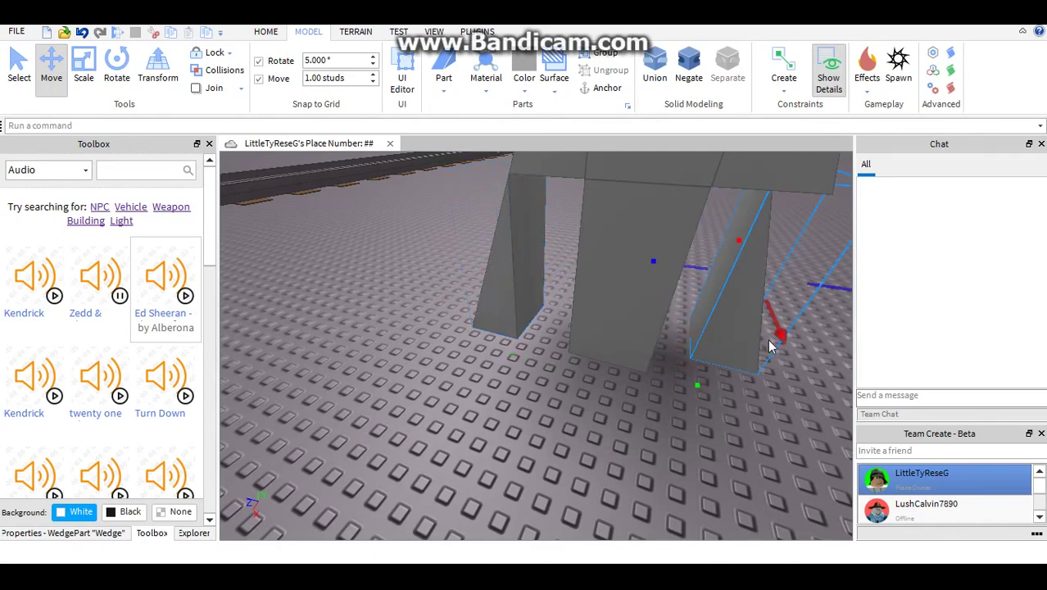
left_click(85, 36)
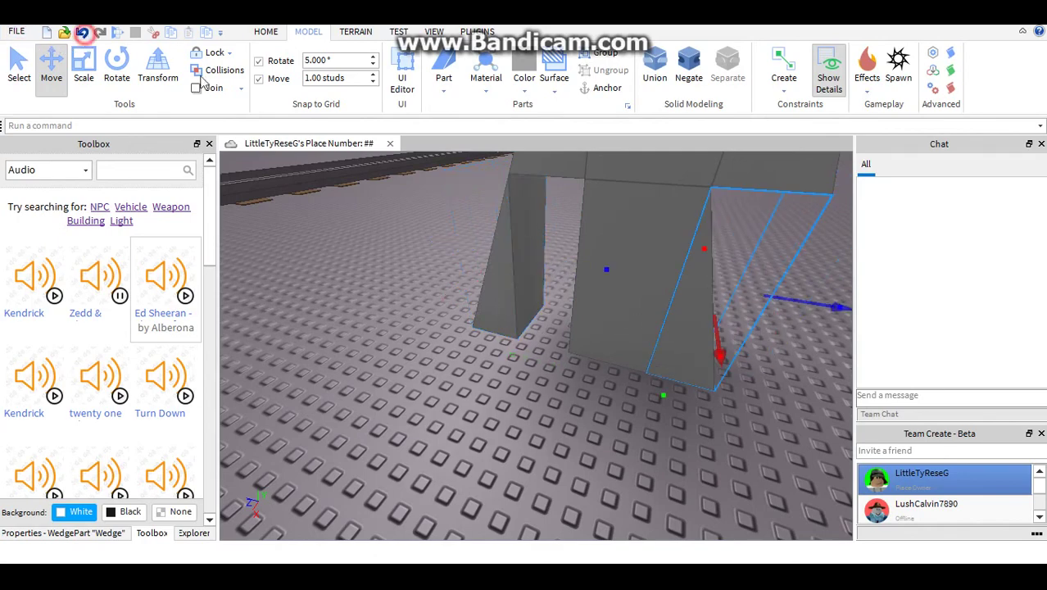
Slide the remaining lower wedge straight outward from the pillar on the opposite side
key("d")
left_click_drag(578, 292, 653, 322)
key("a")
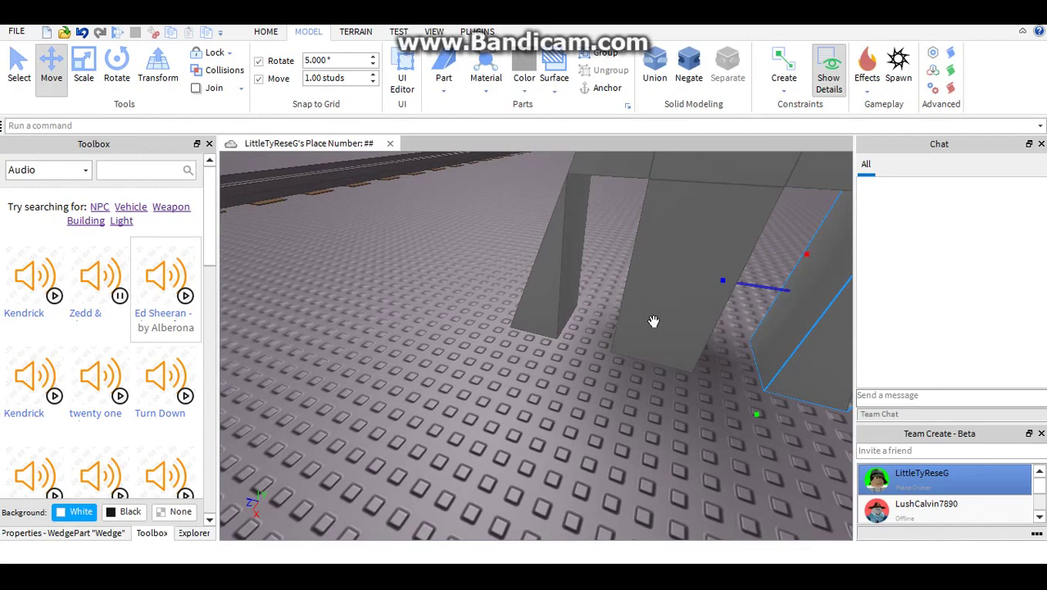
key("w")
key("s")
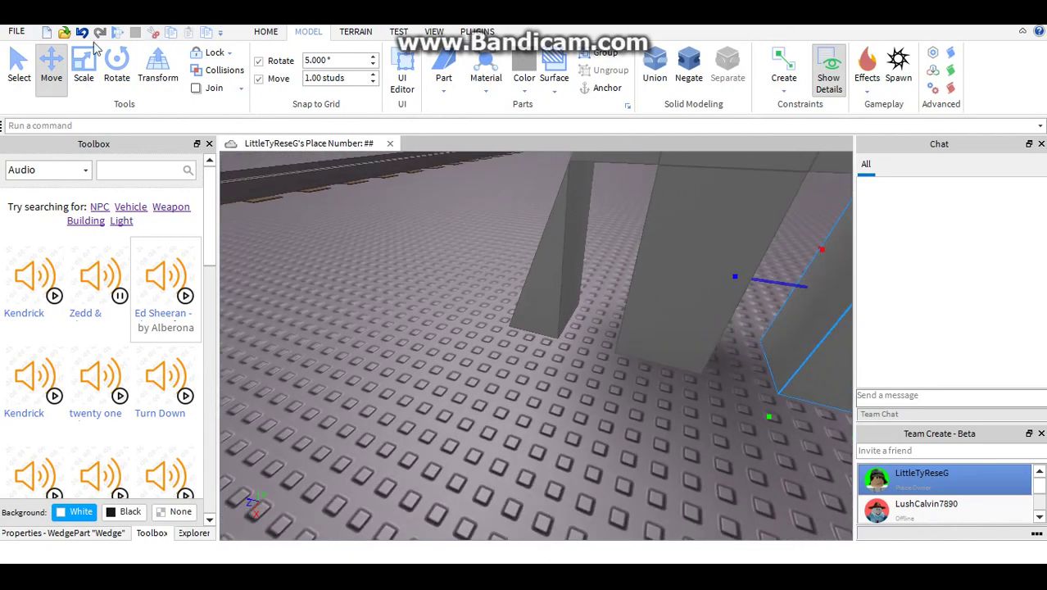
Scale the lower central block wider on both sides until it meets the two outer wedges
left_click(109, 69)
left_click(64, 72)
left_click(83, 69)
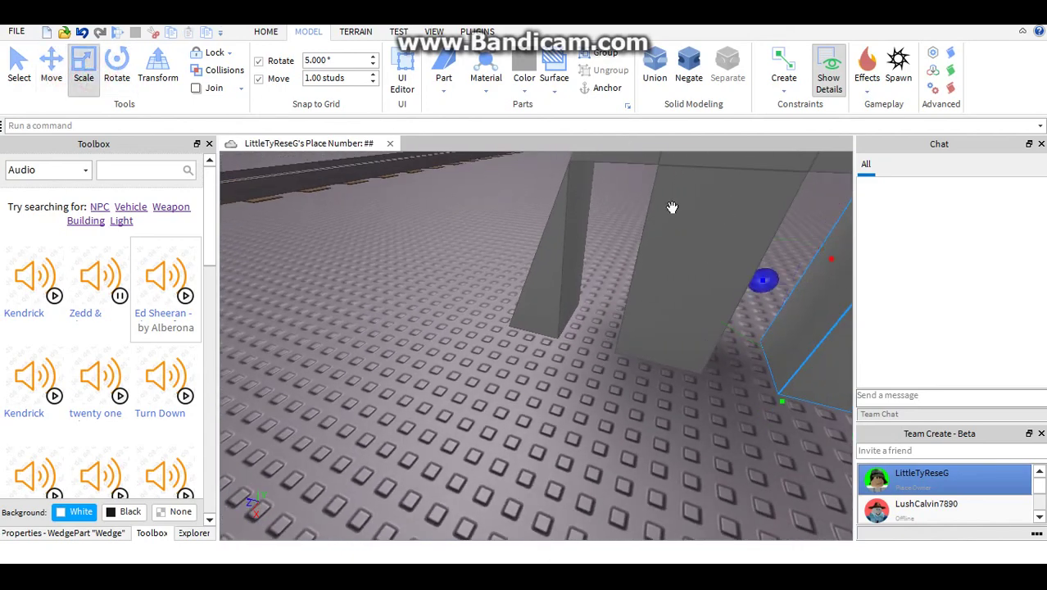
left_click(692, 273)
left_click_drag(599, 247, 543, 282)
key("d")
left_click_drag(736, 284, 815, 314)
right_click_drag(816, 314, 808, 301)
key("w")
key("s")
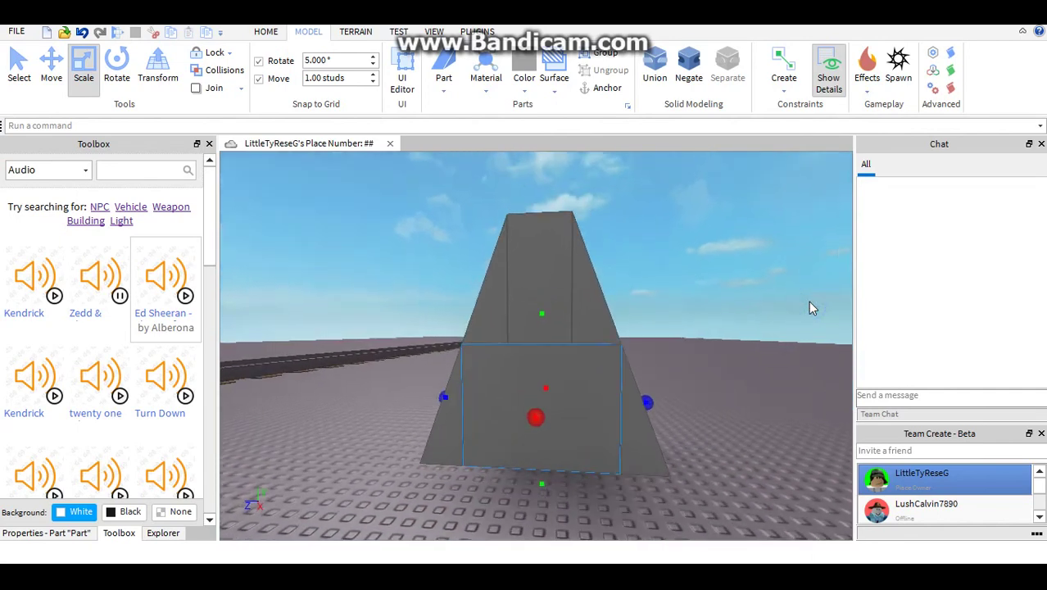
Select all six blocks and wedges of the structure and stack a duplicate of them on top of the originals
key("a")
key("w")
key("w")
key("d")
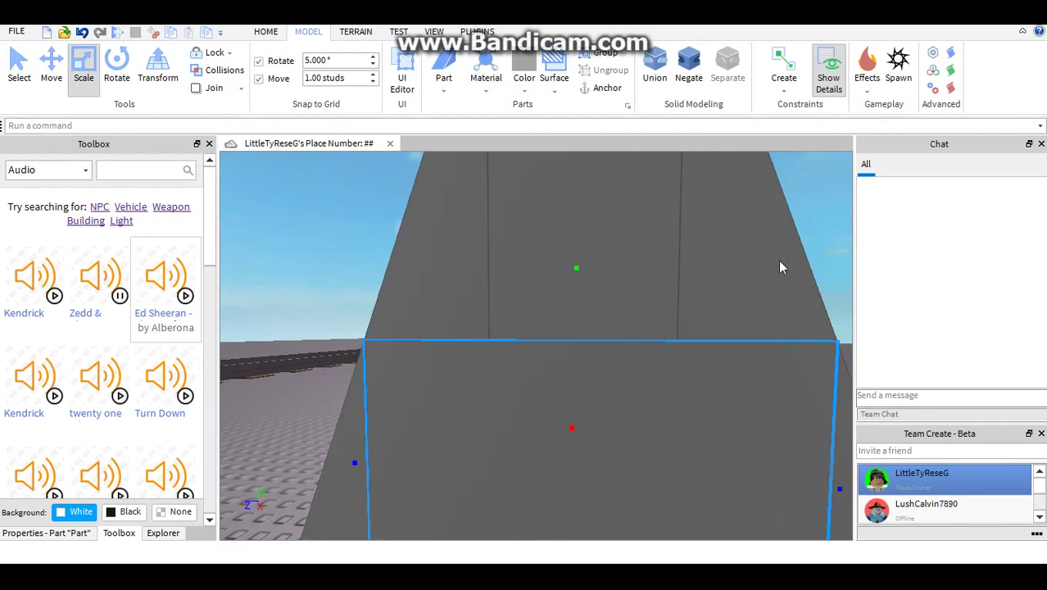
scroll(498, 314, "down", 3)
scroll(498, 314, "up", 3)
right_click_drag(498, 313, 499, 314)
scroll(498, 314, "down", 2)
scroll(500, 320, "down", 5)
left_click_drag(693, 206, 533, 430)
left_click_drag(503, 461, 514, 482)
key("ctrl+2")
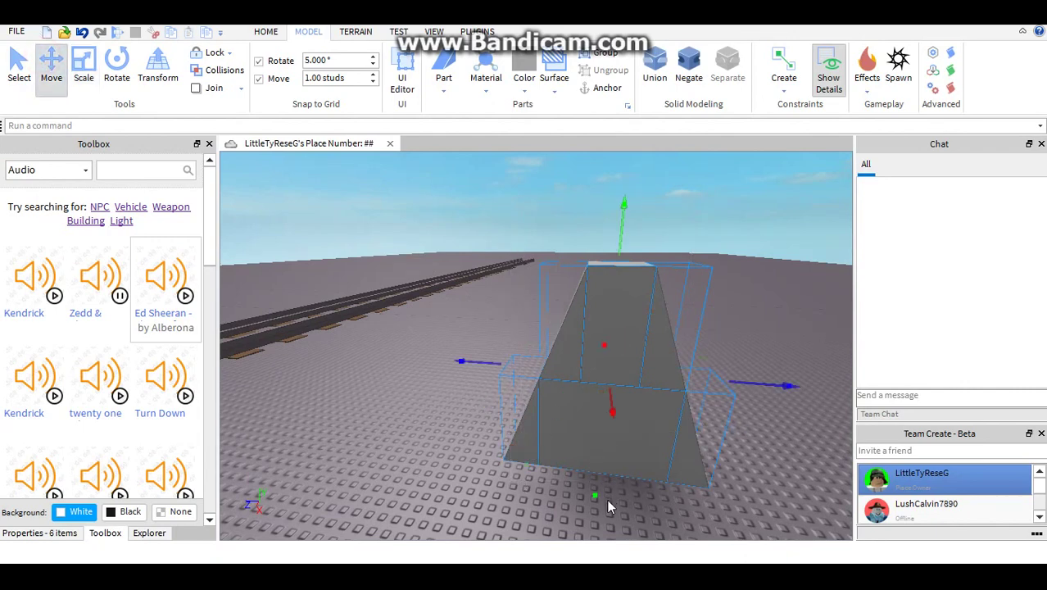
key("ctrl+d")
left_click_drag(597, 466, 608, 328)
left_click(476, 475)
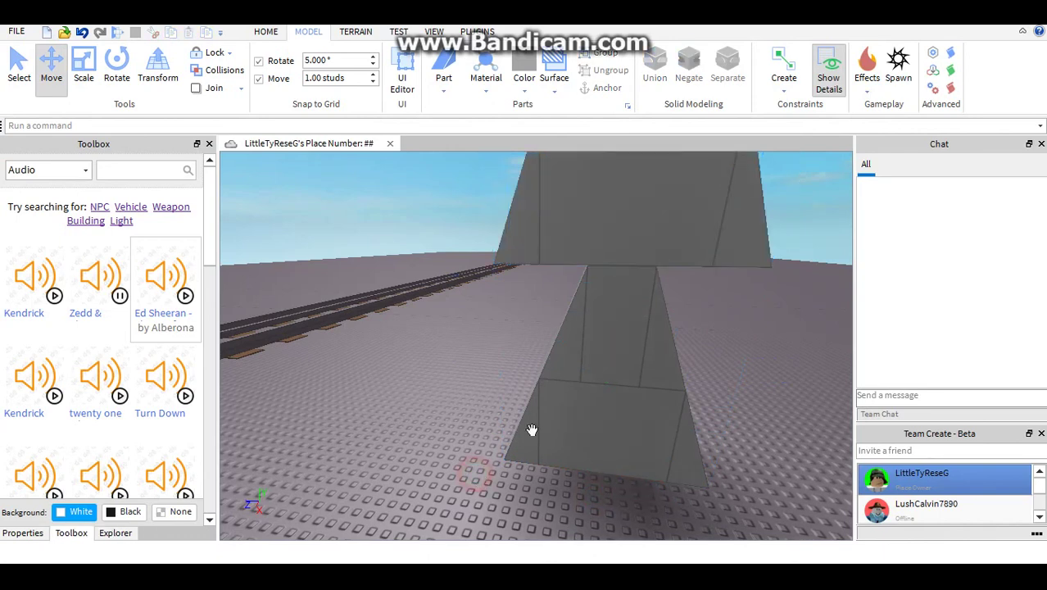
Slide the lower two wedges on each side outward until they line up with the slope of the upper section
left_click(576, 337)
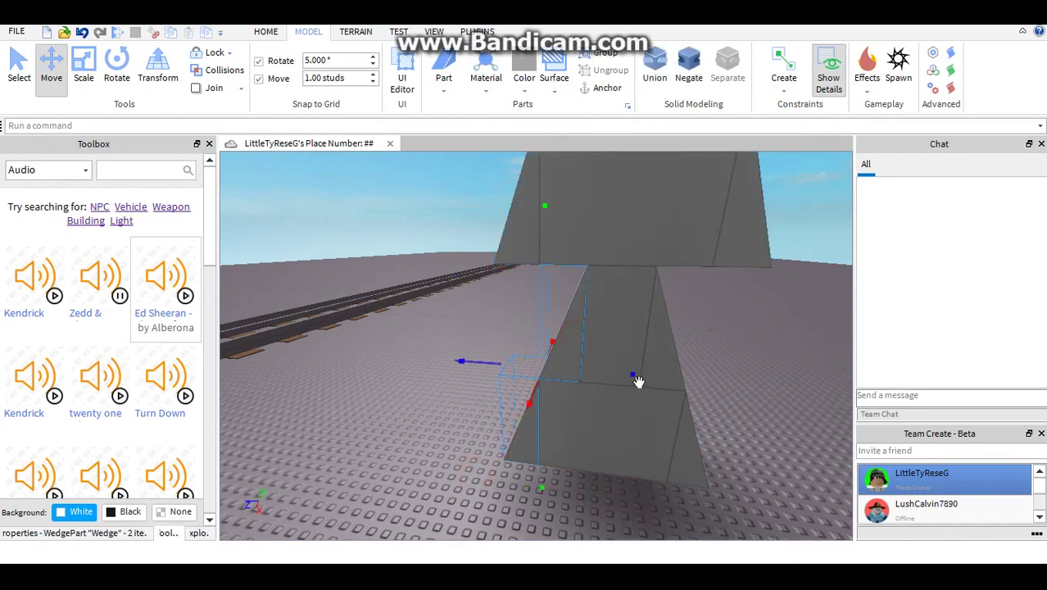
left_click_drag(633, 378, 549, 440)
key("d")
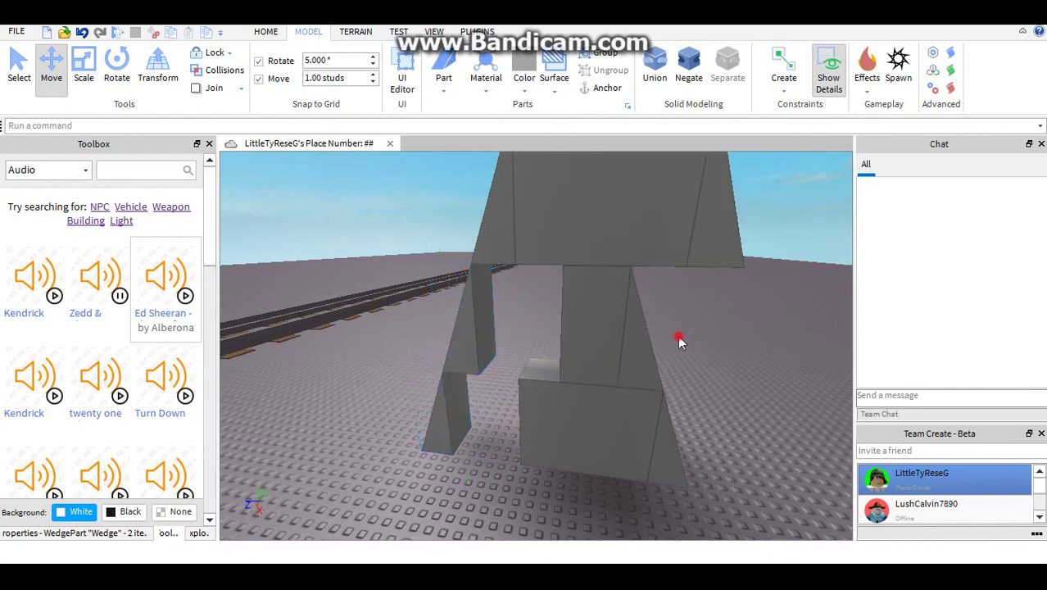
left_click(678, 338)
left_click(655, 444)
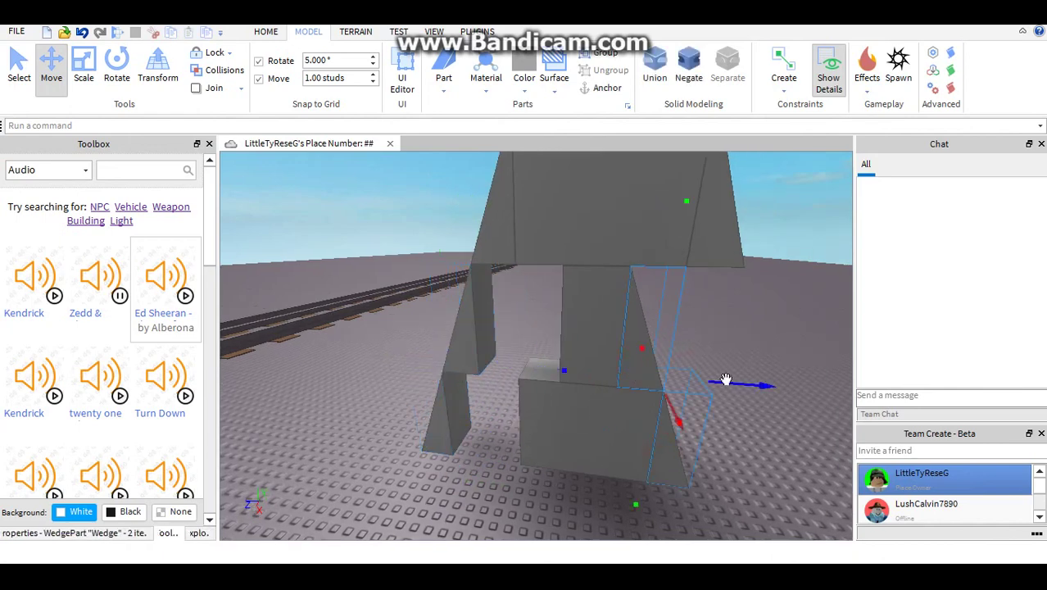
left_click_drag(732, 382, 791, 392)
Scale the two lower central blocks wider on both sides until they meet the outer wedges
left_click(588, 322)
scroll(587, 322, "up", 2)
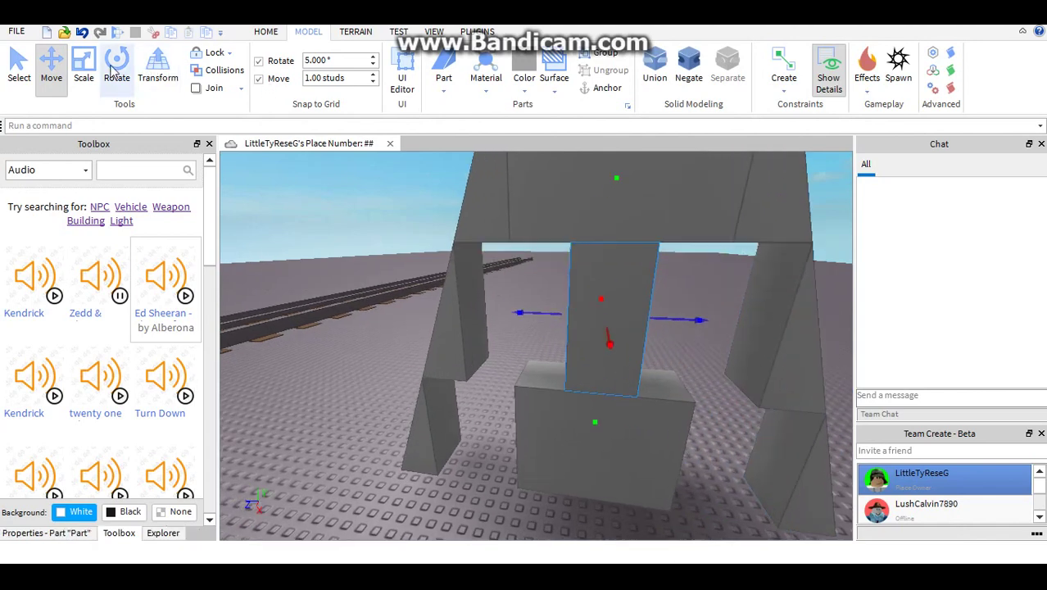
key("ctrl+3")
left_click_drag(537, 313, 437, 367)
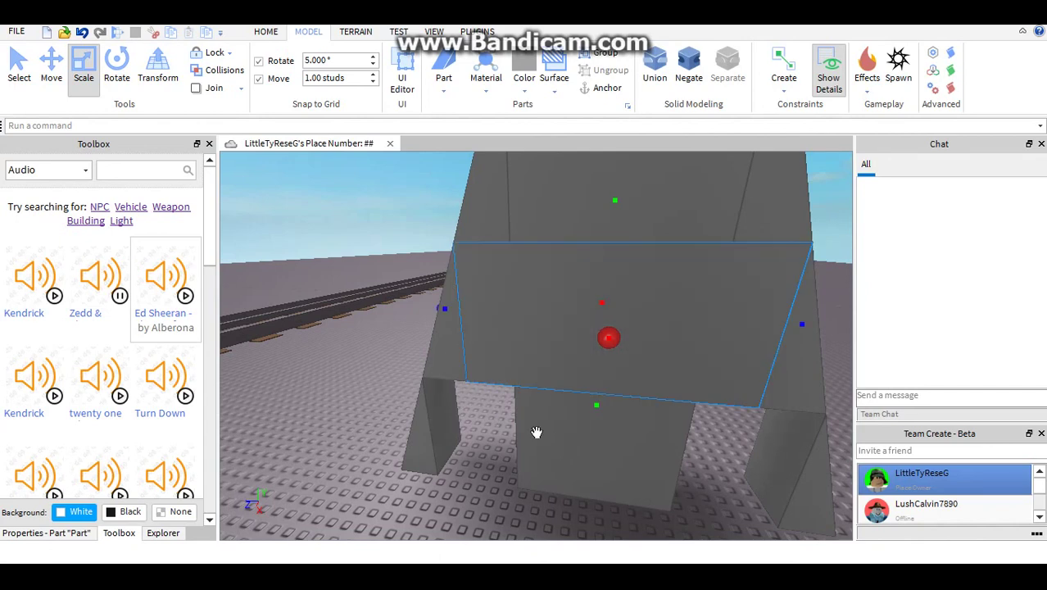
left_click_drag(496, 414, 409, 454)
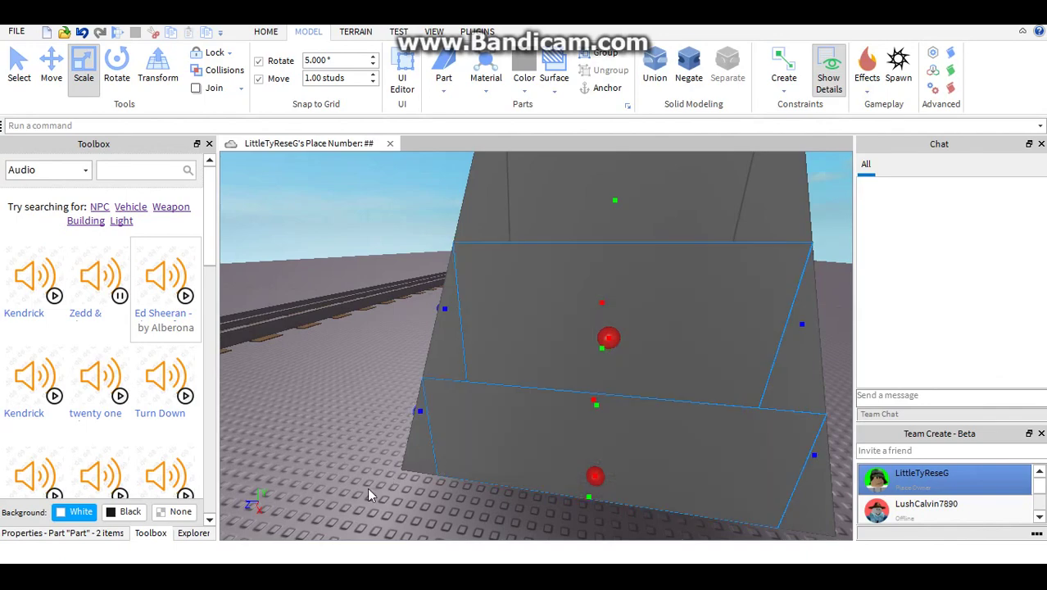
scroll(364, 495, "down", 5)
left_click(367, 491)
Select all parts of the tapered structure and group them into one model
key("a")
mouse_move(394, 413)
right_mouse_down()
mouse_move(439, 409)
mouse_move(394, 413)
mouse_move(409, 409)
right_mouse_up()
key("w")
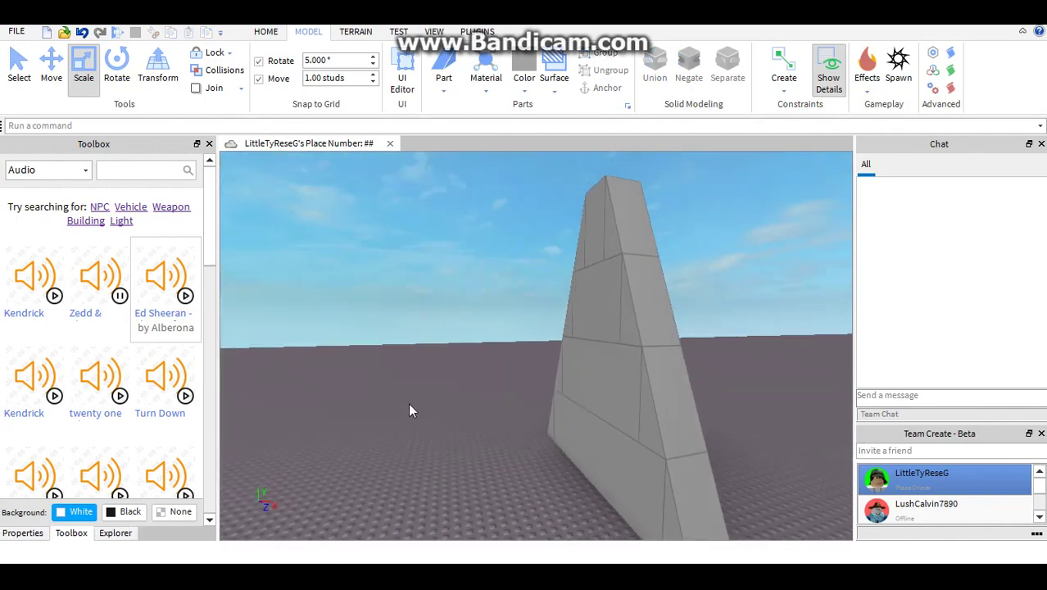
scroll(408, 403, "down", 5)
right_click_drag(377, 468, 381, 469)
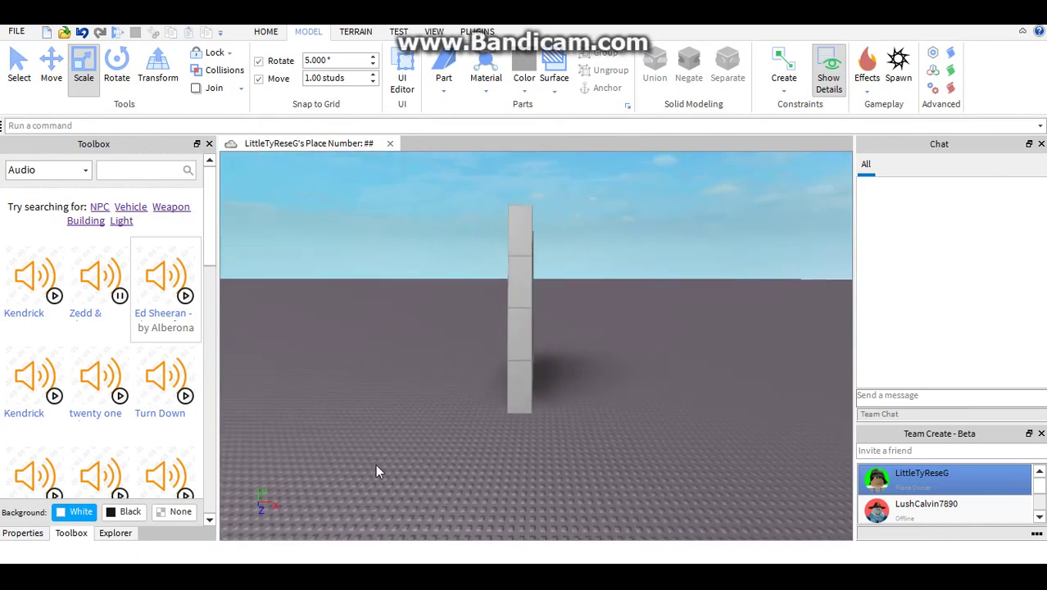
left_click_drag(527, 377, 603, 206)
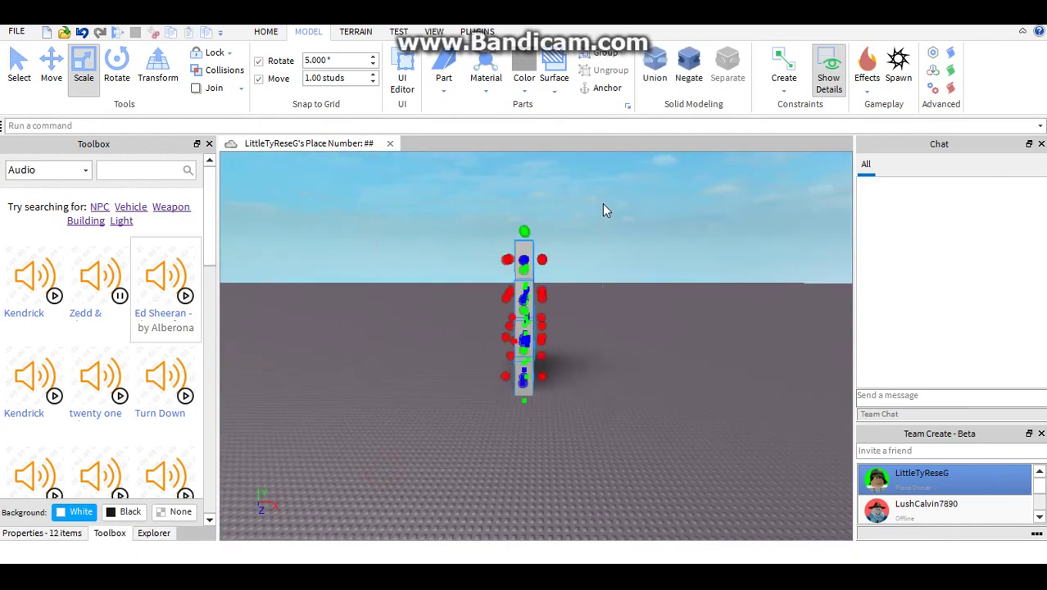
key("ctrl+g")
Try to union the grouped structure and dismiss the warning
key("w")
key("d")
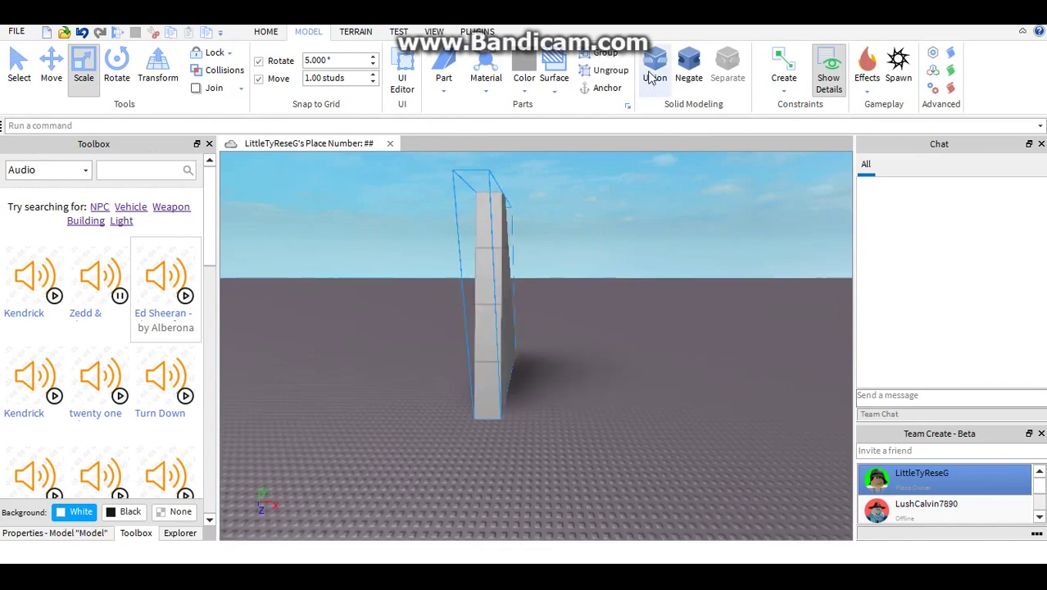
left_click(653, 75)
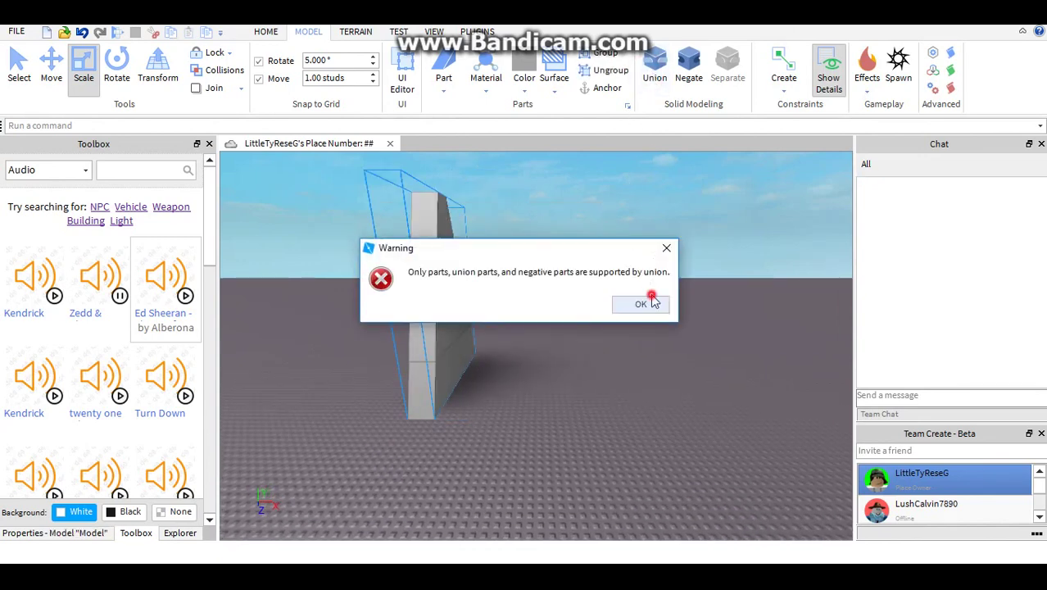
left_click(653, 304)
Duplicate the grouped support and move the copy away from the original along the direction of the track
left_click(51, 66)
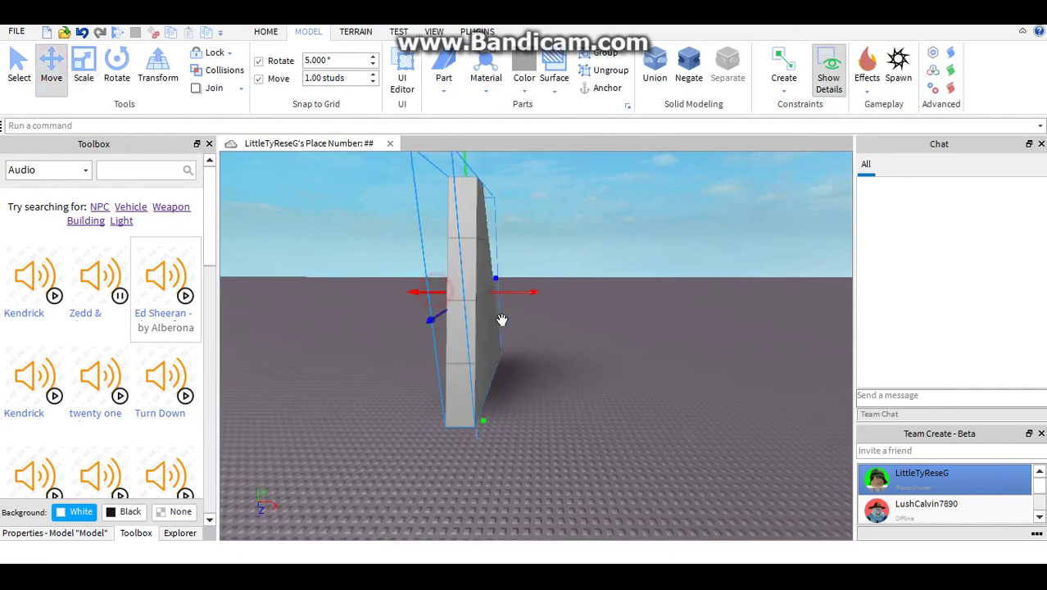
left_click_drag(595, 334, 781, 362)
key("w")
right_click_drag(680, 326, 670, 347)
key("s")
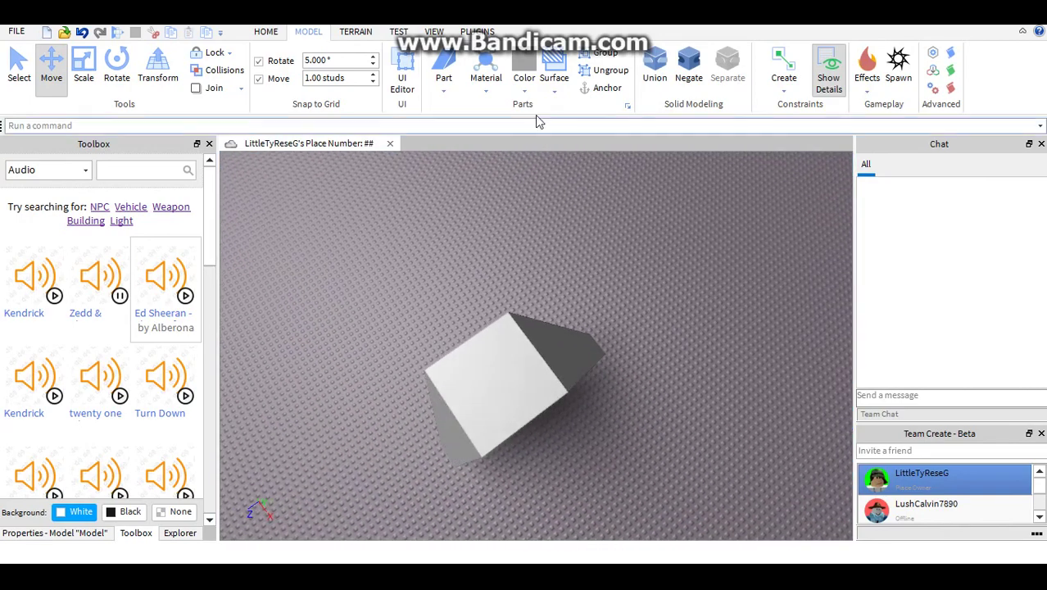
Insert a block part on top of one support and scale it to cover the support's top face
left_click(461, 107)
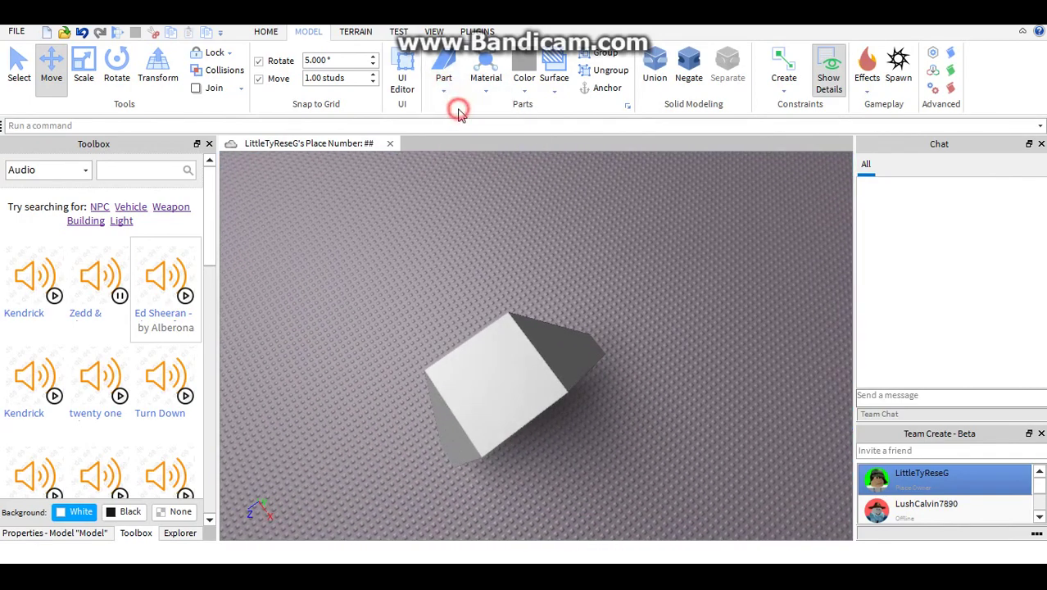
right_click_drag(569, 305, 557, 238)
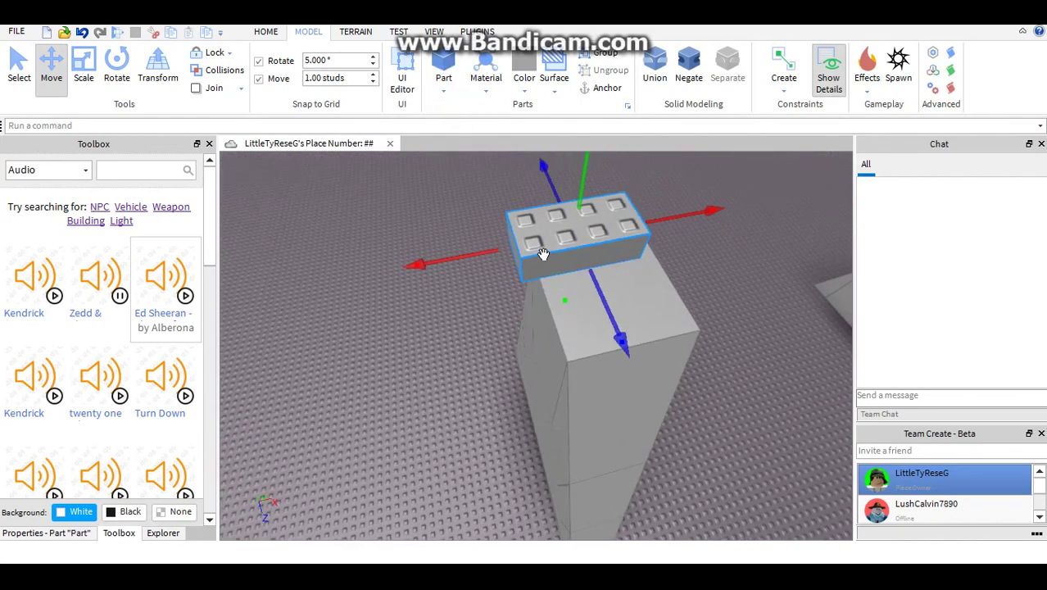
left_click(80, 72)
left_click_drag(637, 341, 659, 412)
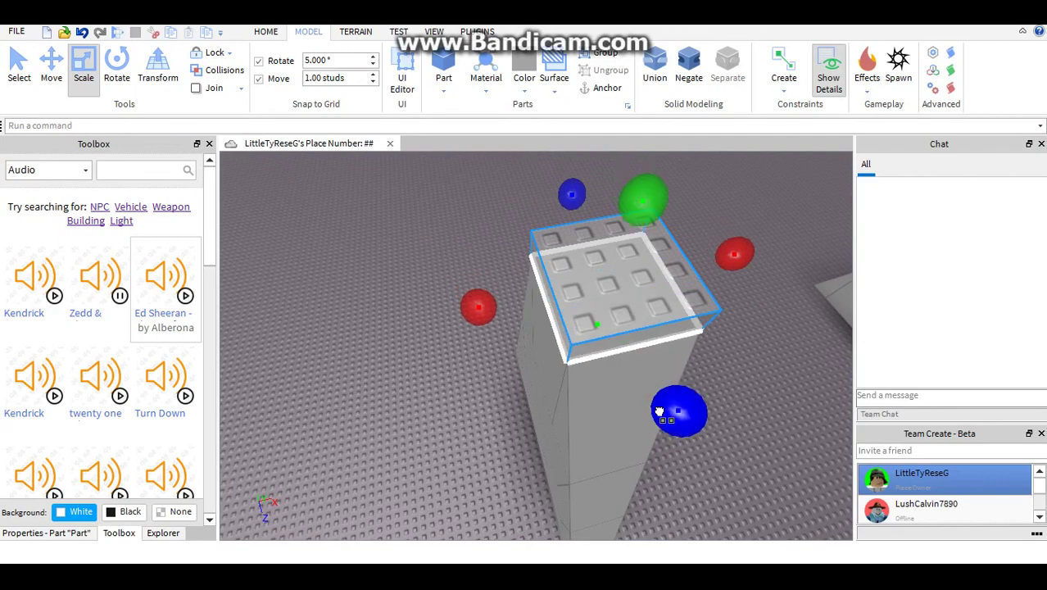
Scale the block lengthwise so it spans as a bridge deck from one support to the other
right_click_drag(656, 415, 671, 304)
left_click_drag(681, 305, 696, 324, "ctrl")
right_click_drag(698, 331, 696, 324)
left_click_drag(696, 324, 707, 320, "ctrl")
right_click_drag(696, 324, 699, 323)
left_click_drag(706, 321, 726, 314, "ctrl")
key("w")
right_click_drag(699, 315, 699, 313)
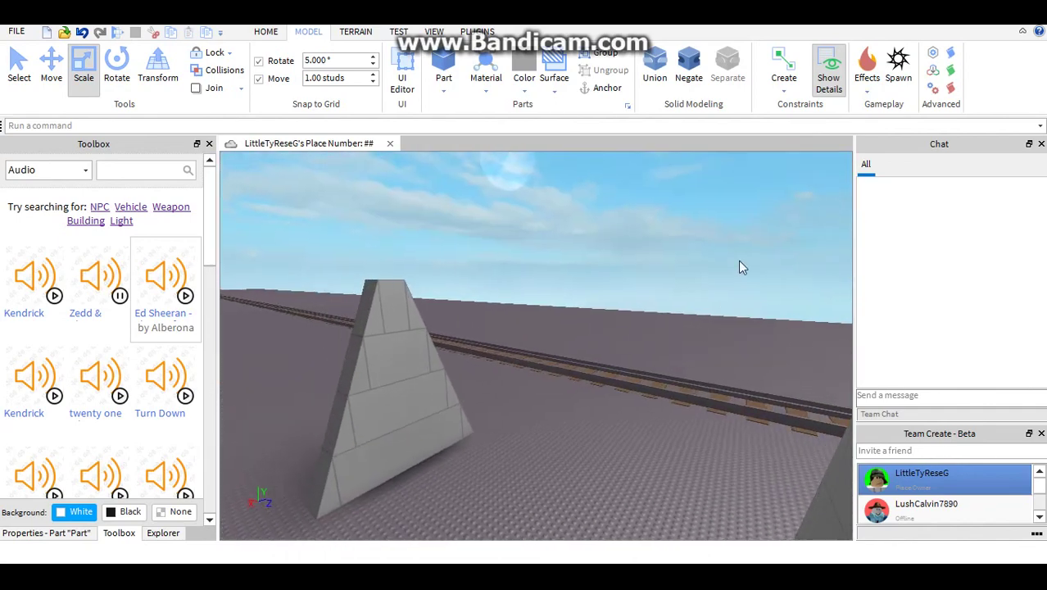
right_click_drag(739, 261, 725, 259)
key("w")
left_click_drag(739, 275, 701, 332, "ctrl")
right_click_drag(685, 315, 701, 331)
left_click_drag(701, 332, 682, 316, "ctrl")
right_click_drag(701, 331, 683, 316)
left_click_drag(683, 317, 569, 236, "ctrl")
right_click_drag(683, 316, 663, 328)
key("s")
left_click_drag(569, 236, 508, 272, "ctrl")
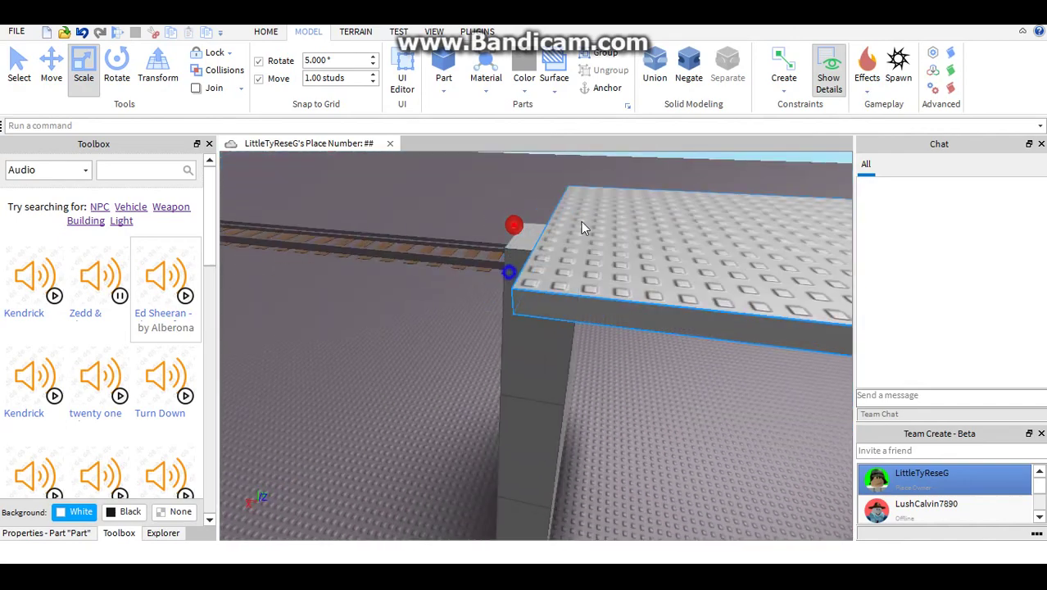
Extend the end of the deck until it fully covers the top of the support beneath it
key("d")
mouse_move(581, 221)
right_mouse_down()
mouse_move(588, 205)
mouse_move(592, 219)
right_mouse_up()
key("w")
key("e")
left_click_drag(575, 284, 619, 331, "ctrl")
key("s")
mouse_move(609, 337)
right_mouse_down()
mouse_move(593, 342)
mouse_move(606, 342)
right_mouse_up()
key("d")
key("w")
scroll(507, 421, "down", 8)
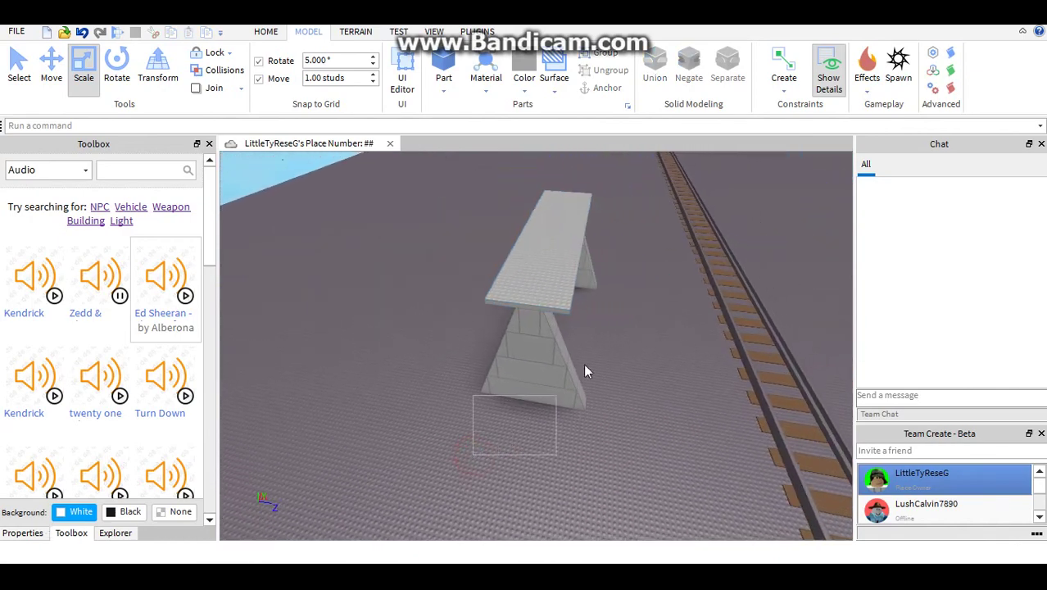
Duplicate the deck with both supports and move the copy lengthwise until its deck meets the end of the original
left_click_drag(584, 371, 656, 185)
right_click_drag(656, 185, 639, 185)
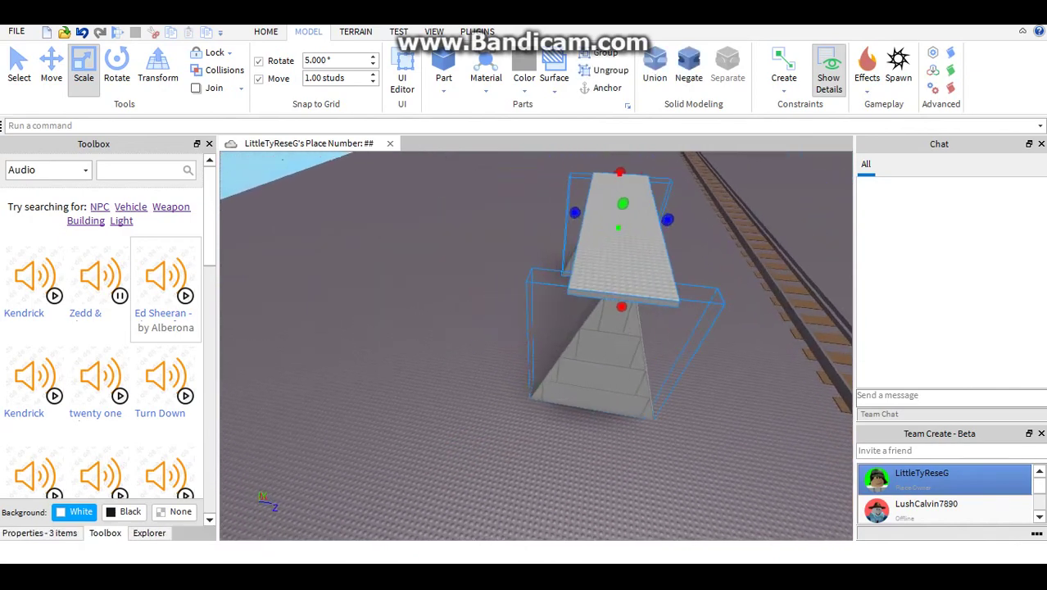
scroll(628, 334, "up", 5)
key("ctrl+2")
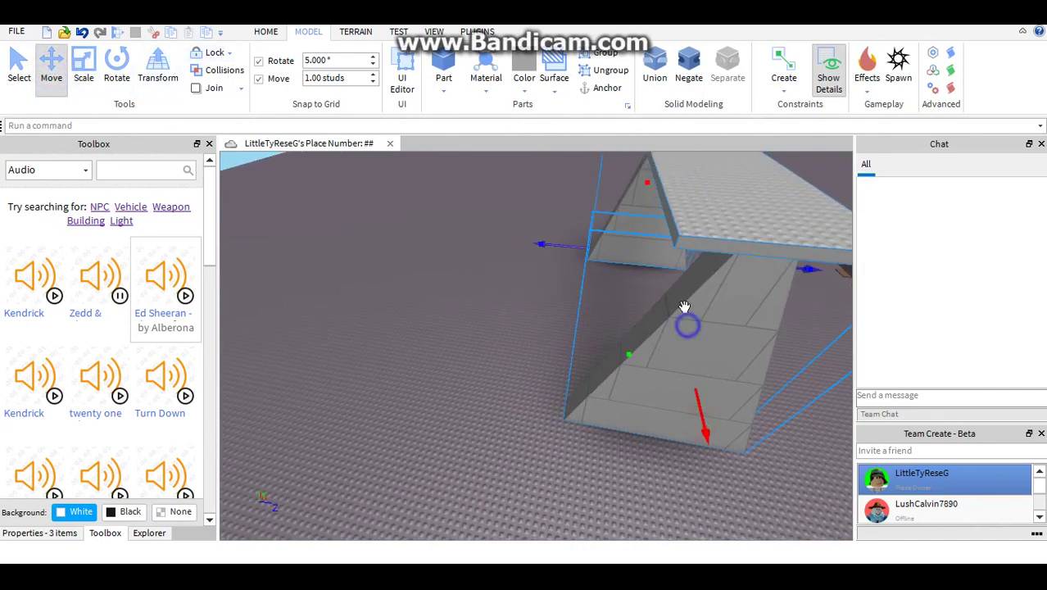
left_click_drag(694, 268, 696, 283)
right_click_drag(694, 278, 696, 283)
left_click_drag(697, 283, 699, 303)
right_click_drag(697, 283, 700, 303)
left_click_drag(699, 303, 715, 290)
right_click_drag(699, 304, 715, 290)
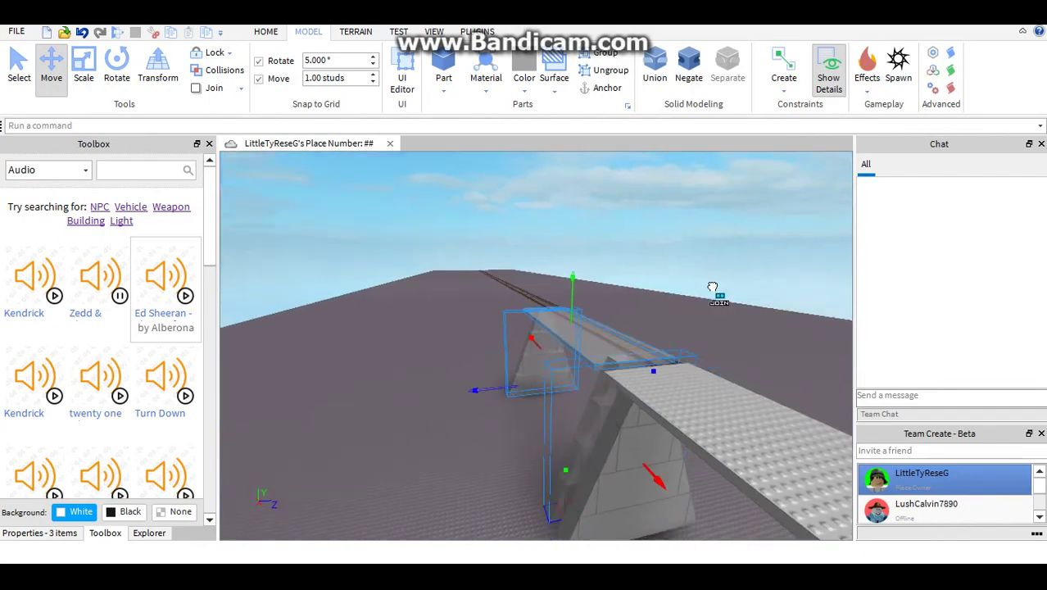
left_click_drag(714, 290, 693, 282)
right_click_drag(715, 290, 693, 282)
left_click_drag(693, 281, 704, 287)
right_click_drag(693, 282, 704, 287)
left_click_drag(704, 288, 698, 285)
right_click_drag(704, 288, 698, 285)
left_click_drag(698, 285, 733, 294)
key("d")
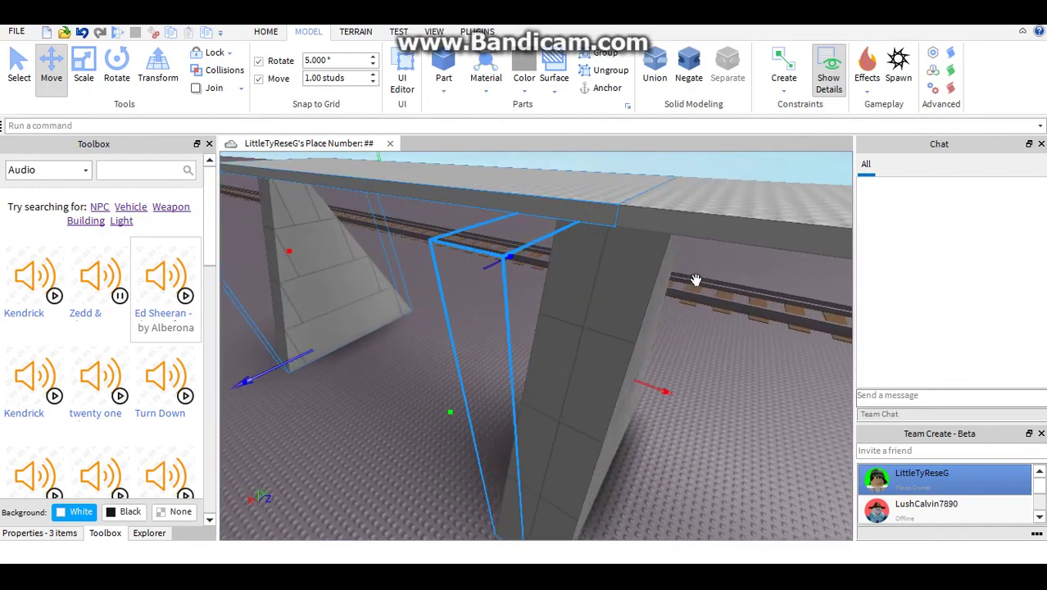
Delete the redundant support next to the joint between the two decks
left_click(678, 320)
left_click(569, 322)
key("Delete")
Examine the joint between the two decks and the alignment of the whole bridge on its supports
key("s")
right_click_drag(569, 322, 585, 325)
key("w")
right_click_drag(594, 230, 599, 212)
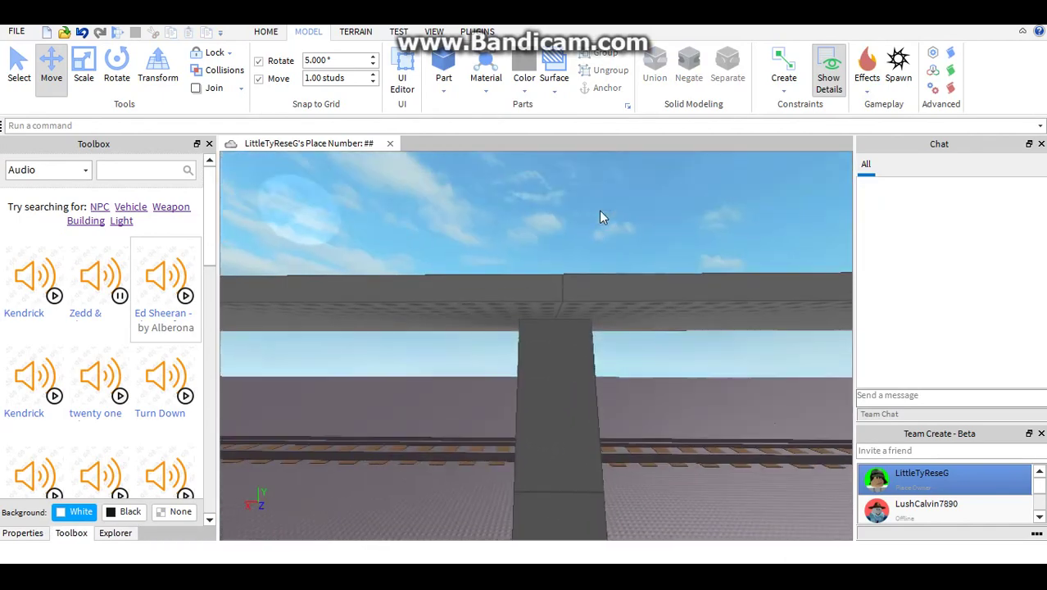
key("w")
right_click_drag(664, 337, 664, 337)
key("s")
key("s")
key("w")
key("d")
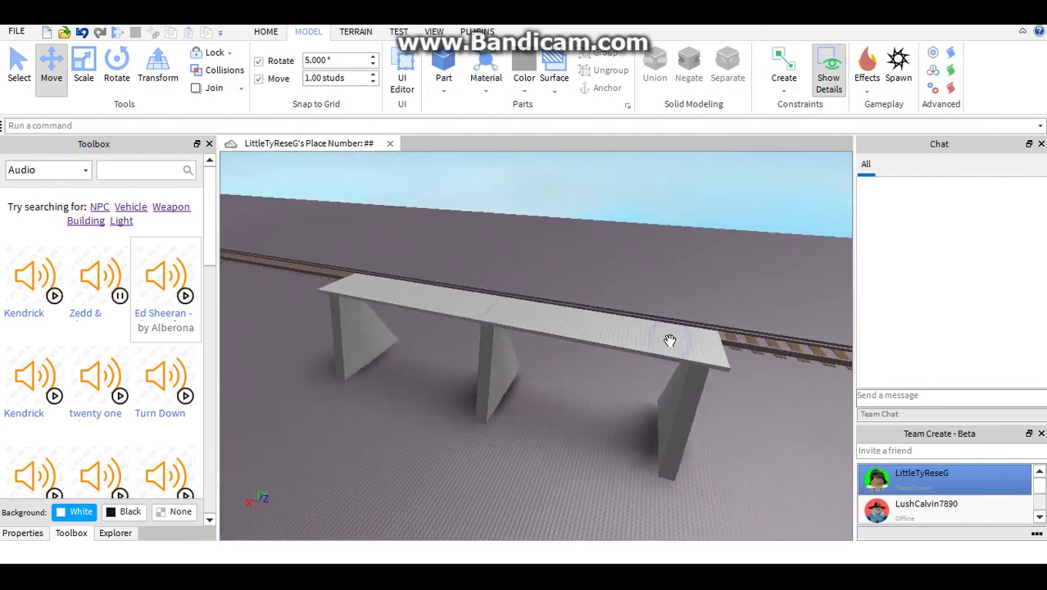
Duplicate both decks and their three supports and move the copy sideways so its supports stand against the originals
scroll(670, 340, "up", 5)
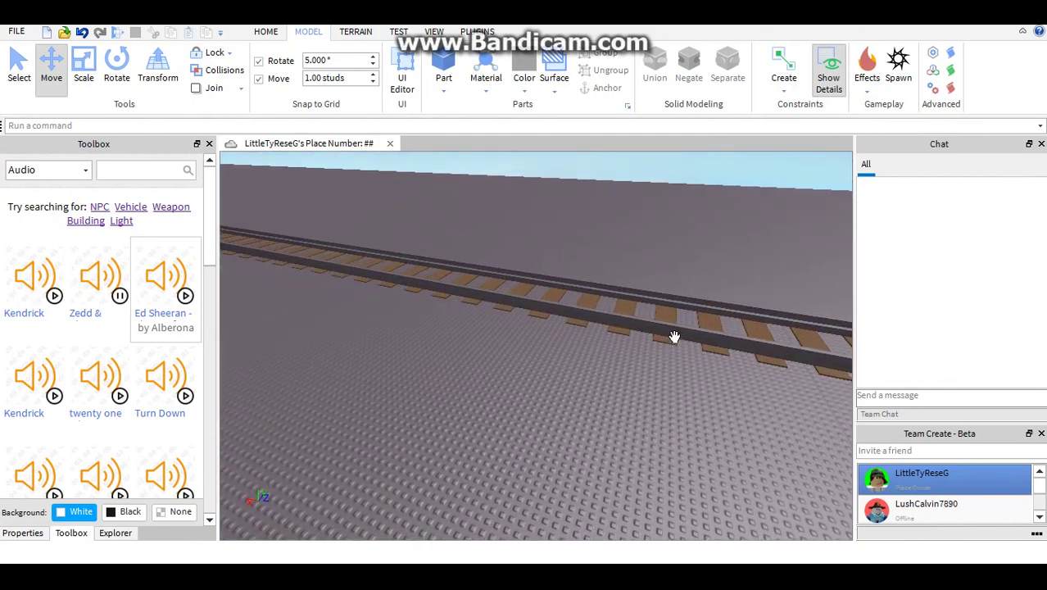
left_click(675, 337)
right_click_drag(674, 336, 674, 336)
key("s")
key("w")
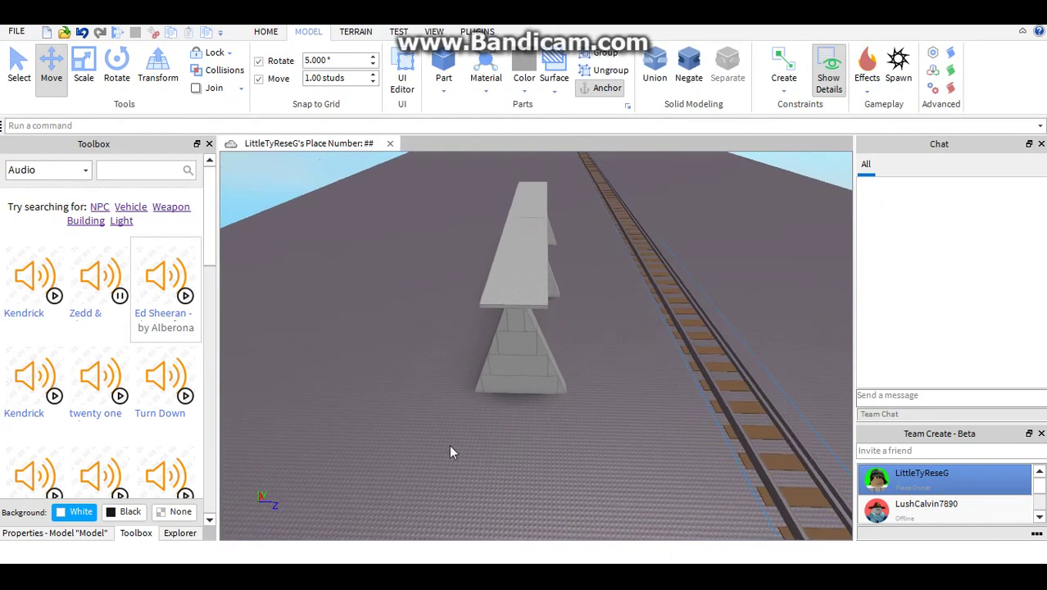
left_click_drag(449, 452, 580, 178)
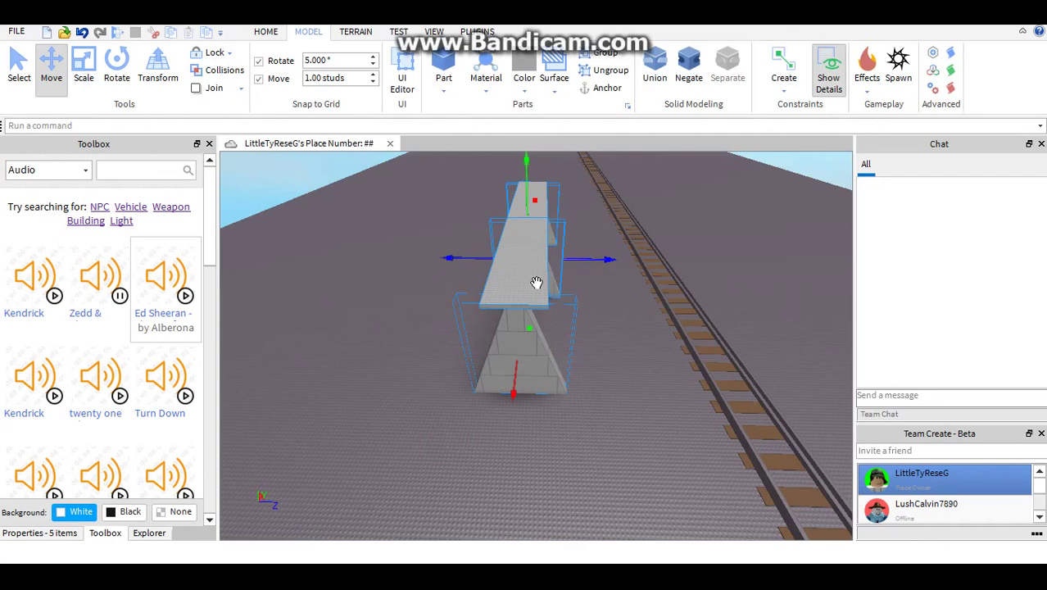
key("ctrl+d")
left_click_drag(536, 283, 523, 307)
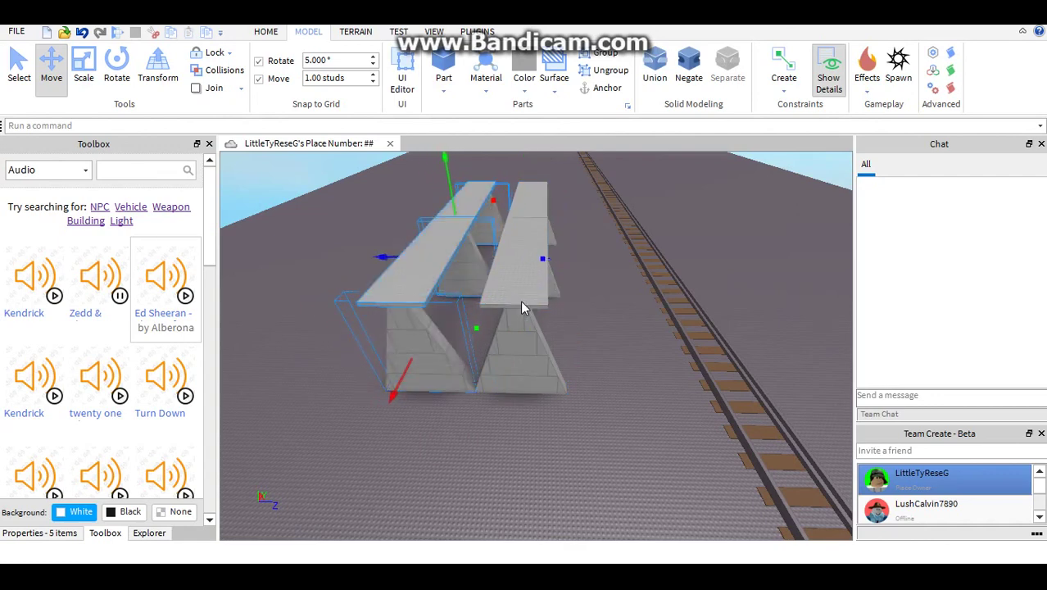
left_click(476, 443)
Try to shift the near deck of the copied bridge sideways, and undo that move
left_click(423, 244)
scroll(439, 241, "up", 3)
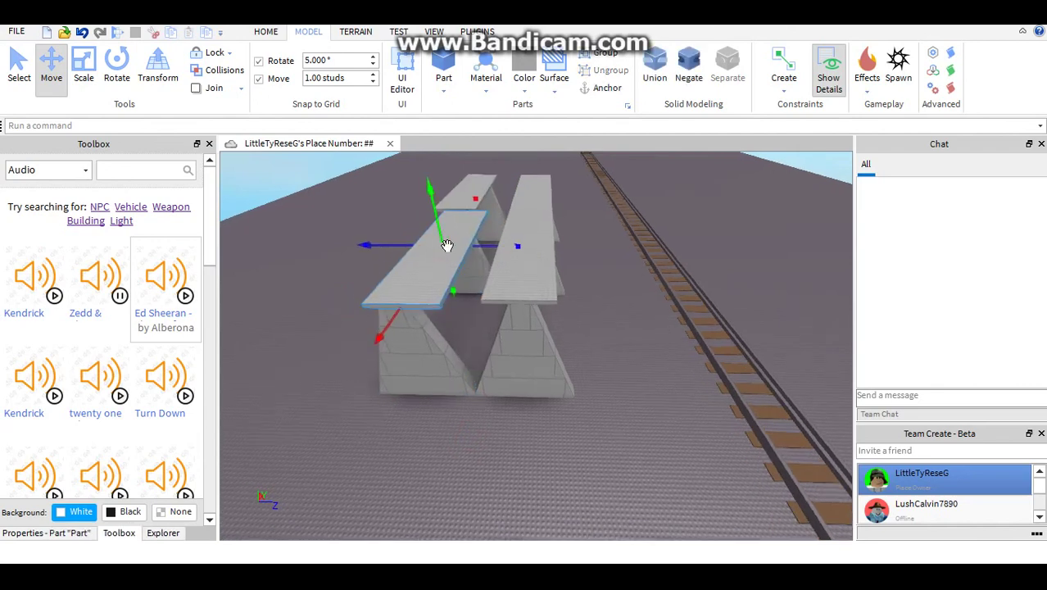
left_click(82, 33)
key("a")
key("w")
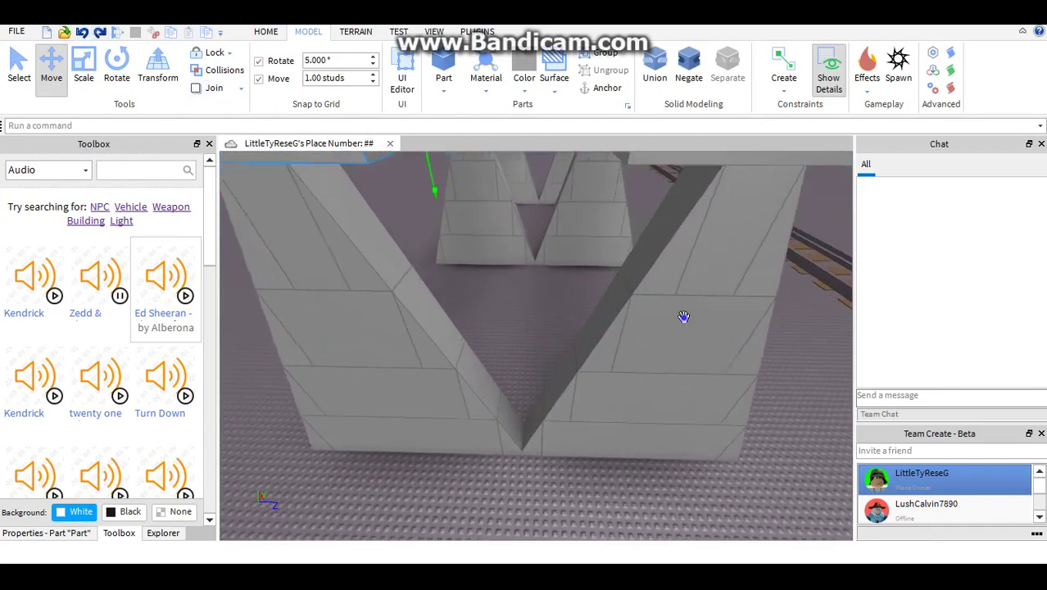
right_click_drag(684, 317, 684, 317)
key("s")
left_click(395, 390)
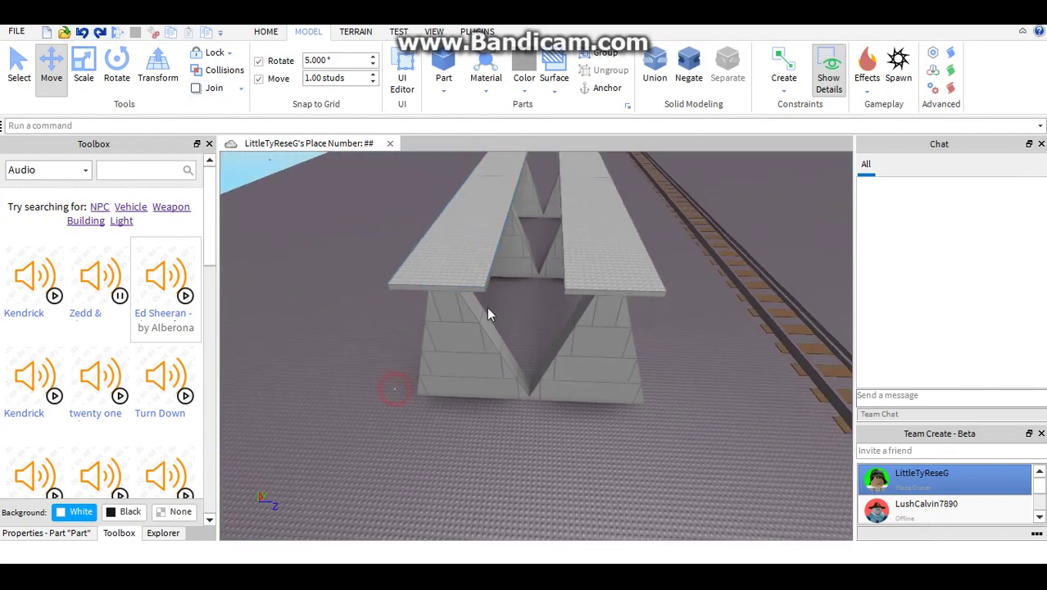
Select the copied bridge's two decks and three supports and shift them slightly sideways away from the original bridge
left_click_drag(395, 389, 532, 175)
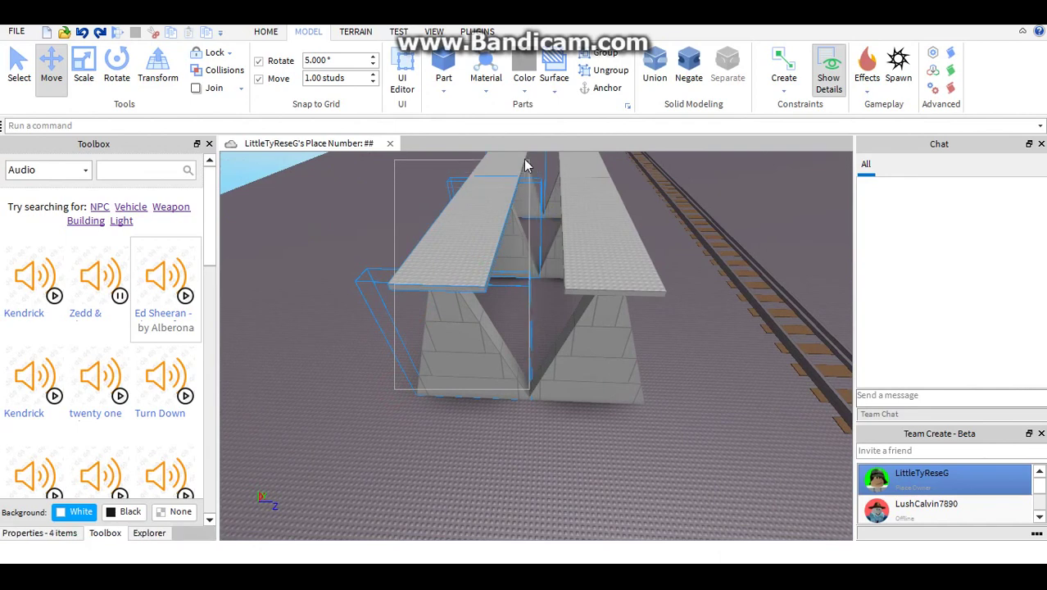
right_click_drag(523, 223, 523, 221)
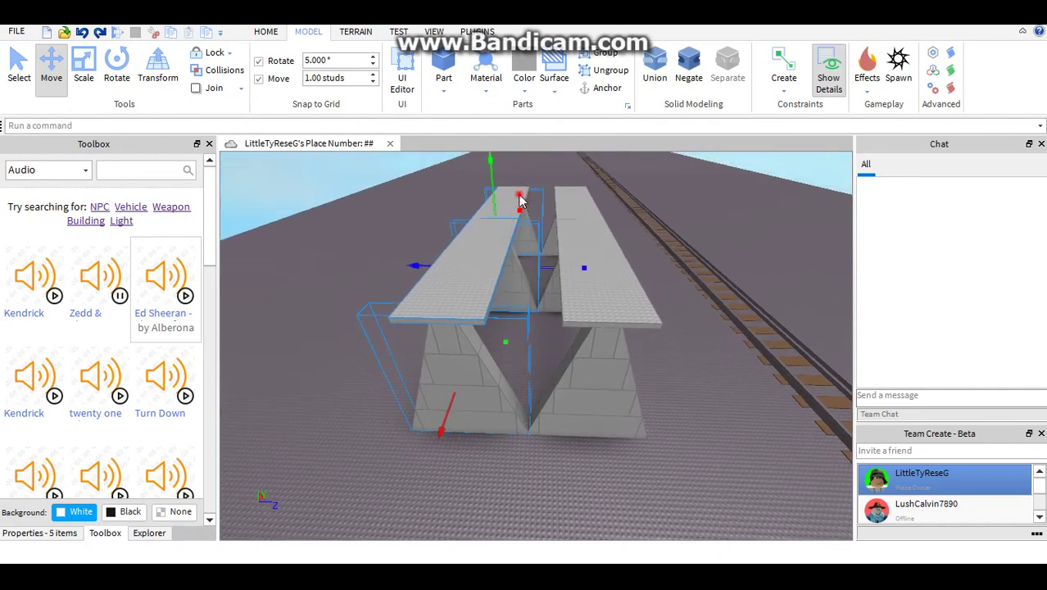
left_click(522, 201, "ctrl")
scroll(552, 233, "up", 5)
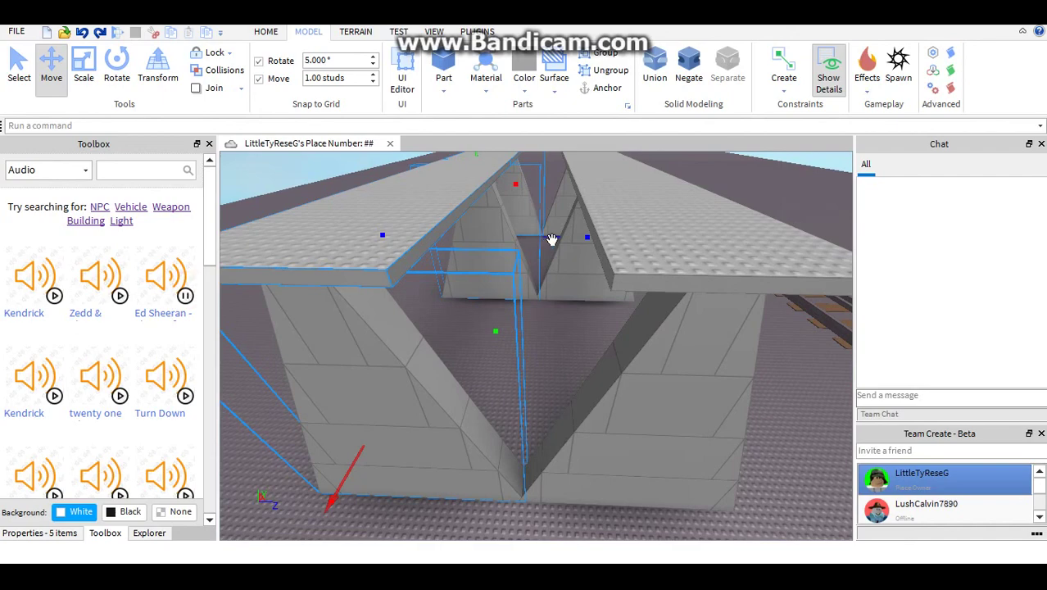
left_click_drag(551, 239, 549, 248)
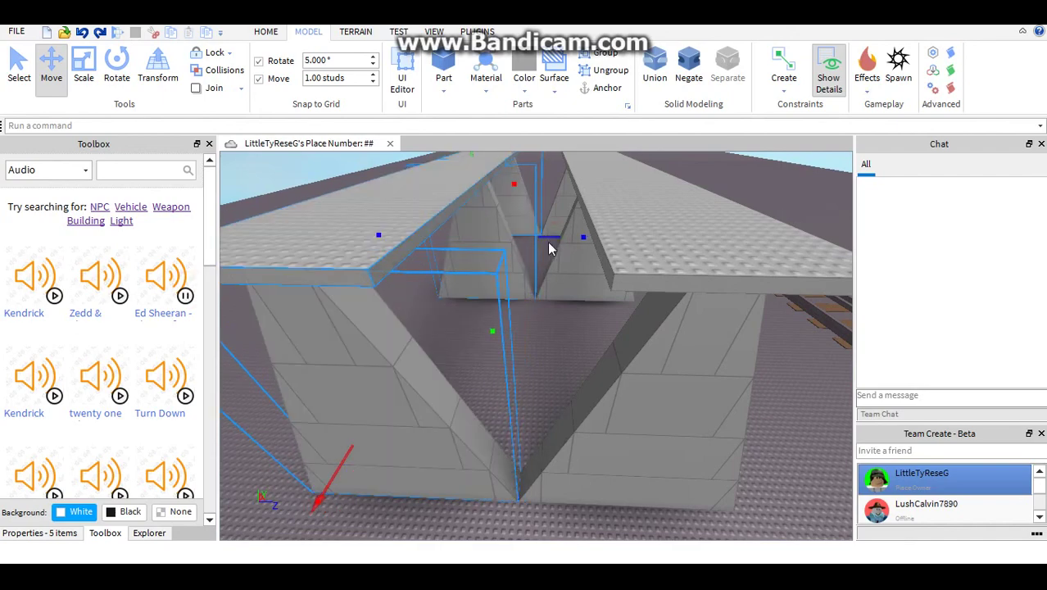
scroll(549, 248, "down", 5)
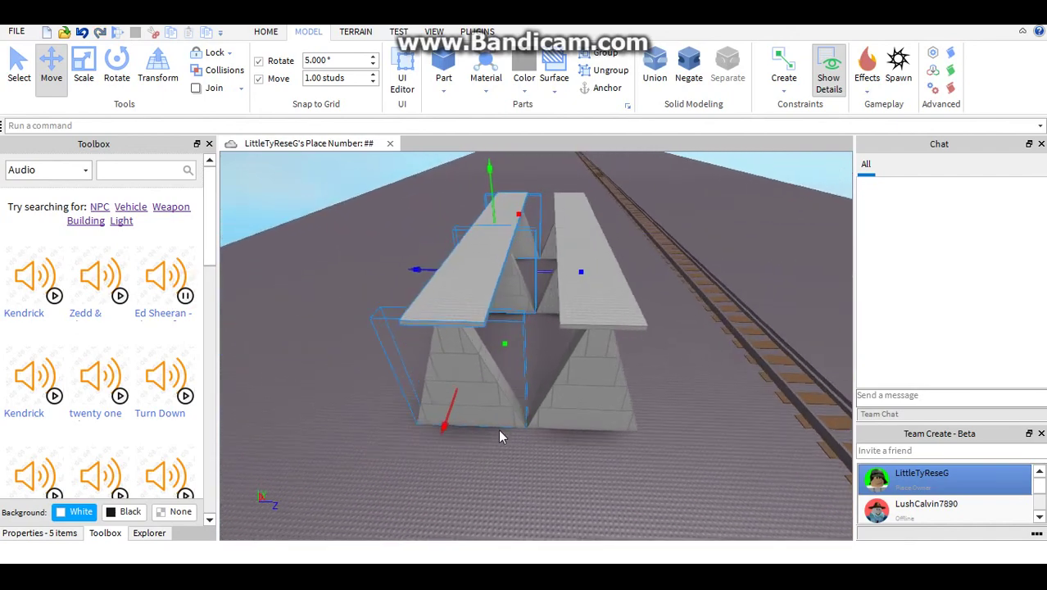
scroll(502, 437, "up", 2)
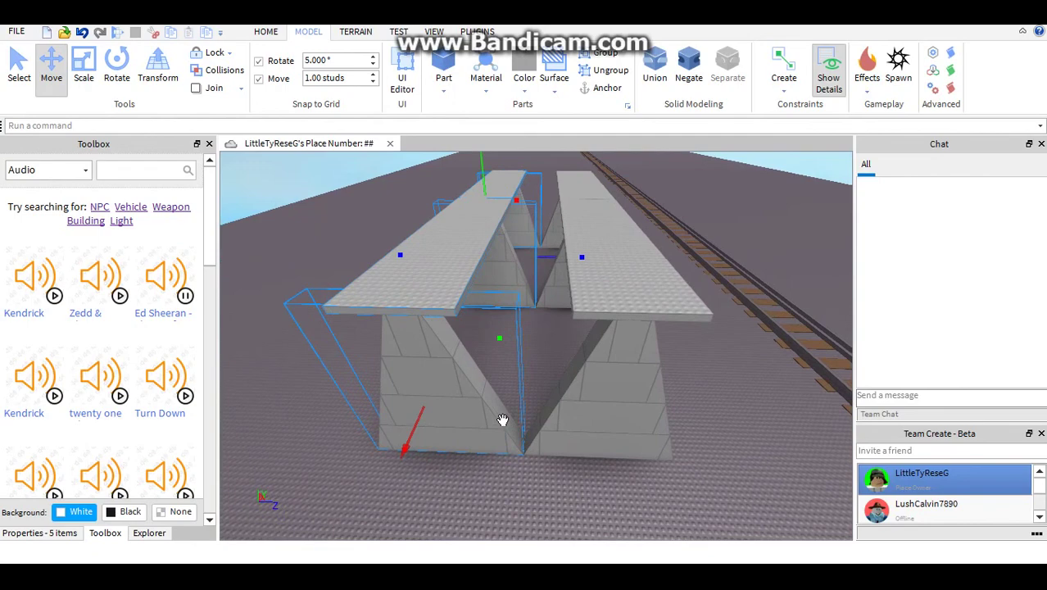
left_click(488, 472)
Widen the near decks of both bridges toward each other until their inner edges meet over the gap
right_click_drag(489, 474, 551, 344)
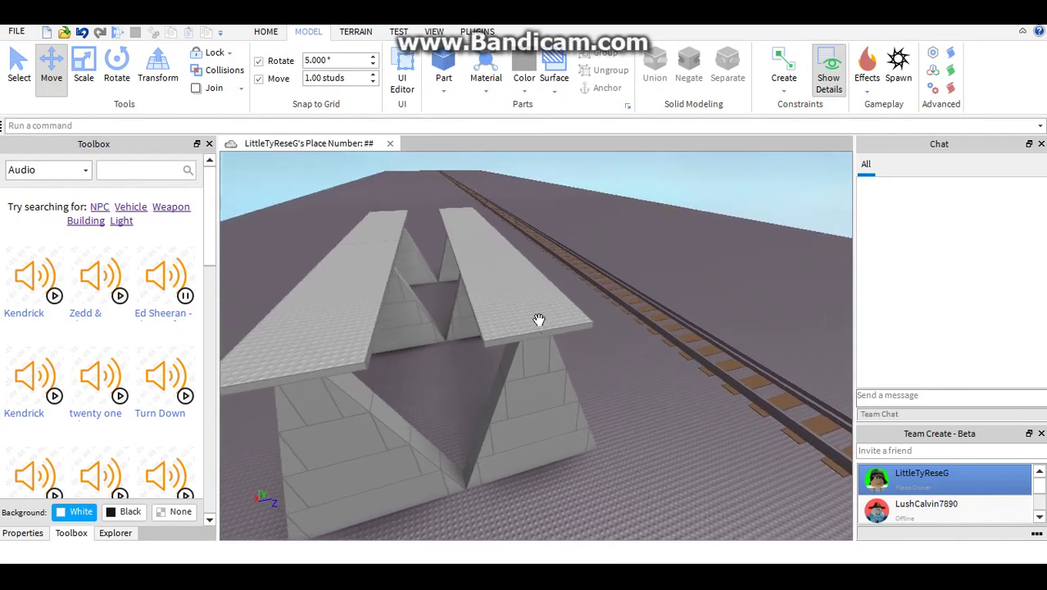
left_click(539, 320)
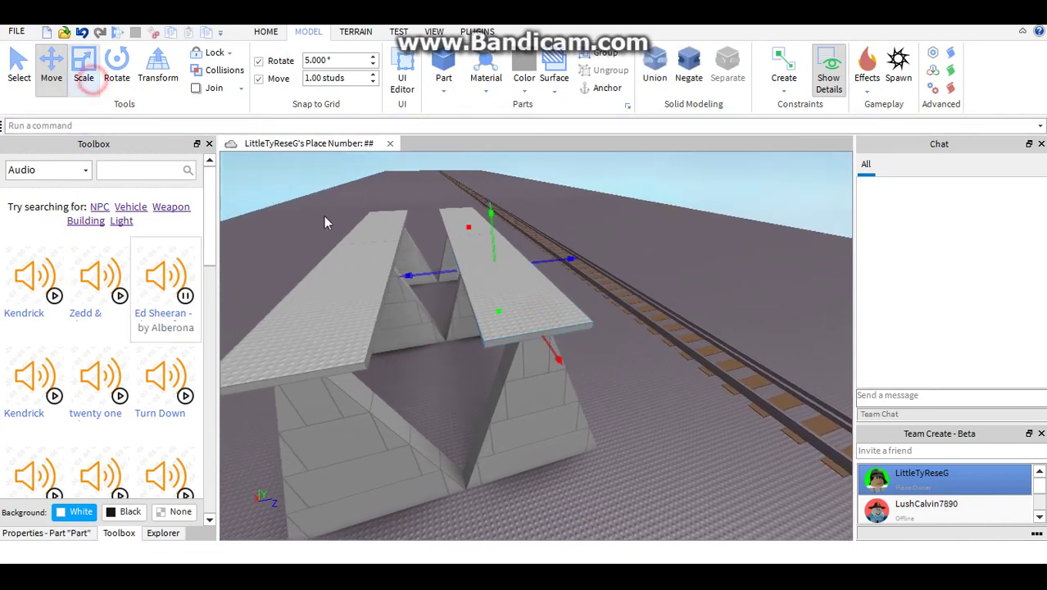
left_click_drag(451, 270, 451, 272)
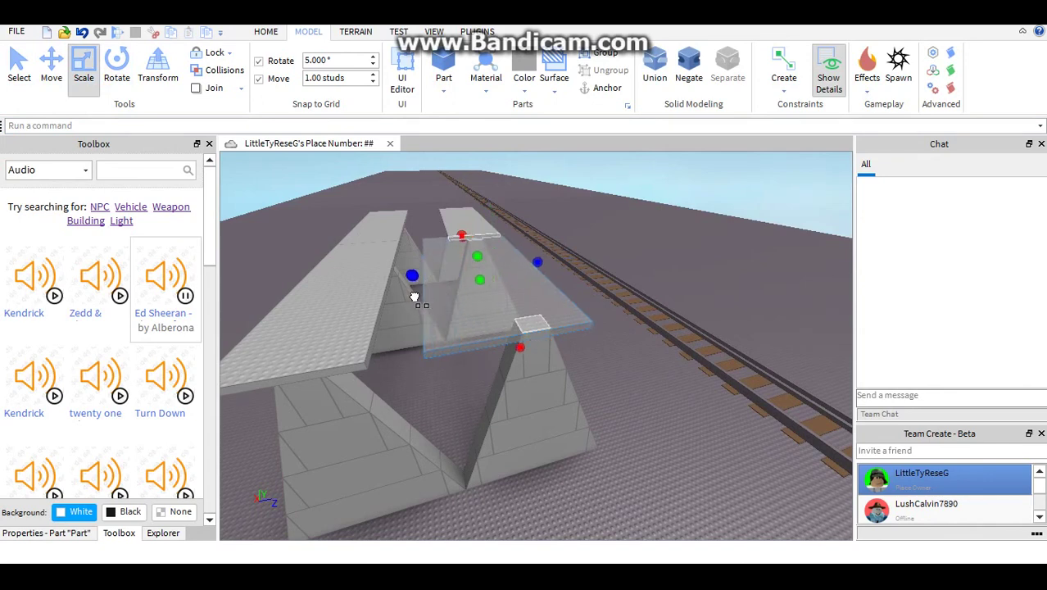
left_click_drag(415, 297, 434, 285)
Delete the two narrow far decks, leaving their supports in place
key("w")
right_click_drag(434, 286, 433, 283)
key("w")
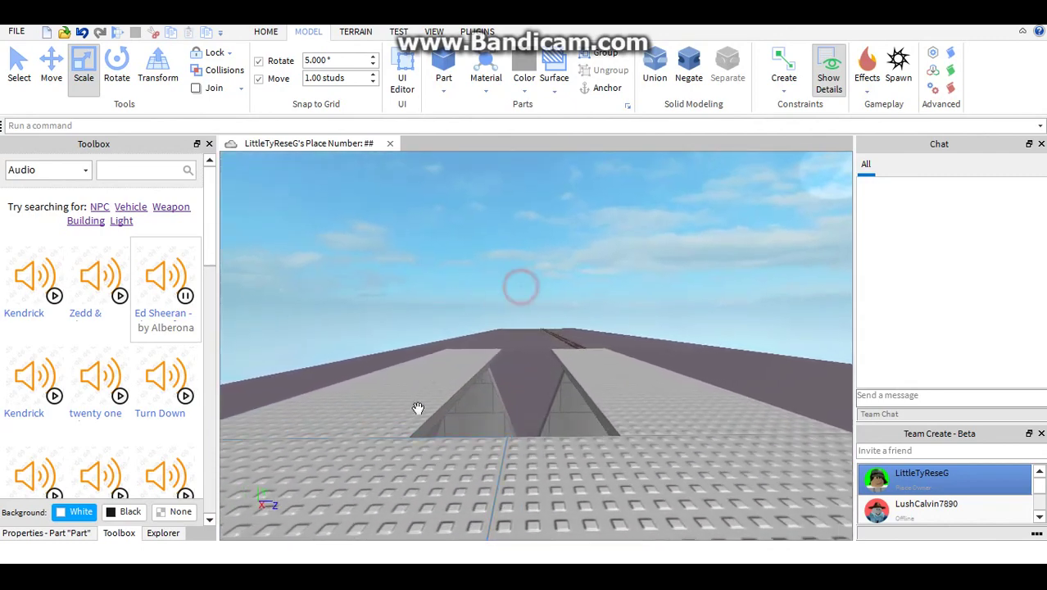
left_click(418, 408)
key("Delete")
left_click(616, 399)
key("Delete")
Duplicate the two widened near decks and move the copies lengthwise to cover the far supports
left_click(535, 468)
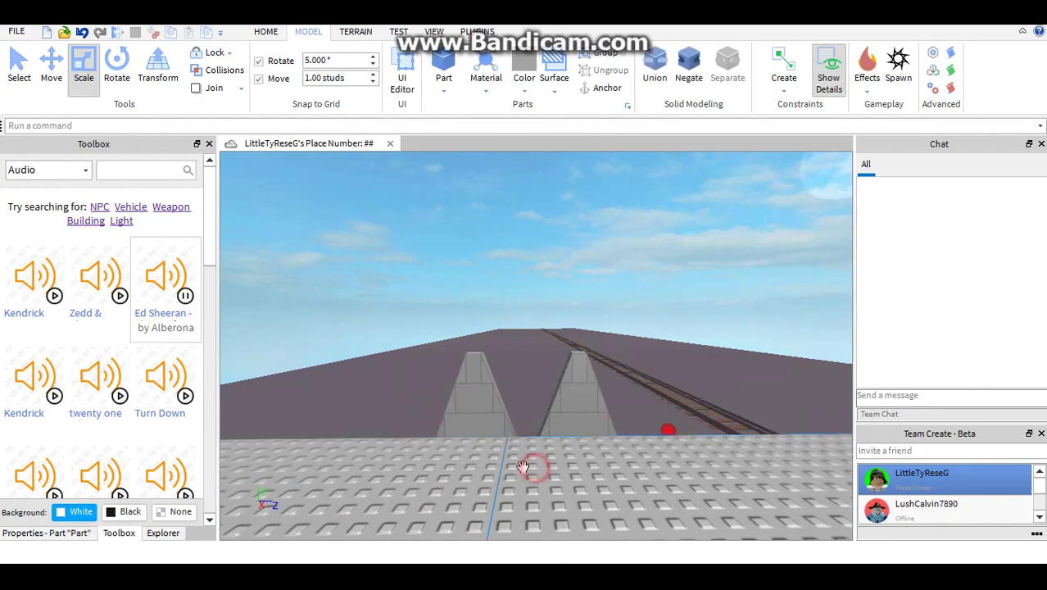
key("s")
left_click(52, 64)
key("s")
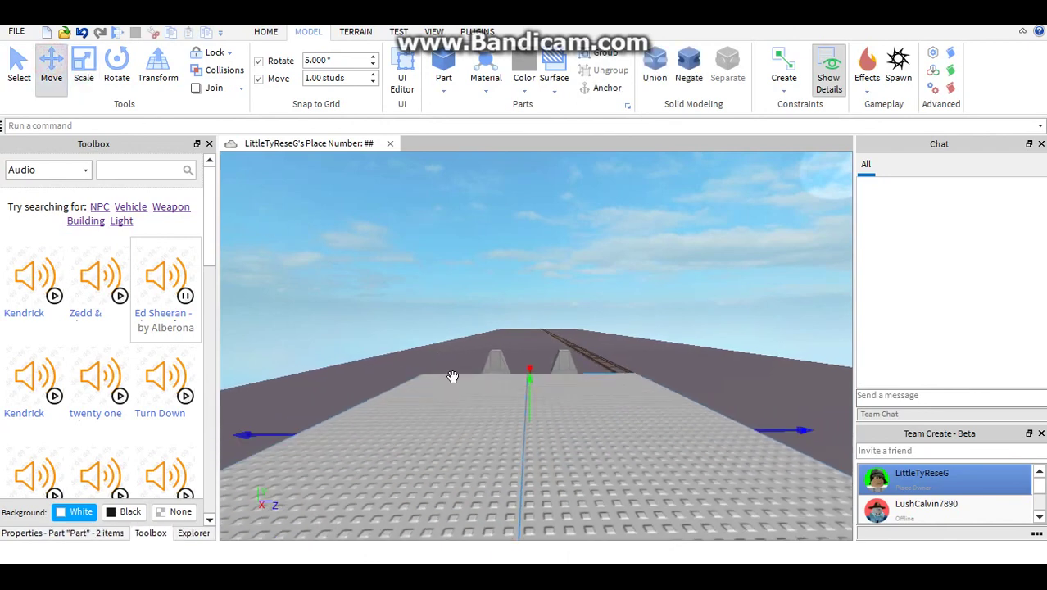
left_click_drag(526, 396, 614, 412)
key("ctrl+d")
key("w")
key("w")
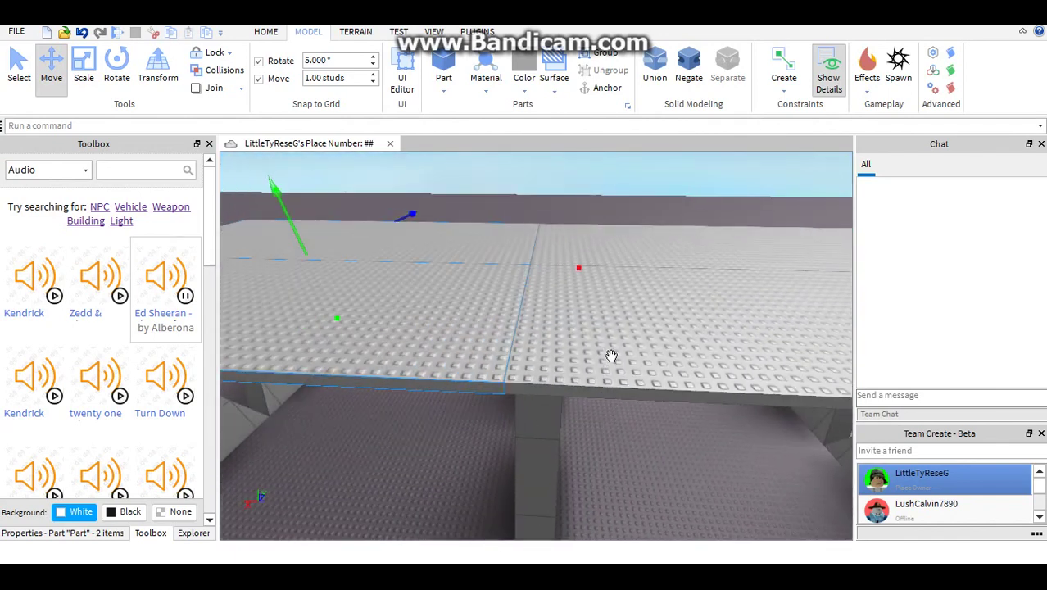
Shift both deck pairs lengthwise so the joint between them sits centred on the middle supports
left_click(619, 388)
left_click(636, 240)
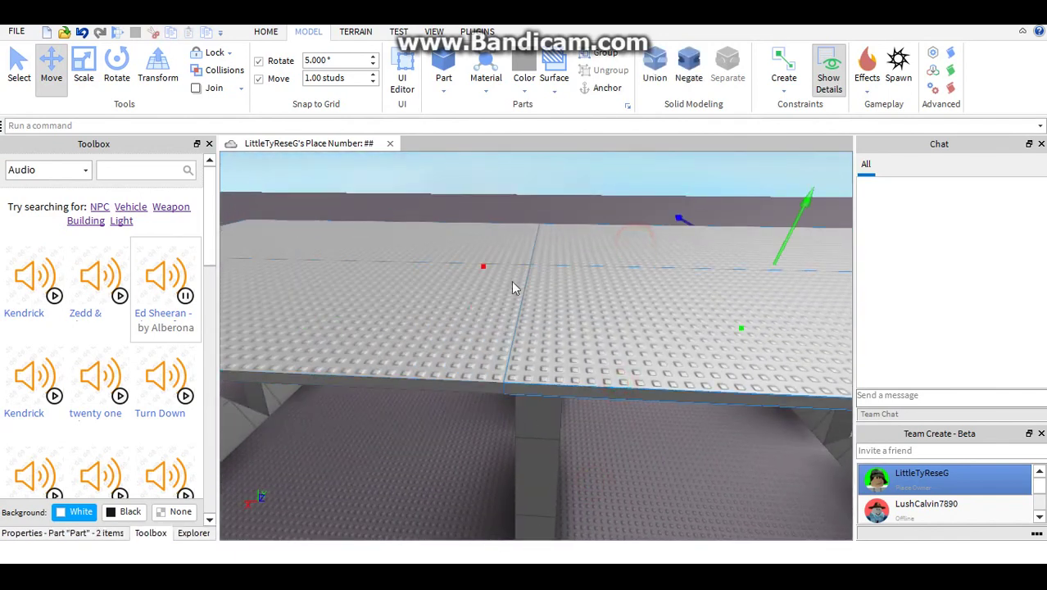
left_click_drag(485, 265, 501, 284)
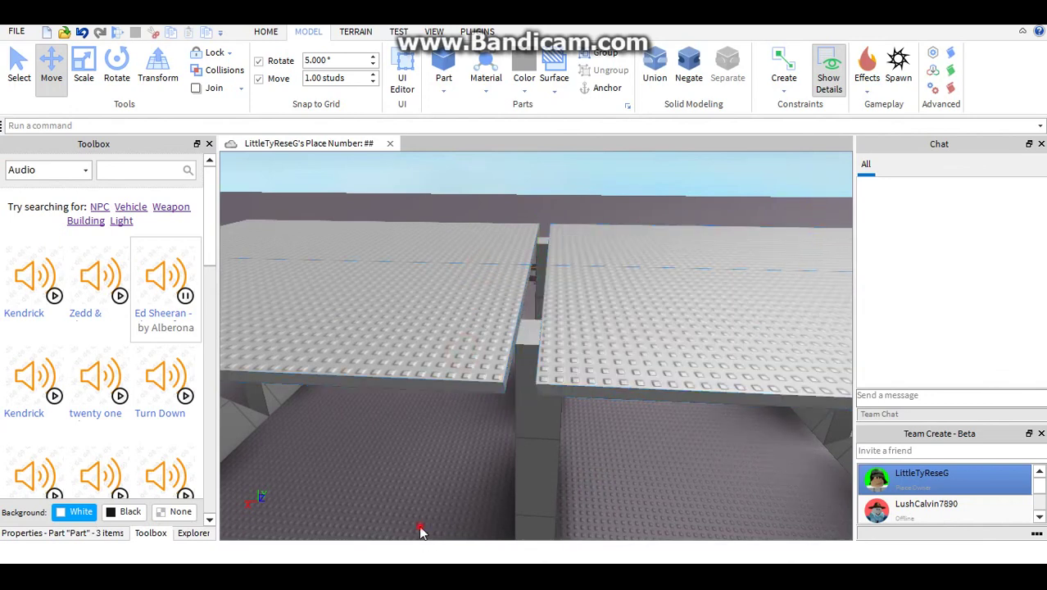
left_click(478, 352)
left_click_drag(542, 268, 559, 289)
Stop the audio preview and examine the widened bridge's decks, supports and ends from several sides
mouse_move(559, 289)
right_mouse_down()
mouse_move(481, 285)
mouse_move(559, 303)
right_mouse_up()
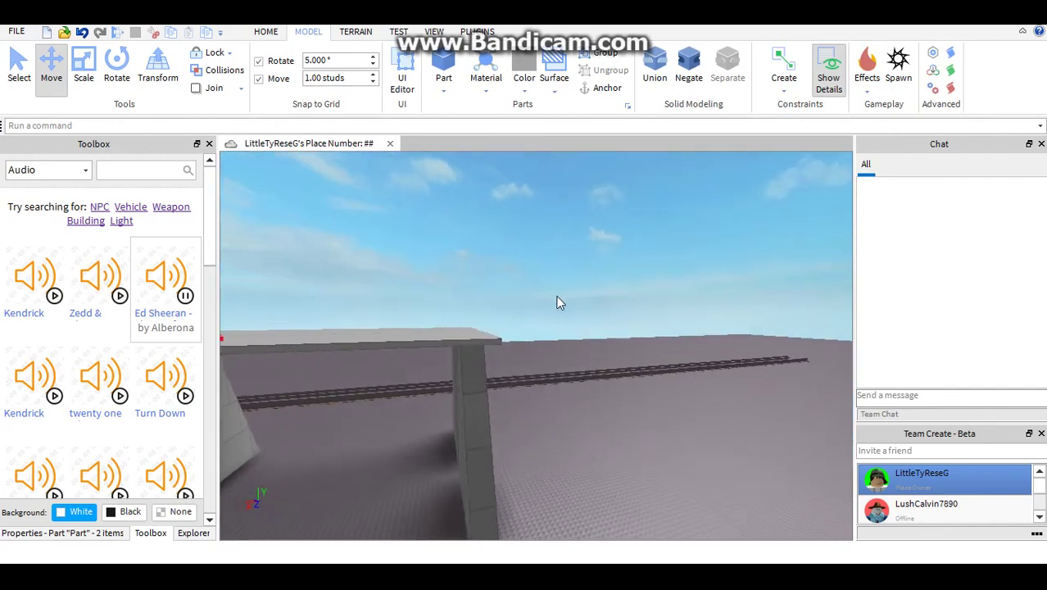
left_click(186, 297)
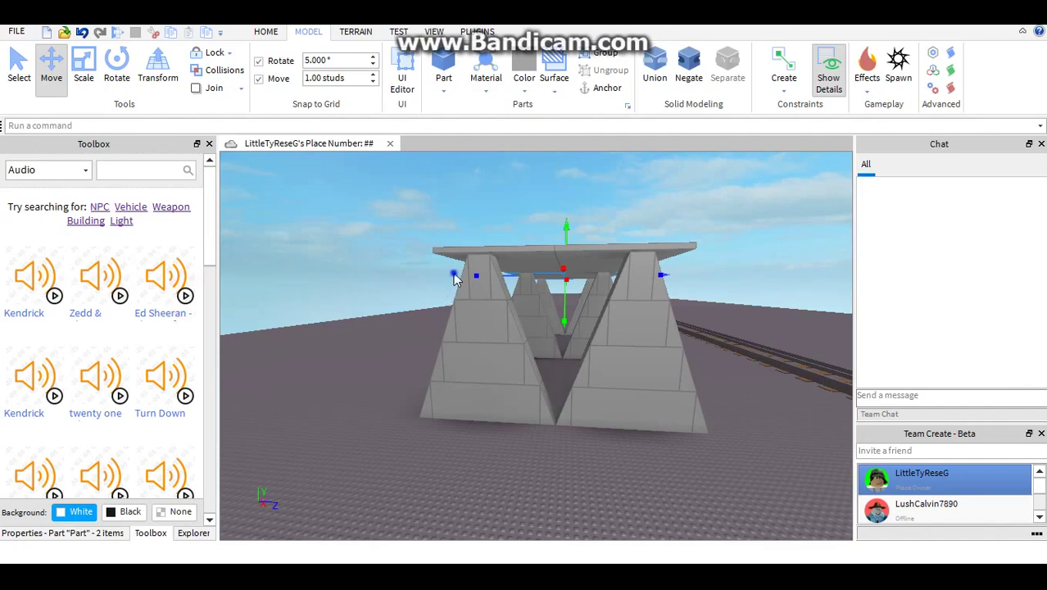
key("w")
right_click_drag(454, 273, 472, 310)
key("s")
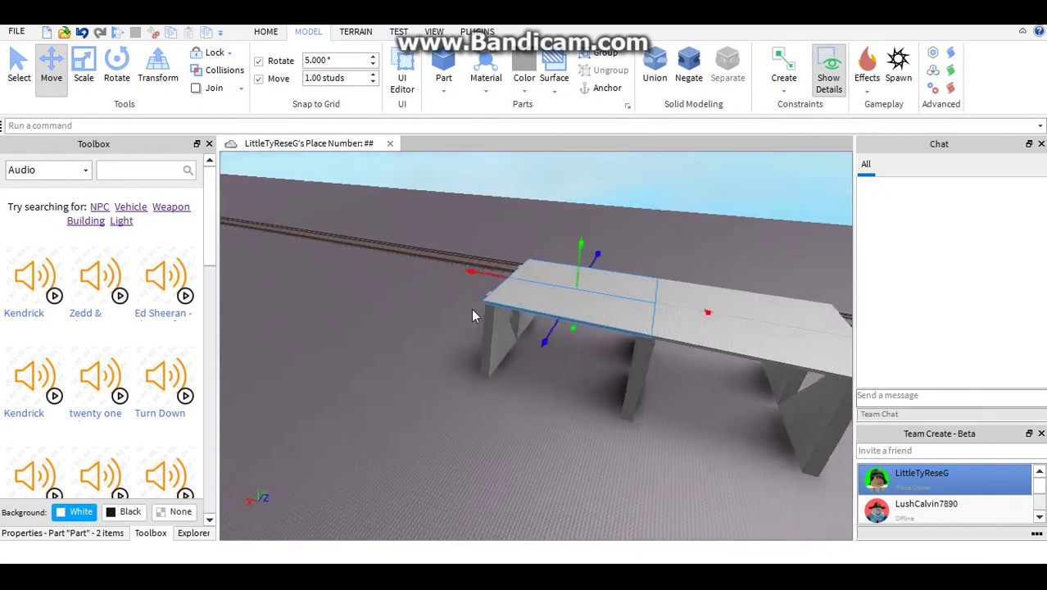
key("a")
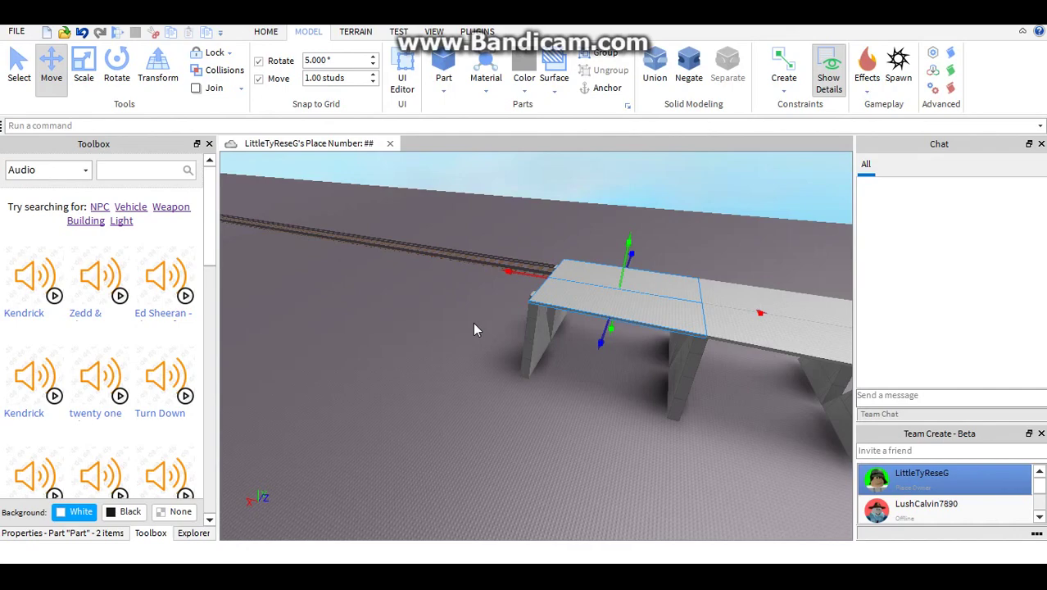
scroll(601, 295, "up", 5)
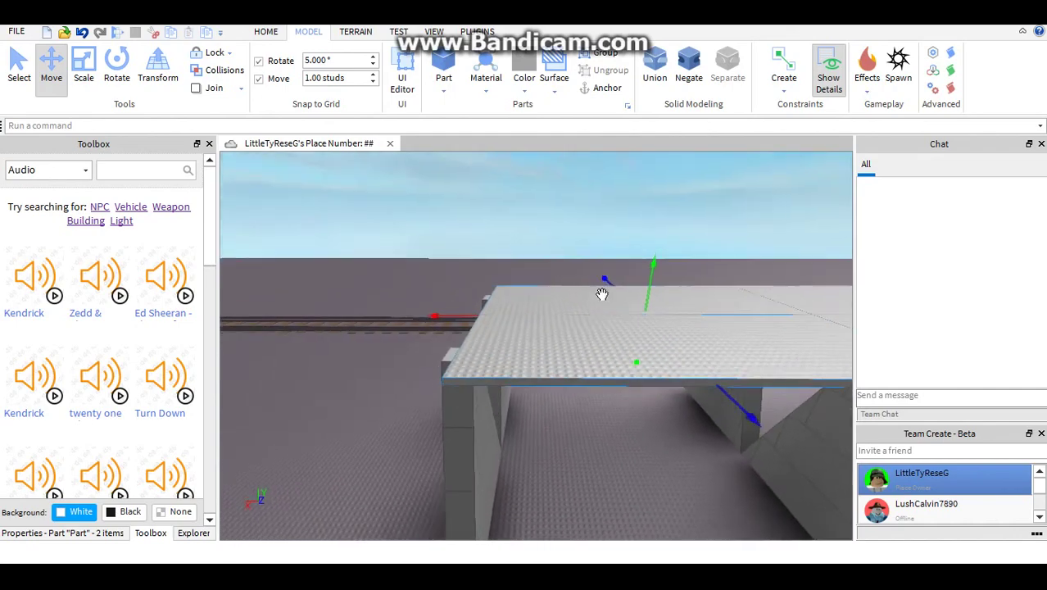
scroll(602, 294, "down", 5)
key("w")
key("d")
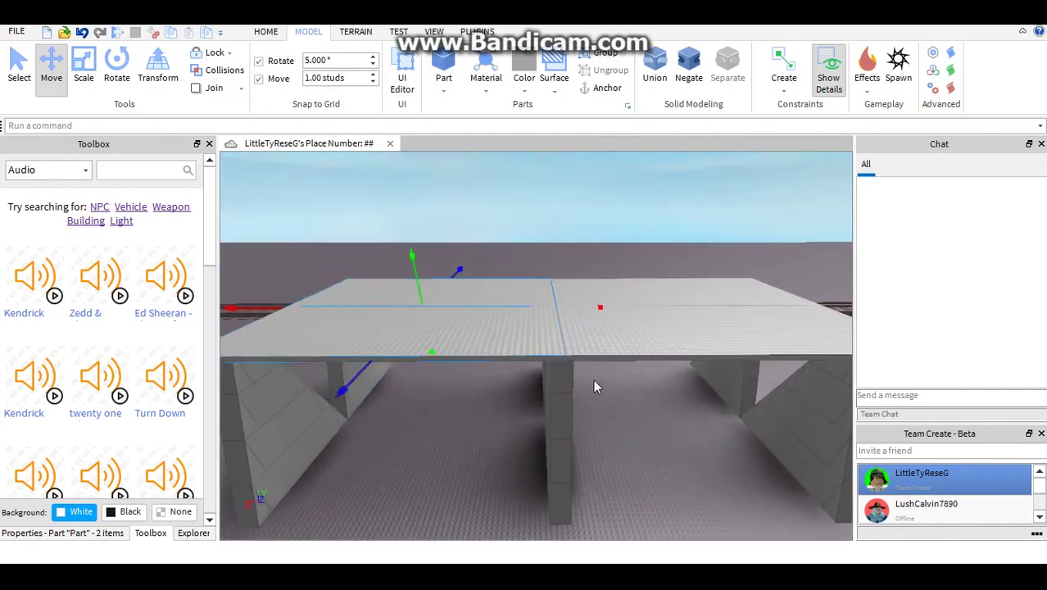
Duplicate the four decks with the middle and one end pair of supports, and move the copy lengthwise to extend the bridge
key("w")
left_click(647, 340, "ctrl")
left_click(660, 268, "ctrl")
right_click_drag(660, 267, 654, 307)
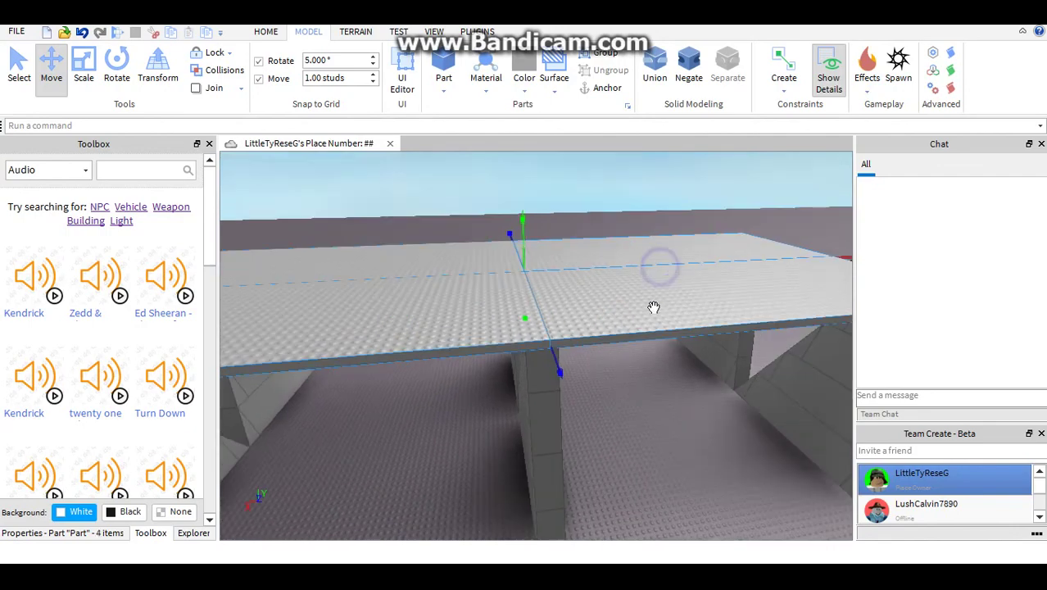
right_click_drag(571, 420, 604, 400)
left_click(625, 370, "ctrl")
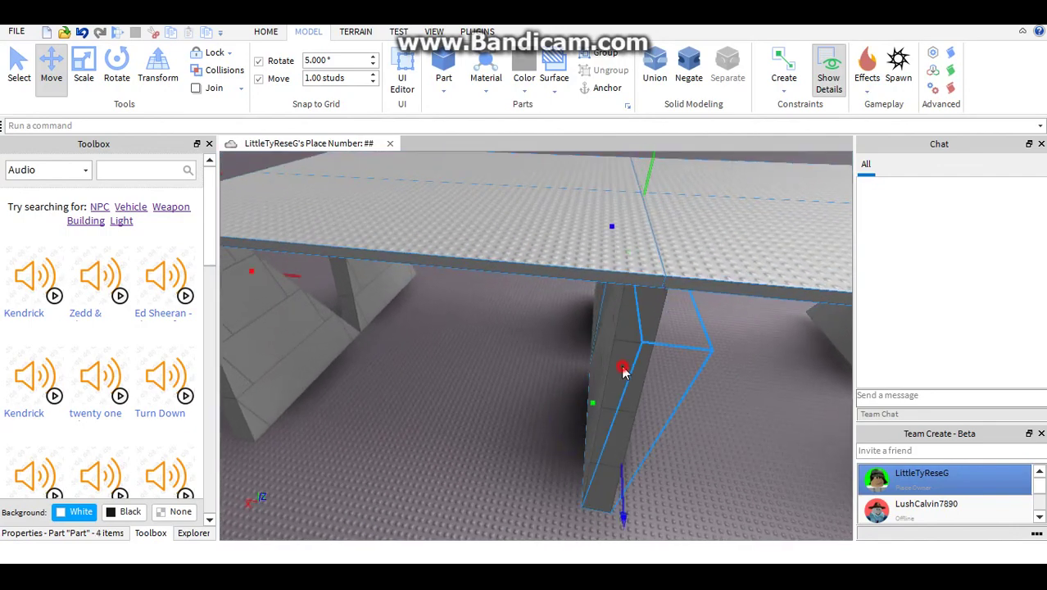
left_click(602, 300, "ctrl")
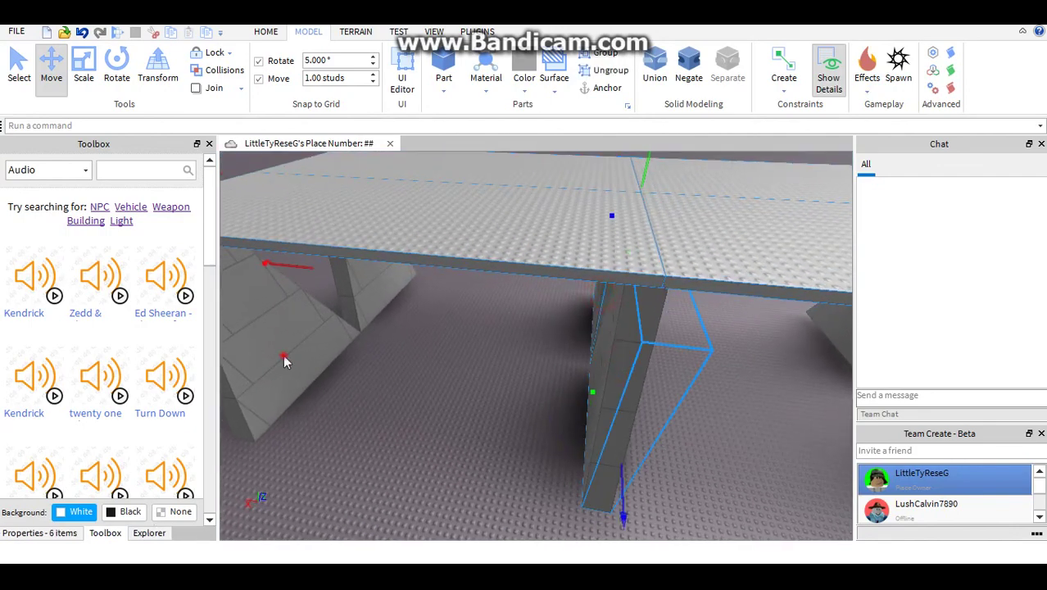
left_click(284, 362, "ctrl")
left_click(378, 281, "ctrl")
right_click_drag(410, 280, 458, 290)
scroll(458, 290, "down", 5)
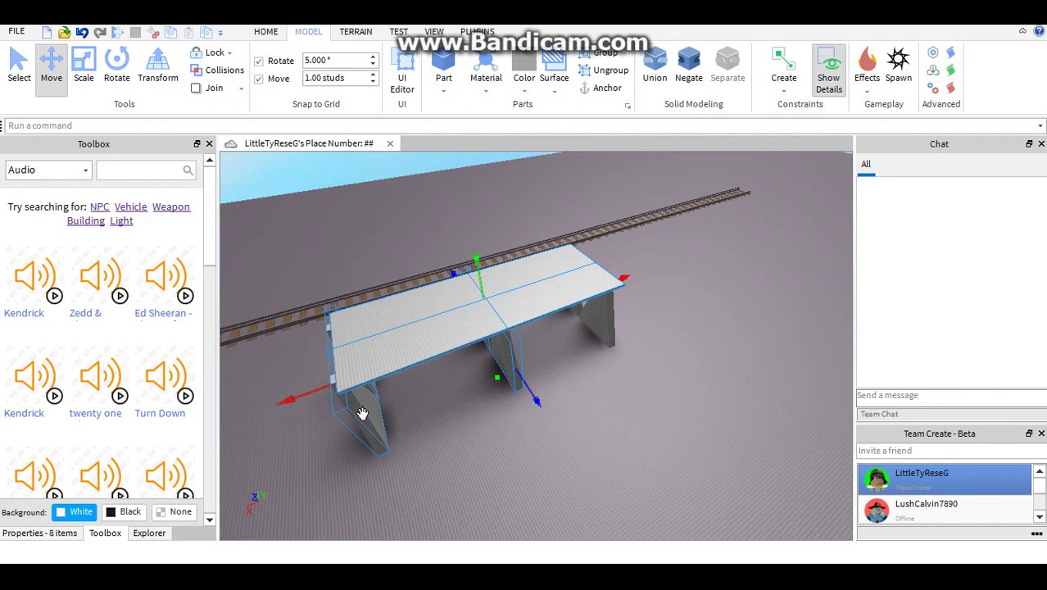
key("ctrl+d")
left_click_drag(285, 400, 524, 322)
key("a")
Reselect the added section's four decks and four supports and move it lengthwise to the original bridge's end
scroll(520, 312, "up", 8)
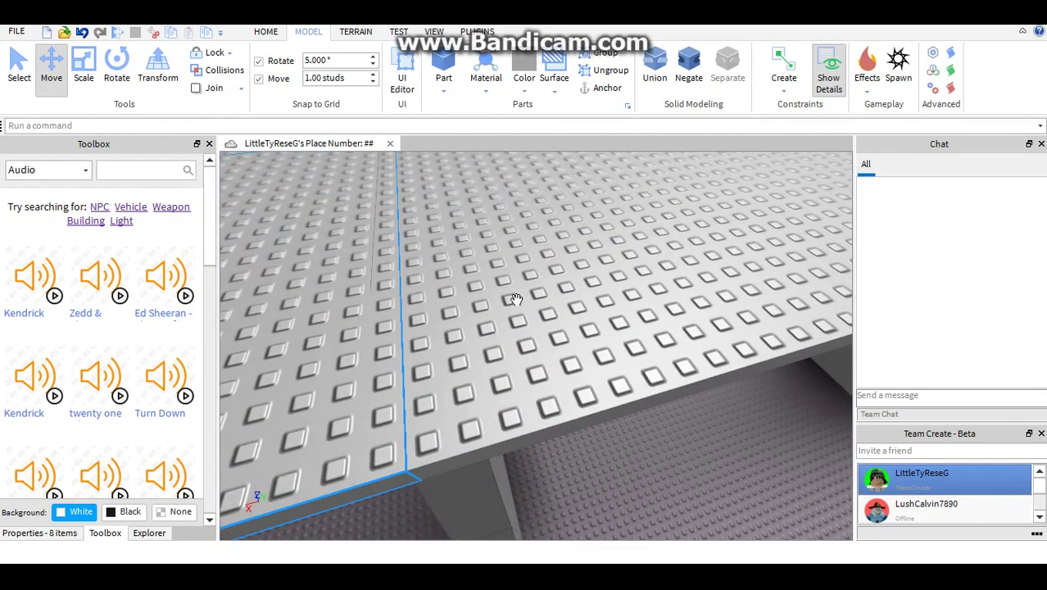
left_click(516, 300)
scroll(492, 320, "down", 5)
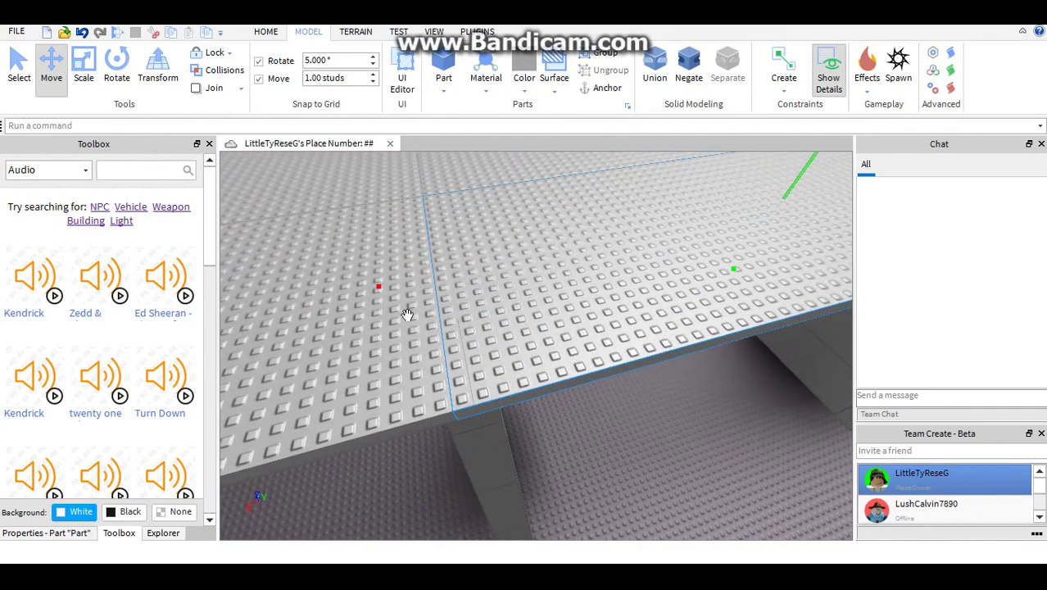
right_click_drag(402, 311, 395, 296)
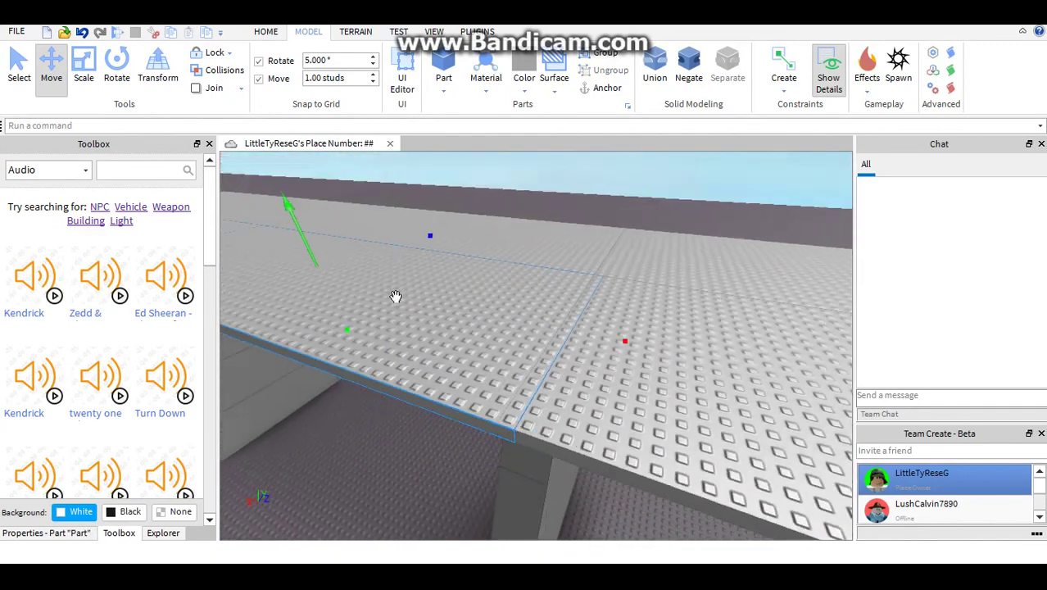
left_click(529, 259, "ctrl")
right_click_drag(458, 255, 358, 313)
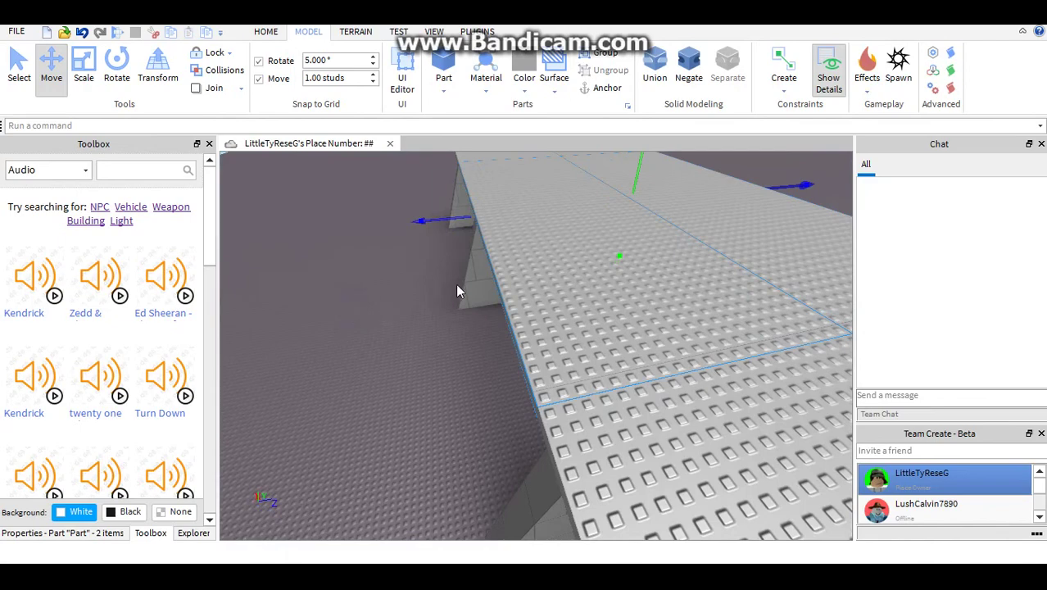
left_click(475, 284, "ctrl")
right_click_drag(474, 284, 475, 282)
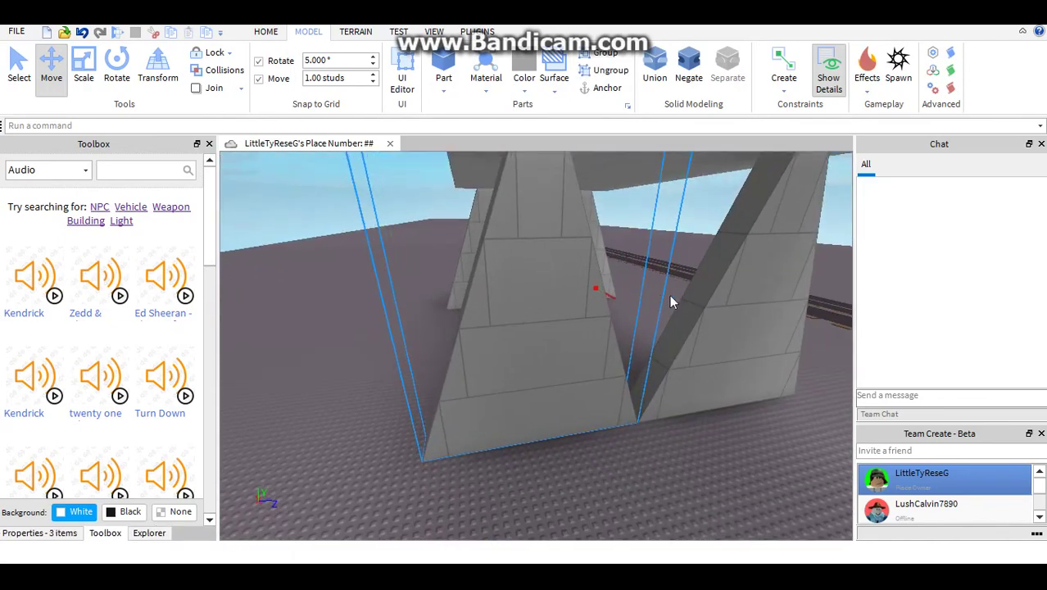
left_click(474, 257, "ctrl")
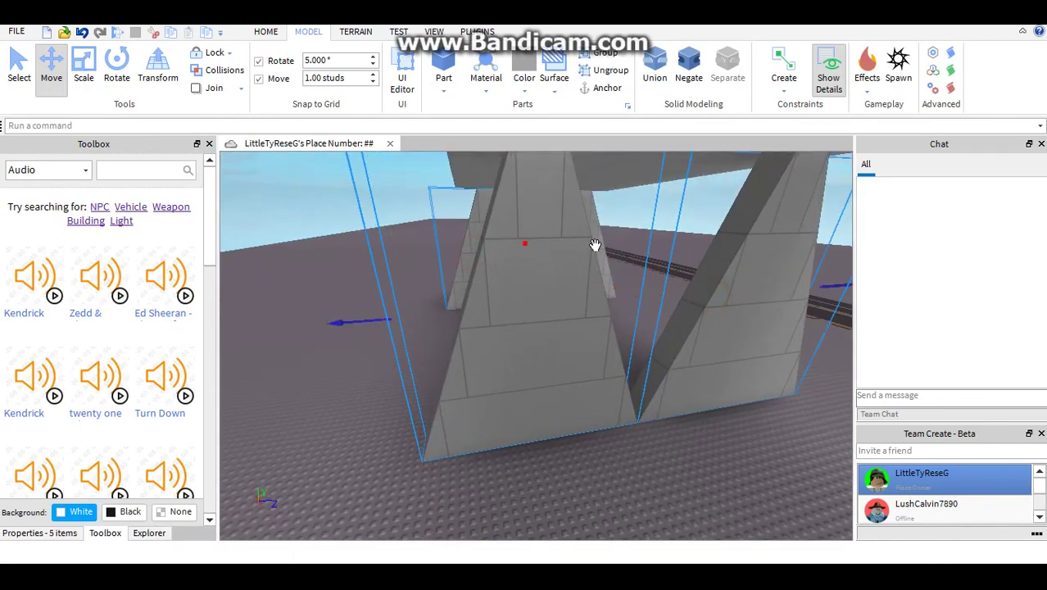
scroll(597, 254, "down", 4)
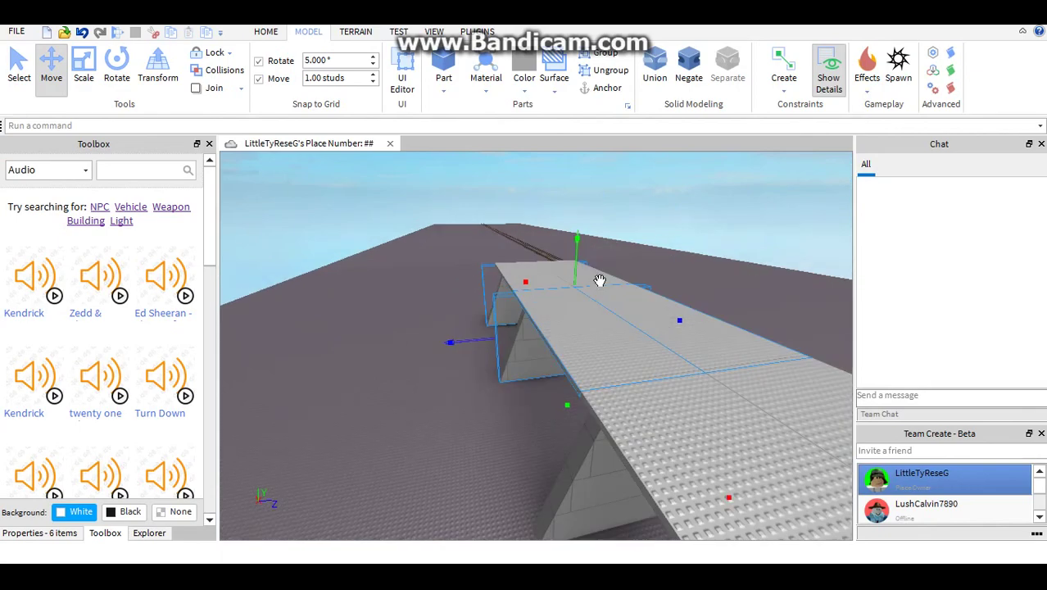
left_click(541, 283, "ctrl")
right_click_drag(572, 269, 581, 283)
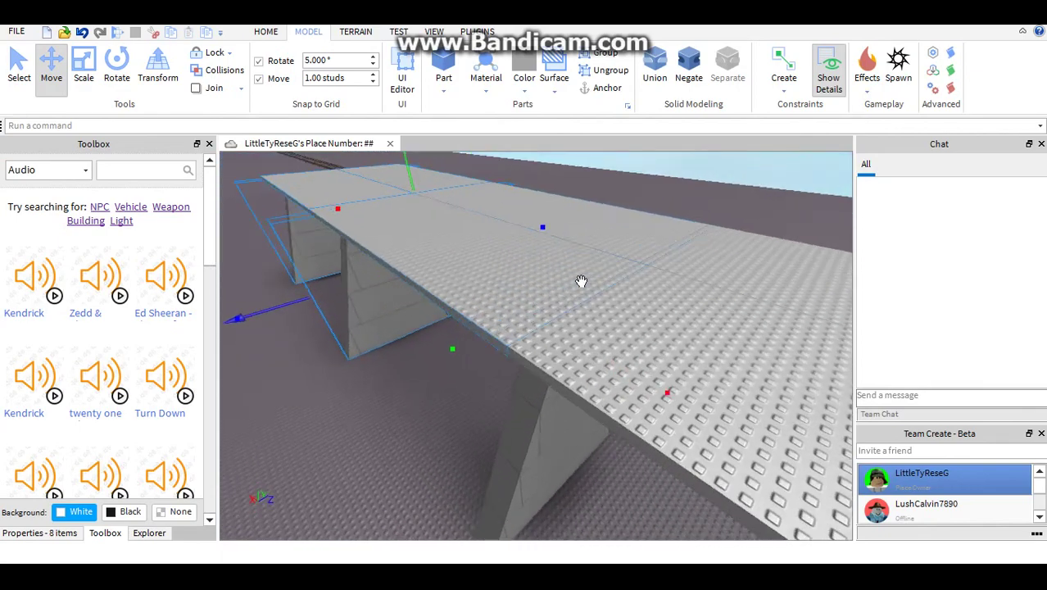
scroll(788, 402, "up", 3)
scroll(803, 408, "down", 2)
left_click_drag(816, 413, 801, 422)
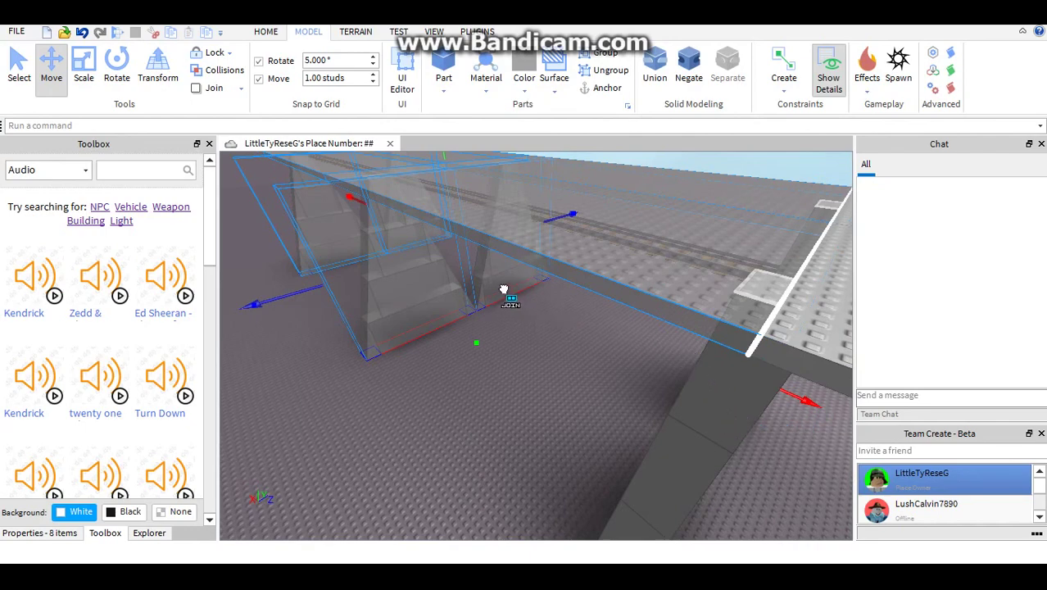
Fine-tune the added section's lengthwise position so its decks meet the original decks flush at the joint
key("w")
mouse_move(494, 294)
right_mouse_down()
mouse_move(483, 304)
mouse_move(480, 291)
mouse_move(484, 303)
right_mouse_up()
left_click_drag(484, 303, 559, 349)
right_click_drag(559, 349, 555, 338)
left_click_drag(556, 338, 744, 383)
right_click_drag(744, 383, 743, 380)
key("w")
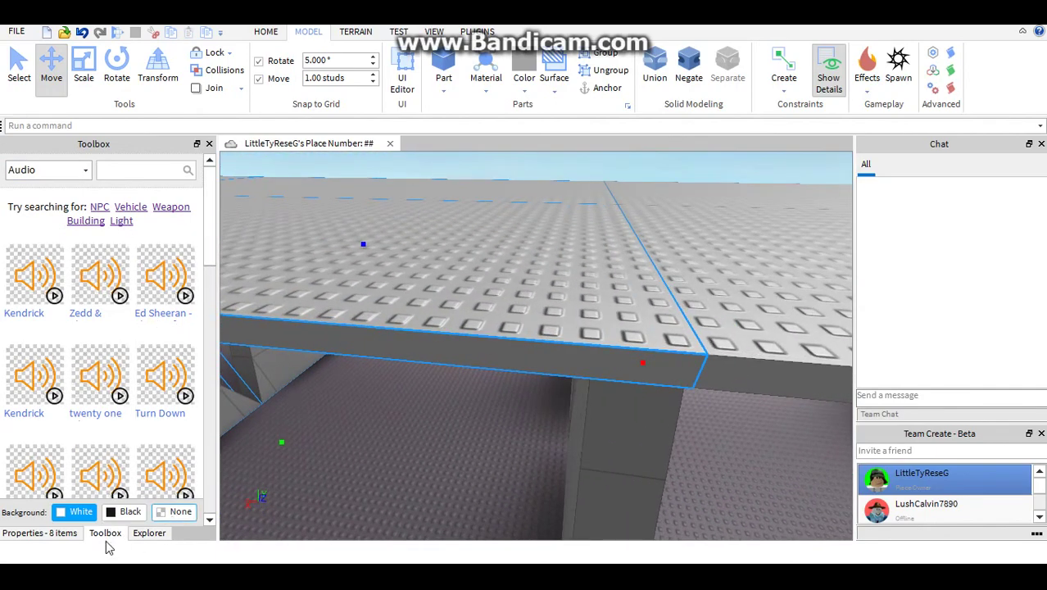
Browse the workspace's object list, clear the selection, and examine the extended bridge and the ground track
left_click(150, 533)
scroll(64, 373, "up", 3)
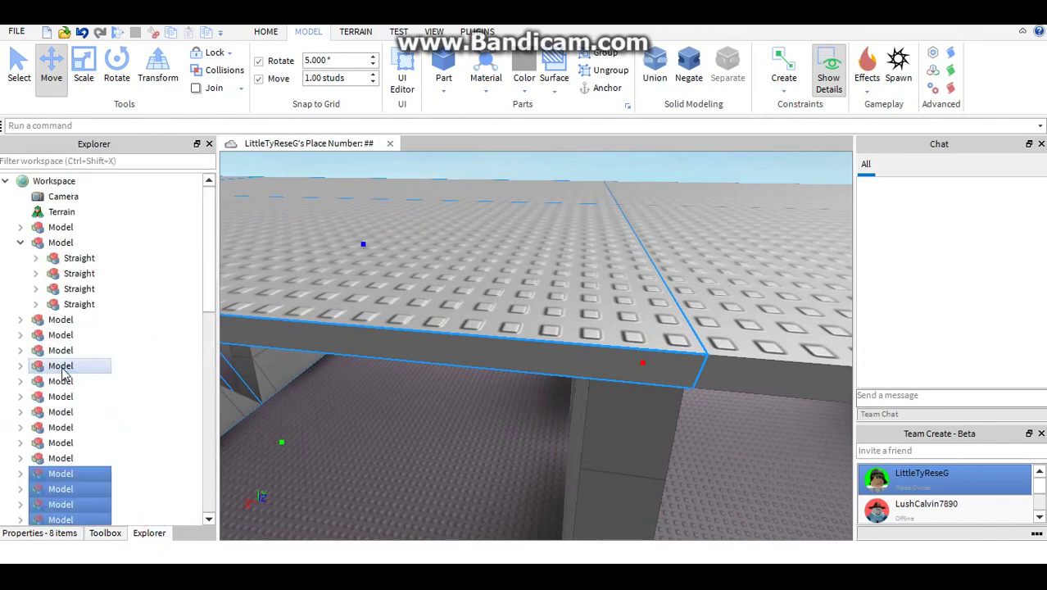
scroll(190, 417, "down", 10)
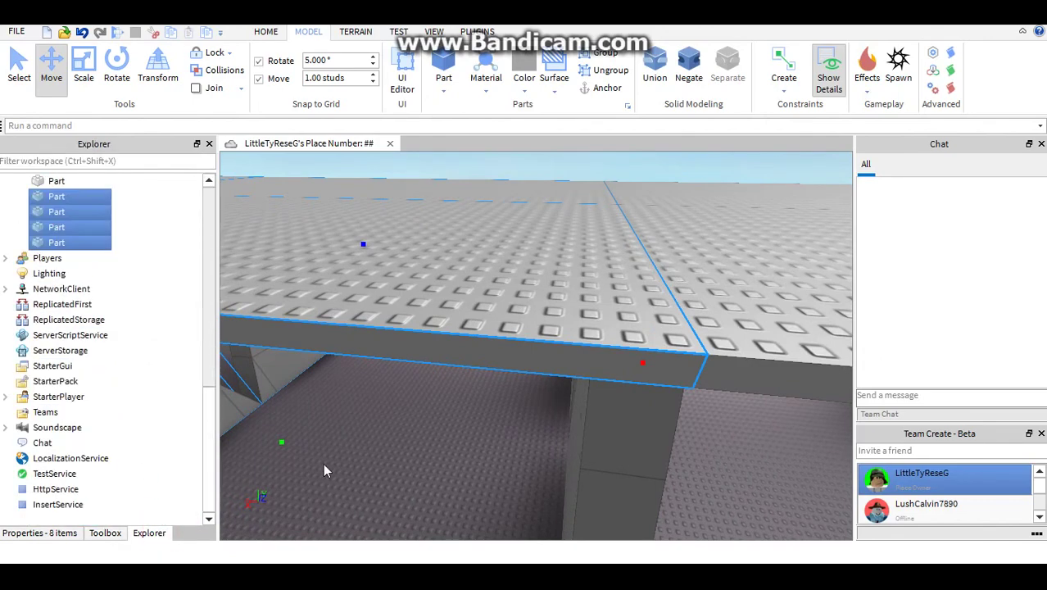
scroll(390, 477, "up", 4)
left_click(390, 478)
scroll(390, 478, "down", 12)
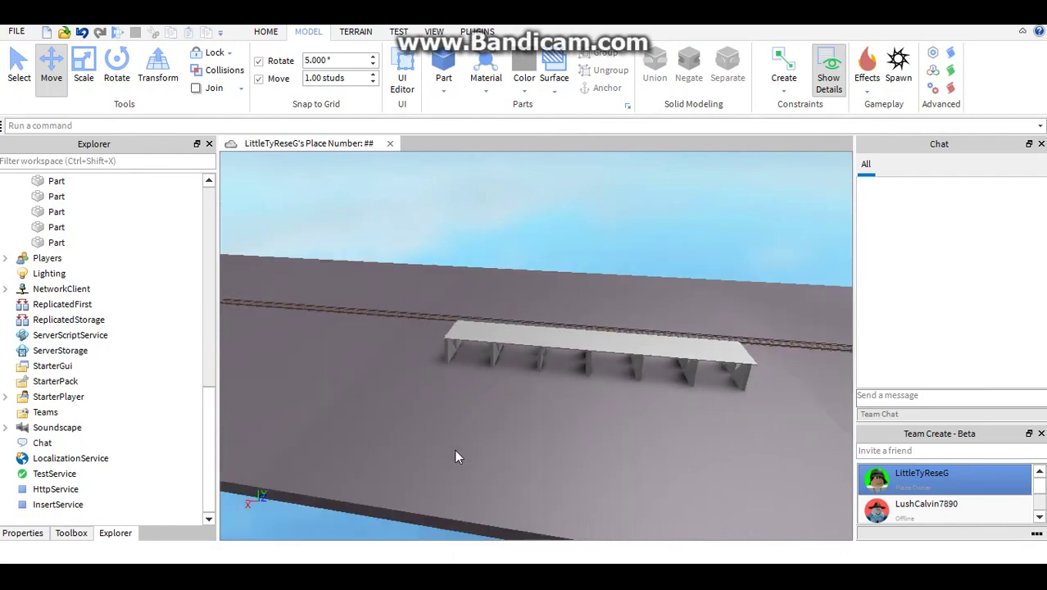
scroll(495, 450, "up", 10)
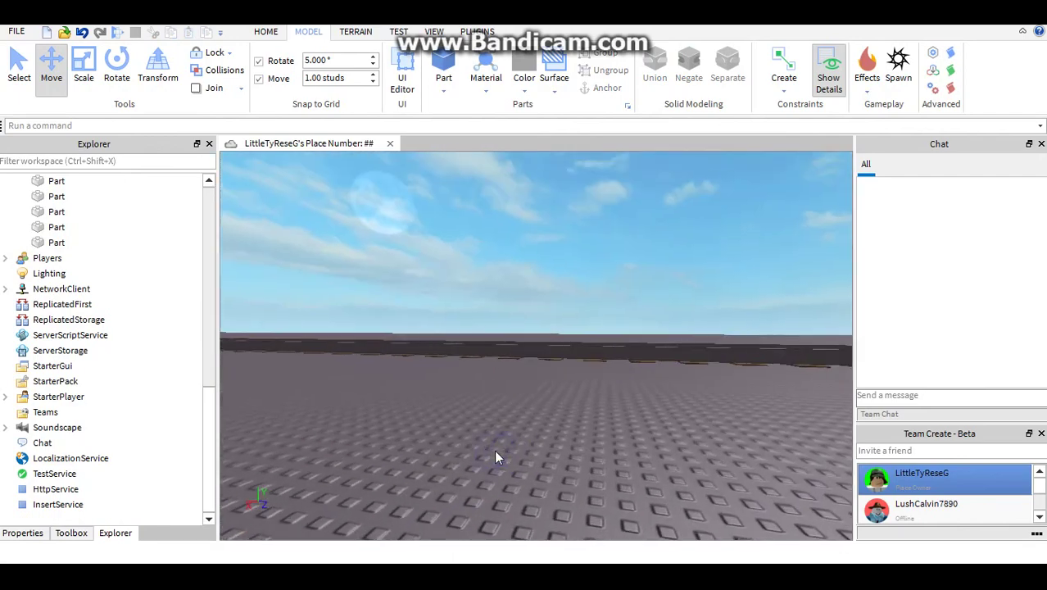
right_click_drag(494, 450, 515, 427)
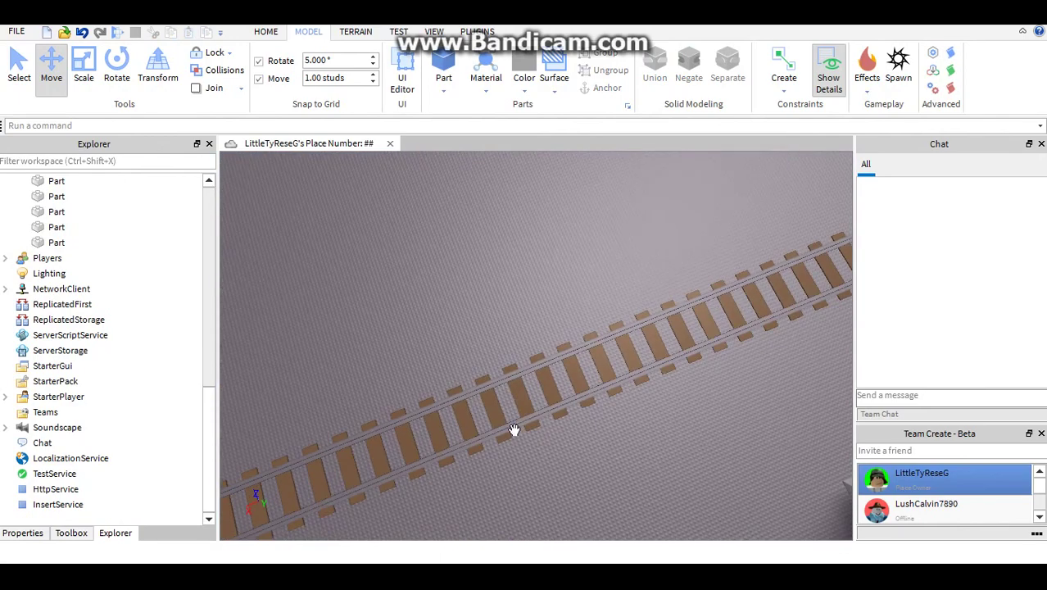
Try the track group made of four straight sections on the bridge deck and inspect it along its length
left_click(558, 413)
scroll(639, 290, "up", 2)
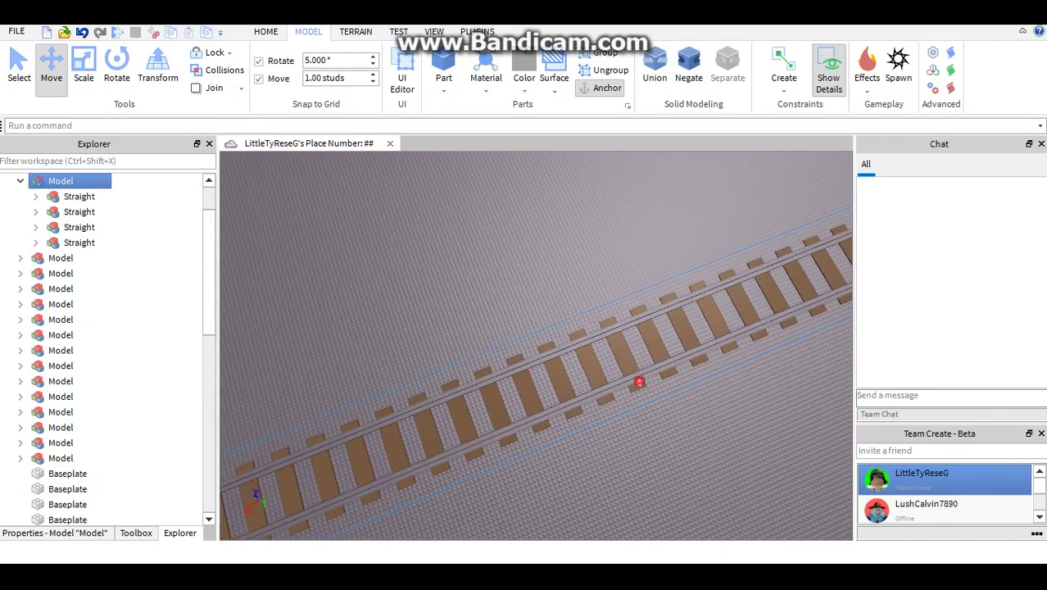
right_click_drag(639, 381, 688, 385)
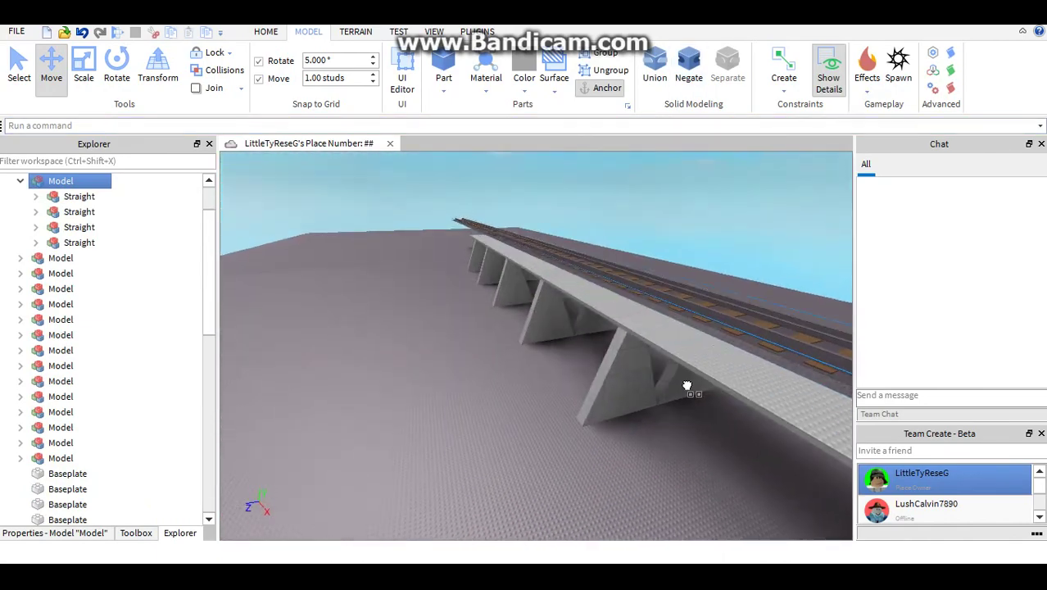
scroll(678, 388, "up", 8)
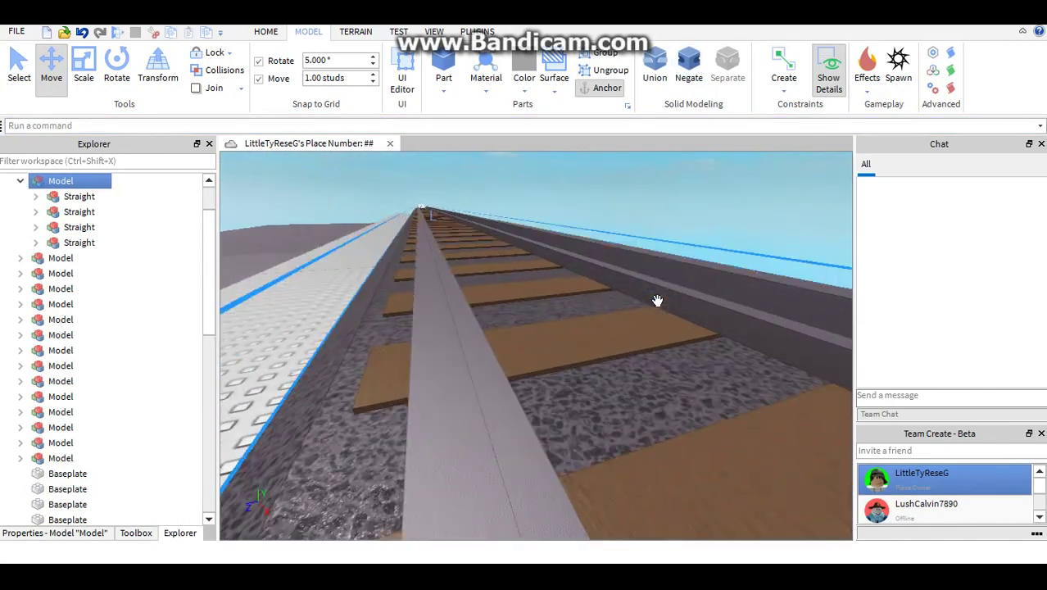
scroll(648, 312, "down", 3)
right_click_drag(643, 317, 687, 341)
scroll(643, 317, "down", 5)
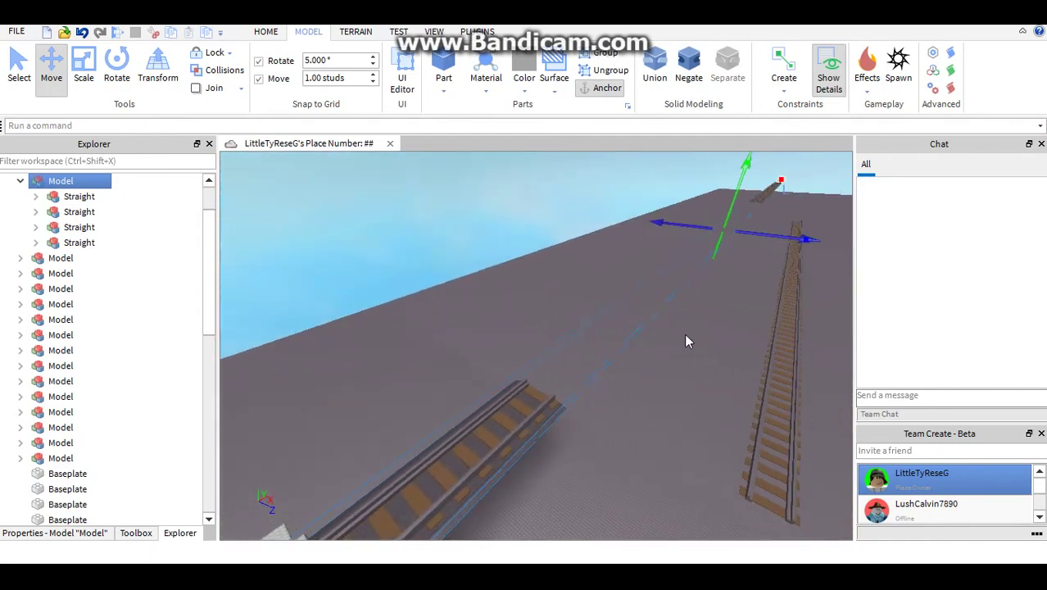
Delete the four-section track group that was placed on the bridge
left_click(686, 338)
left_click(756, 201)
key("Delete")
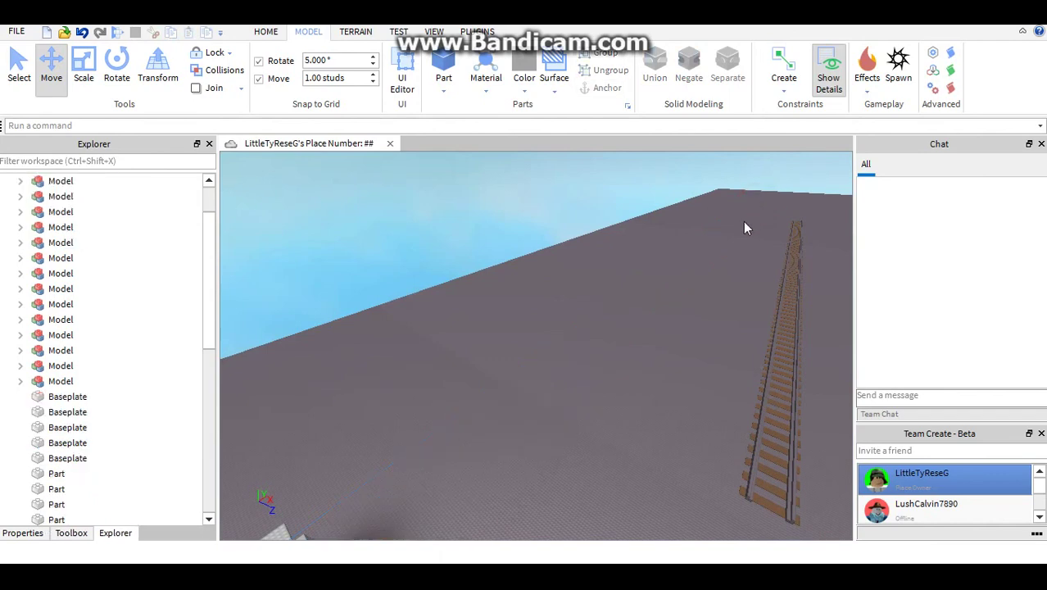
Move the next track model from the ground onto the bridge deck and shift it lengthwise along the bridge
right_click_drag(724, 244, 719, 248)
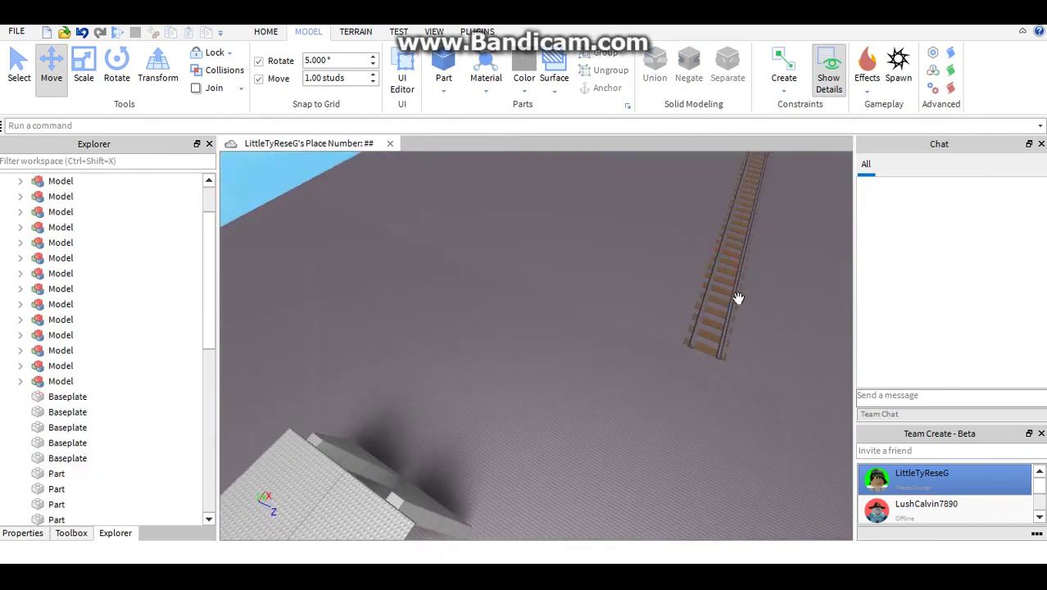
left_click_drag(718, 308, 599, 378)
right_click_drag(603, 383, 611, 386)
left_click_drag(599, 379, 355, 365)
key("d")
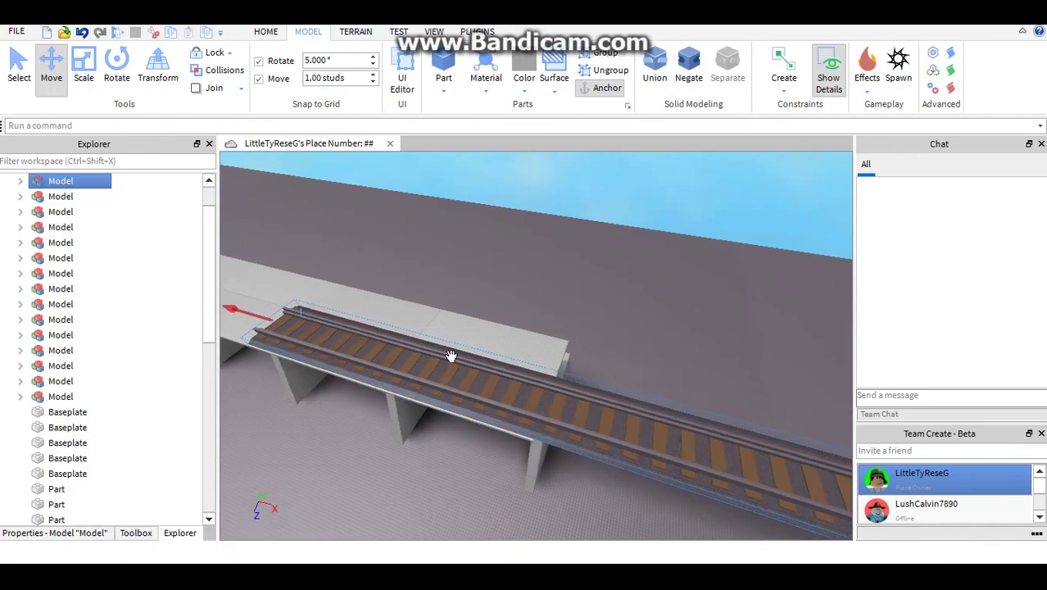
right_click_drag(507, 374, 548, 205)
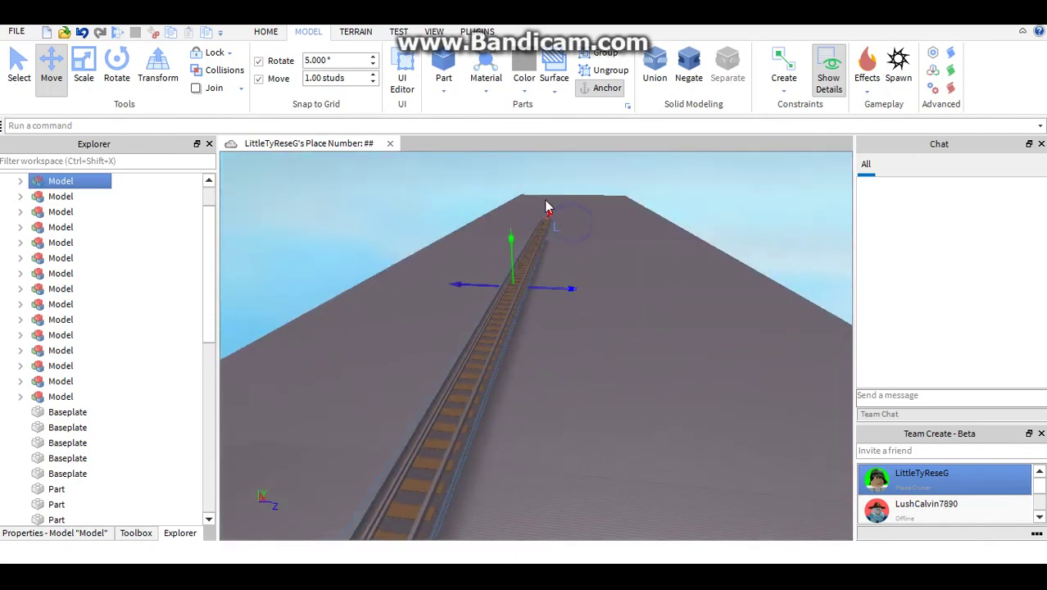
left_click_drag(551, 217, 448, 359)
Duplicate the bridge track and move the copy sideways to lie parallel beside it on the deck
right_click_drag(447, 359, 513, 193)
key("ctrl+d")
left_click_drag(516, 189, 536, 226)
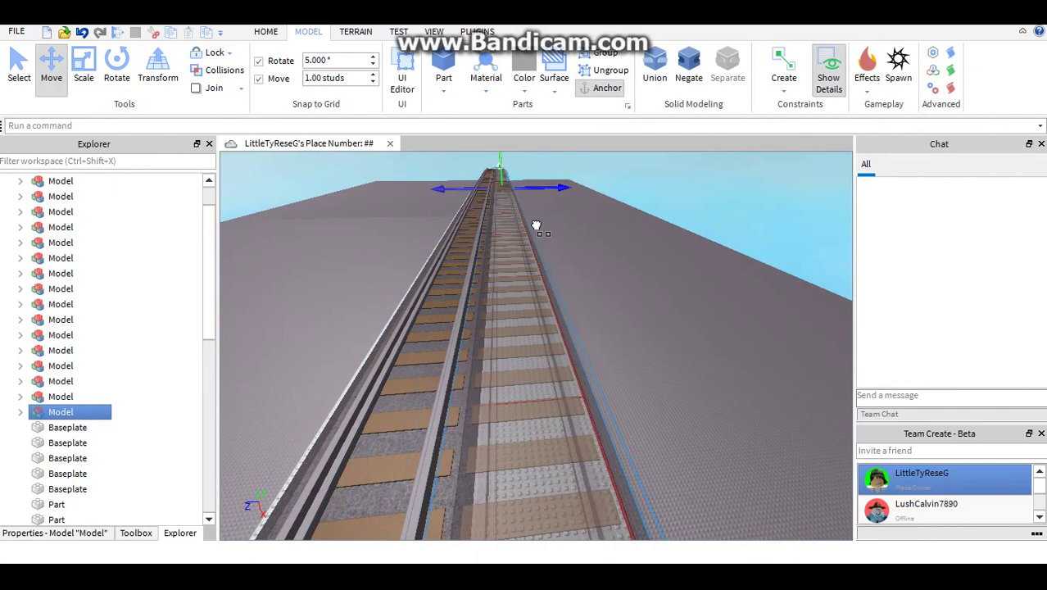
Select the first bridge track and move it sideways to line its ballast up with the deck's outer edge
key("a")
right_click_drag(536, 225, 540, 283)
left_click(547, 304)
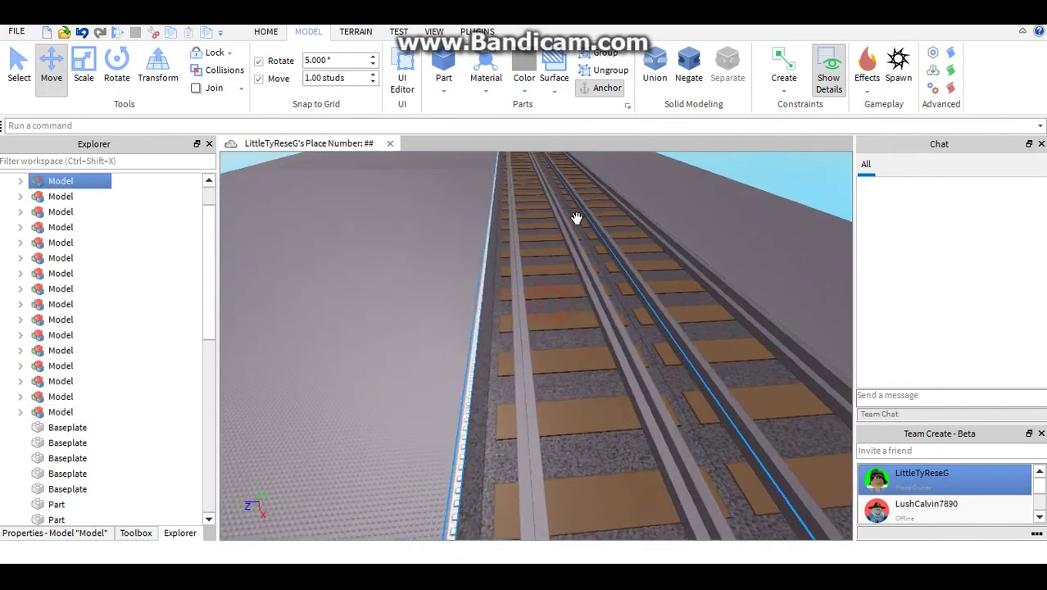
scroll(577, 217, "down", 5)
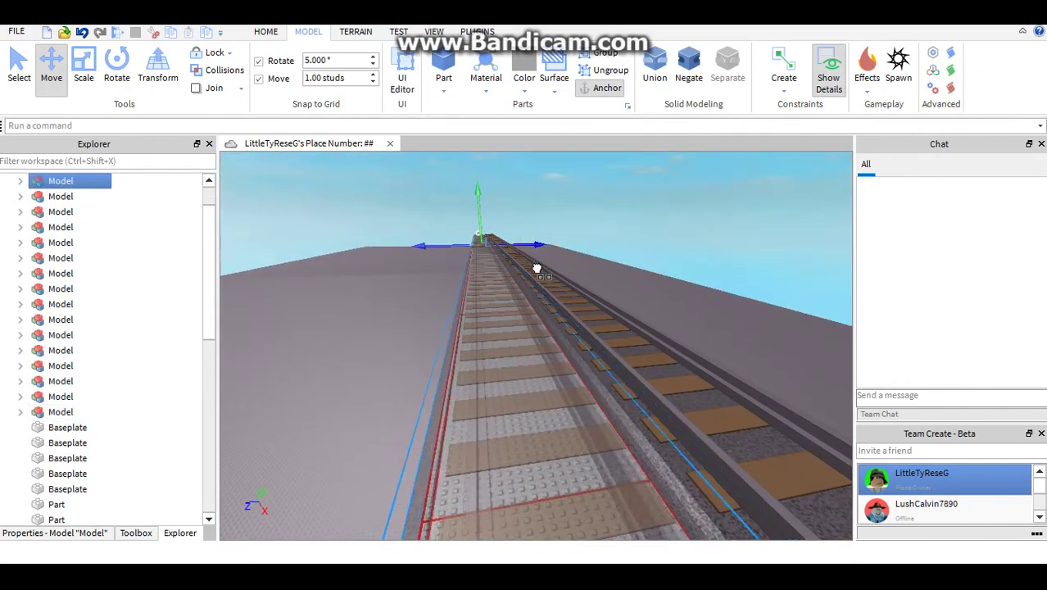
left_click_drag(538, 272, 515, 443)
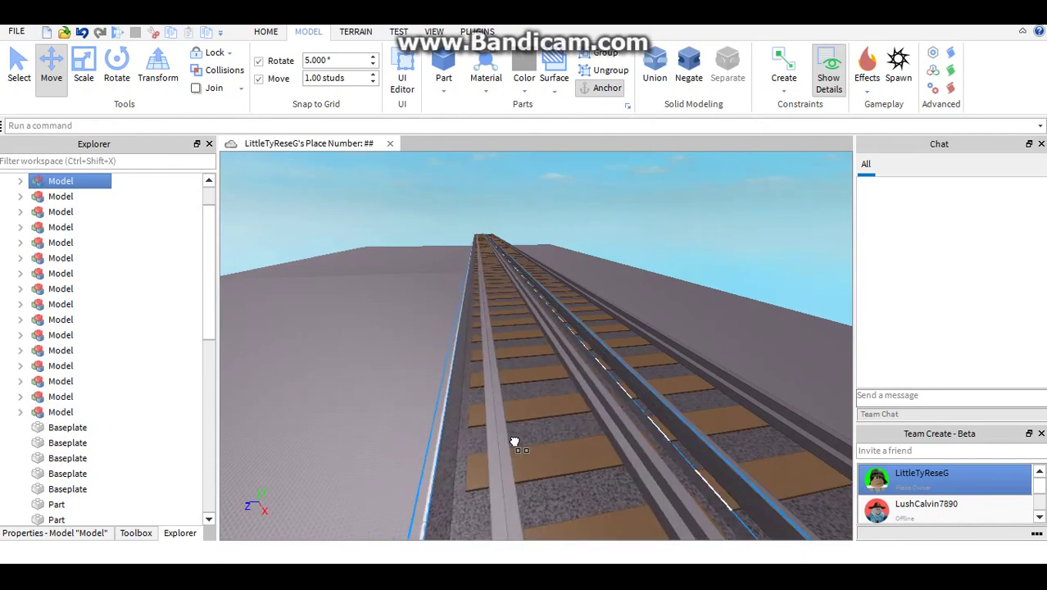
key("a")
right_click_drag(514, 442, 488, 340)
key("w")
left_click_drag(376, 203, 380, 227)
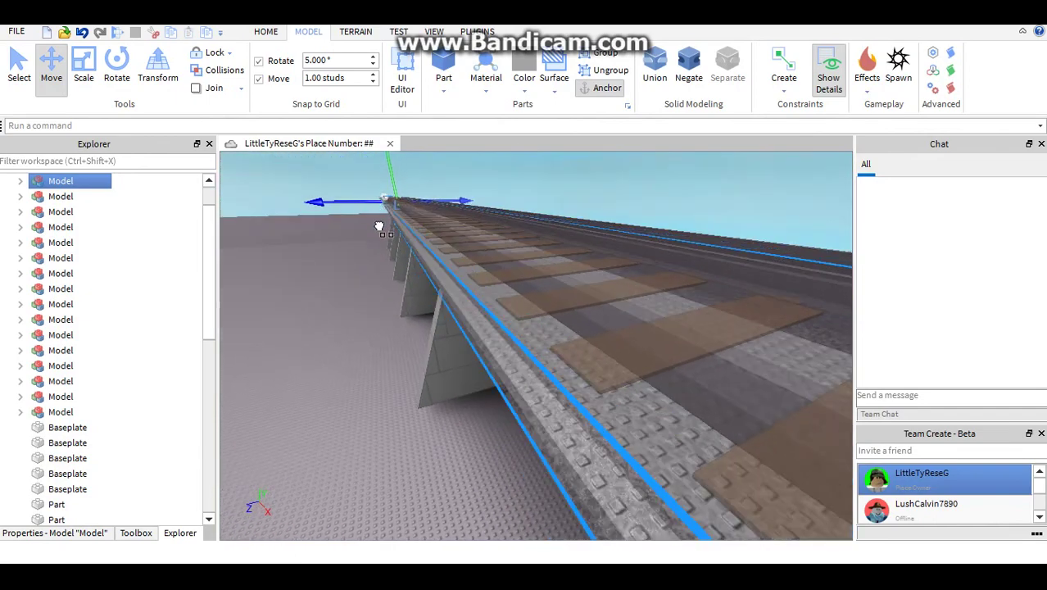
scroll(382, 234, "down", 10)
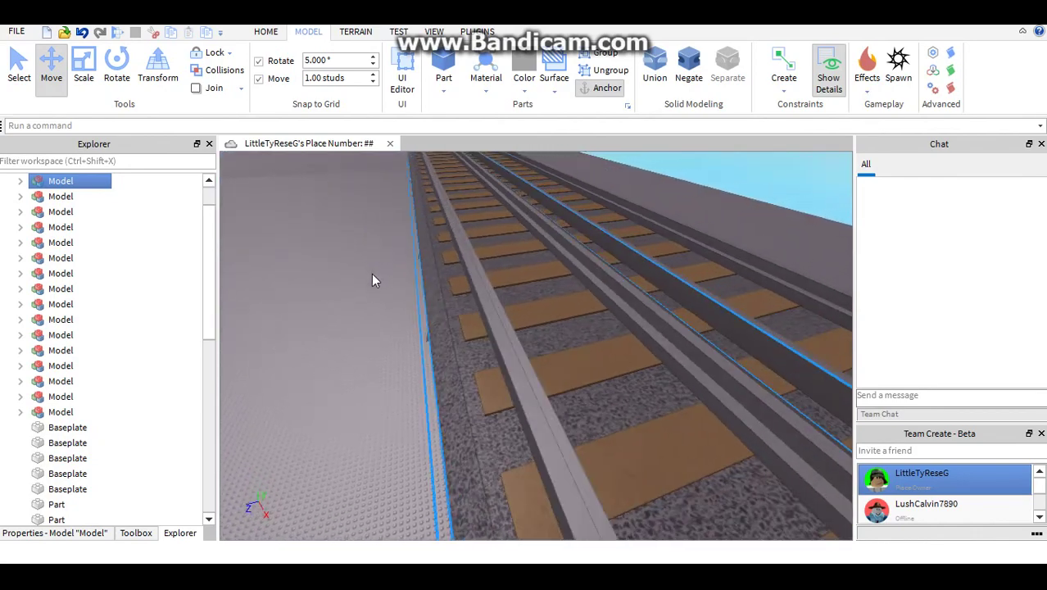
scroll(472, 278, "down", 3)
Select the duplicate track and move it sideways over the other half of the deck, against the first track
left_click(483, 288)
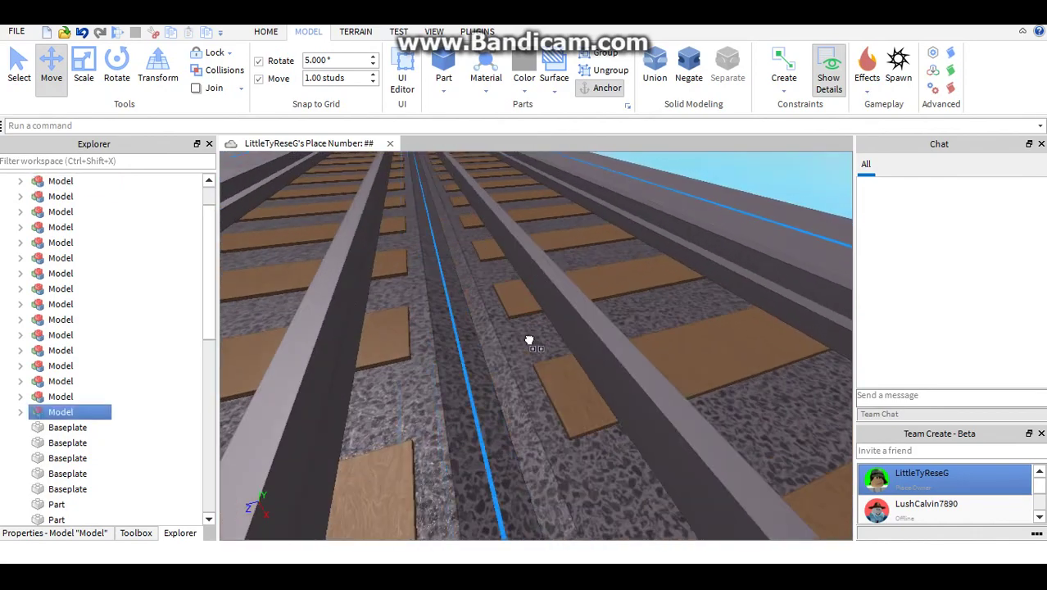
mouse_move(530, 340)
left_mouse_down()
mouse_move(560, 339)
mouse_move(547, 339)
left_mouse_up()
scroll(546, 341, "up", 5)
mouse_move(547, 341)
right_mouse_down()
mouse_move(542, 311)
mouse_move(546, 337)
right_mouse_up()
scroll(538, 234, "up", 4)
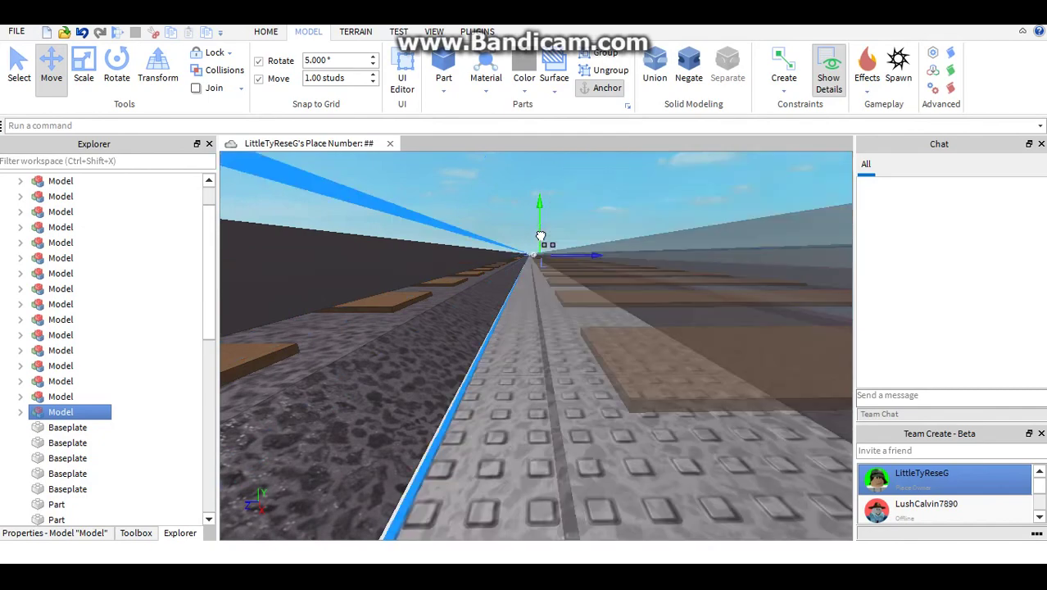
scroll(541, 237, "up", 8)
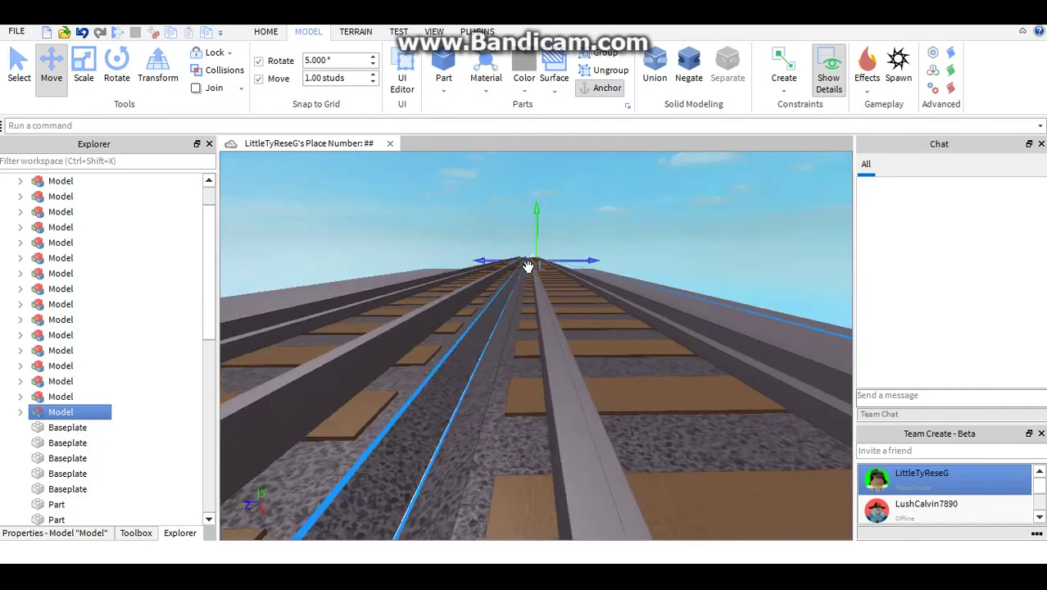
scroll(529, 282, "up", 3)
Adjust the duplicate track's sideways position relative to the deck's opposite edge
right_click_drag(525, 283, 536, 266)
left_click_drag(577, 250, 576, 255)
key("a")
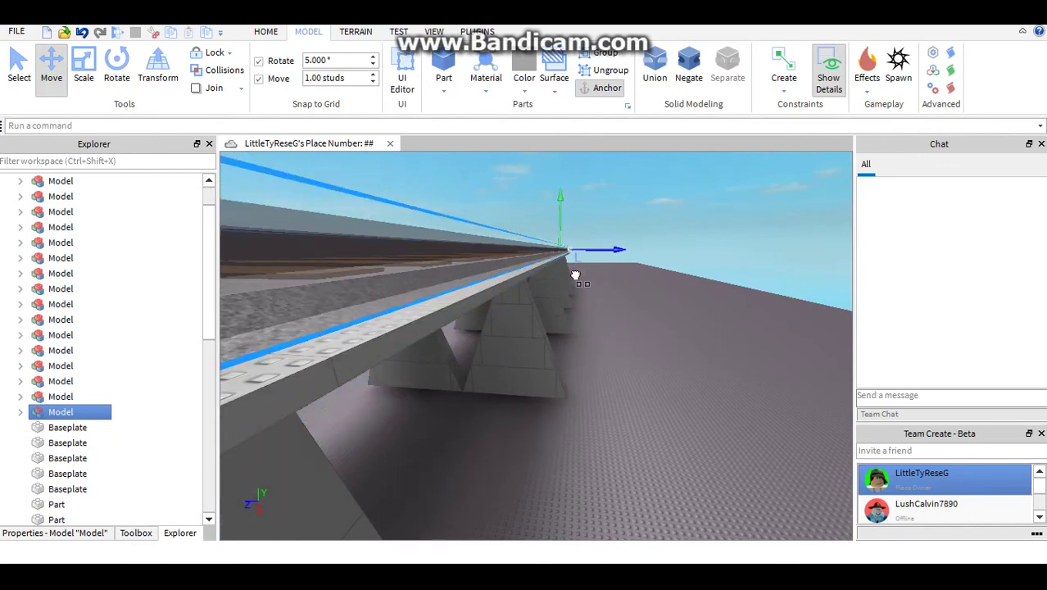
key("a")
left_click_drag(577, 277, 575, 276)
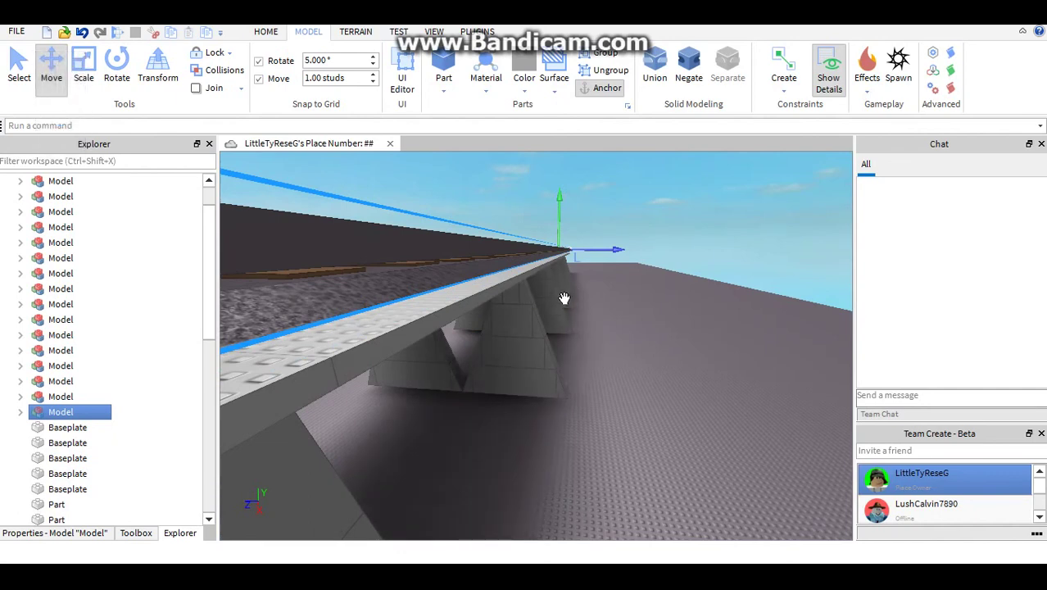
Fine-tune the duplicate track's position where it meets the first track along the middle of the deck
key("a")
key("e")
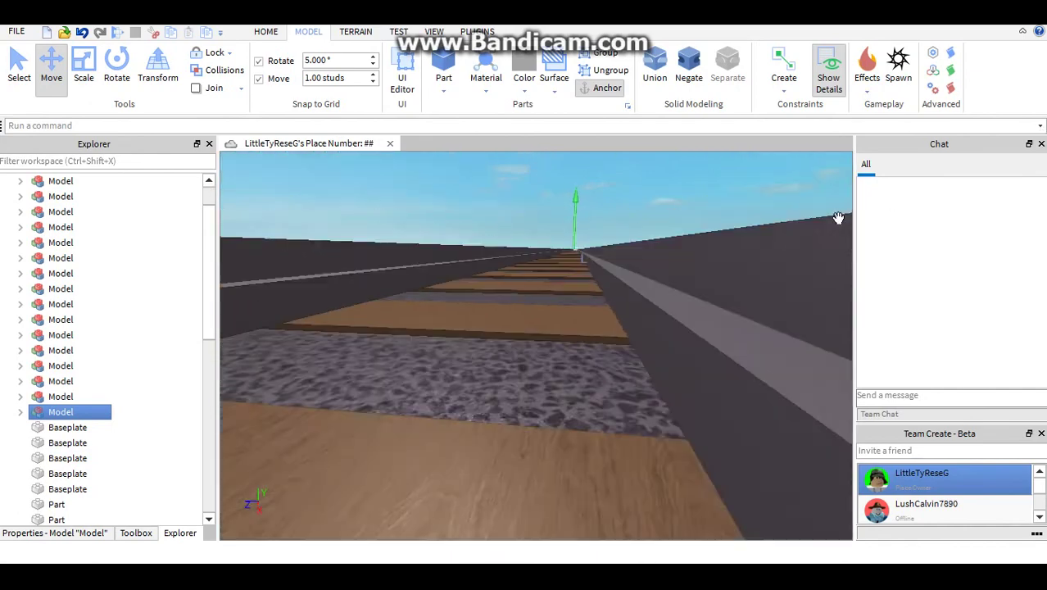
key("d")
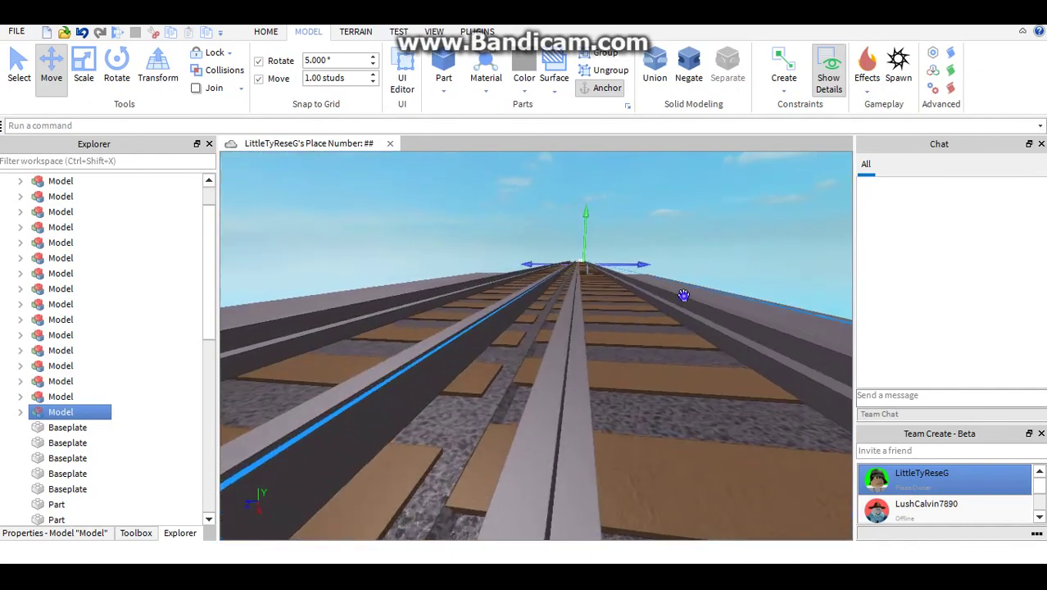
right_click_drag(684, 295, 619, 229)
mouse_move(571, 187)
left_mouse_down()
mouse_move(588, 191)
mouse_move(567, 187)
mouse_move(577, 197)
left_mouse_up()
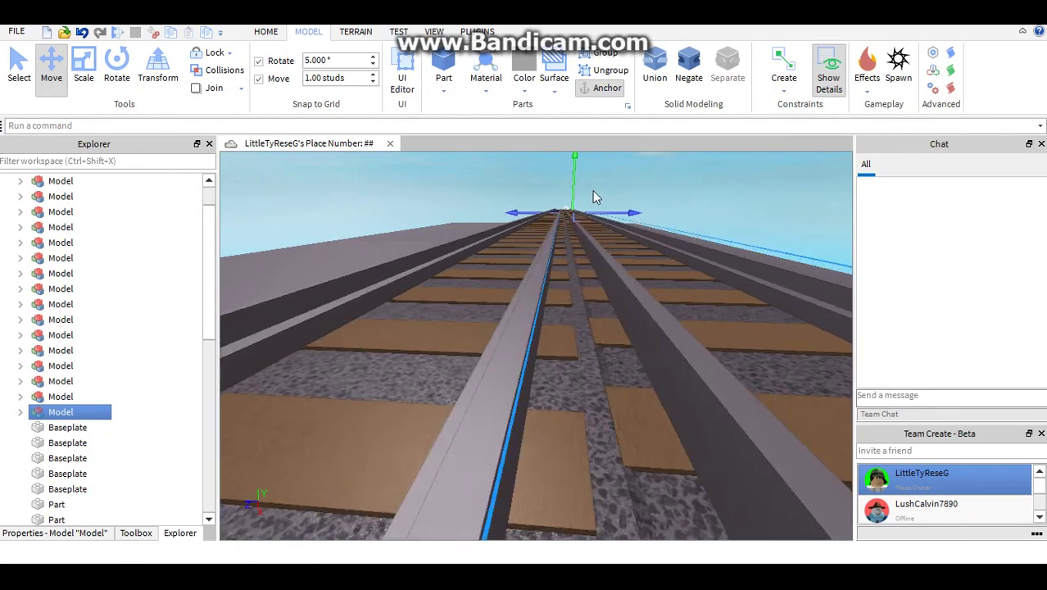
Set the move snap increment to 0.20 studs and delete the duplicate track
left_click(376, 81)
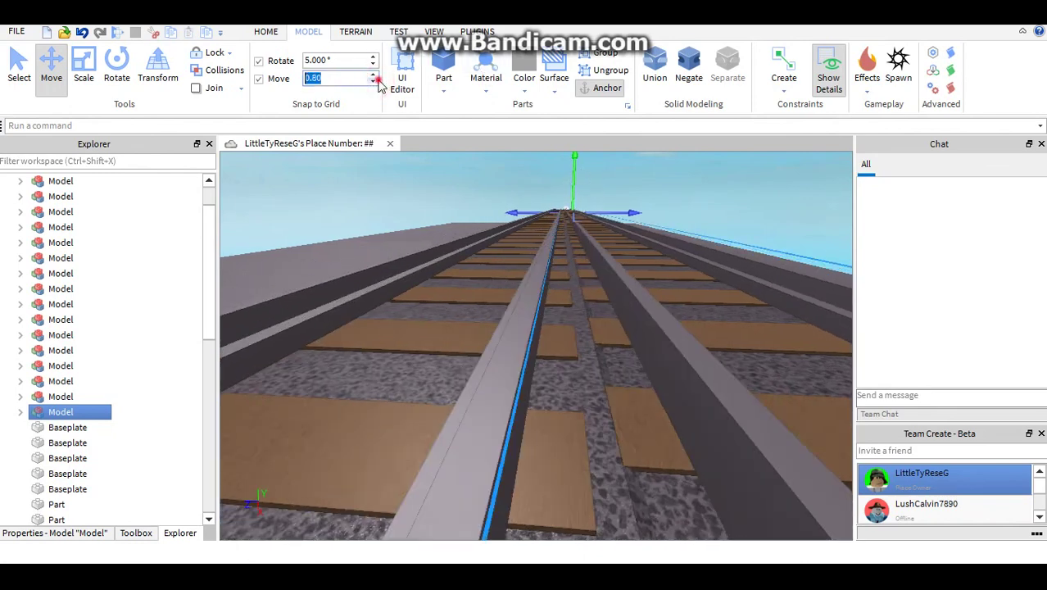
left_click(376, 81)
left_click(575, 174)
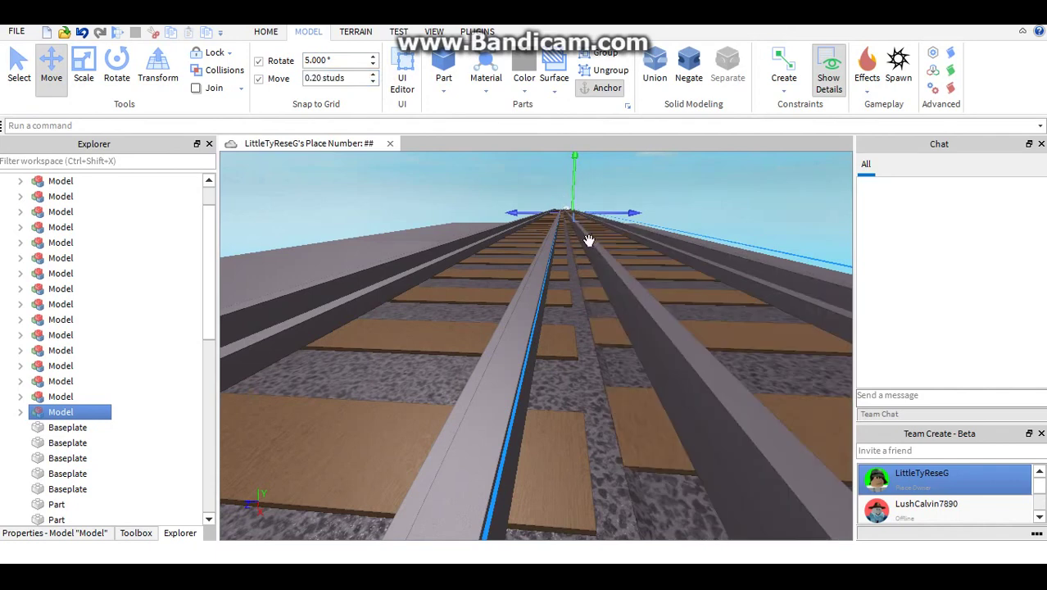
Duplicate the remaining bridge track and move the copy sideways to fill the other half of the deck
left_click(538, 283)
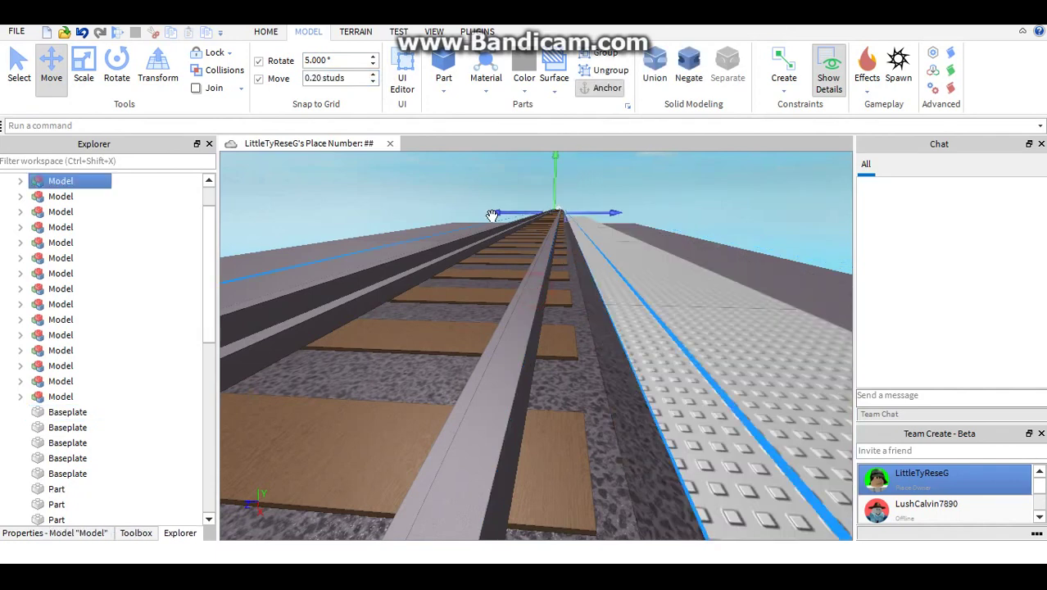
key("ctrl+d")
left_click_drag(514, 213, 532, 291)
key("d")
key("a")
right_click_drag(532, 291, 533, 290)
left_click(503, 249)
key("a")
right_click_drag(504, 248, 503, 250)
Examine the double-track bridge from its end, checking both tracks' alignment with the deck and supports
scroll(503, 250, "down", 5)
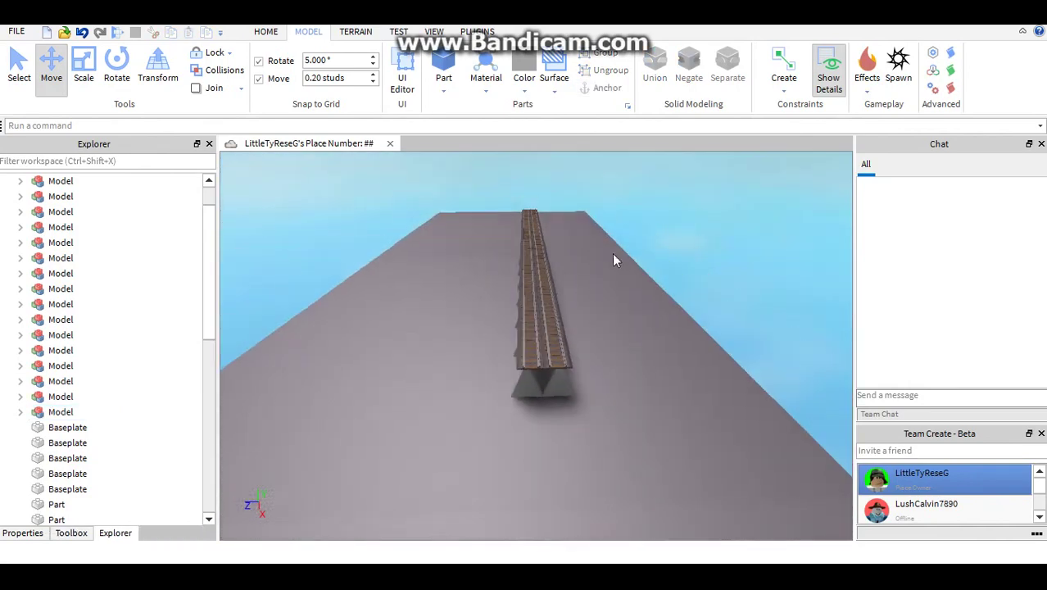
scroll(567, 301, "up", 1)
scroll(567, 301, "up", 1)
key("a")
key("w")
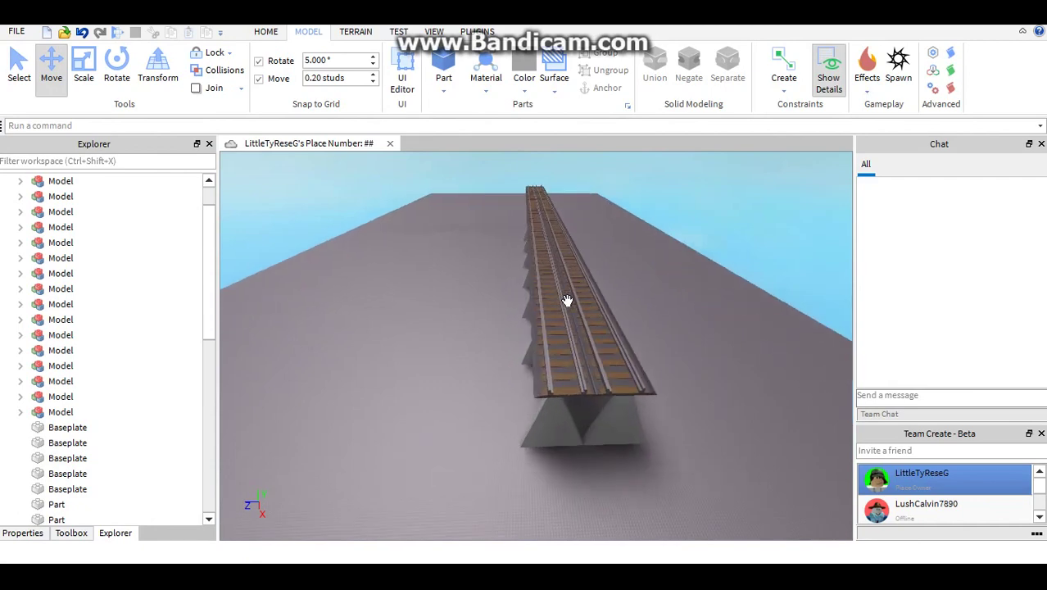
key("s")
key("w")
key("s")
key("d")
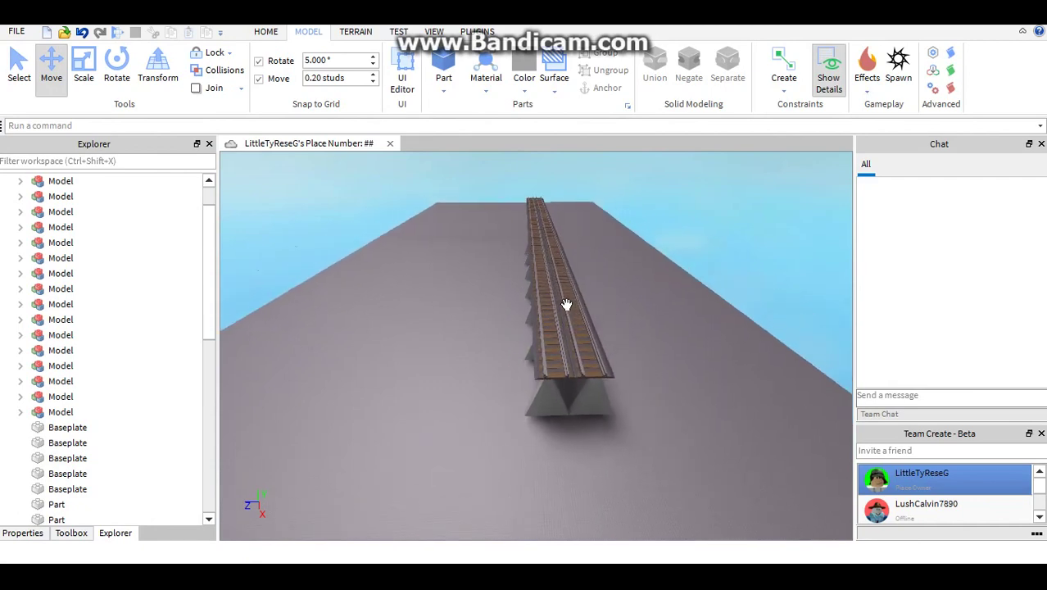
Select the first bridge track and move it lengthwise to line its overhanging end up with the deck's end
left_click(534, 358)
key("w")
right_click_drag(538, 360, 543, 356)
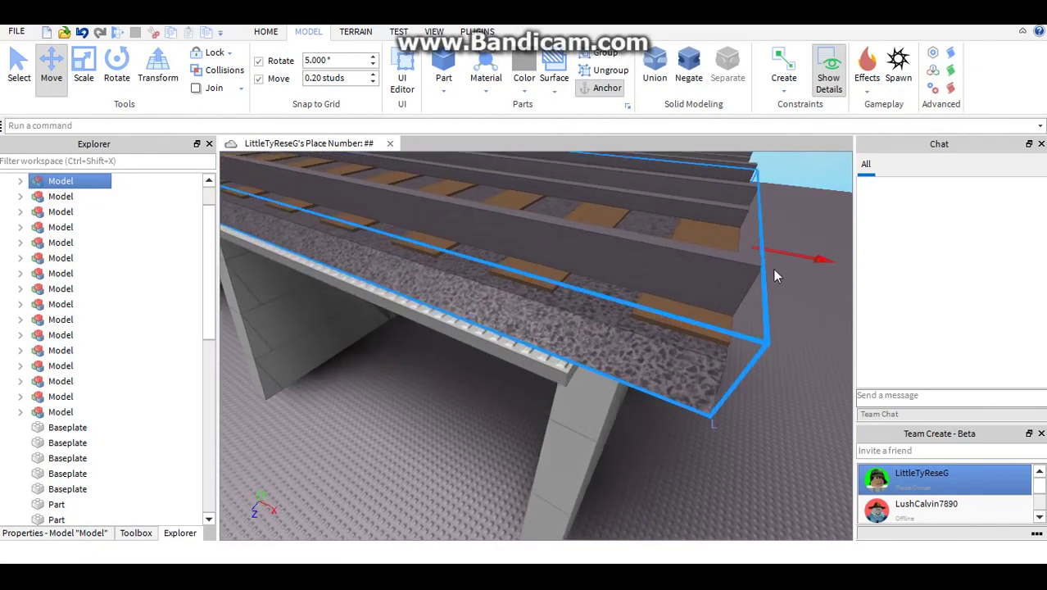
left_click_drag(774, 271, 629, 350)
Ungroup the first bridge track's model
right_click_drag(629, 350, 543, 233)
key("w")
left_click(594, 68)
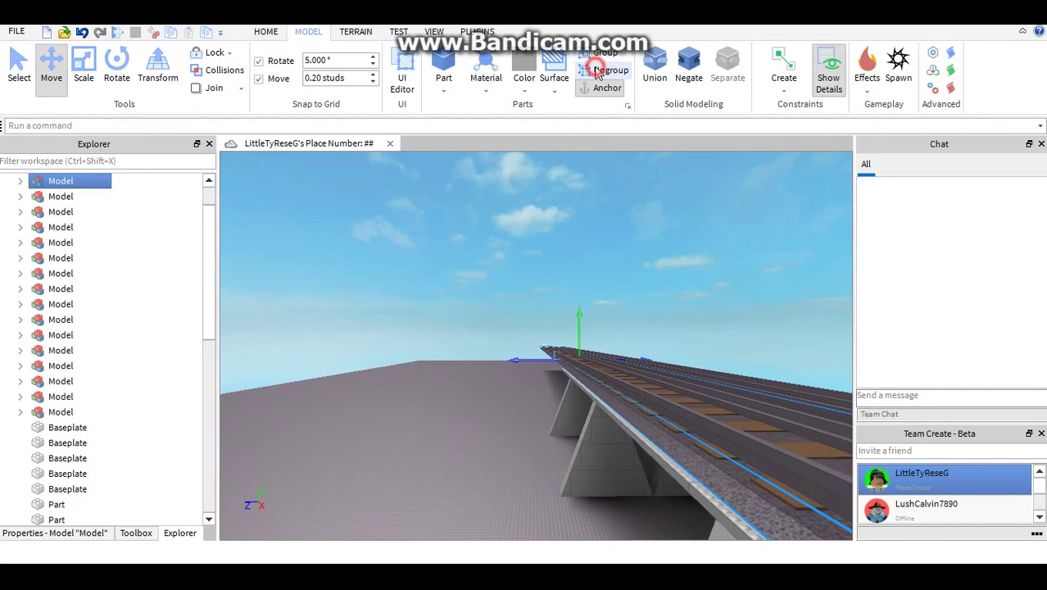
Delete the surplus overhanging straight section of the ungrouped first track at the bridge's end
left_click(569, 144)
key("w")
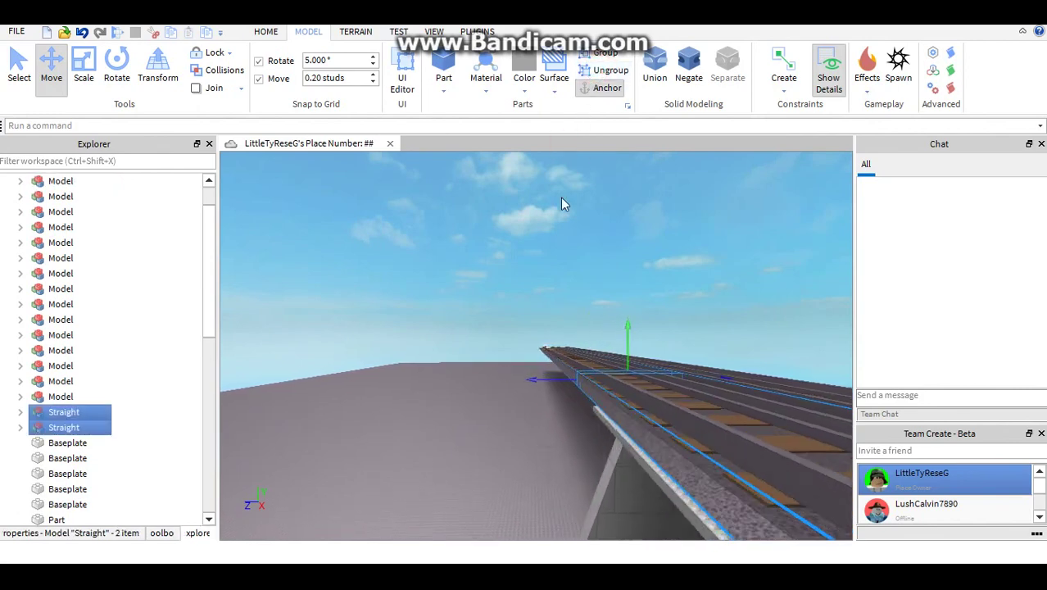
key("w")
left_click(560, 198)
left_click(602, 376)
key("Delete")
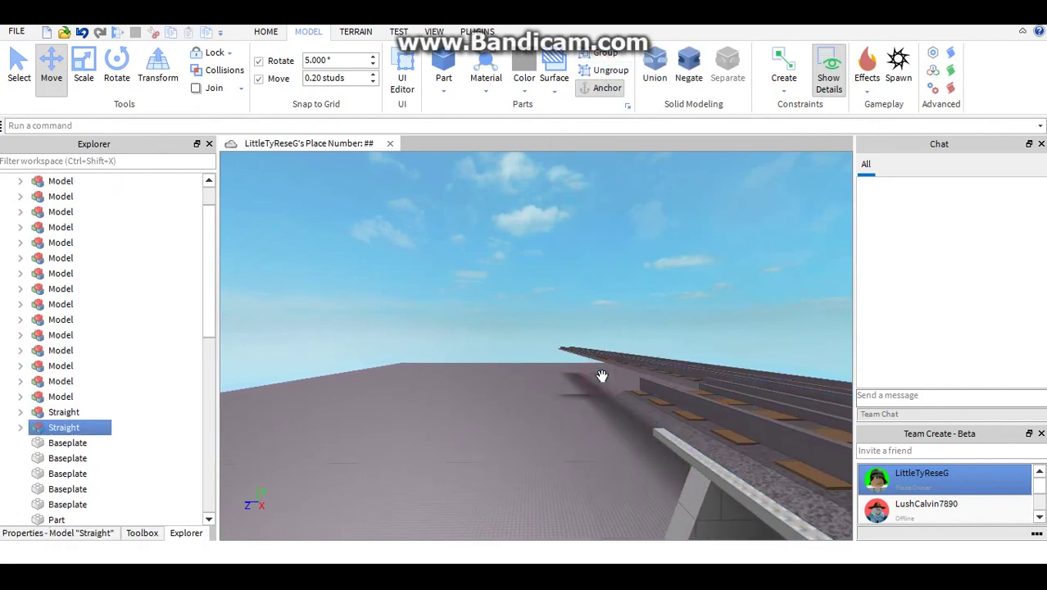
key("Delete")
Ungroup the second bridge track's model and delete one of its straight sections
left_click(666, 358)
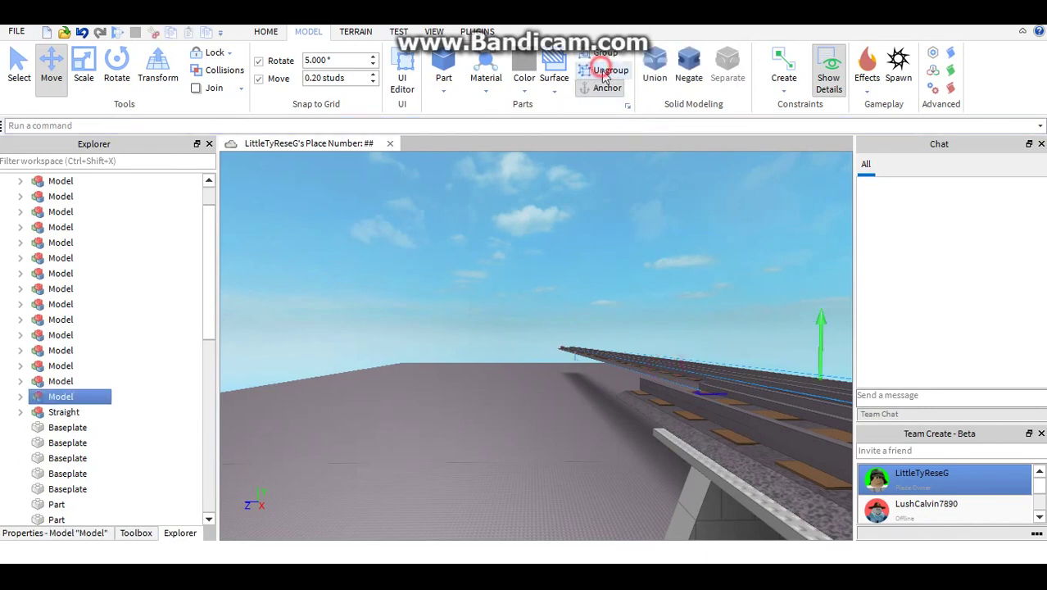
left_click(610, 70)
left_click(645, 227)
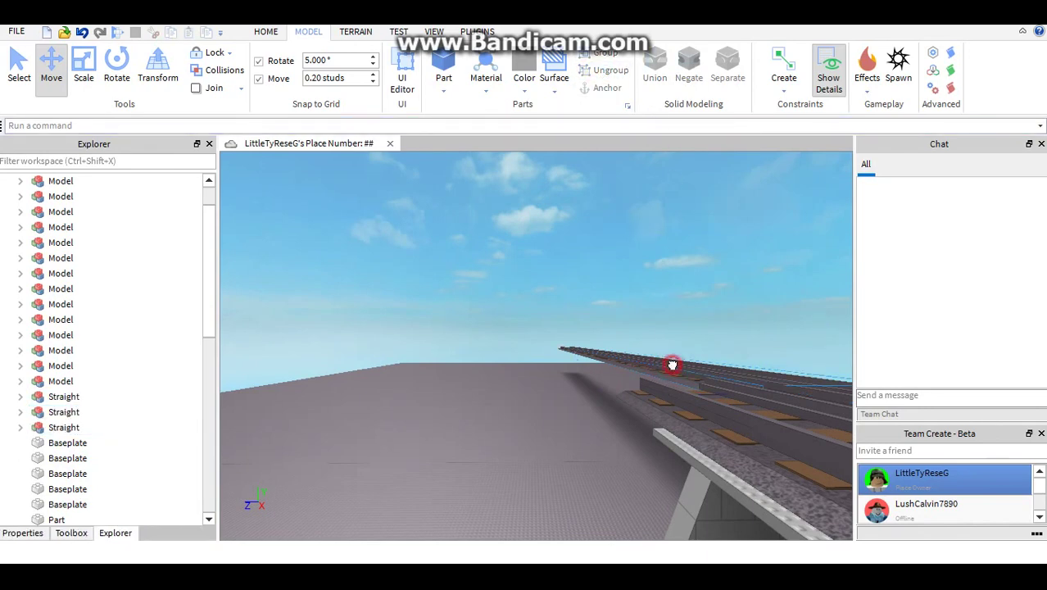
left_click(672, 366)
key("Delete")
Delete the straight section on the near half of the deck, leaving only the far track
right_click_drag(684, 357, 688, 358)
key("s")
key("w")
key("w")
key("a")
left_click(603, 409)
key("Delete")
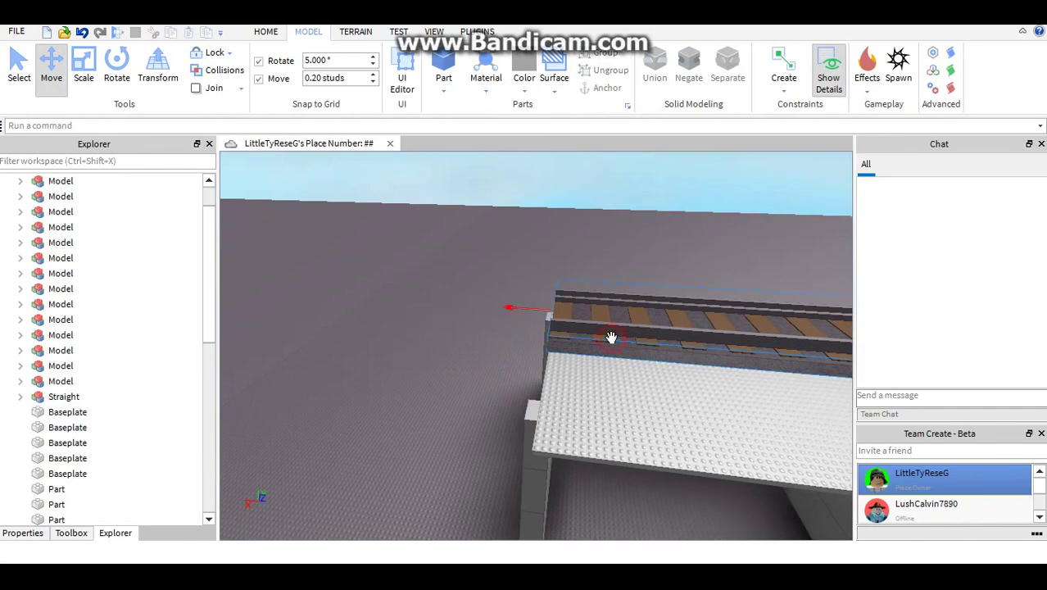
Duplicate the remaining straight track and move the copy sideways onto the empty half of the bridge deck
left_click(611, 337)
key("f")
key("ctrl+d")
left_click_drag(644, 268, 657, 312)
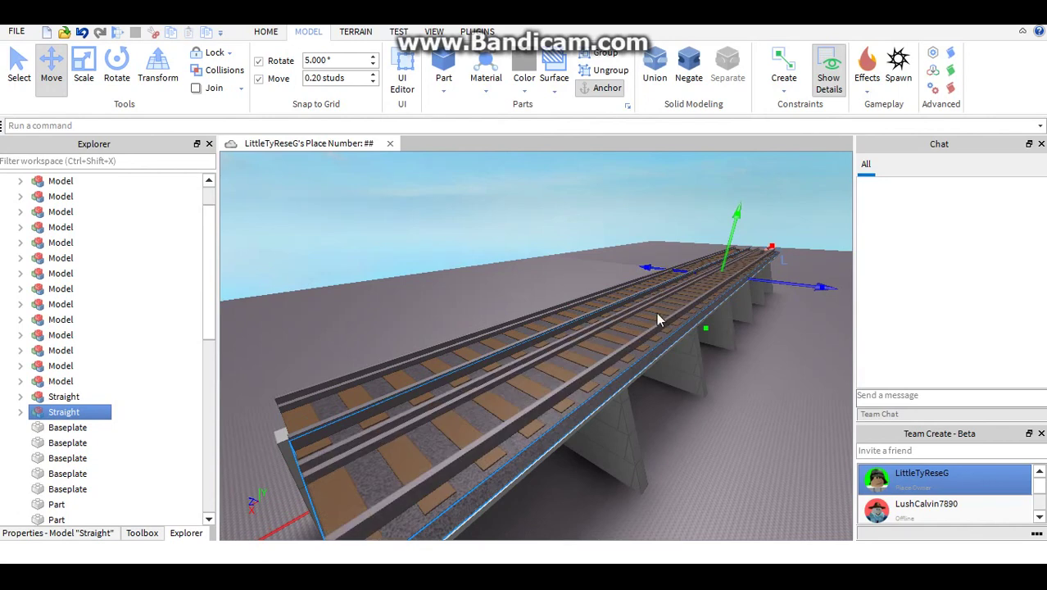
Browse the audio assets in the Toolbox and play the "twenty one" track
left_click(143, 533)
scroll(121, 428, "down", 3)
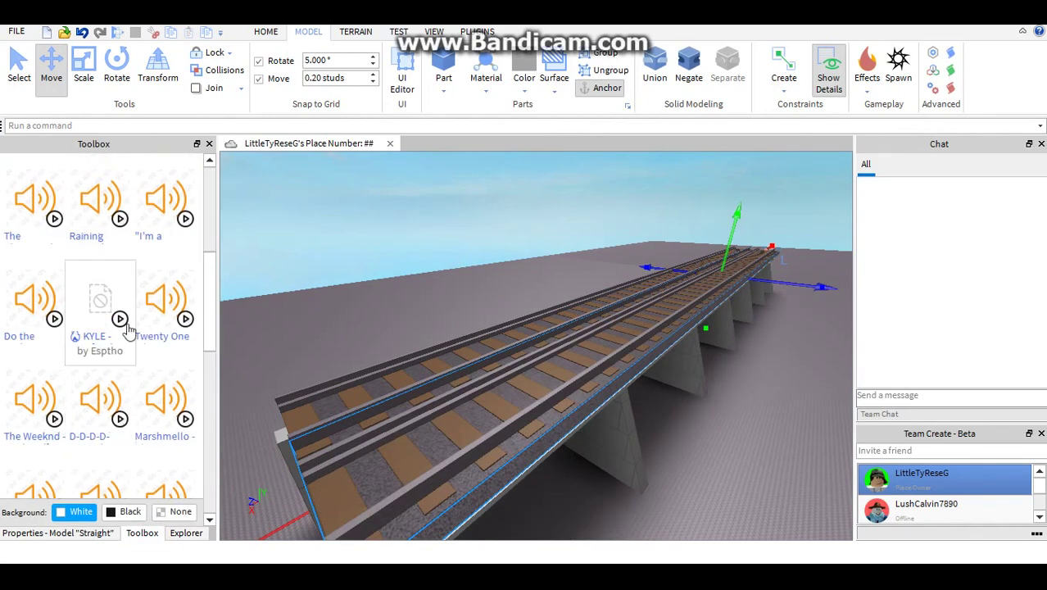
scroll(123, 328, "up", 2)
left_click(120, 258)
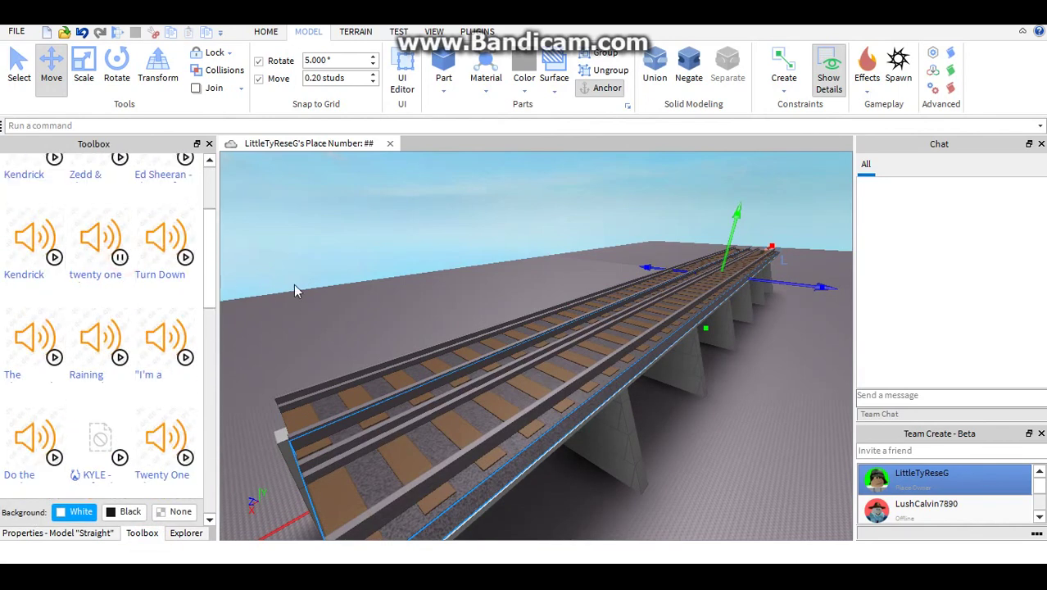
Select the bridge together with both tracks and its supports for moving
scroll(295, 284, "up", 5)
key("w")
right_click_drag(296, 285, 331, 290)
key("s")
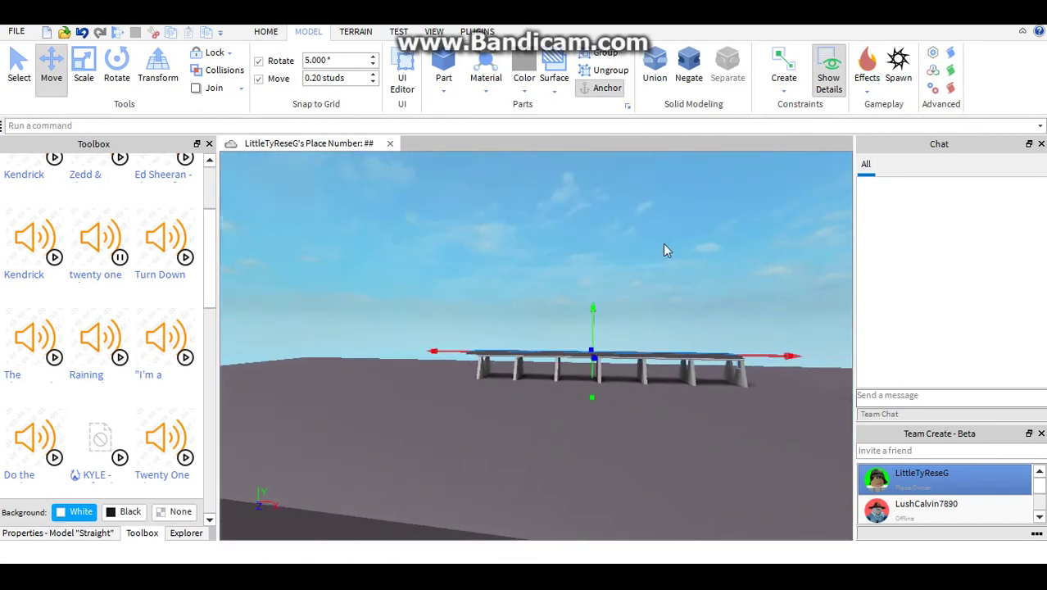
left_click_drag(795, 240, 500, 441)
scroll(518, 449, "up", 5)
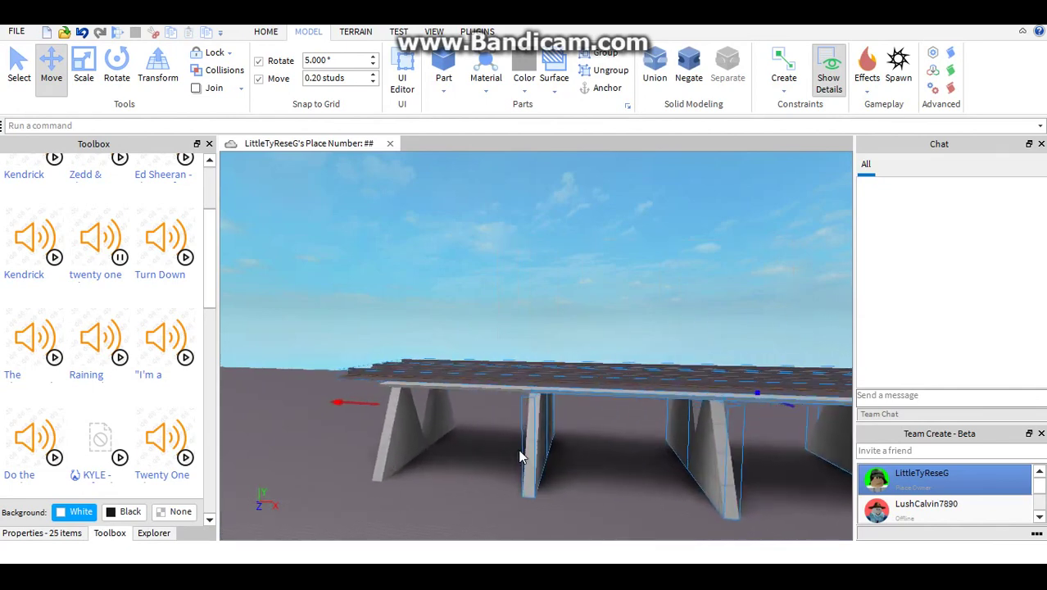
scroll(518, 449, "up", 5)
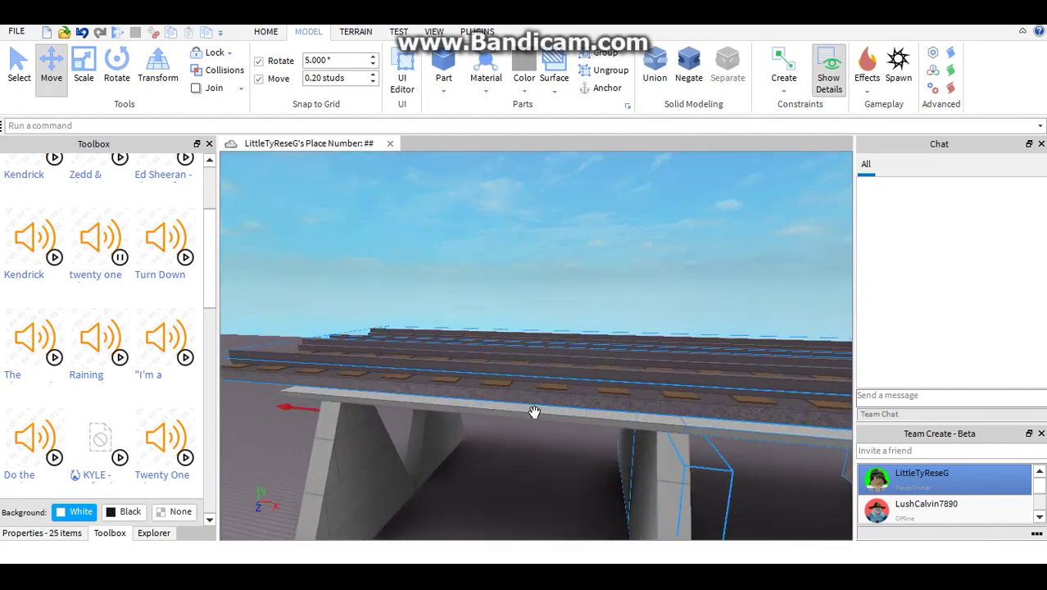
scroll(533, 413, "up", 8)
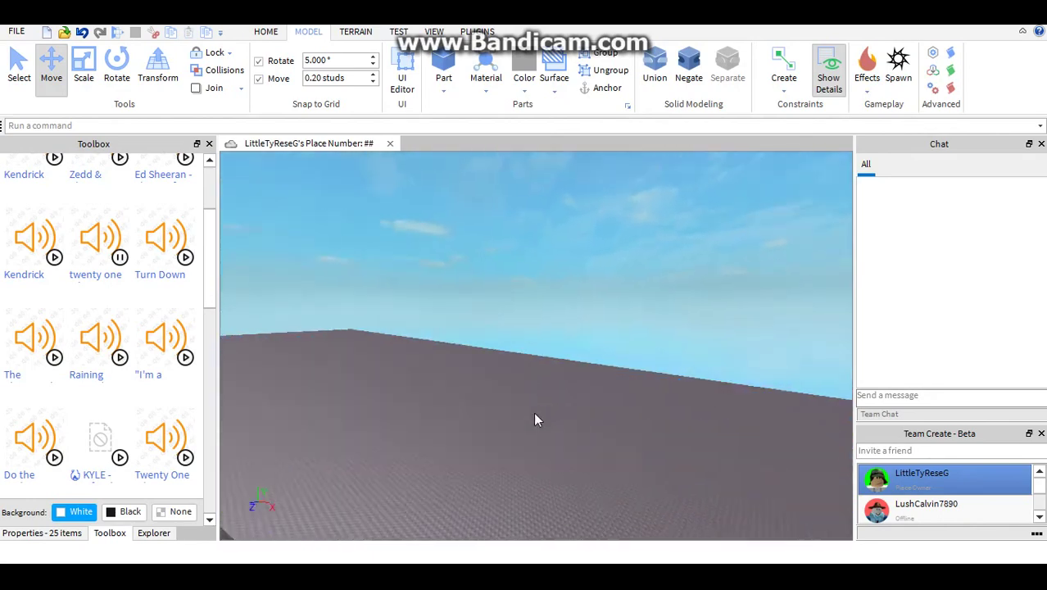
scroll(533, 420, "down", 10)
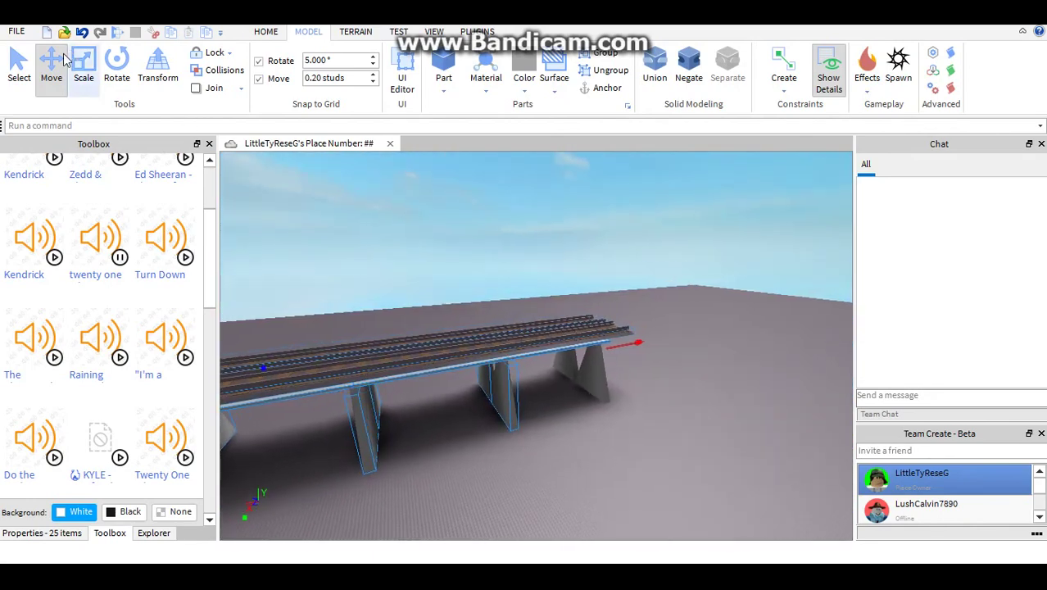
left_click(64, 62)
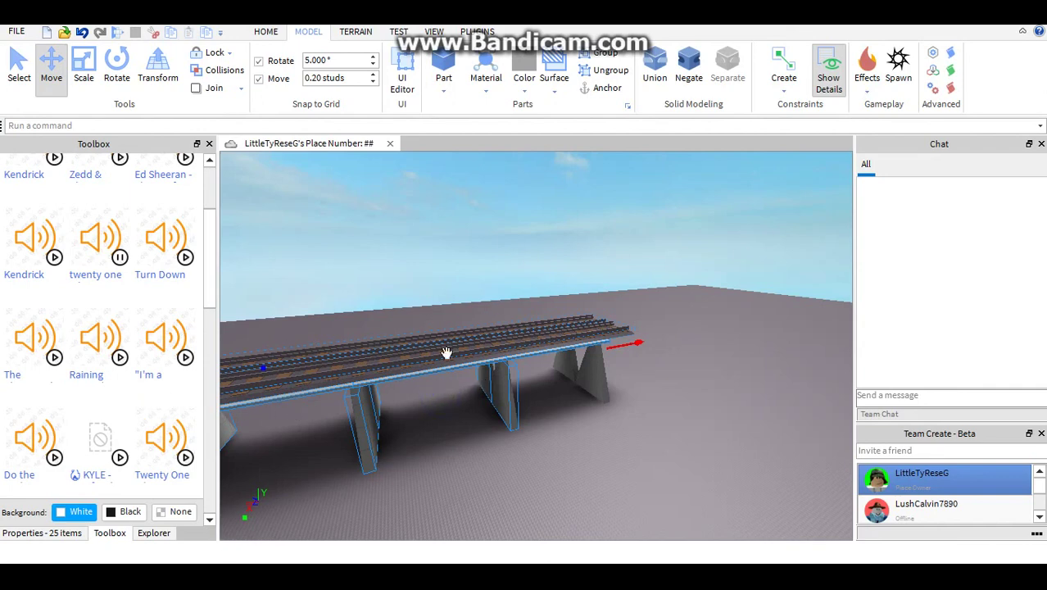
Duplicate the selected bridge and move the copy lengthwise until its deck and tracks join the original's end
mouse_move(396, 382)
left_mouse_down()
mouse_move(540, 341)
mouse_move(292, 381)
mouse_move(306, 354)
mouse_move(291, 337)
mouse_move(412, 390)
left_mouse_up()
key("w")
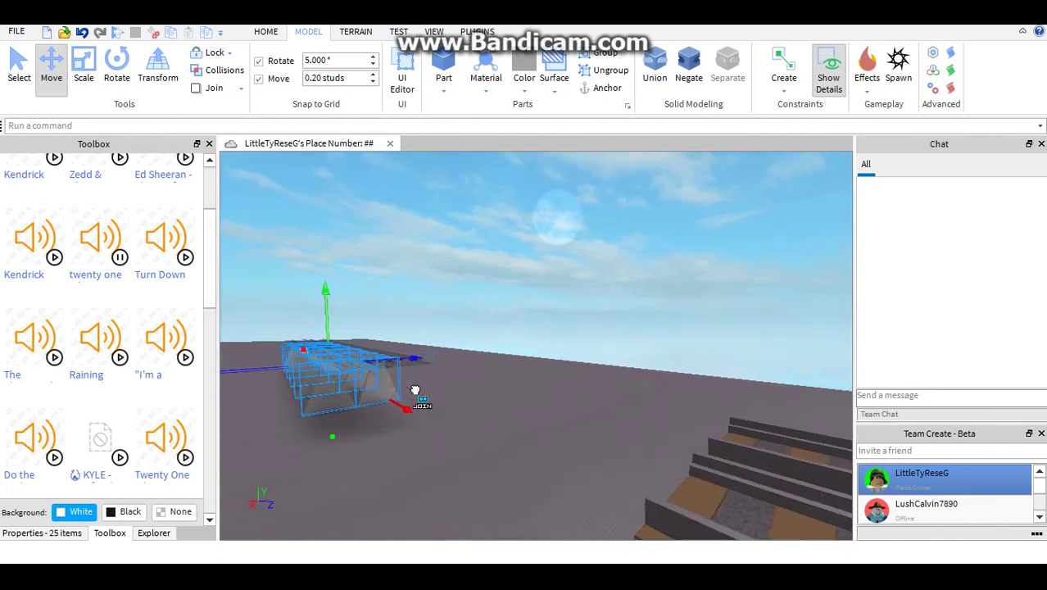
right_click_drag(416, 390, 416, 391)
left_click_drag(417, 391, 657, 400)
key("w")
mouse_move(657, 400)
right_mouse_down()
mouse_move(657, 389)
mouse_move(657, 398)
right_mouse_up()
scroll(656, 395, "down", 6)
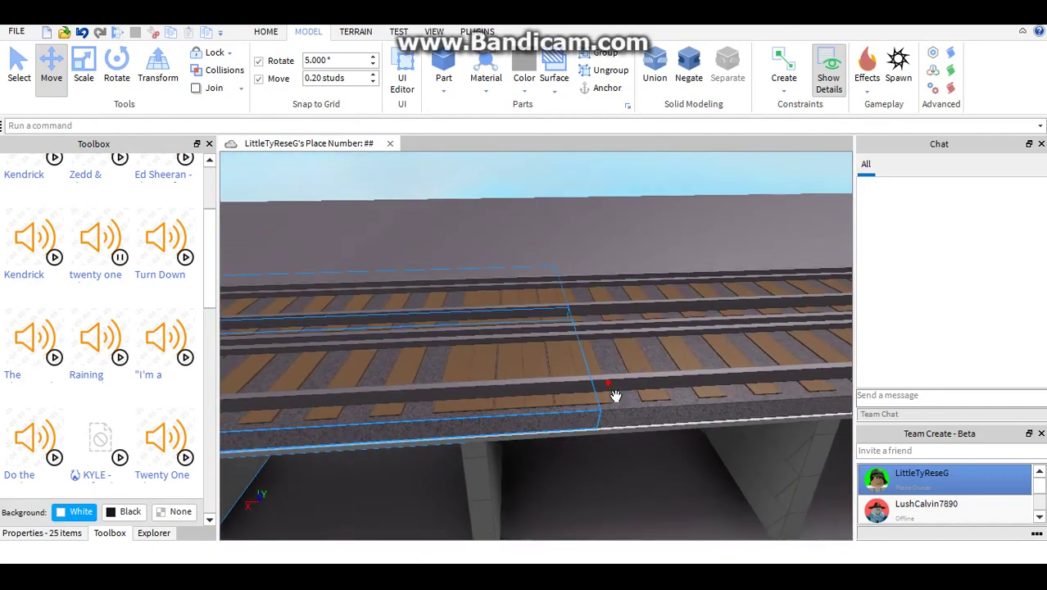
left_click_drag(612, 383, 613, 383)
scroll(608, 257, "down", 5)
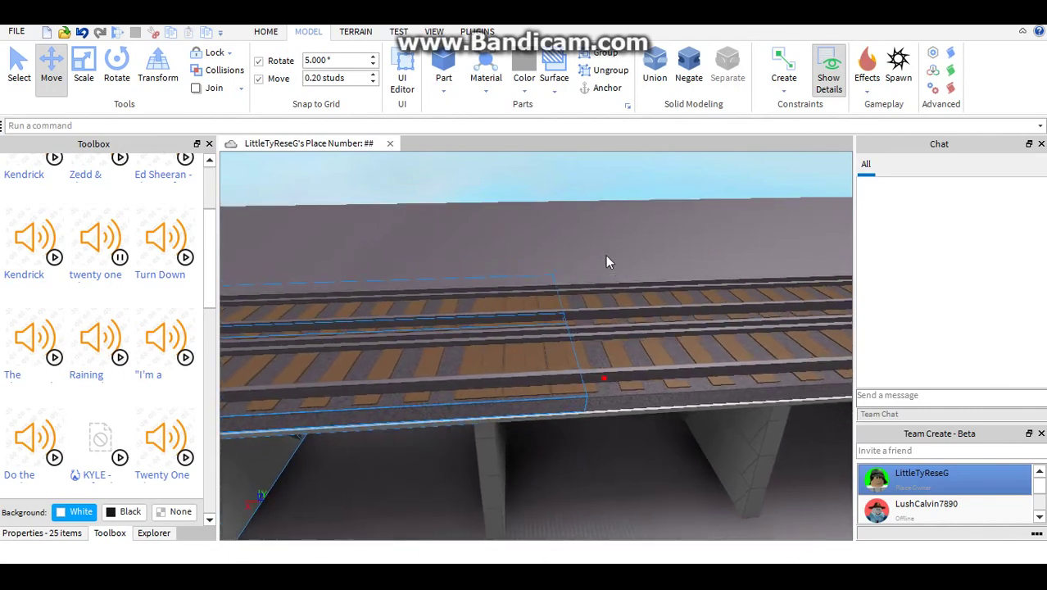
scroll(624, 274, "up", 2)
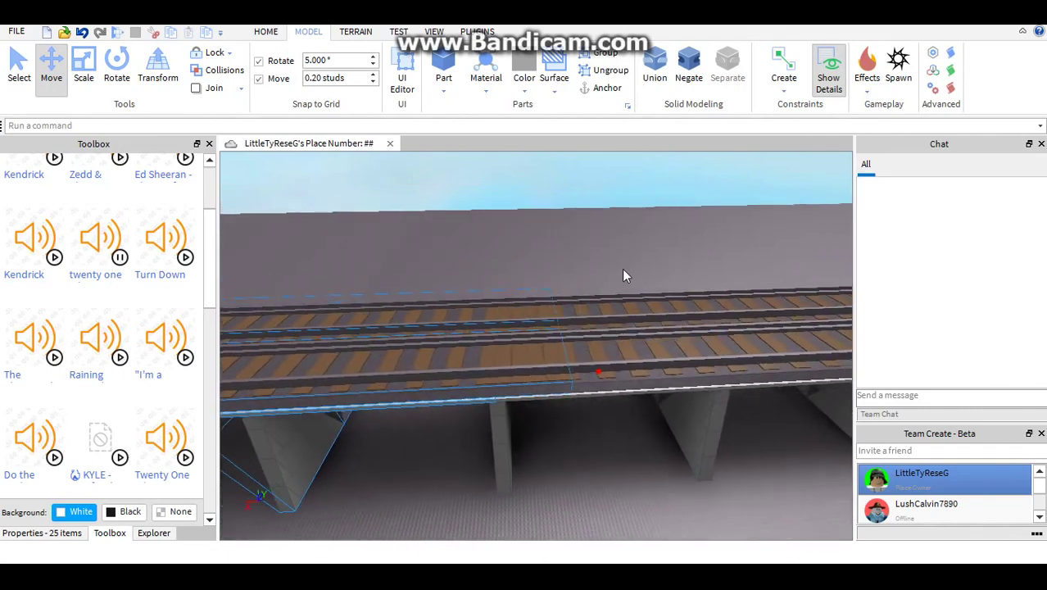
scroll(623, 270, "down", 3)
left_click(624, 270)
Try to union all parts of the extended double-track bridge
right_click_drag(623, 269, 595, 263)
scroll(623, 270, "down", 2)
scroll(624, 270, "down", 2)
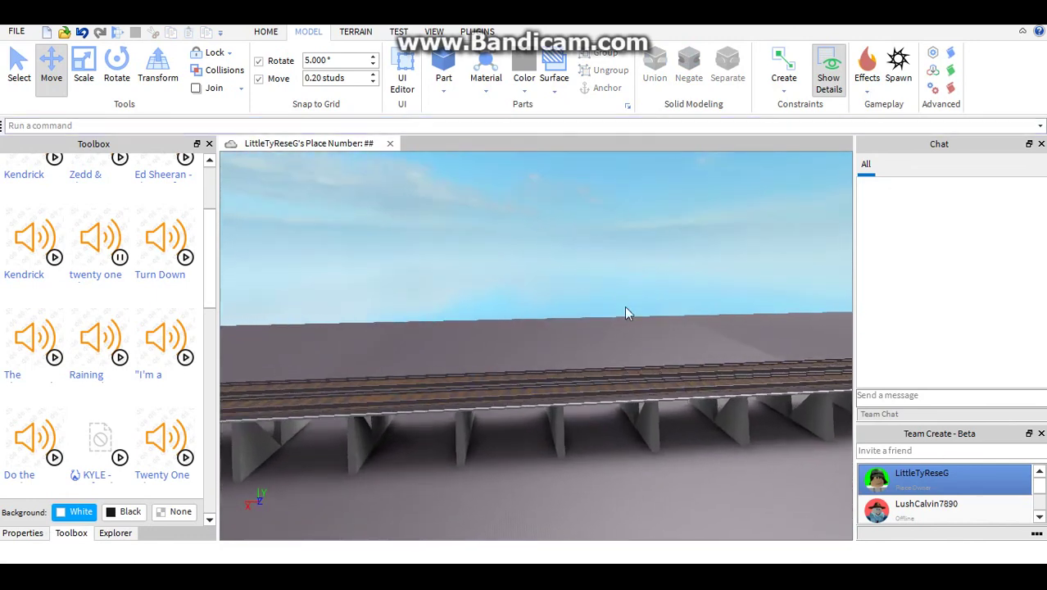
scroll(614, 419, "down", 3)
left_click_drag(752, 294, 220, 474)
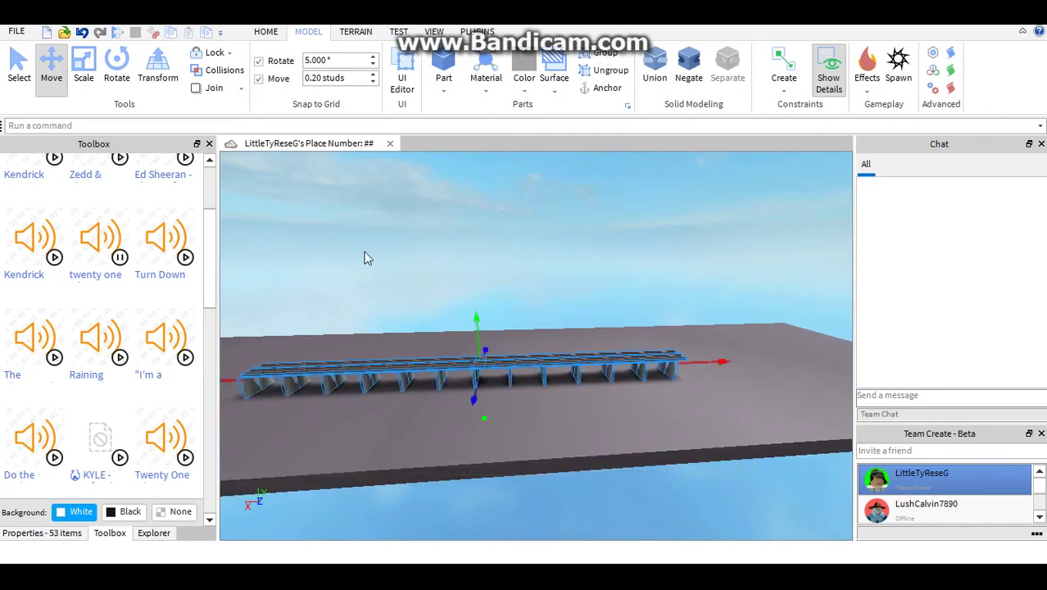
left_click(655, 57)
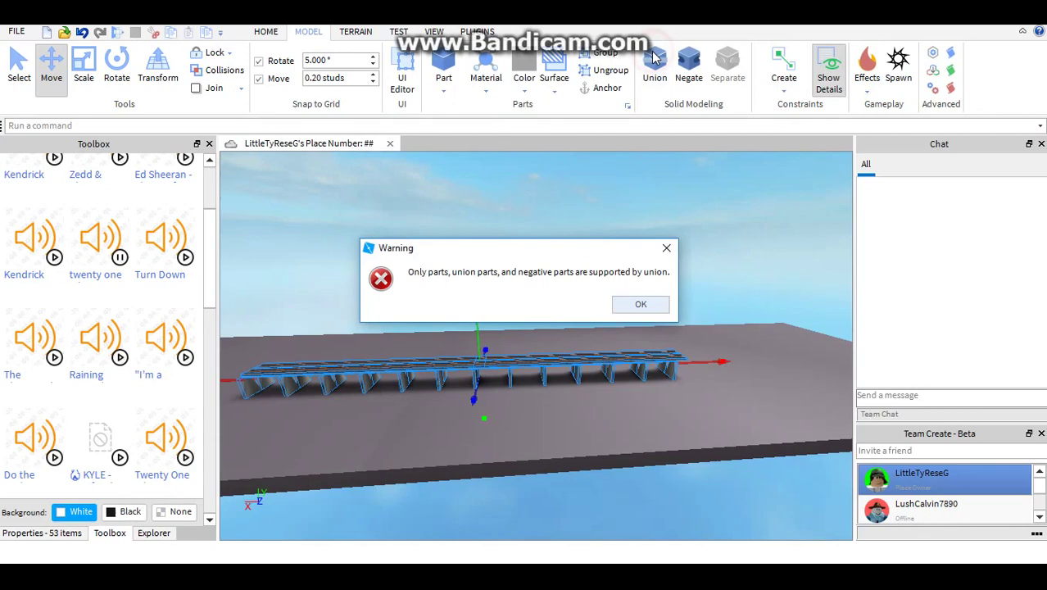
left_click(640, 304)
Insert a wedge part on the baseplate beside the bridge supports
scroll(660, 255, "up", 5)
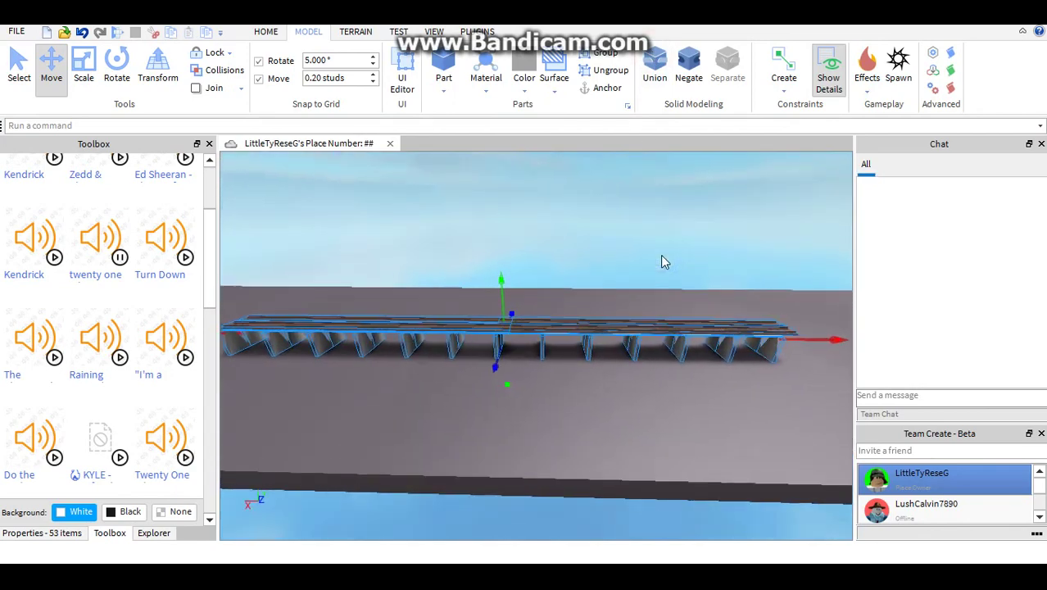
key("w")
left_click(550, 472)
right_click_drag(550, 472, 551, 473)
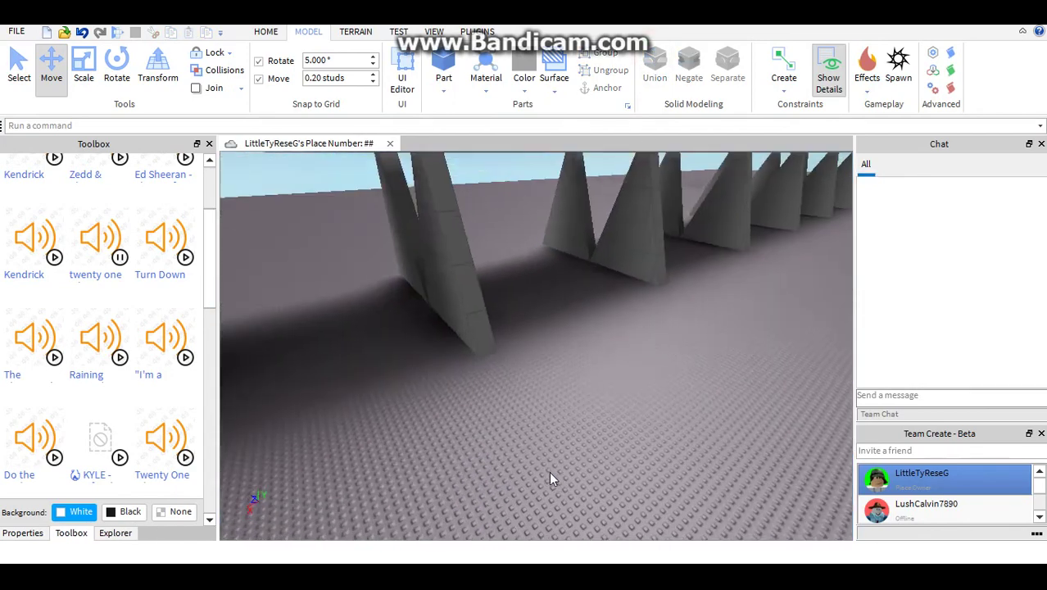
left_click(441, 87)
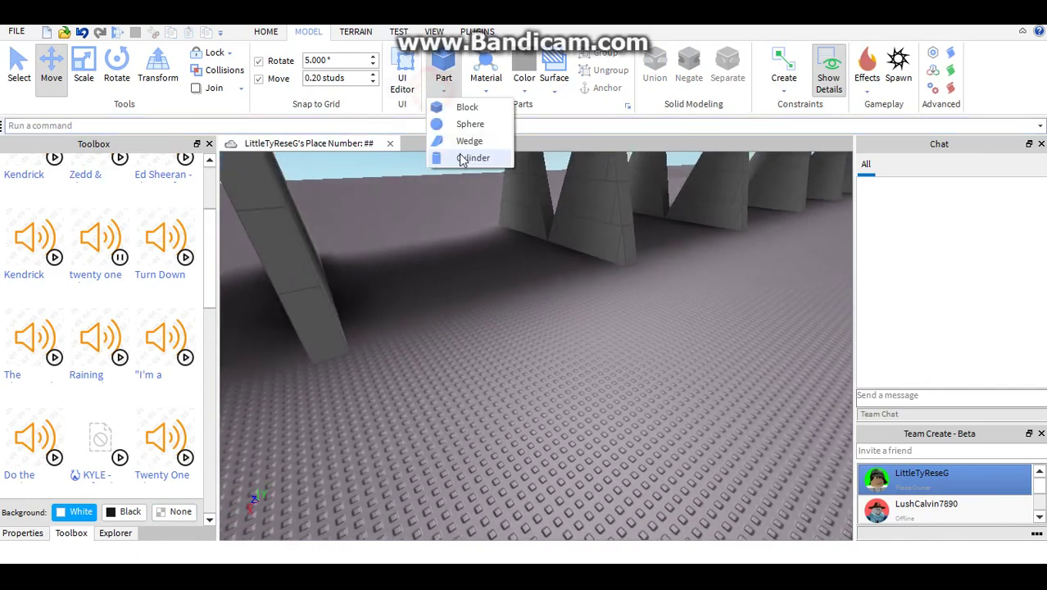
left_click(459, 144)
scroll(583, 340, "up", 6)
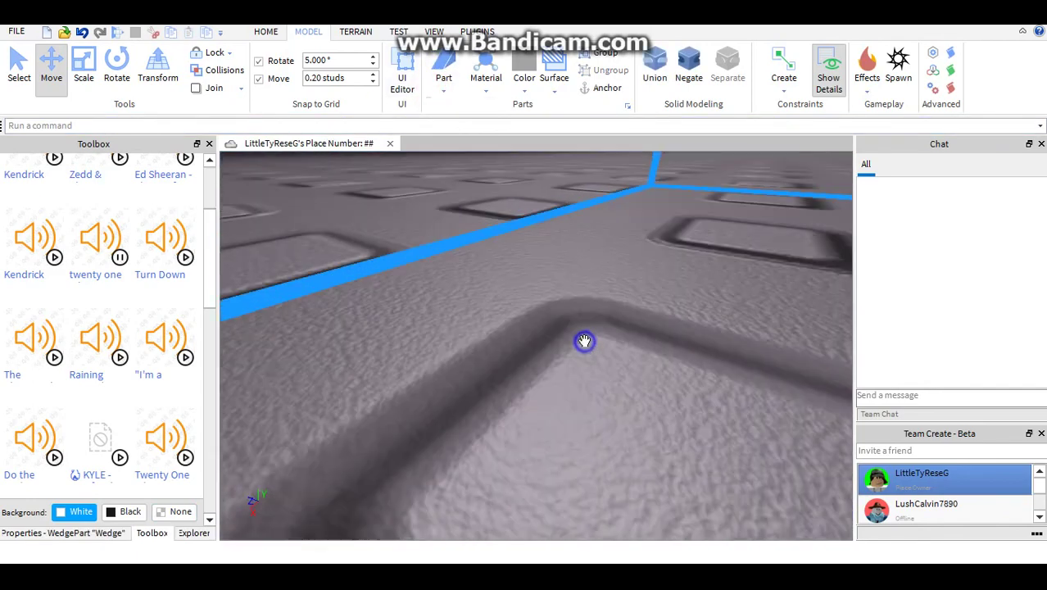
scroll(587, 335, "down", 3)
Tilt the wedge until its studded face points up and give that face a Smooth surface
key("ctrl+t")
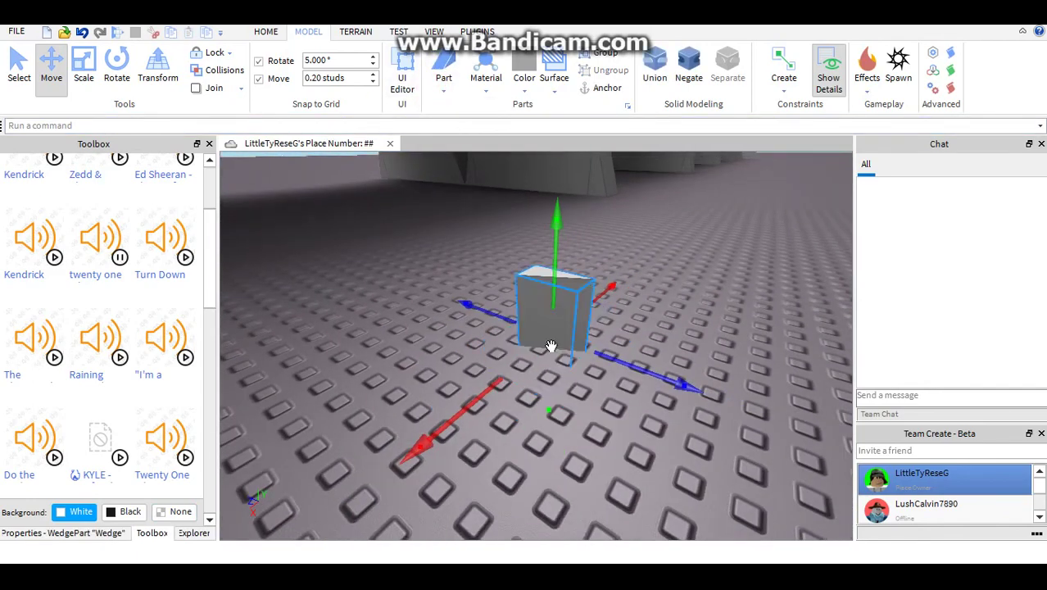
key("ctrl+t")
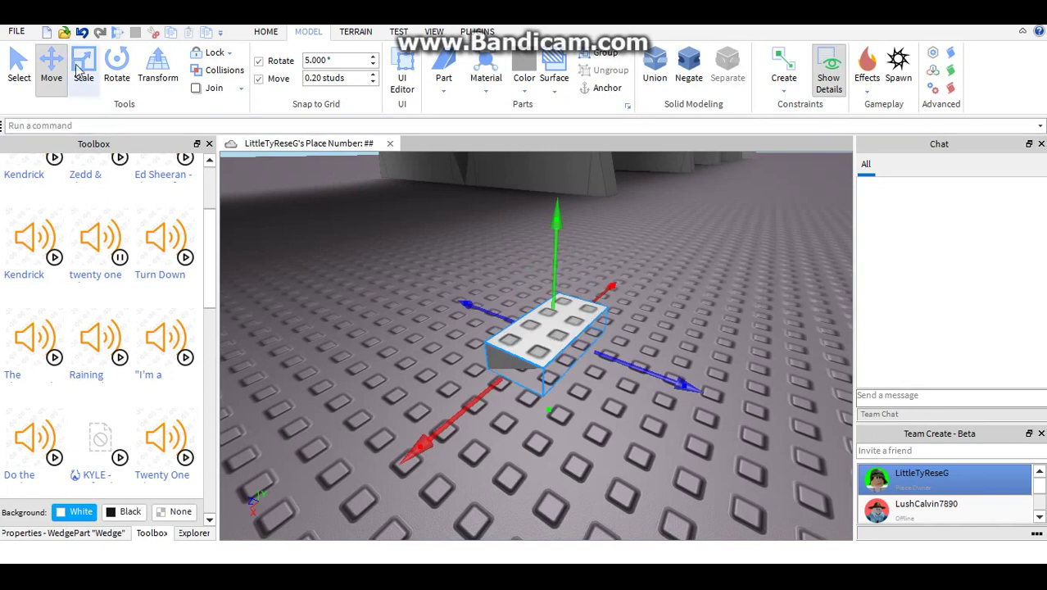
left_click(551, 78)
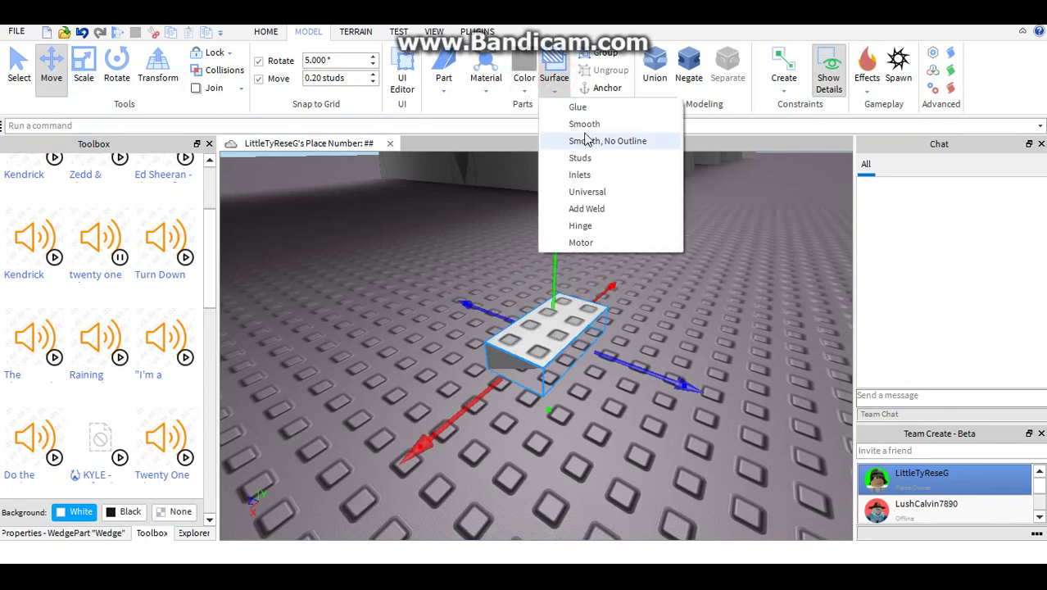
left_click(577, 129)
left_click(561, 333)
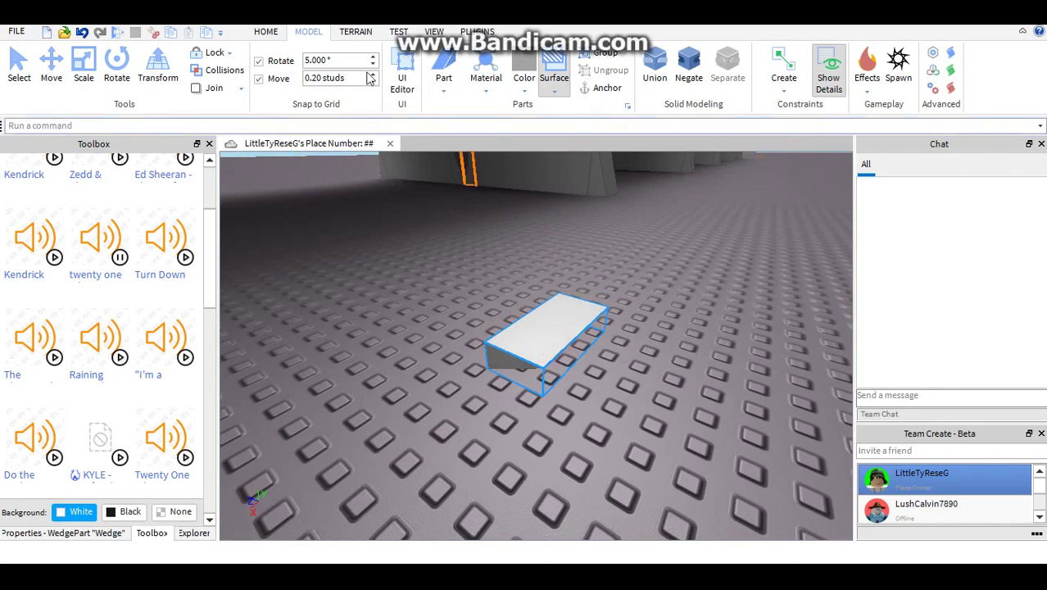
Set the move snap to 1.00 studs and reposition the wedge on the baseplate with its smooth face sloping
left_click(51, 70)
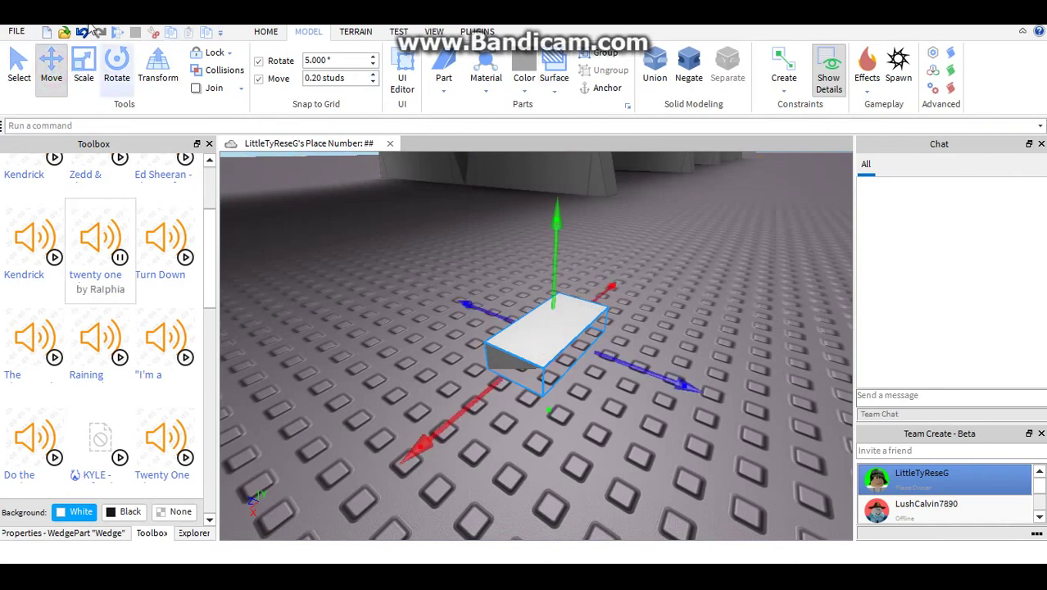
left_click(83, 67)
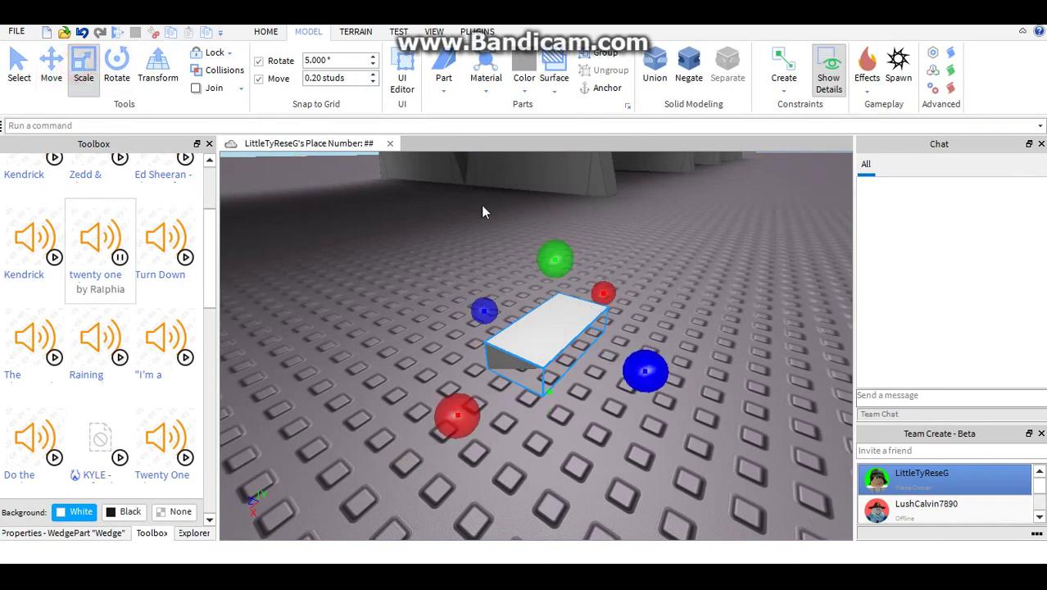
left_click(372, 75)
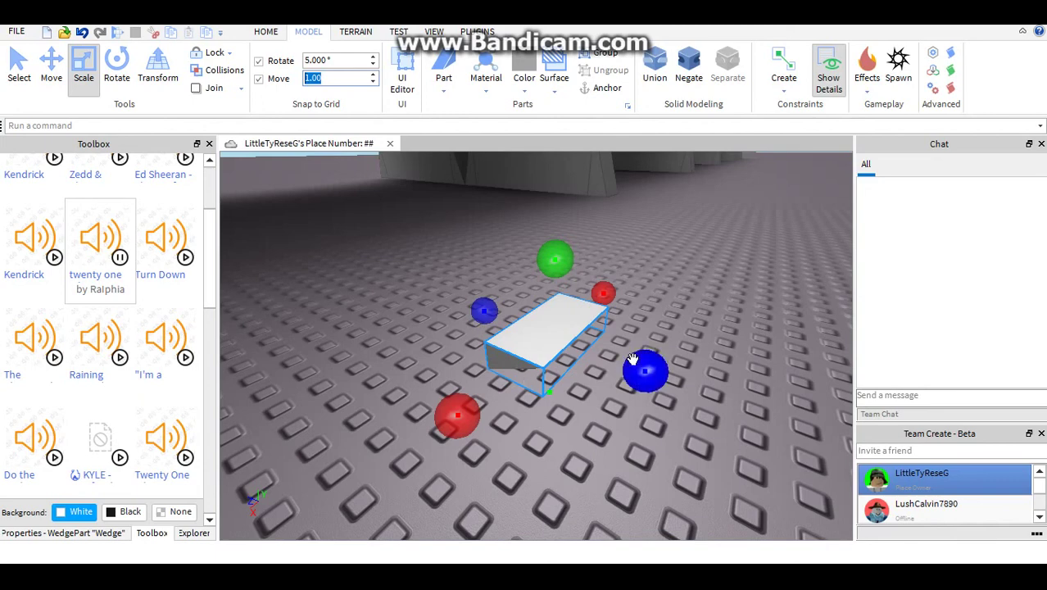
left_click_drag(540, 357, 545, 385)
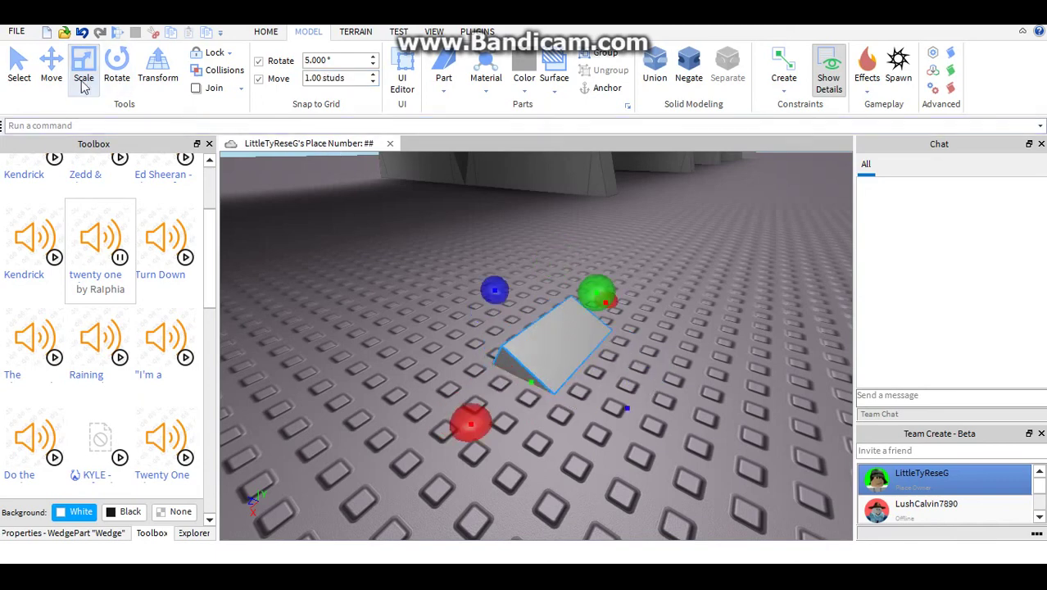
Turn and tilt the wedge in quarter turns until its flat rectangular face points straight up
left_click(52, 70)
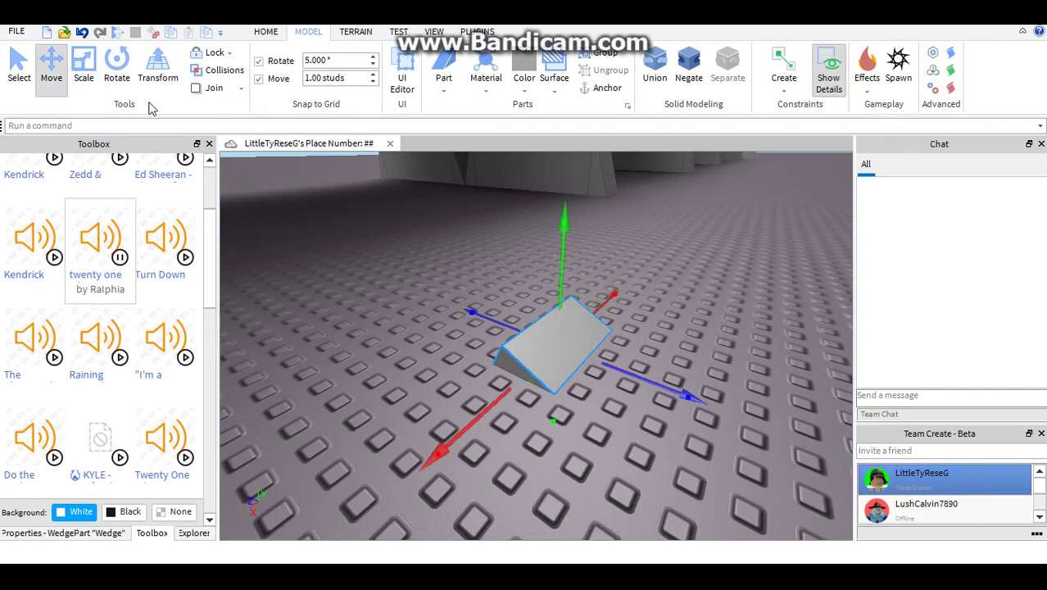
left_click(116, 75)
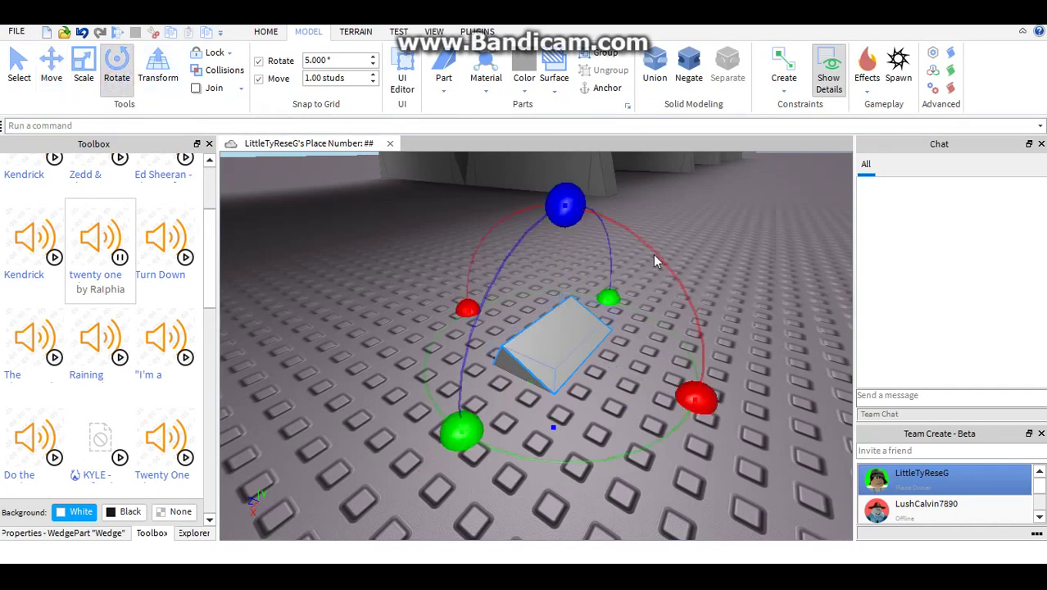
key("ctrl+t")
key("ctrl+t")
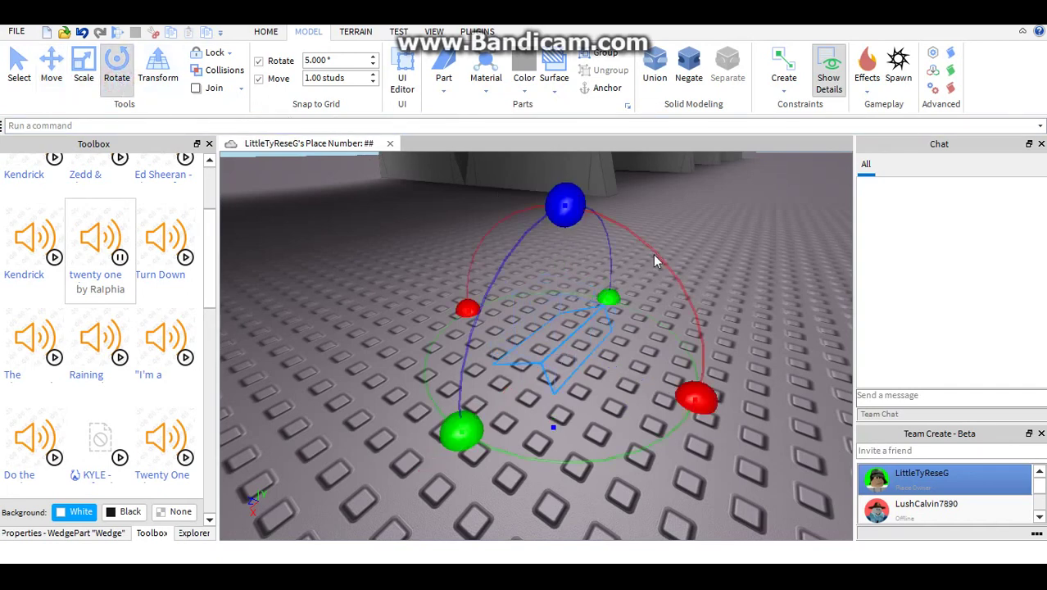
key("ctrl+t")
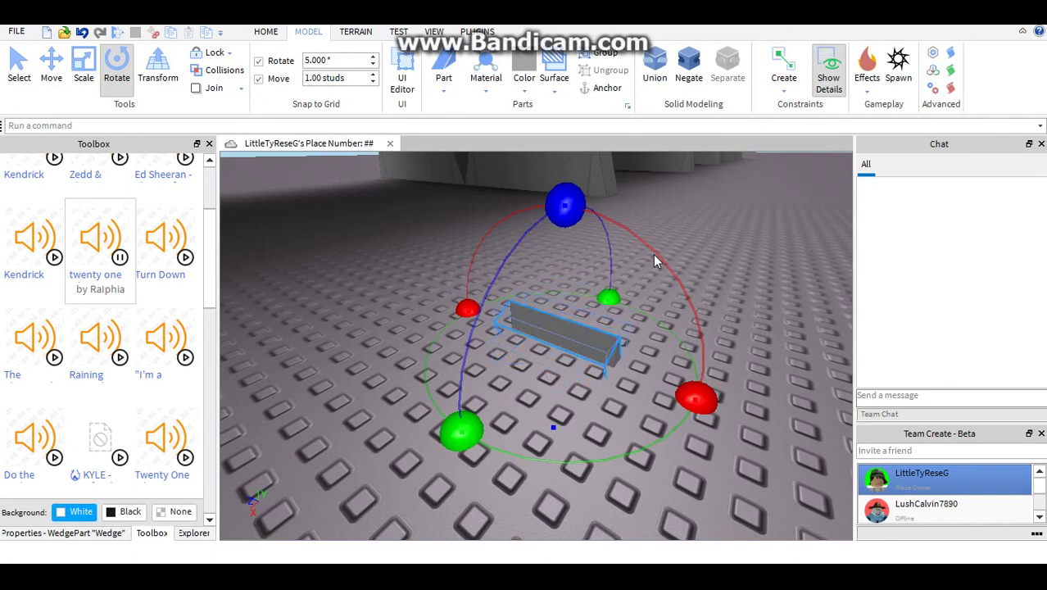
key("ctrl+t")
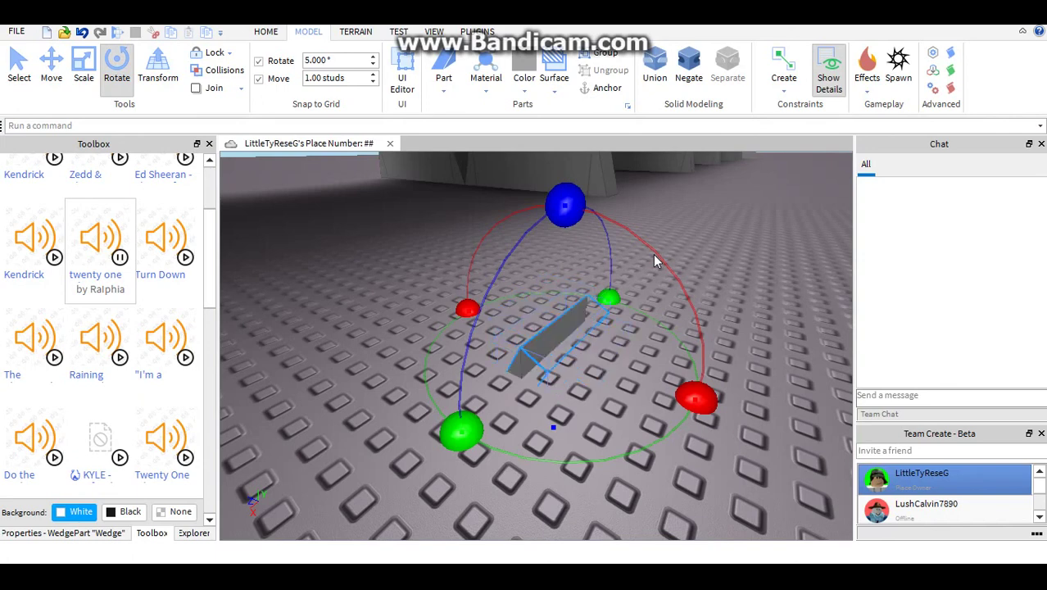
key("ctrl+t")
key("ctrl+t")
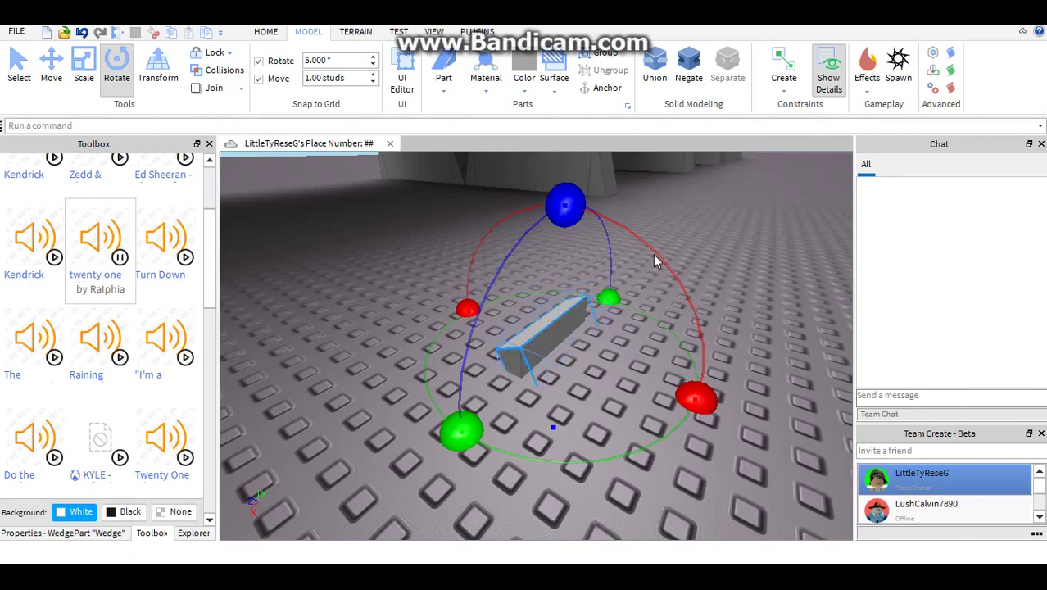
left_click_drag(542, 329, 532, 359)
key("ctrl+t")
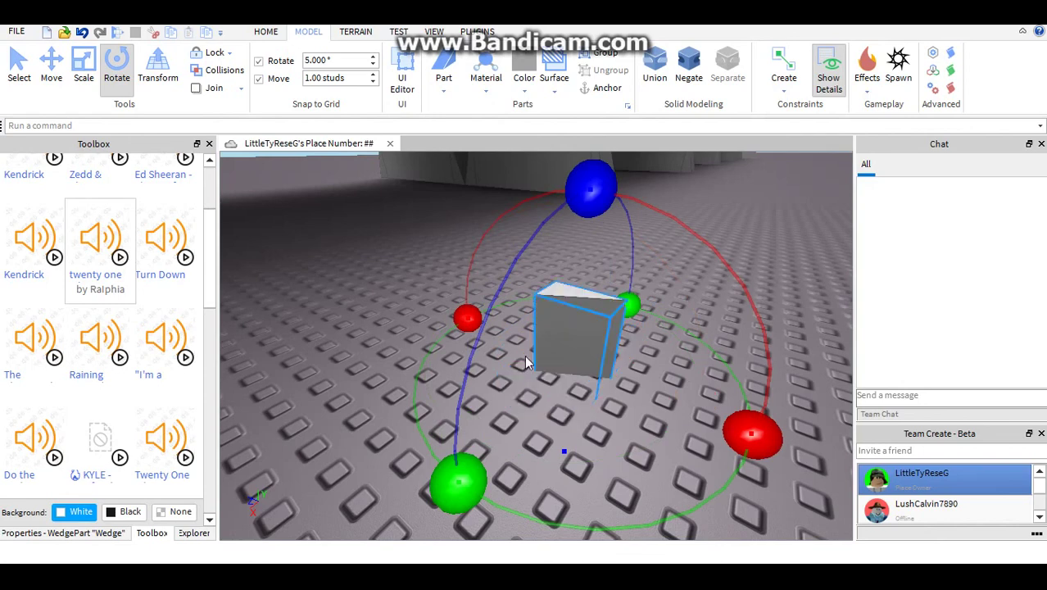
key("ctrl+t")
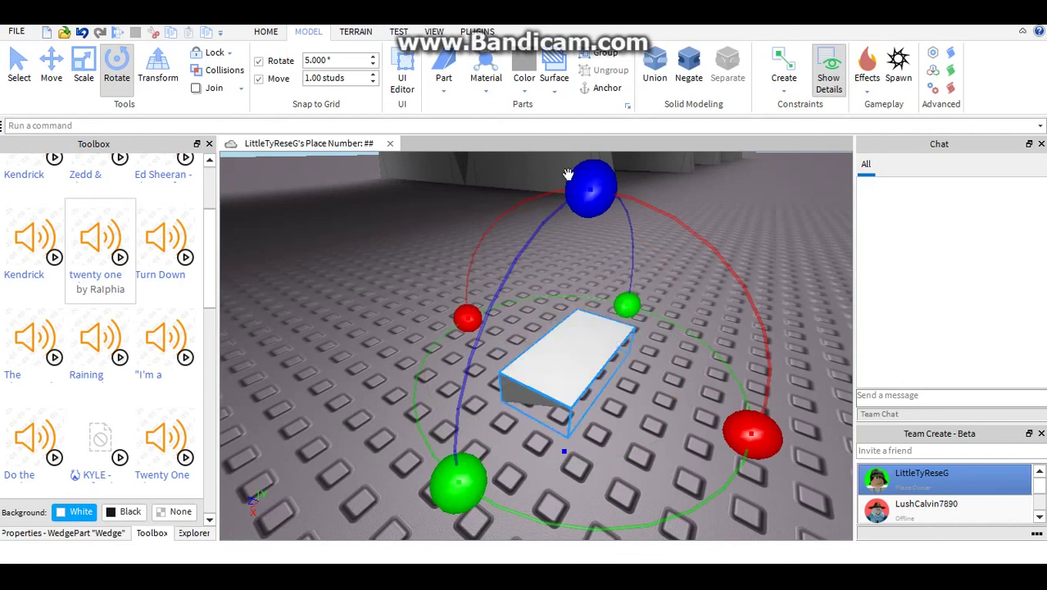
Scale the wedge to make it longer toward its thin end and several studs taller
left_click(84, 70)
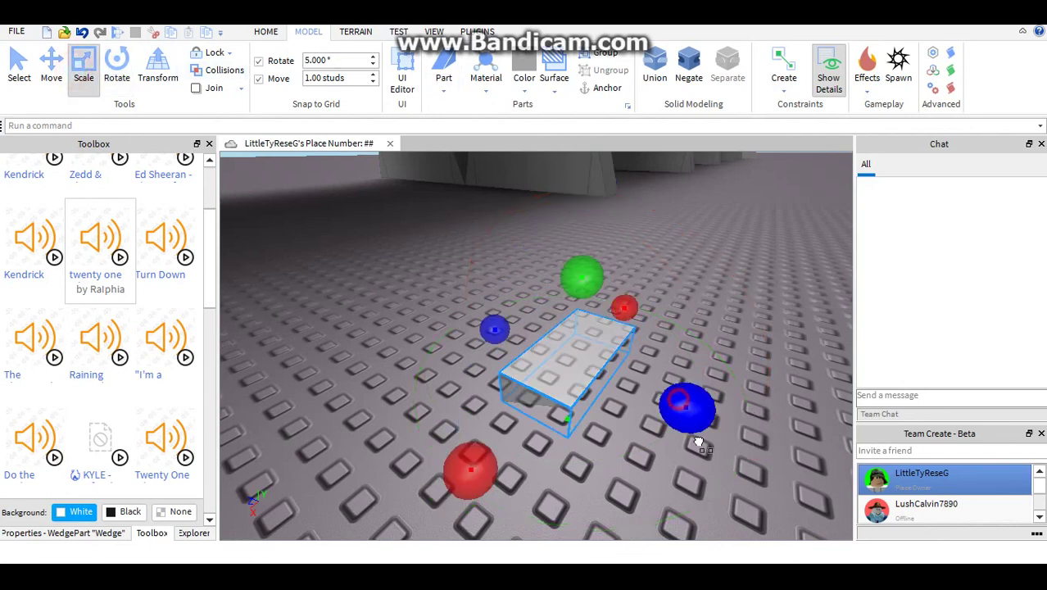
scroll(760, 481, "down", 2)
left_click_drag(699, 442, 762, 478)
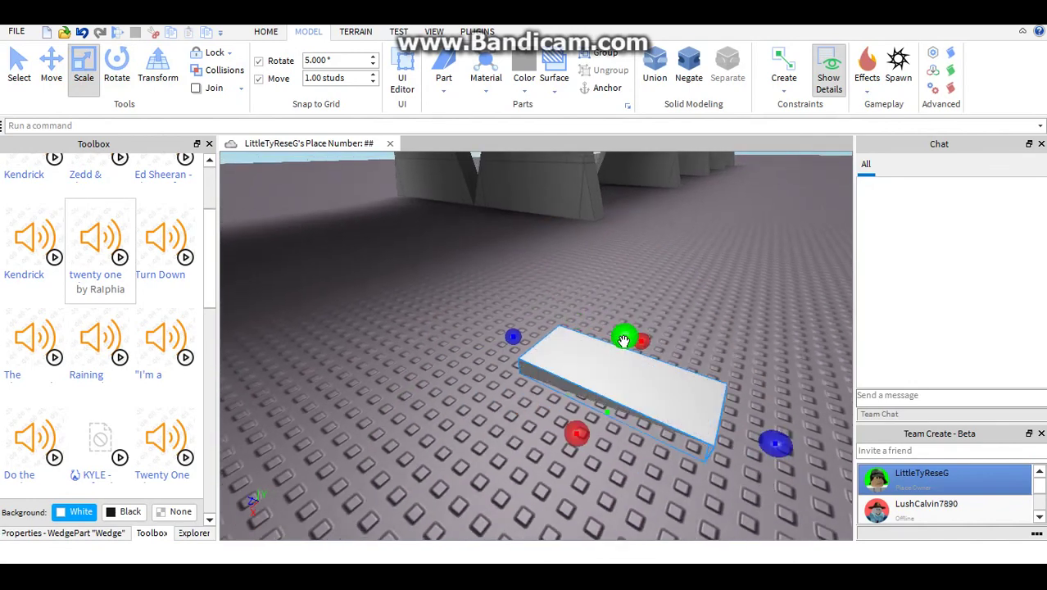
left_click_drag(623, 340, 653, 261)
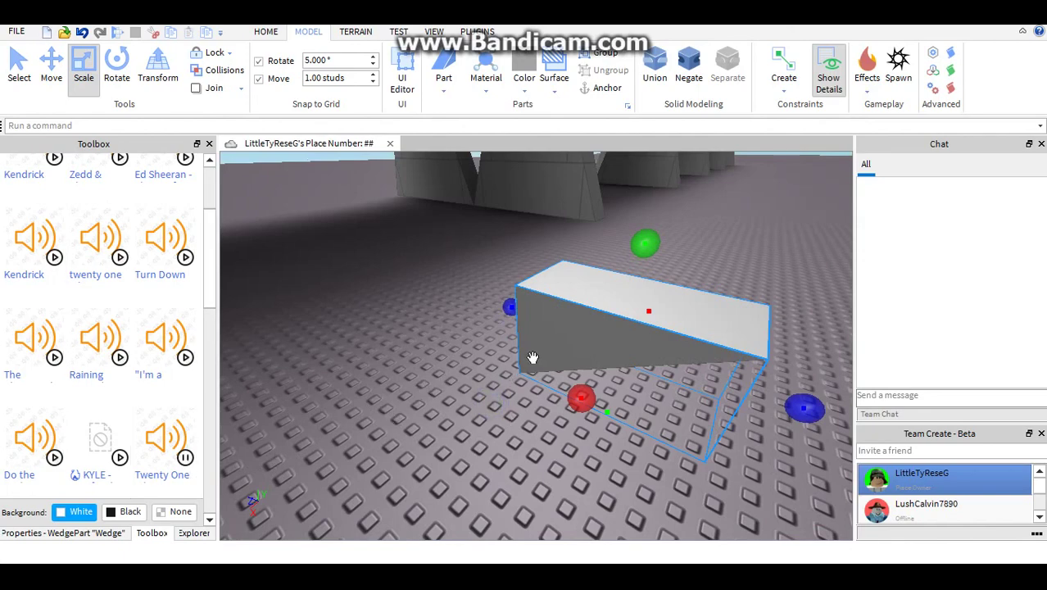
Widen the enlarged wedge until it forms a broad block with a sloping underside
right_click_drag(535, 356, 506, 328)
key("d")
key("a")
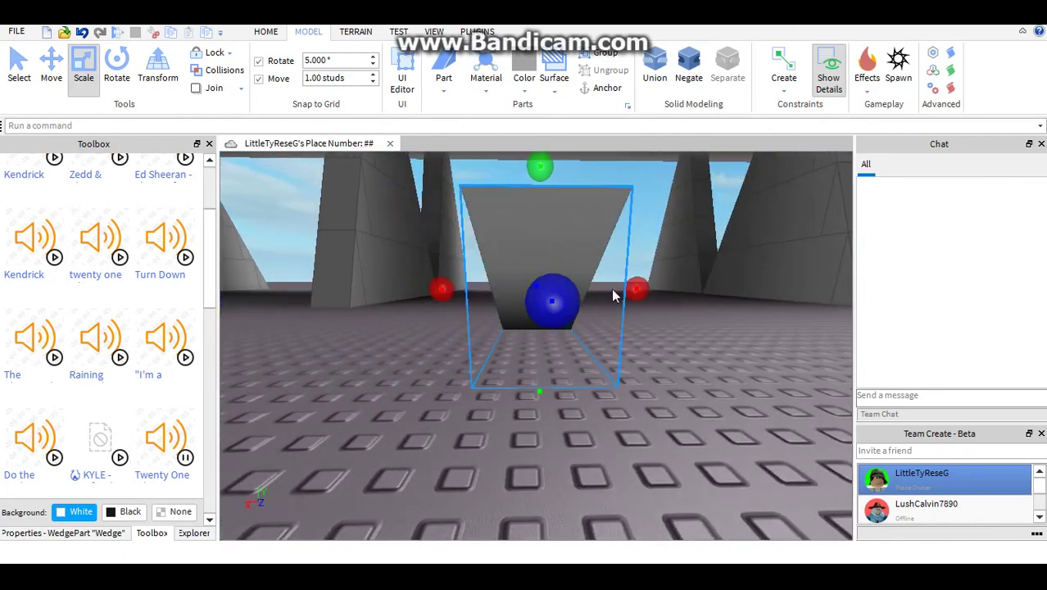
left_click_drag(644, 296, 732, 350)
key("w")
right_click_drag(773, 334, 754, 347)
key("s")
key("d")
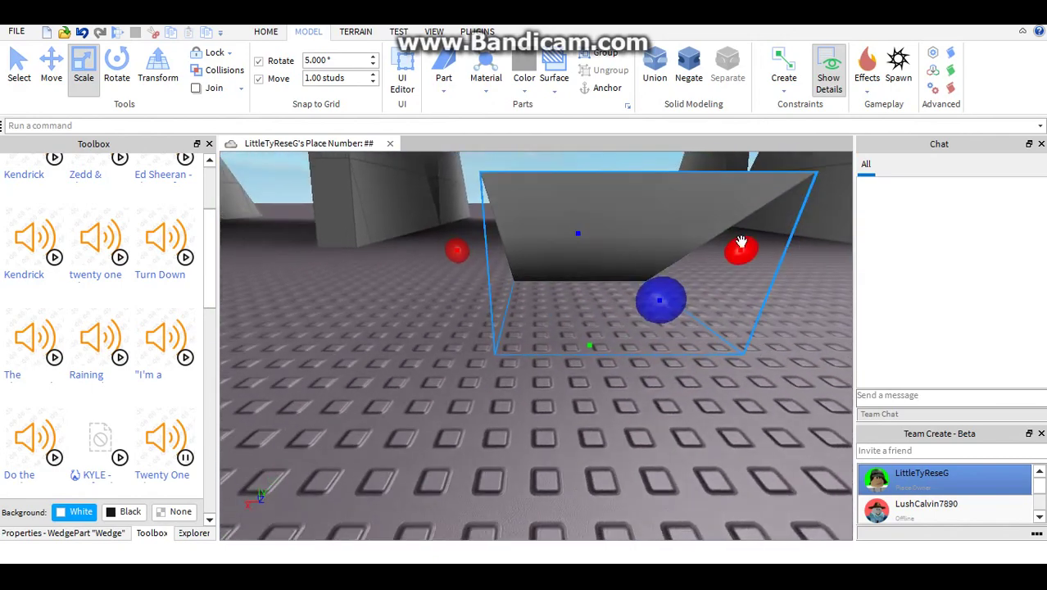
left_click_drag(746, 244, 763, 249, "ctrl")
key("s")
right_click_drag(763, 248, 785, 247)
key("w")
key("s")
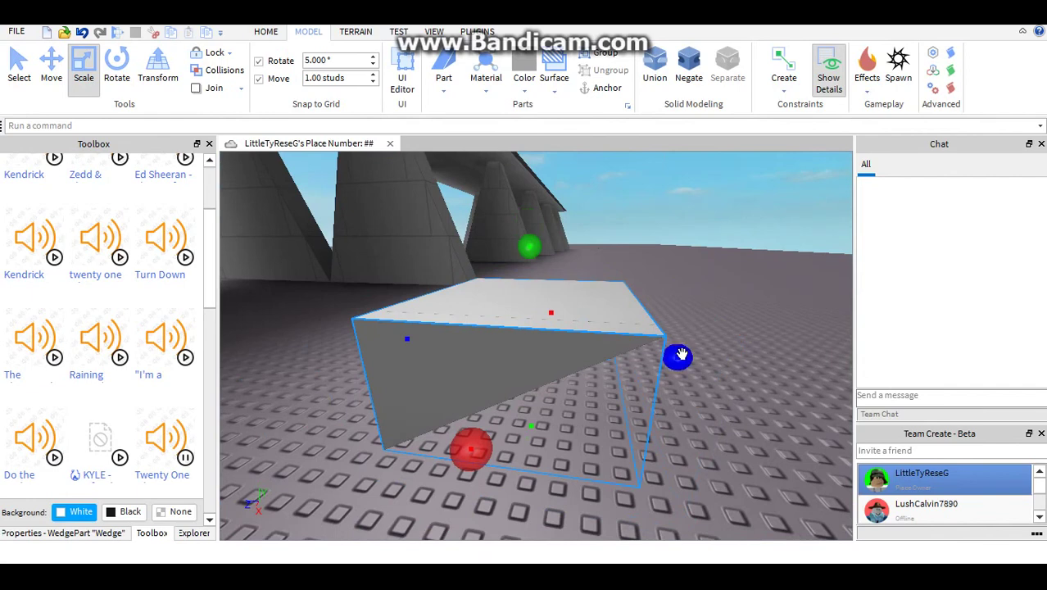
Duplicate the wedge and make the overlapping copy shorter in length and height than the original
left_click_drag(682, 354, 634, 381)
right_click_drag(634, 381, 560, 407)
left_click_drag(612, 335, 627, 344)
right_click_drag(627, 345, 629, 360)
key("d")
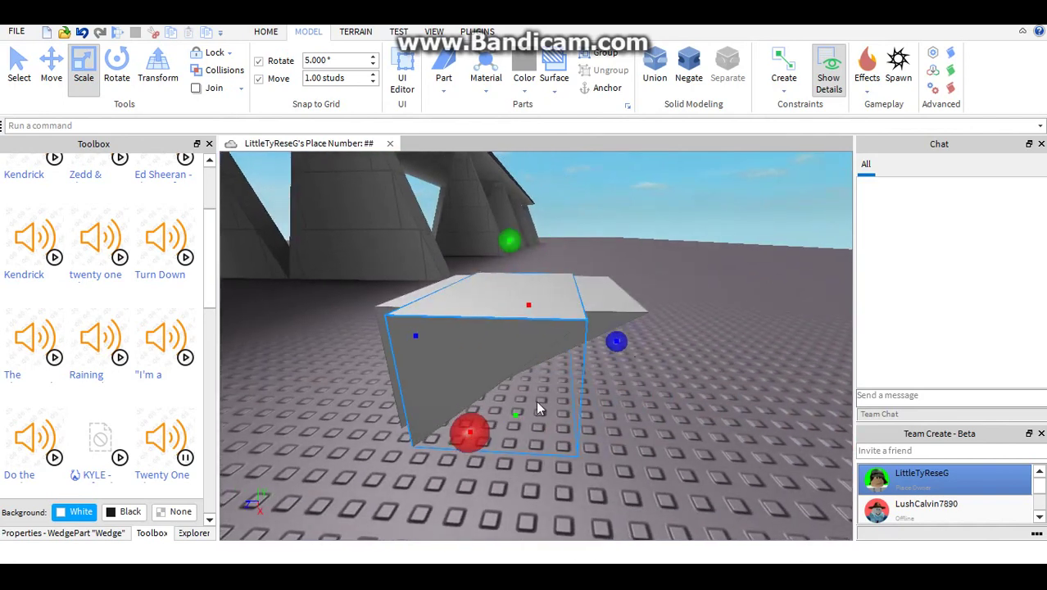
left_click_drag(526, 411, 541, 389)
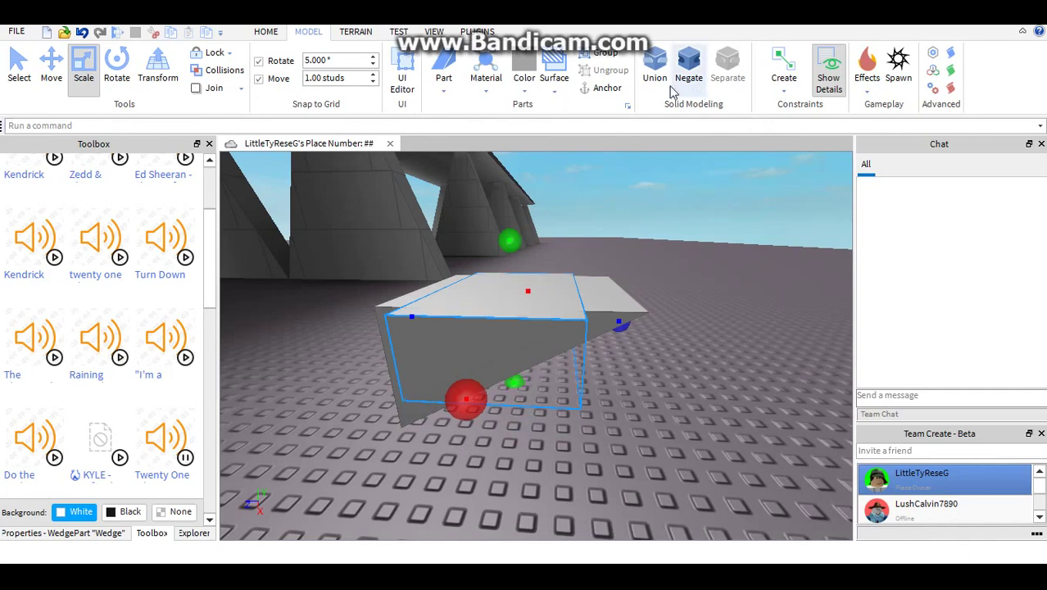
Try to cut the original wedge with the negated smaller copy, and undo the union
left_click(606, 304, "ctrl")
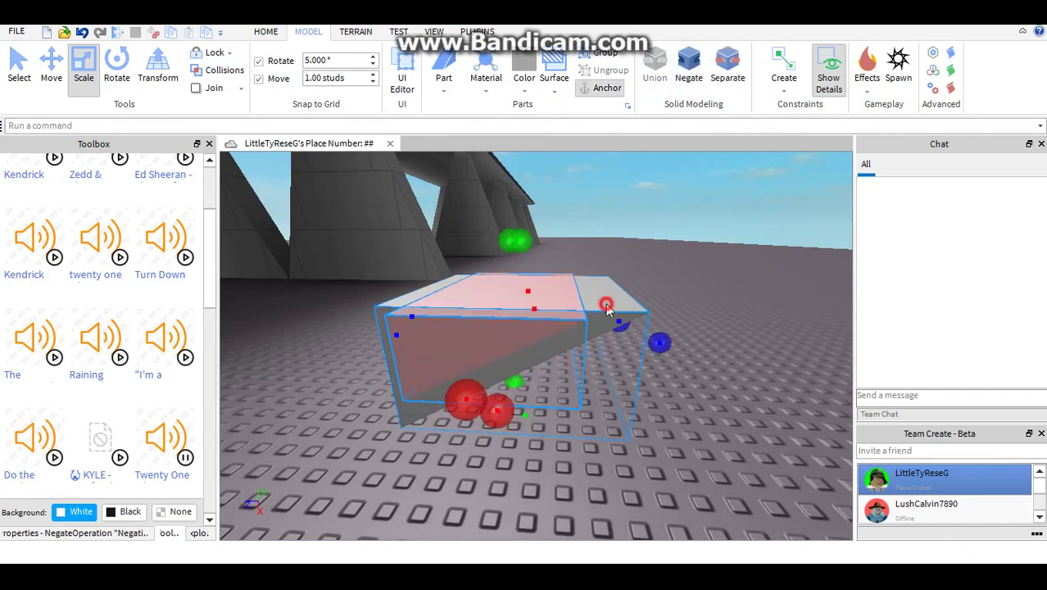
left_click(658, 52)
left_click(657, 57)
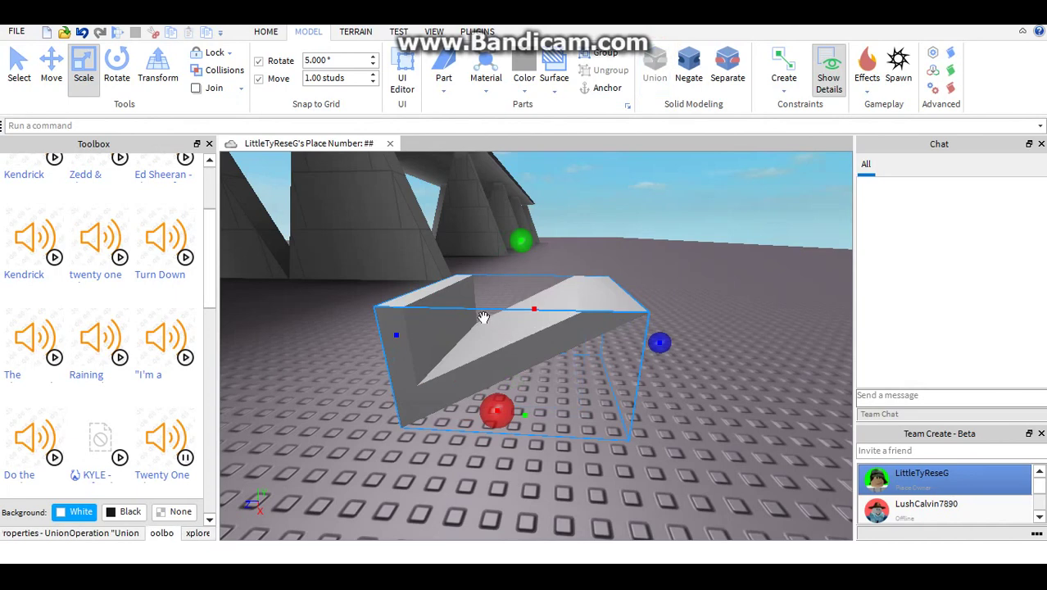
left_click(82, 33)
Separate the negated copy back into a normal wedge and extend it past the original wedge's tall end
middle_click_drag(312, 246, 484, 245)
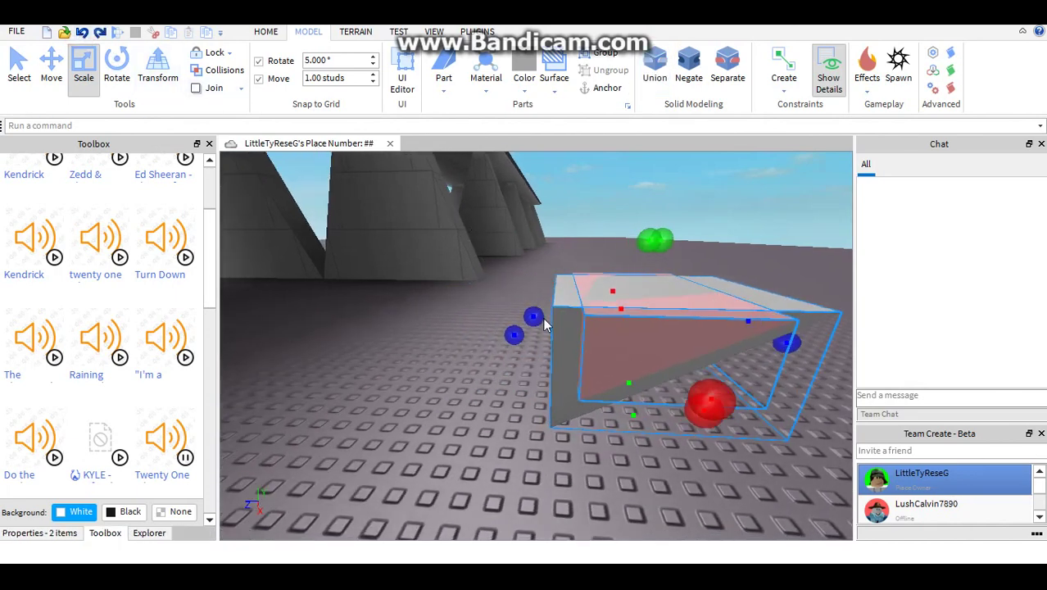
mouse_move(534, 316)
left_mouse_down()
mouse_move(518, 326)
mouse_move(530, 329)
mouse_move(533, 318)
mouse_move(518, 319)
left_mouse_up()
left_click(714, 73)
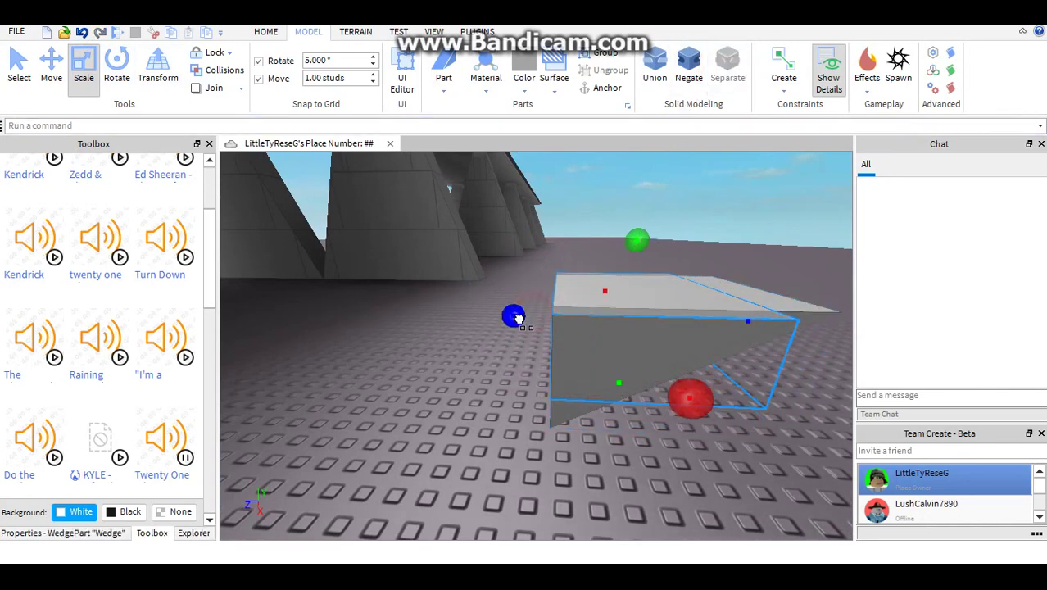
scroll(528, 324, "up", 2)
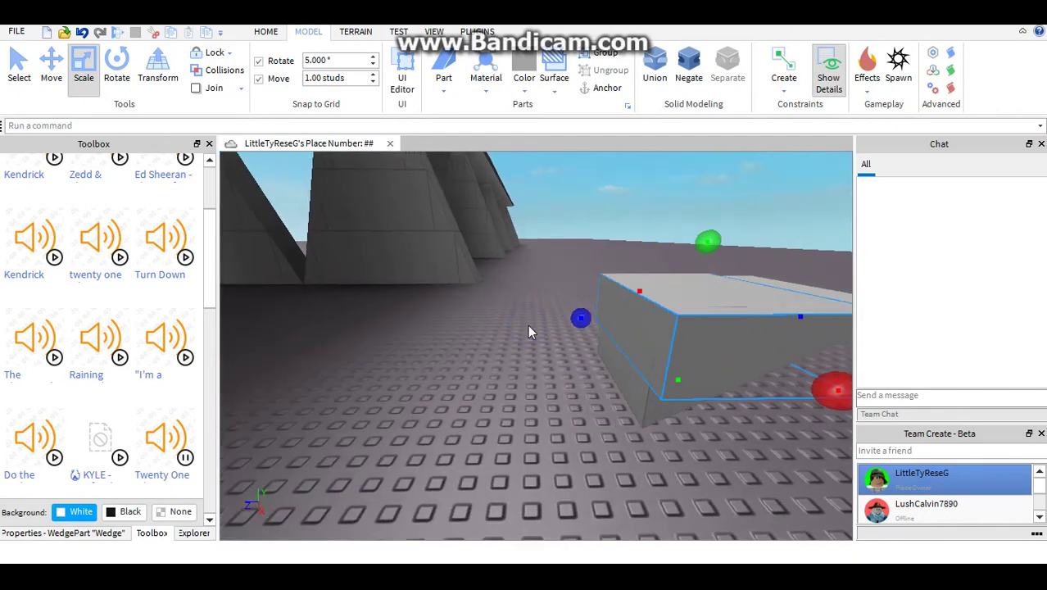
scroll(528, 324, "up", 2)
key("d")
key("s")
key("d")
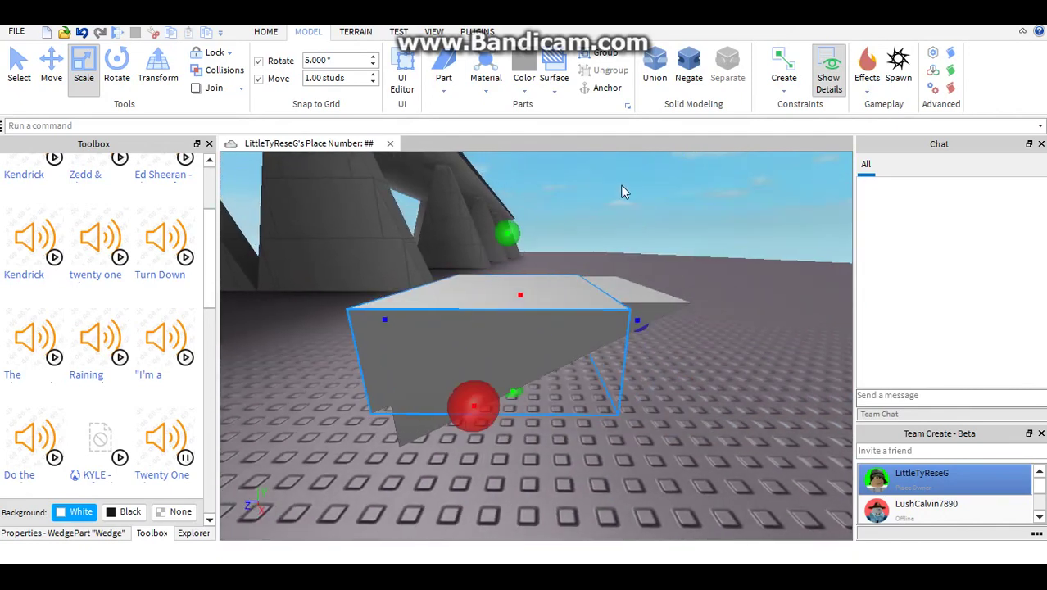
Negate the extended copy and union it with the original wedge to cut out a sloping slab
left_click(688, 67)
left_click(641, 299, "ctrl")
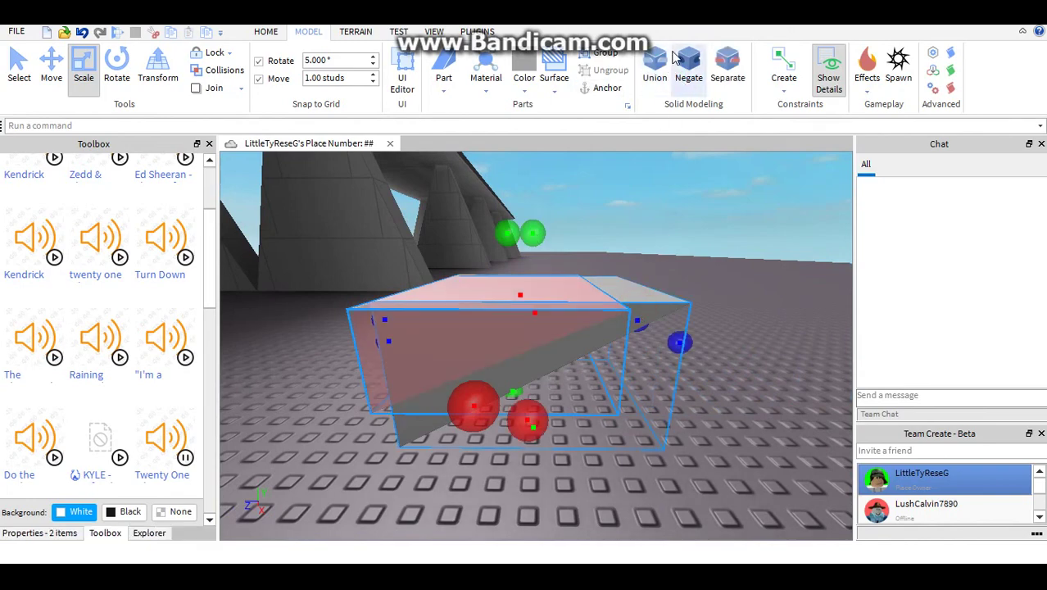
left_click(663, 77)
key("a")
key("w")
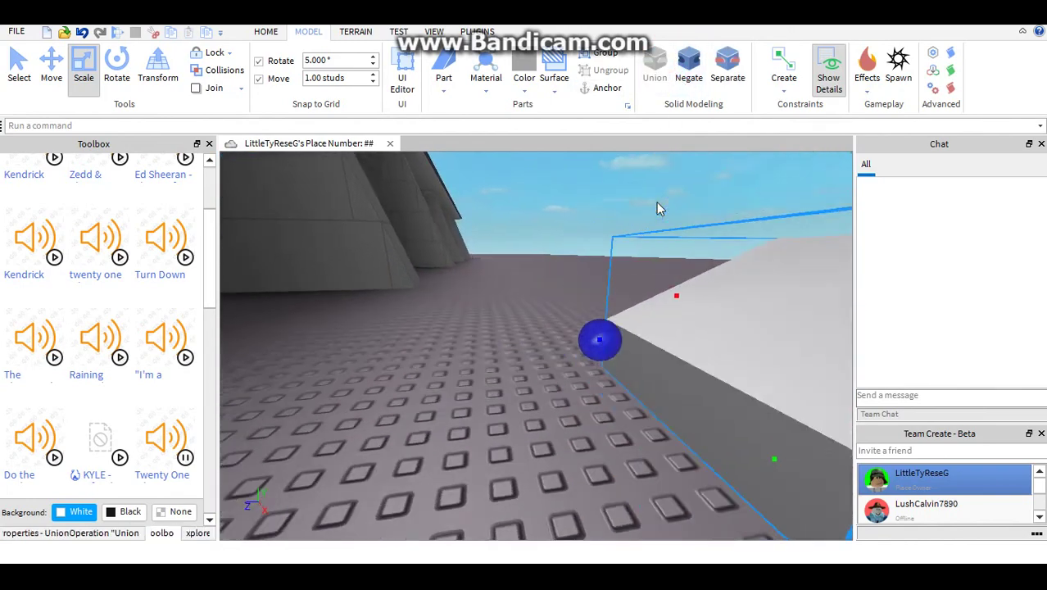
key("d")
right_click_drag(656, 202, 656, 202)
scroll(656, 203, "up", 3)
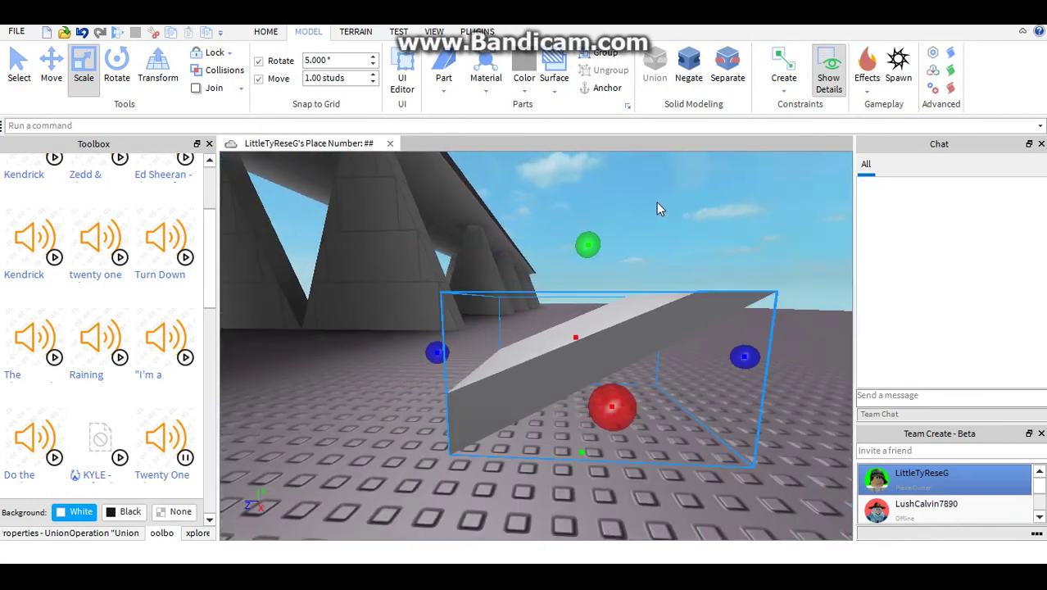
Rotate the sloping slab a quarter turn and place it beside a tapered support under the bridge
key("ctrl+r")
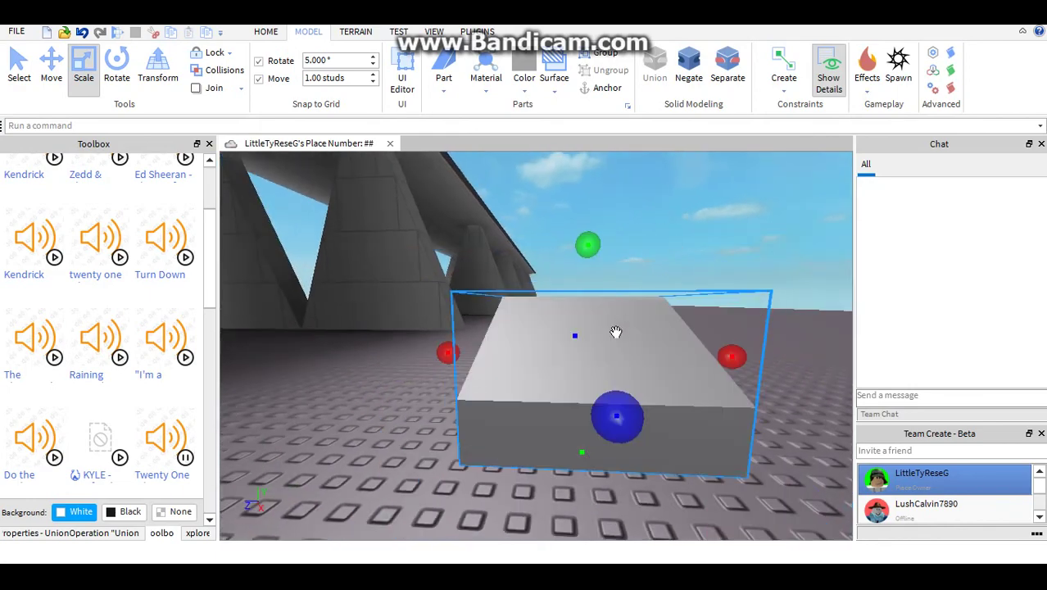
left_click_drag(595, 363, 421, 312)
scroll(422, 313, "down", 6)
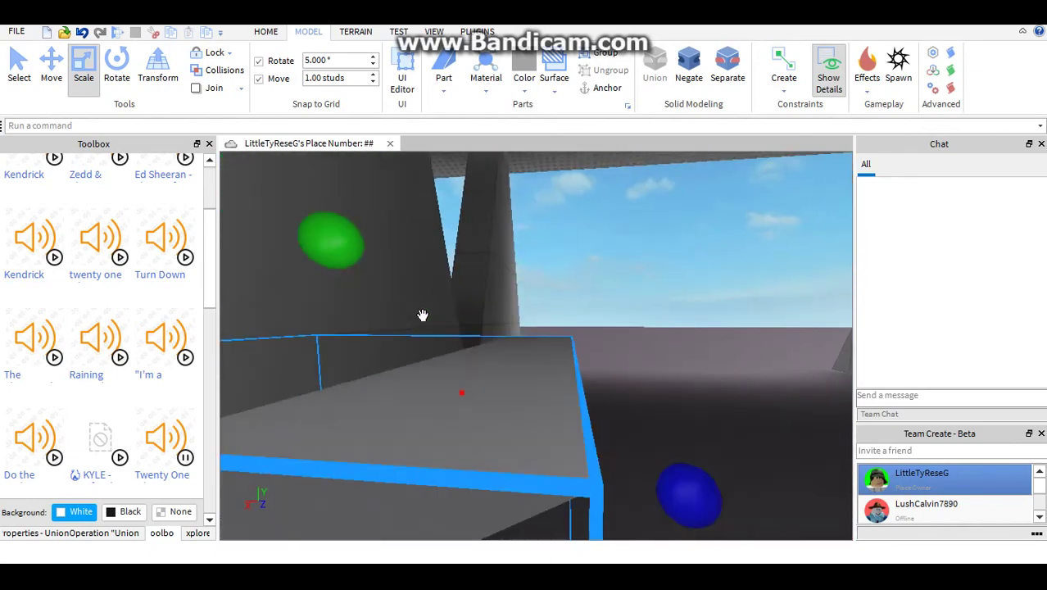
scroll(410, 246, "up", 5)
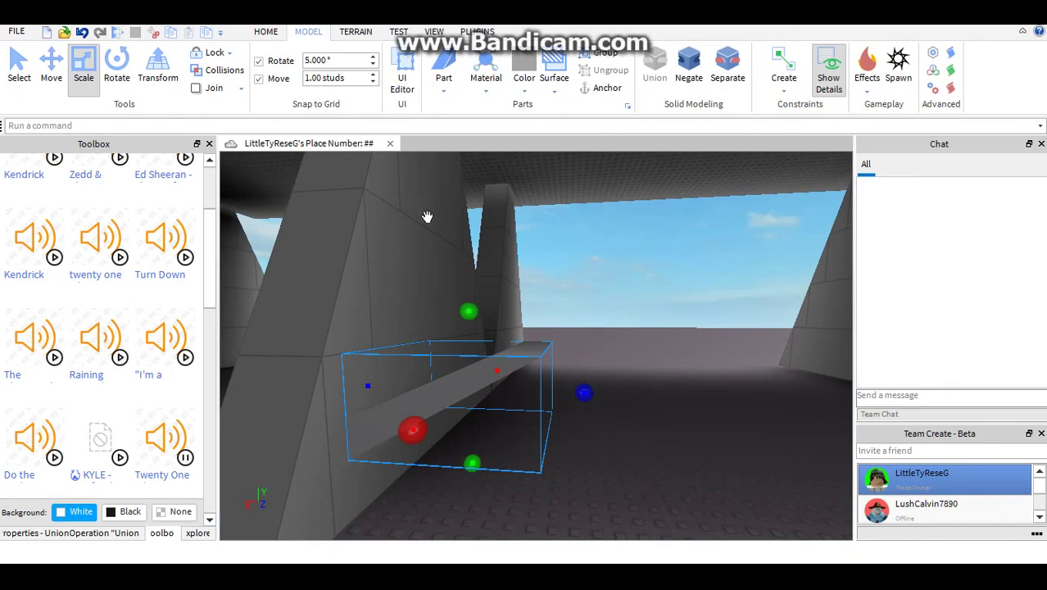
mouse_move(469, 312)
left_mouse_down()
mouse_move(477, 283)
mouse_move(468, 310)
left_mouse_up()
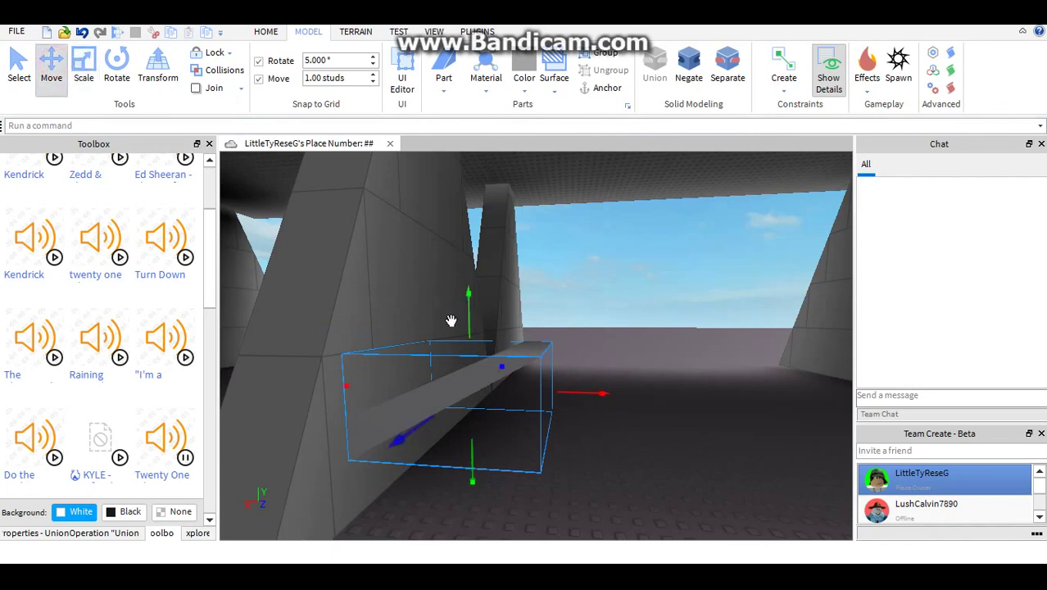
Raise the sloping slab to the underside of the bridge deck and align it with the support's upper part
left_click_drag(469, 317, 545, 184)
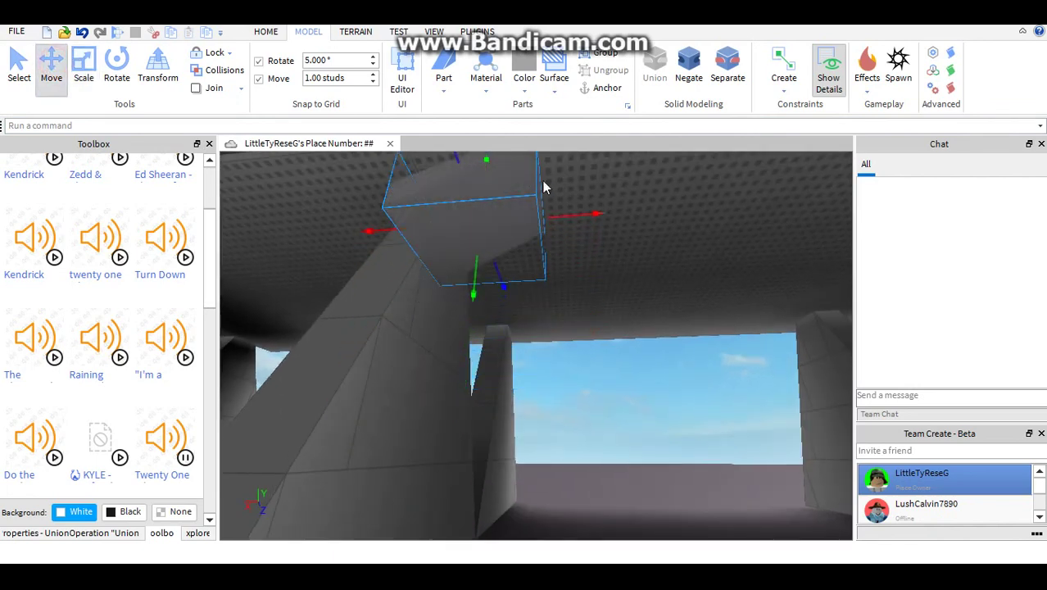
right_click_drag(545, 184, 494, 276)
scroll(493, 276, "down", 4)
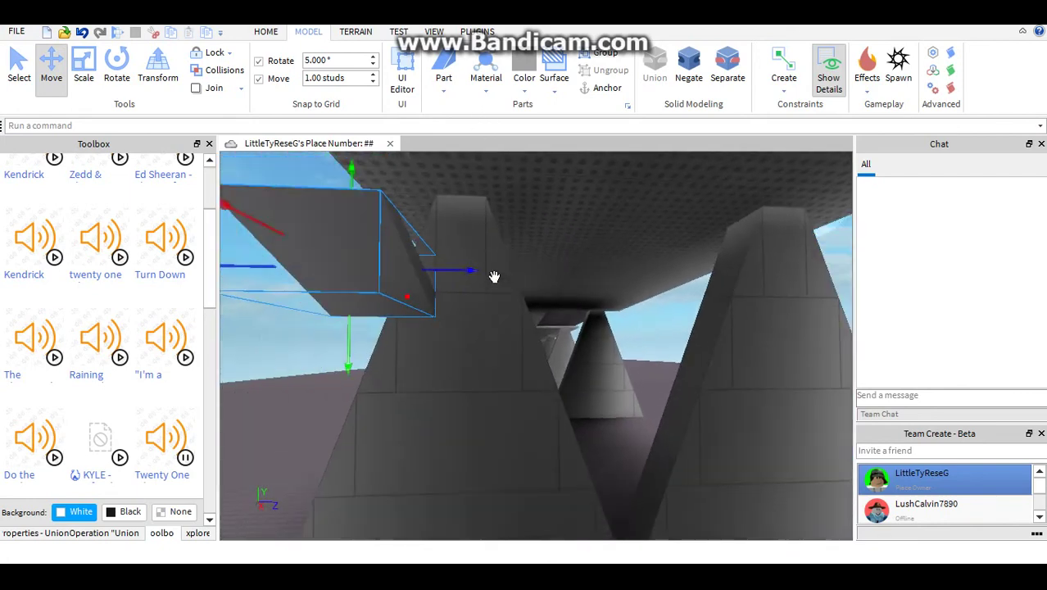
left_click_drag(493, 295, 562, 384)
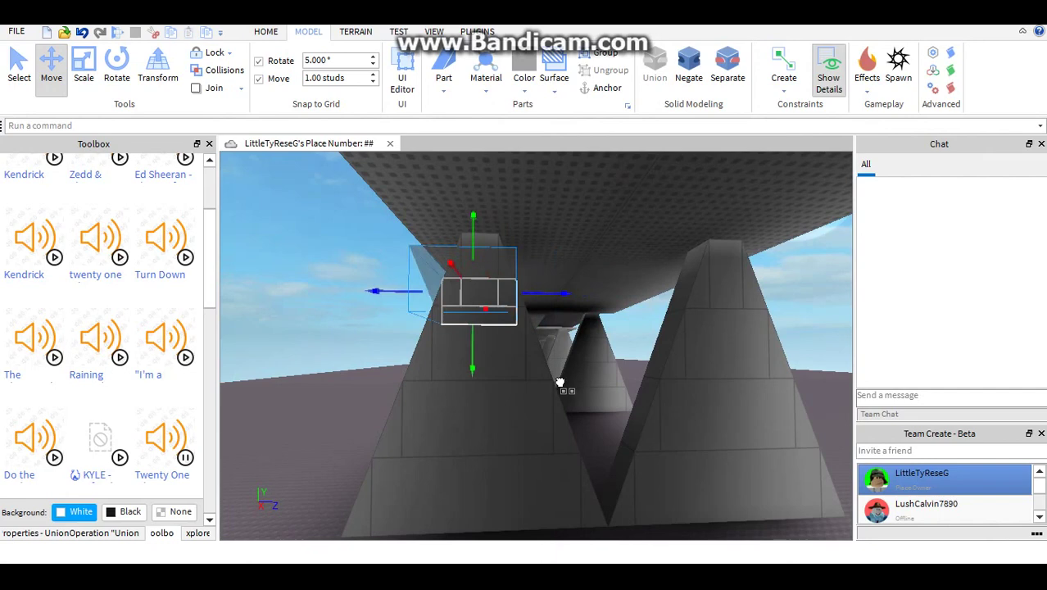
right_click_drag(555, 335, 557, 338)
key("w")
scroll(583, 443, "down", 2)
left_click_drag(567, 416, 580, 346)
scroll(580, 347, "up", 2)
right_click_drag(580, 347, 580, 348)
left_click_drag(536, 267, 536, 267)
right_click_drag(539, 279, 533, 274)
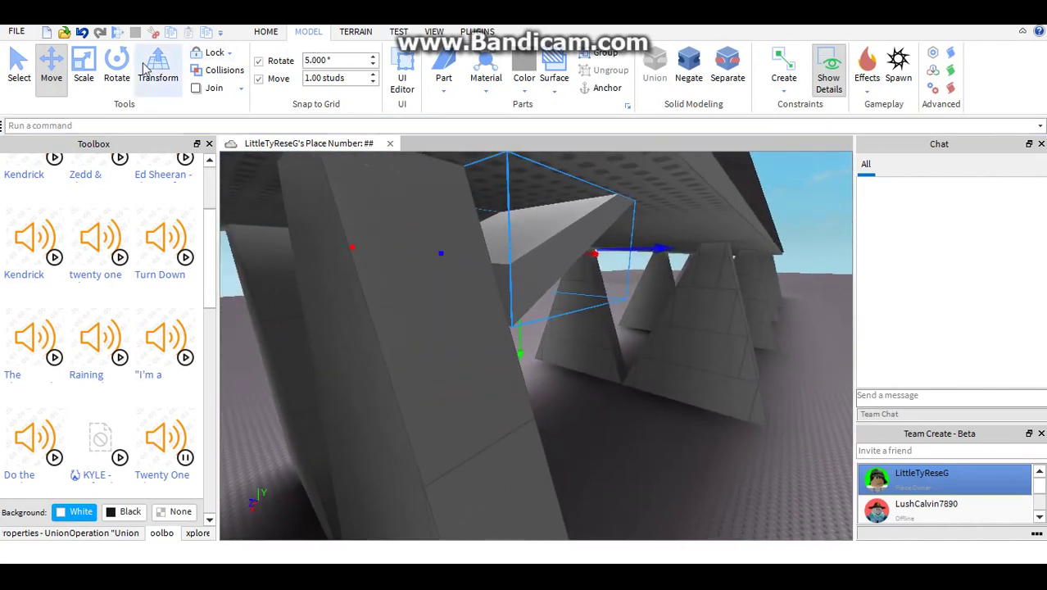
Shorten the sloping brace slightly along its length and slide it against the tapered support
left_click(85, 72)
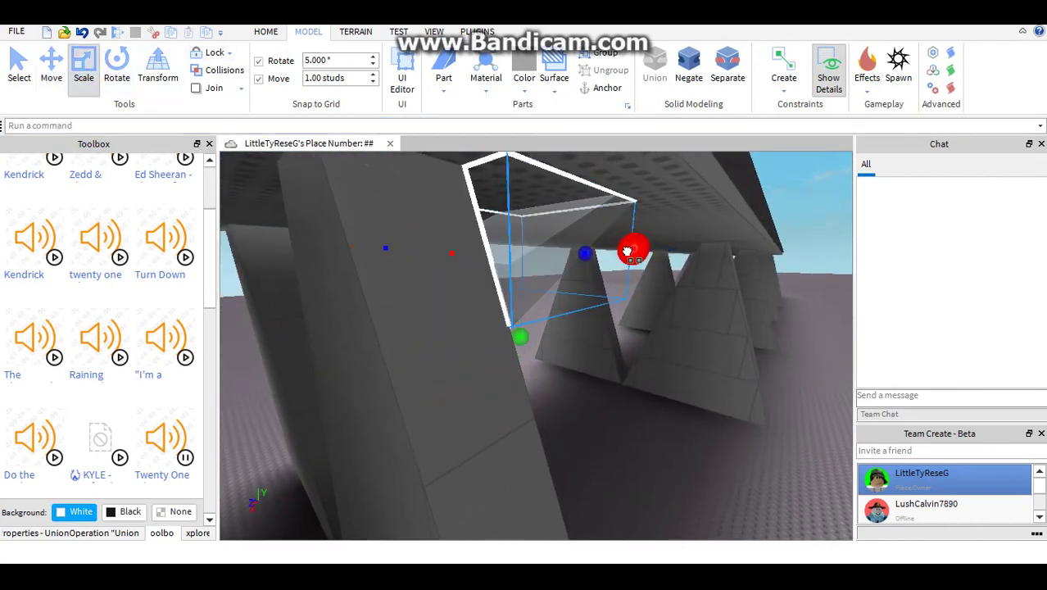
left_click_drag(631, 248, 614, 255)
right_click_drag(597, 248, 562, 223)
left_click(53, 73)
scroll(650, 250, "down", 2)
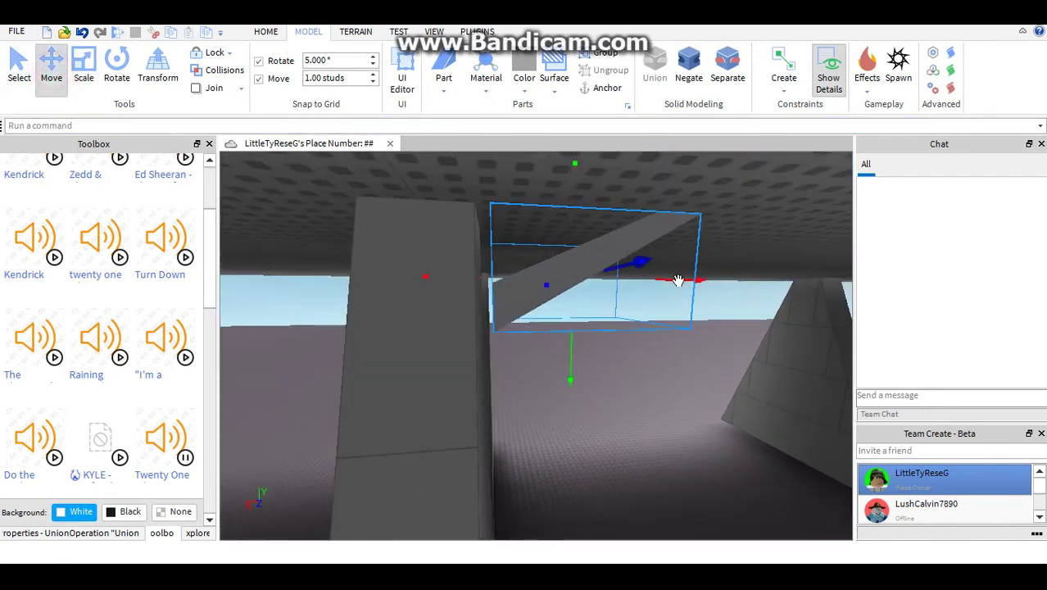
left_click_drag(678, 281, 667, 297)
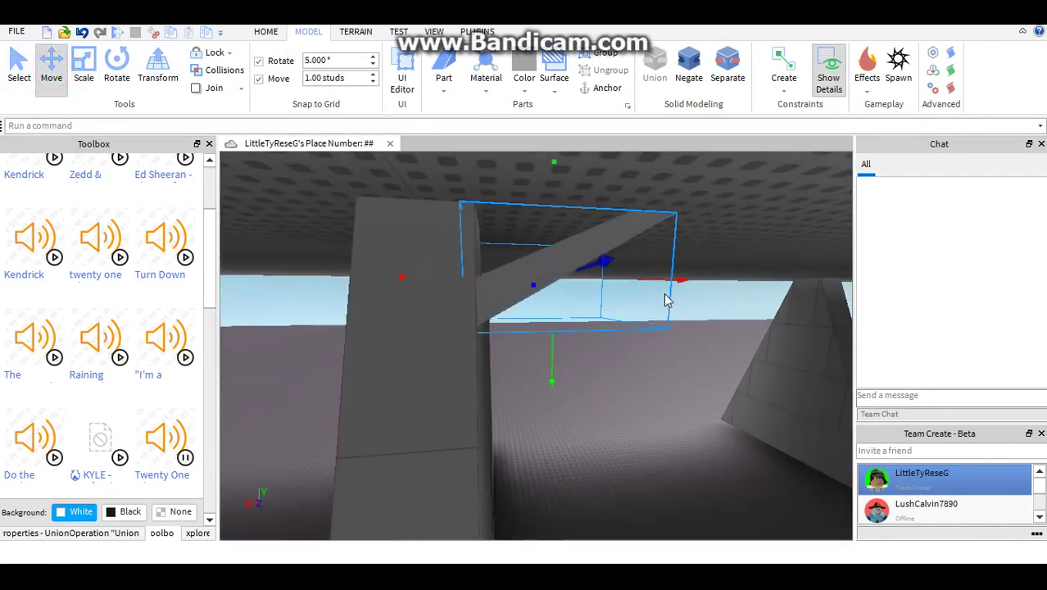
Fine-tune the brace's contact with the support using 0.20-stud moves, finishing with move snapping turned off
scroll(667, 297, "up", 2)
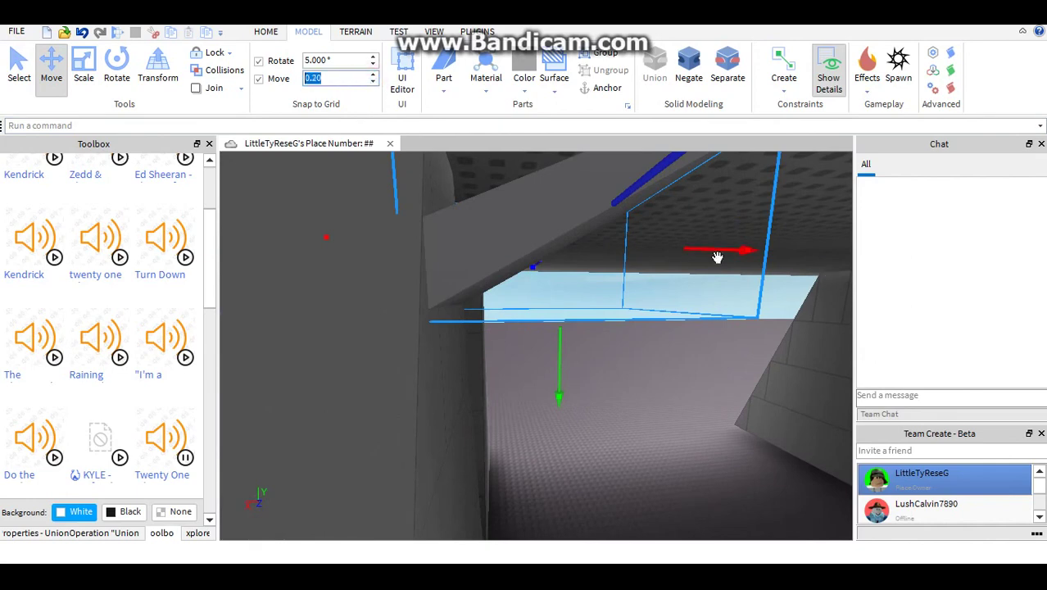
left_click_drag(717, 258, 734, 276)
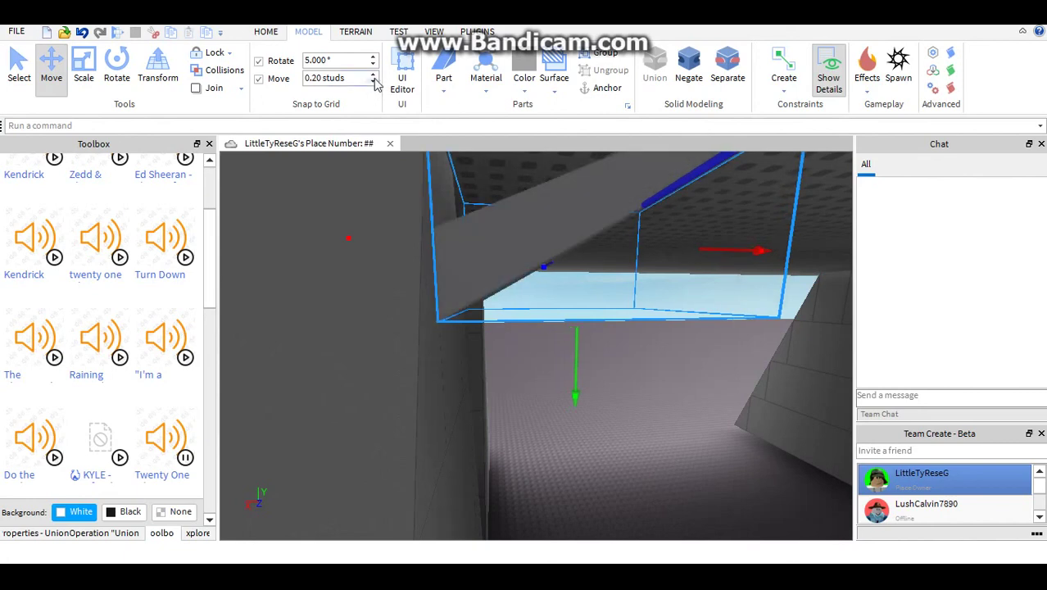
left_click_drag(764, 247, 763, 254)
key("s")
mouse_move(763, 253)
right_mouse_down()
mouse_move(742, 255)
mouse_move(762, 253)
right_mouse_up()
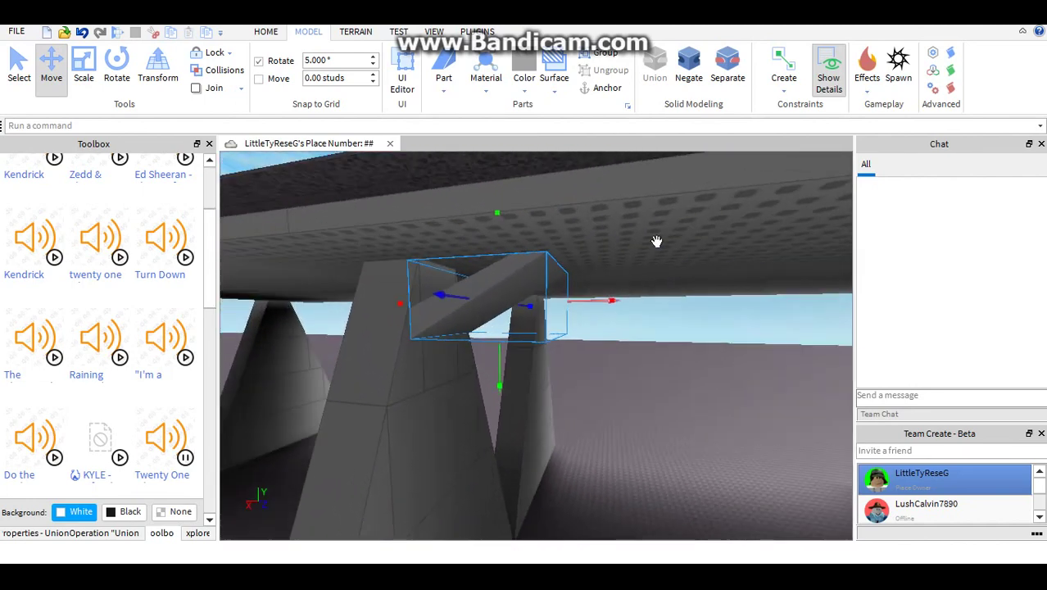
Duplicate the brace, rotate the copy a half turn and move it to the facing side of the neighbouring support
key("a")
right_click_drag(657, 242, 641, 244)
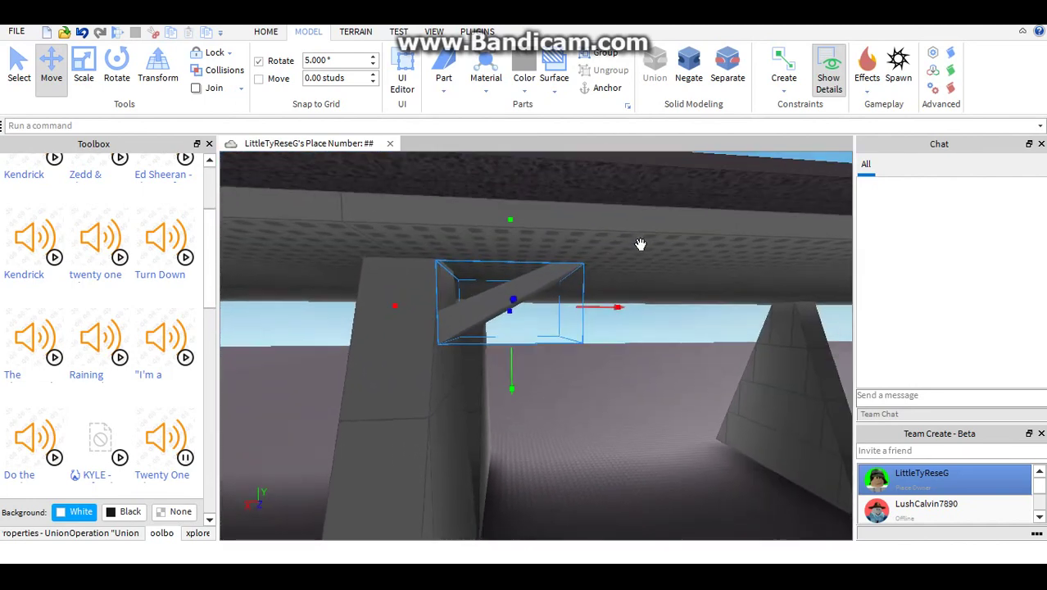
key("ctrl+d")
key("ctrl+r")
key("ctrl+r")
key("d")
left_click_drag(598, 306, 720, 358)
key("w")
key("d")
key("s")
Search the audio library for "twenty one piolts stressed out" and play the first result
scroll(90, 199, "up", 3)
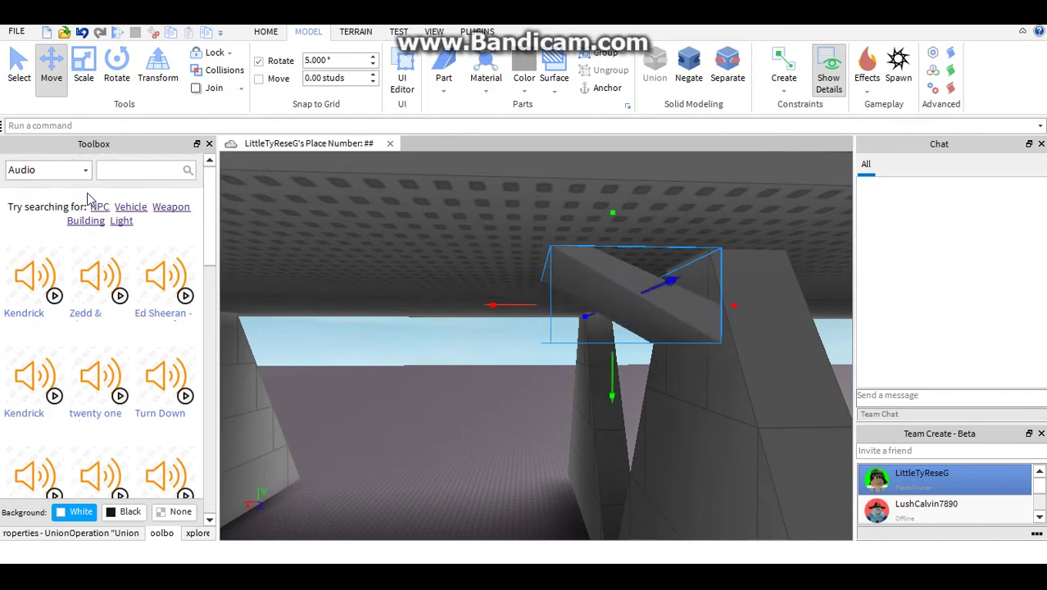
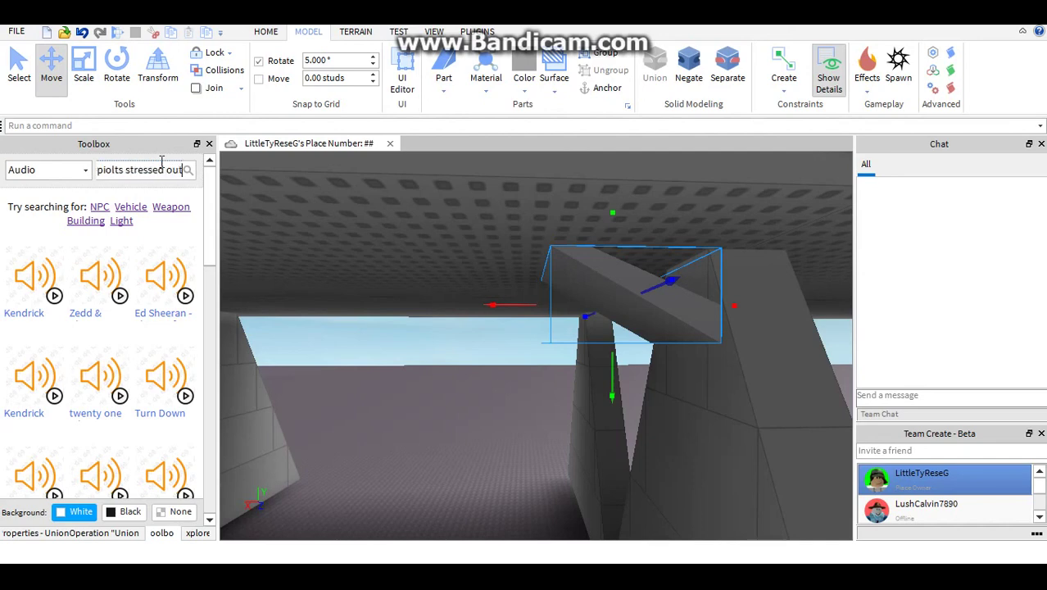
key("Return")
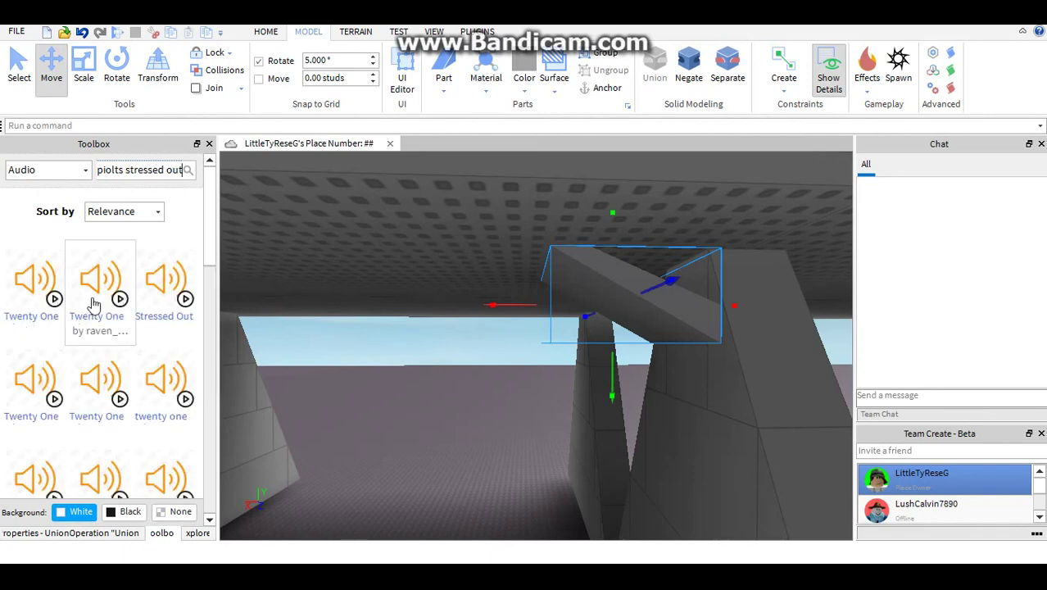
left_click(54, 300)
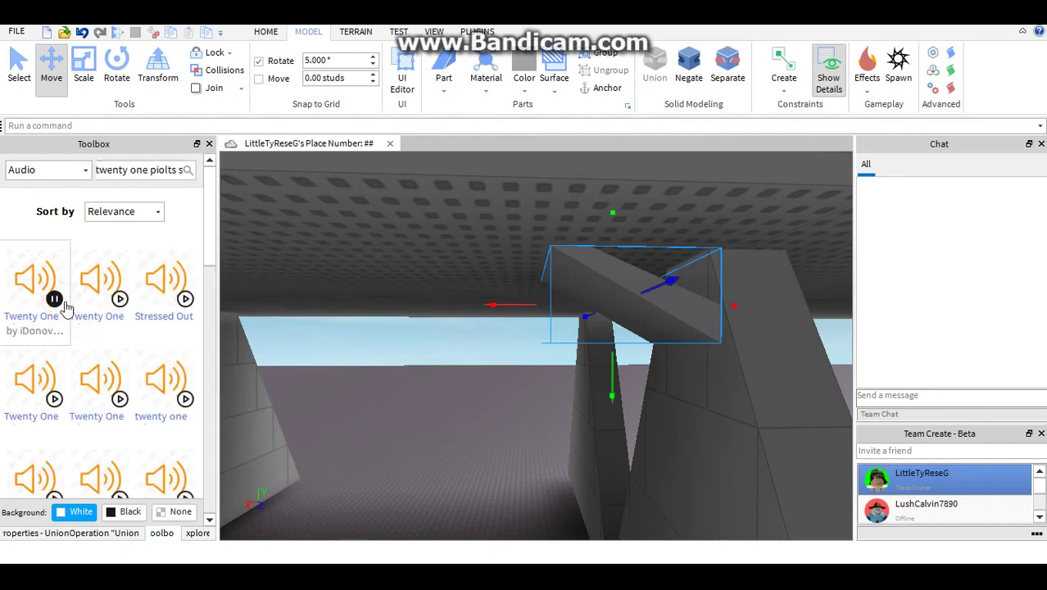
Shift the rotated brace copy sideways into line with its support, and lower the system volume
right_click_drag(557, 269, 598, 296)
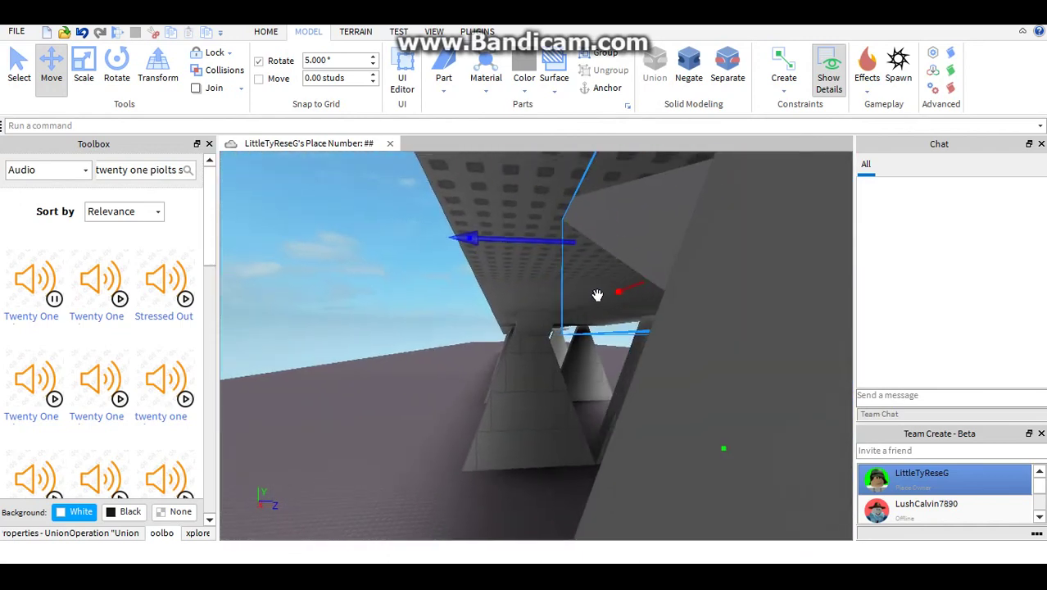
left_click_drag(573, 246, 553, 273)
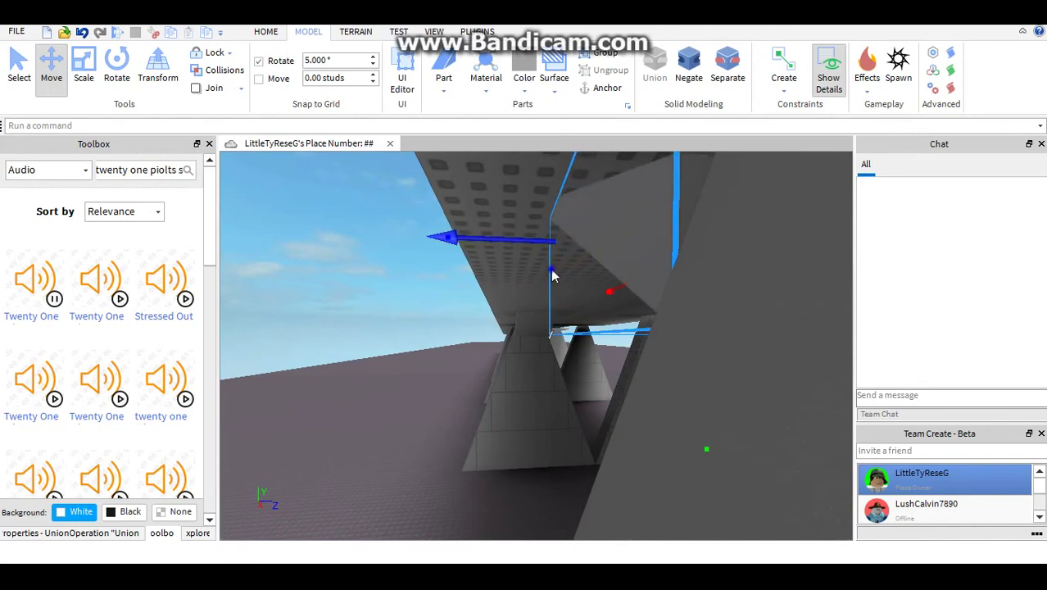
right_click_drag(553, 274, 557, 254)
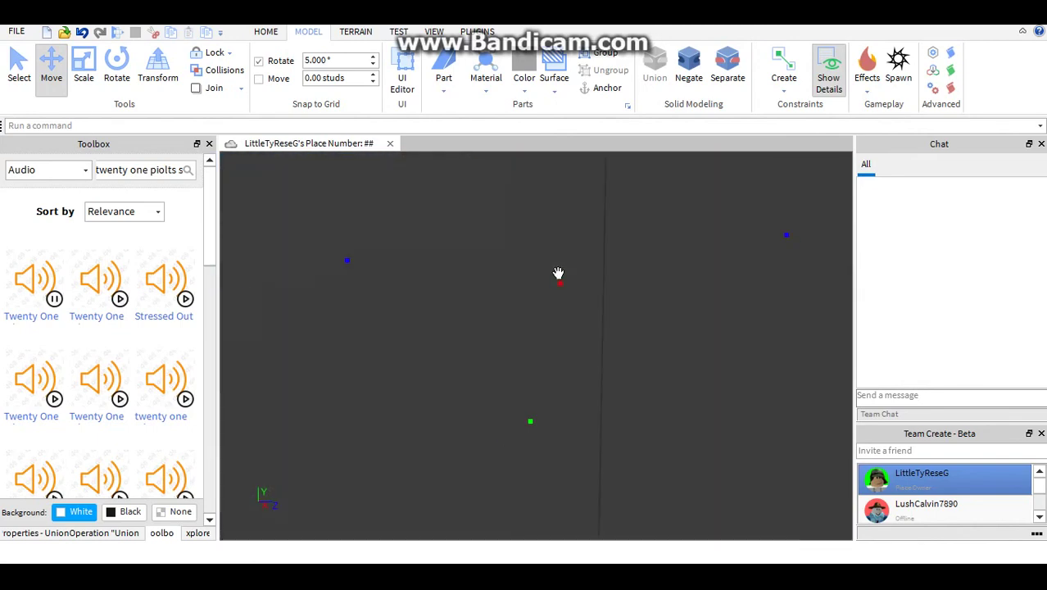
key("XF86AudioLowerVolume")
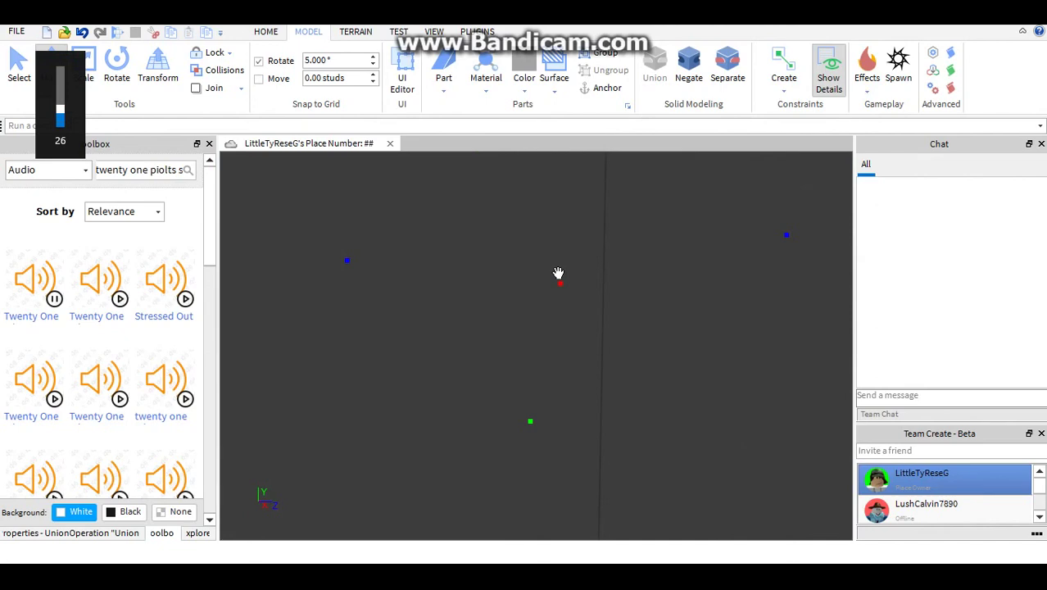
key("d")
key("d")
right_click_drag(538, 278, 539, 277)
key("s")
scroll(538, 278, "up", 4)
scroll(392, 329, "up", 2)
scroll(615, 306, "down", 3)
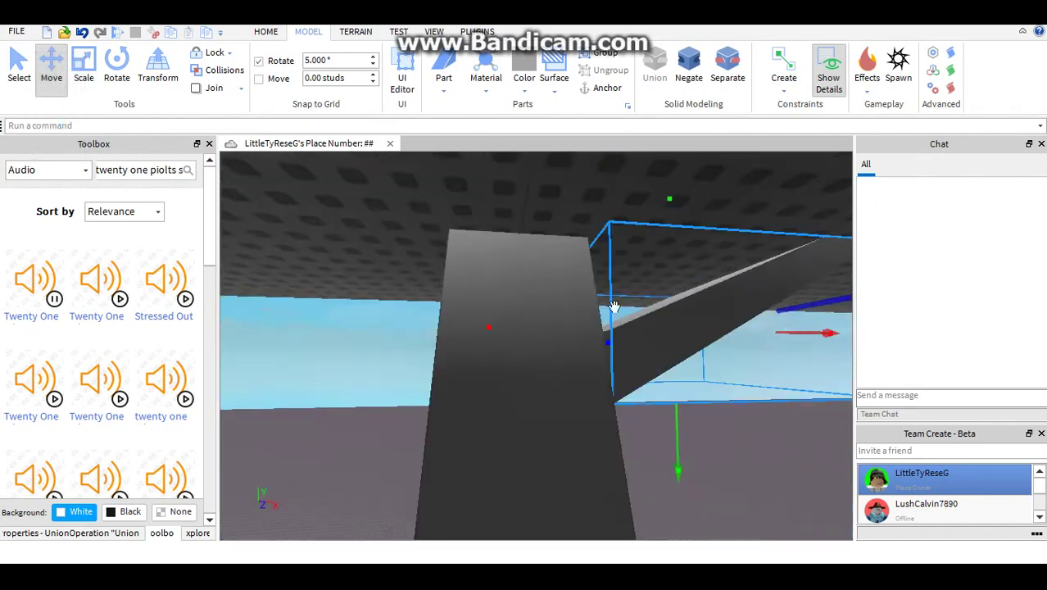
right_click_drag(613, 307, 632, 315)
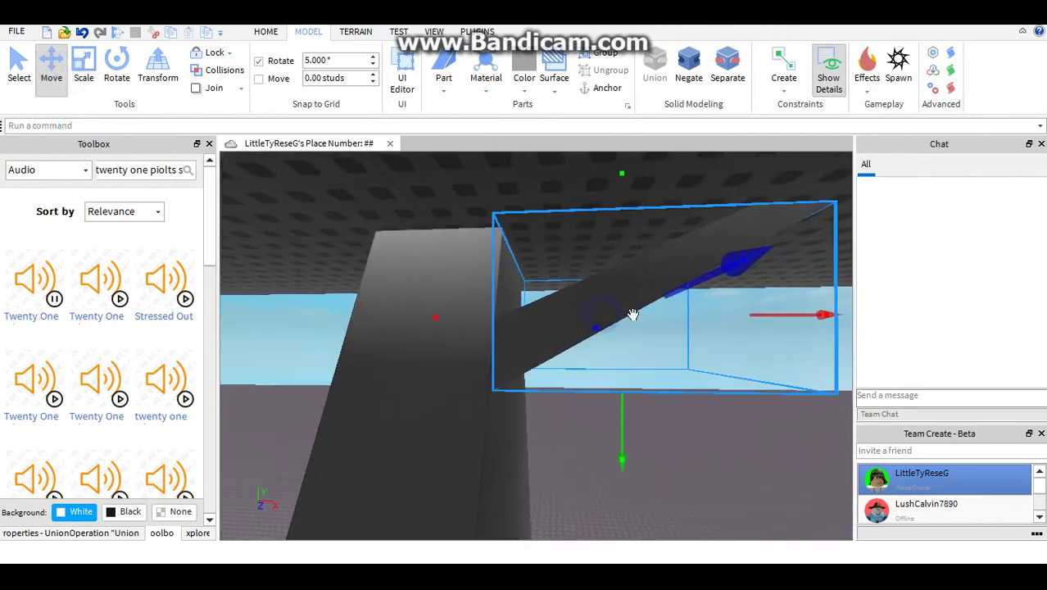
Select both facing braces under the bridge span and group them into one model
scroll(795, 336, "down", 5)
right_click_drag(796, 335, 684, 388)
scroll(711, 387, "down", 1)
left_click(791, 331, "shift")
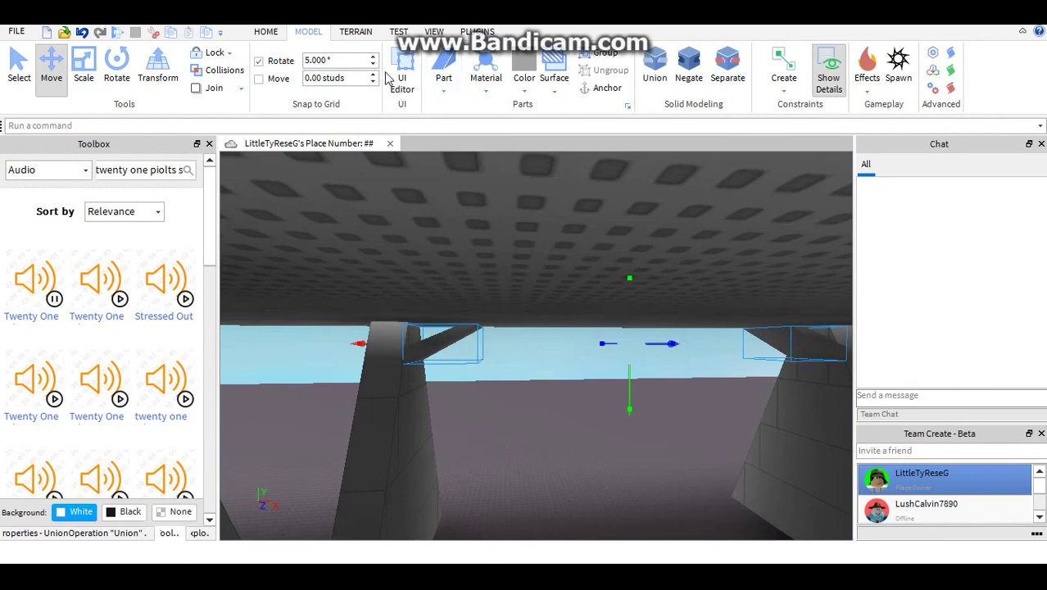
key("ctrl+g")
Set move snapping to 1 stud, duplicate the grouped braces and move one pair across to the other row of supports
key("w")
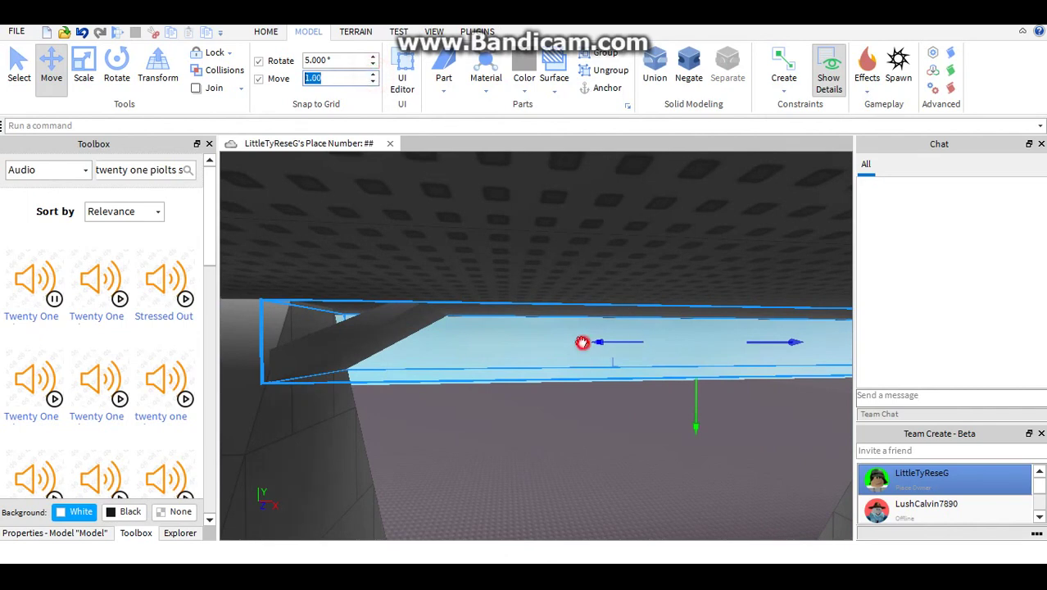
key("s")
mouse_move(582, 342)
left_mouse_down()
mouse_move(583, 352)
mouse_move(595, 342)
left_mouse_up()
right_click_drag(595, 342, 667, 310)
key("w")
key("s")
key("w")
key("d")
key("s")
left_click_drag(698, 308, 634, 361)
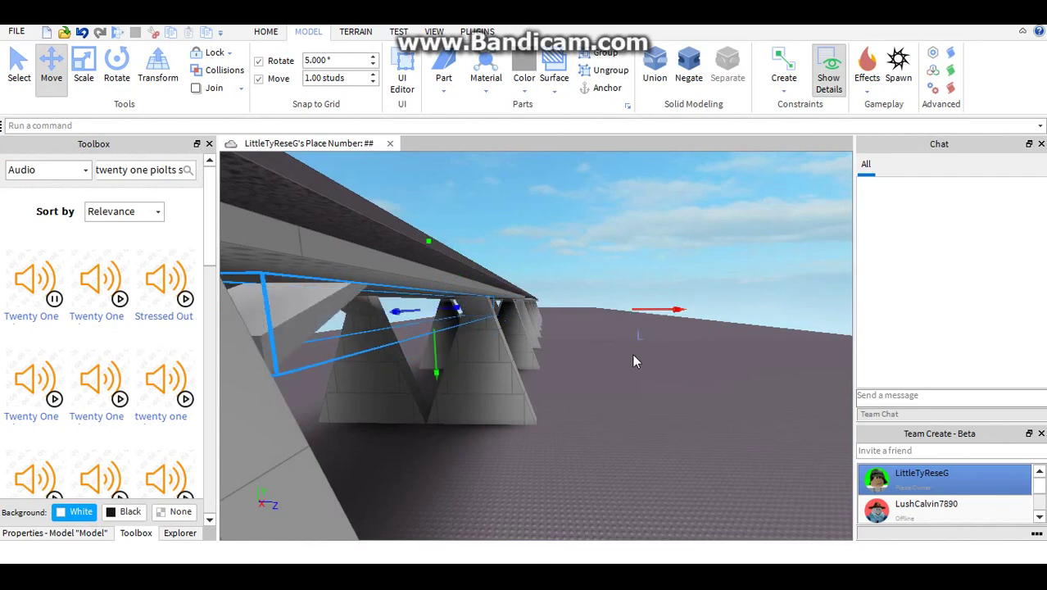
Apply the Glue surface to the undersides of the deck sections above the braces
key("s")
right_click_drag(634, 360, 613, 328)
key("w")
key("w")
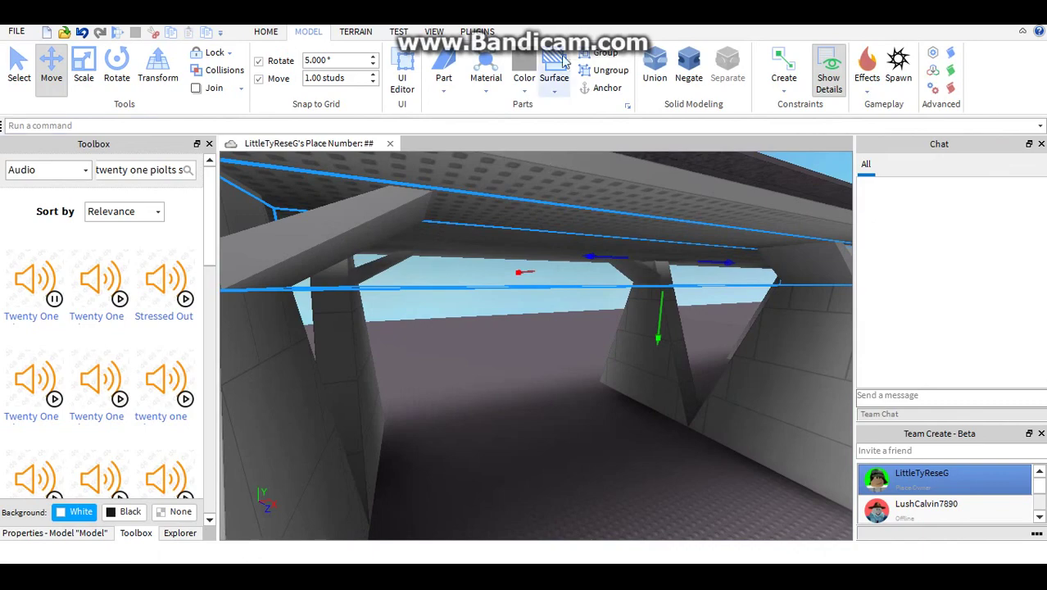
left_click(559, 66)
left_click(578, 108)
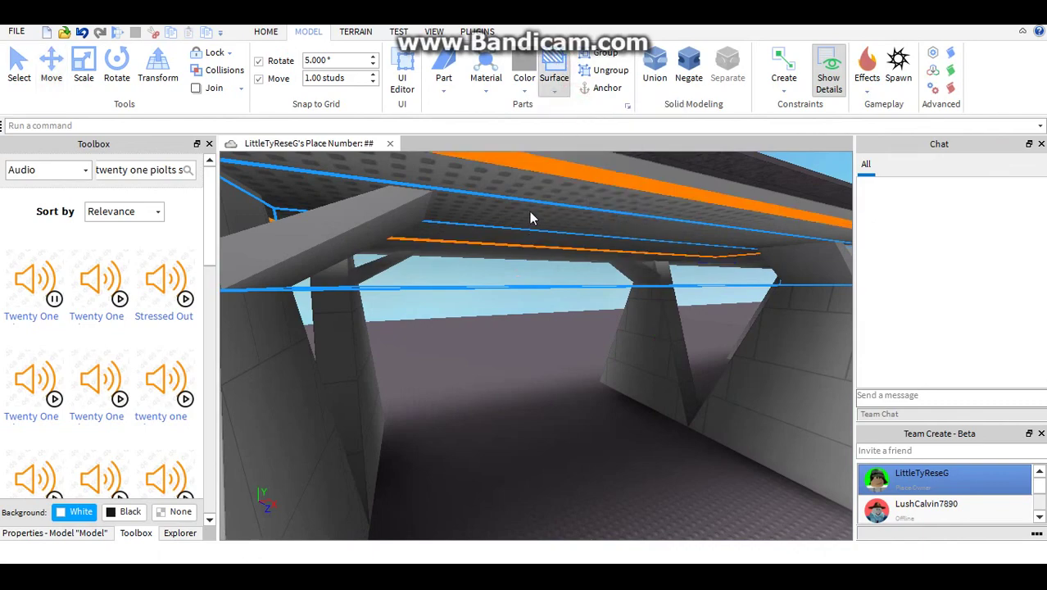
mouse_move(512, 250)
right_mouse_down()
mouse_move(494, 266)
mouse_move(499, 235)
right_mouse_up()
key("w")
left_click(498, 210)
left_click(596, 219)
key("s")
right_click_drag(579, 227, 430, 308)
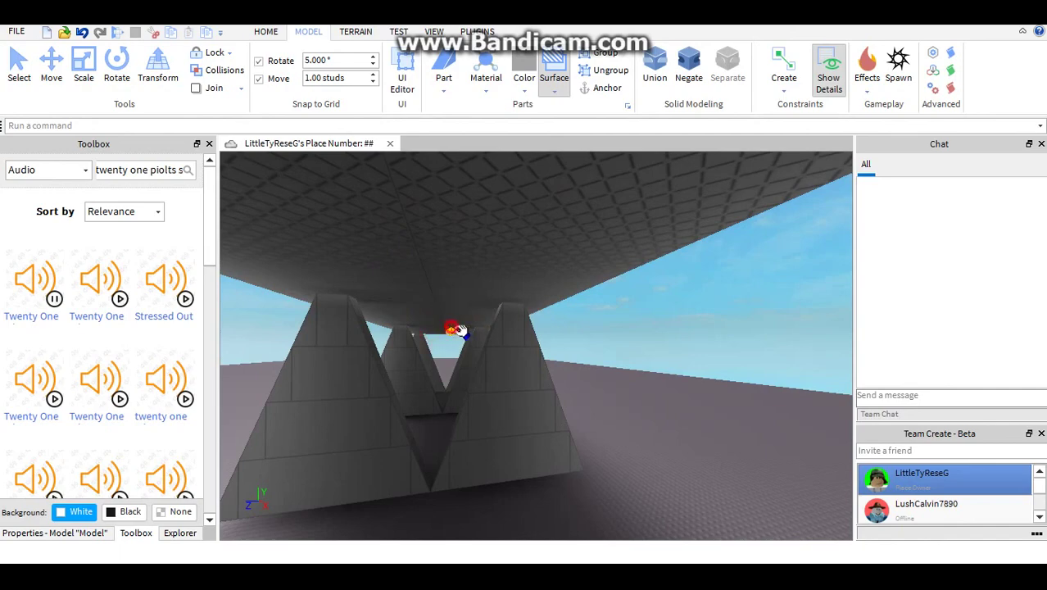
right_click_drag(457, 331, 160, 66)
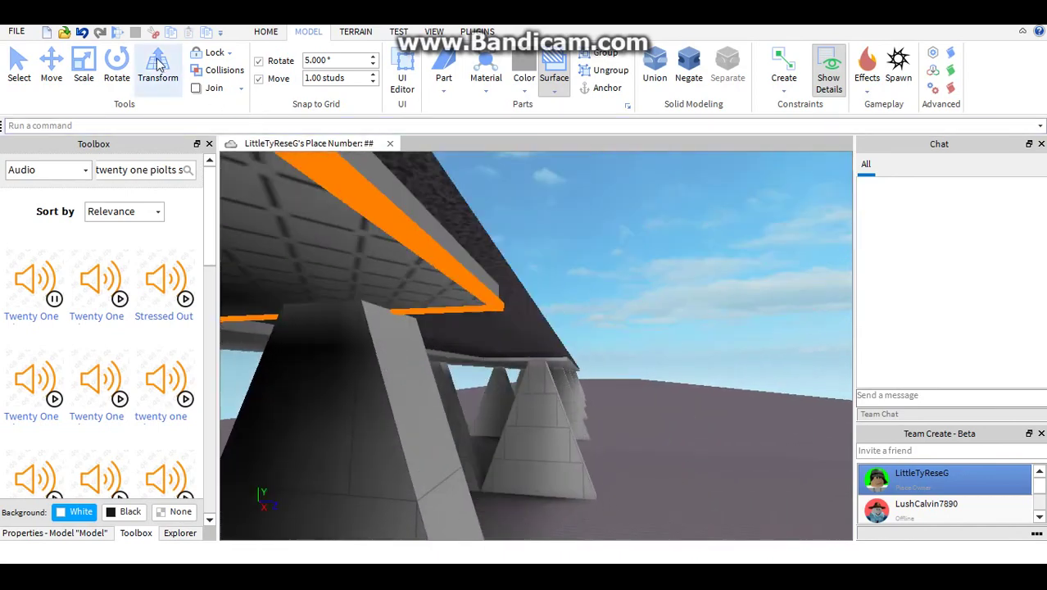
Duplicate the light deck slab and move the copy along the bridge into the gap in the next span
left_click(41, 78)
right_click_drag(431, 340, 371, 295)
left_click(389, 295)
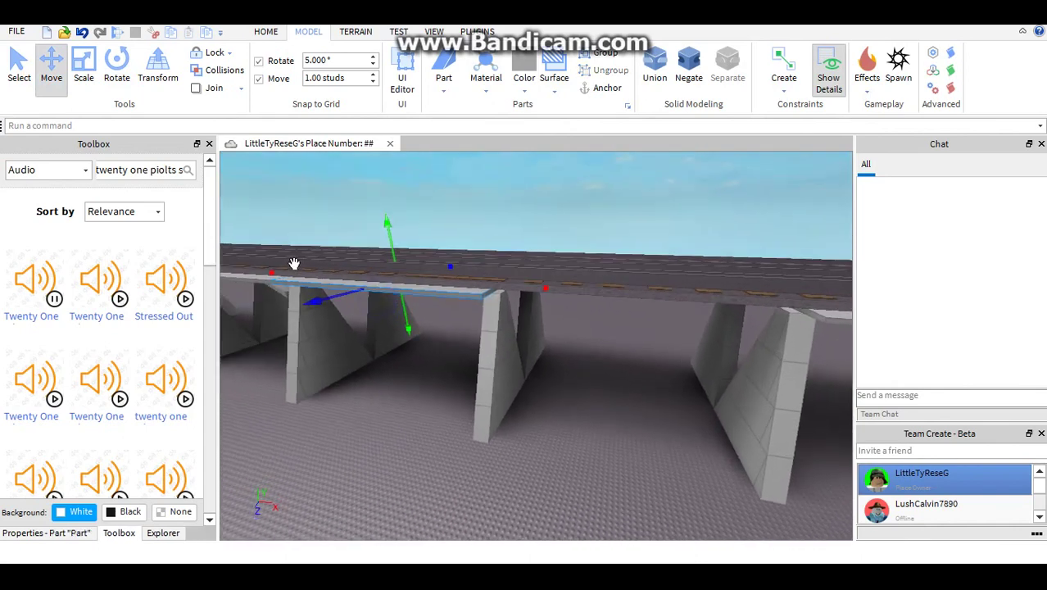
left_click_drag(274, 278, 440, 364)
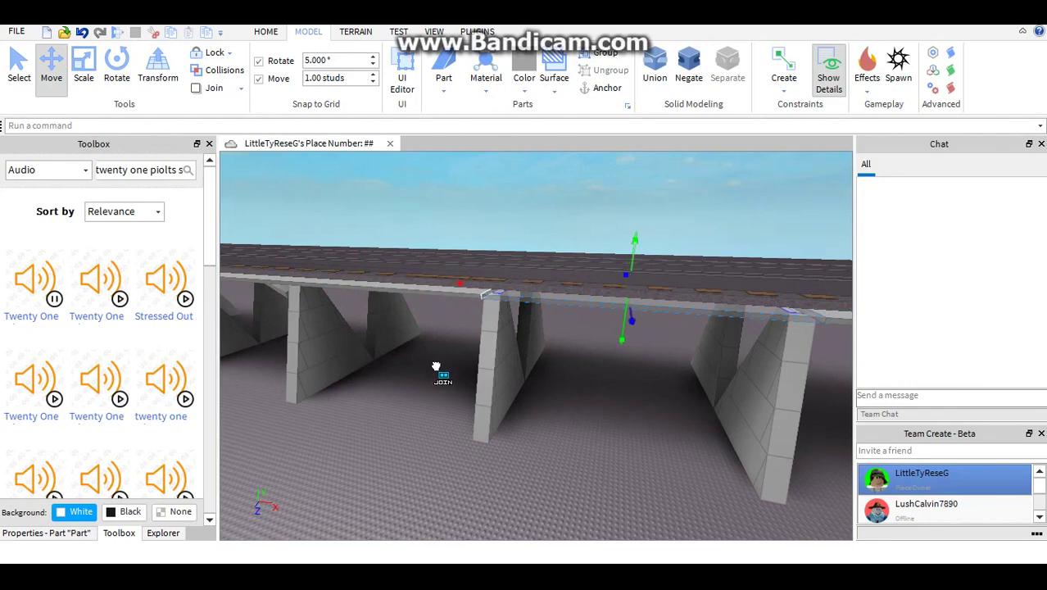
Set move snapping to 0.20 studs and nudge the deck slab so its end meets the adjoining slab over the support
key("w")
right_click_drag(436, 367, 453, 333)
scroll(534, 234, "down", 1)
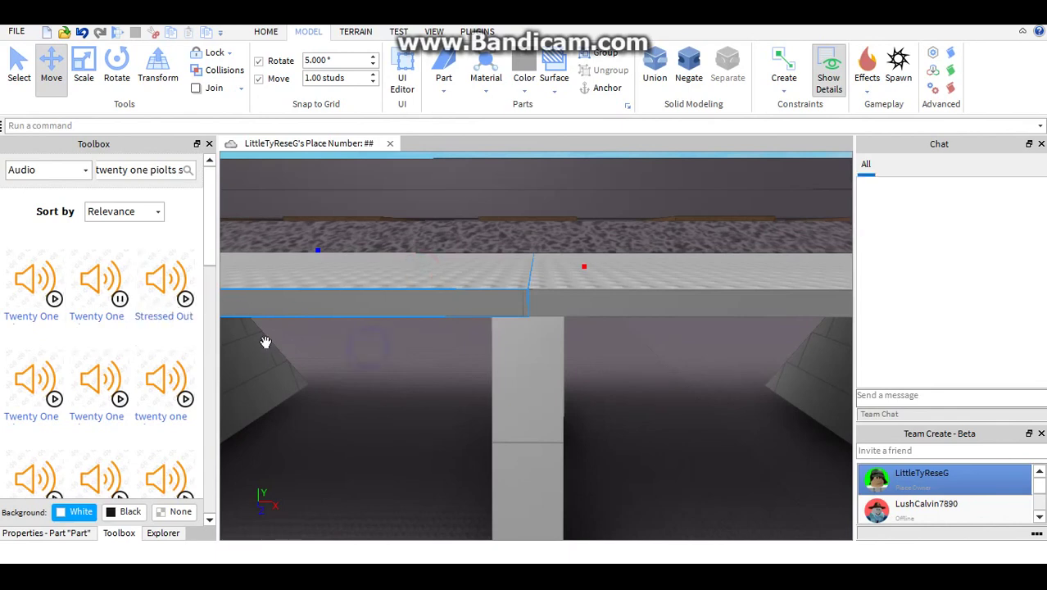
scroll(271, 343, "down", 1)
scroll(413, 349, "up", 3)
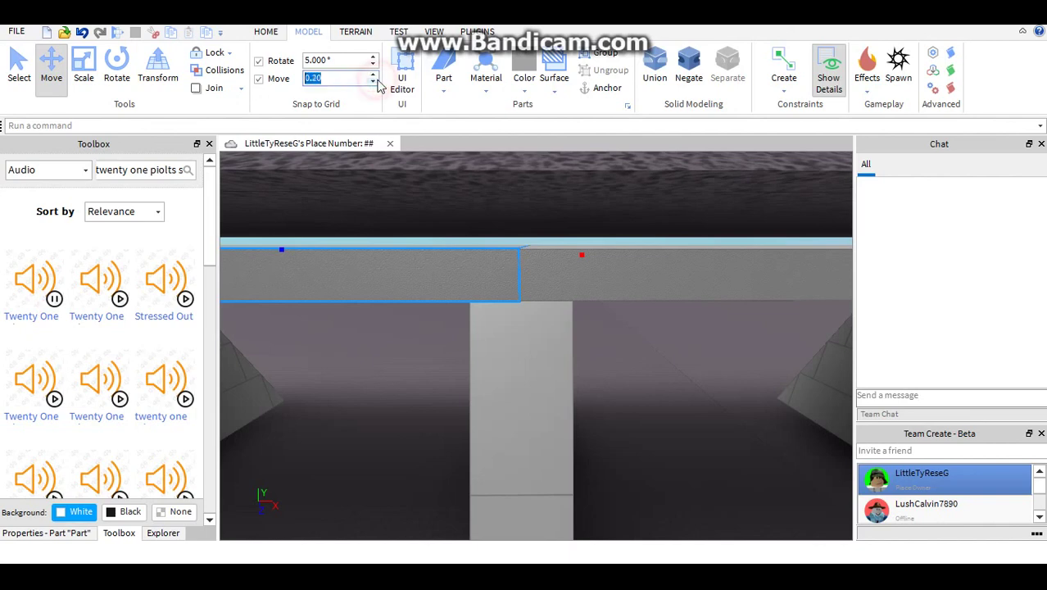
left_click_drag(585, 256, 580, 269)
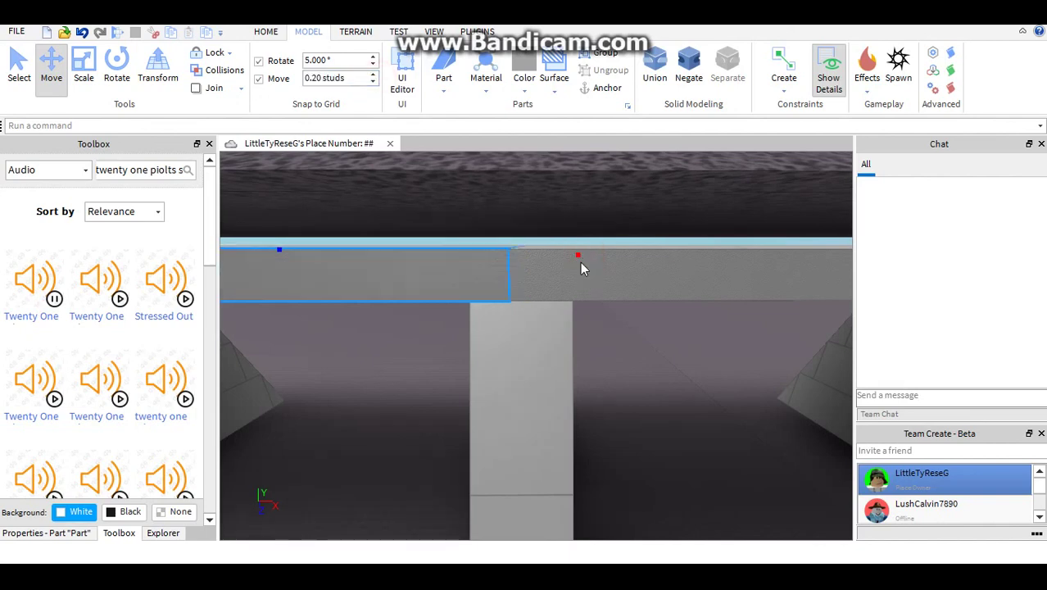
Apply the Smooth surface to the underside of the newly placed deck slab
key("s")
key("a")
left_click(559, 82)
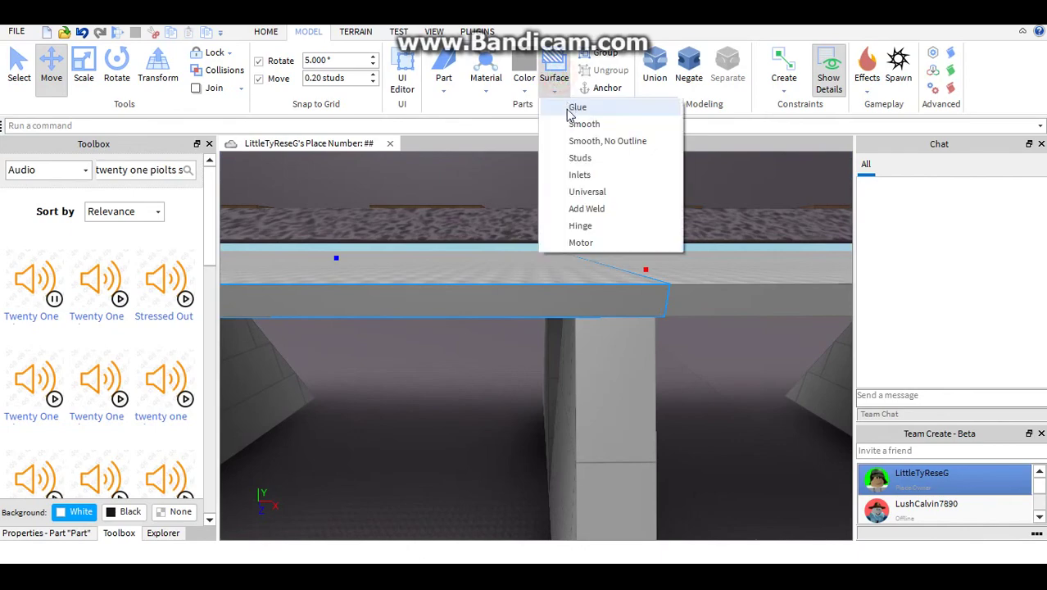
left_click(573, 120)
right_click_drag(493, 283, 538, 281)
key("w")
key("w")
left_click(537, 296)
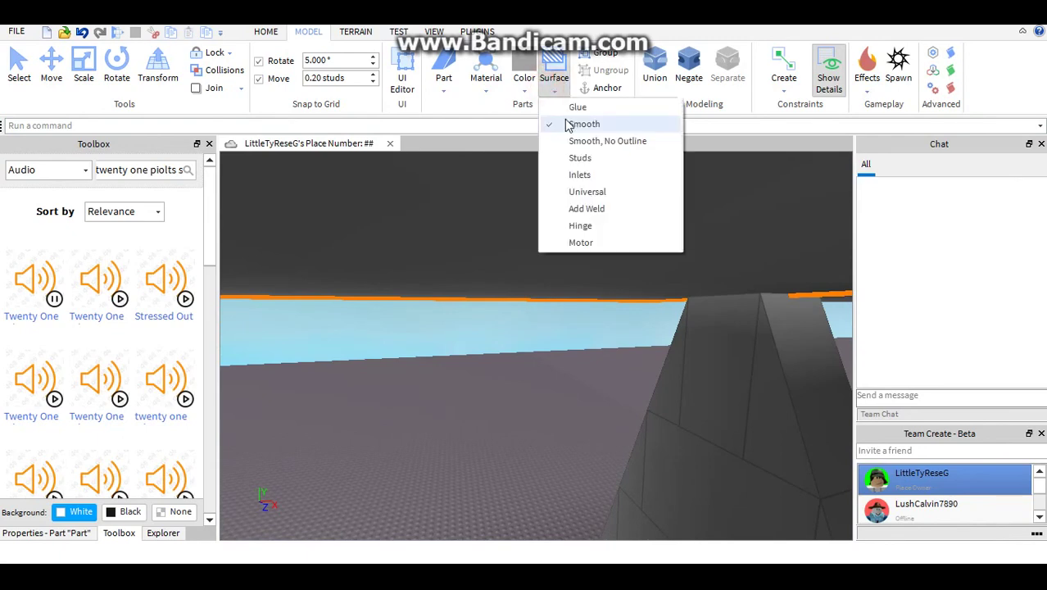
Apply the Smooth surface to the undersides of the successive deck sections between the supports
left_click(570, 121)
right_click_drag(524, 205, 654, 278)
left_click(648, 277)
key("w")
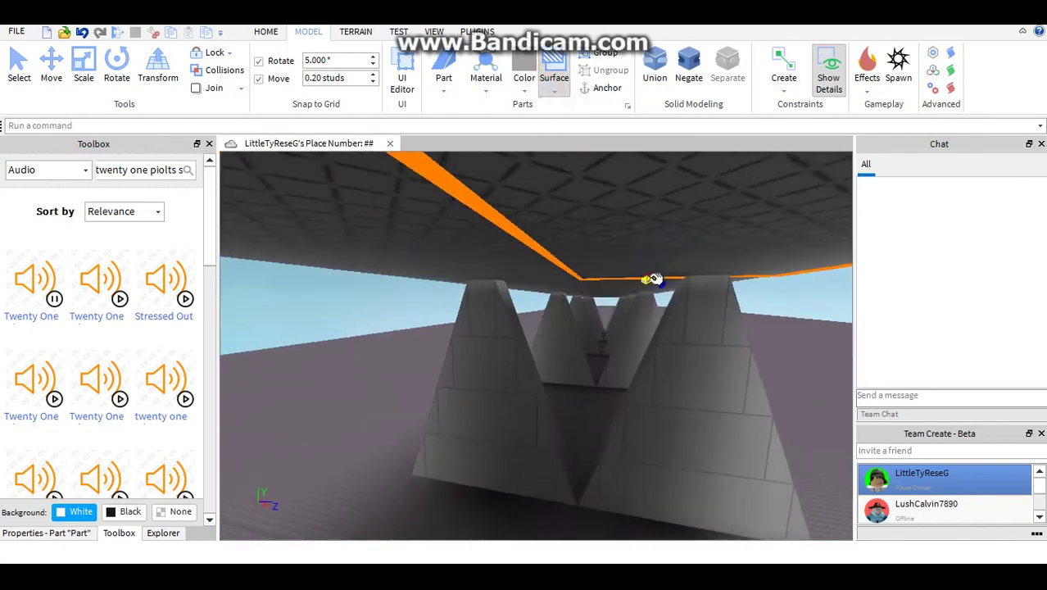
key("w")
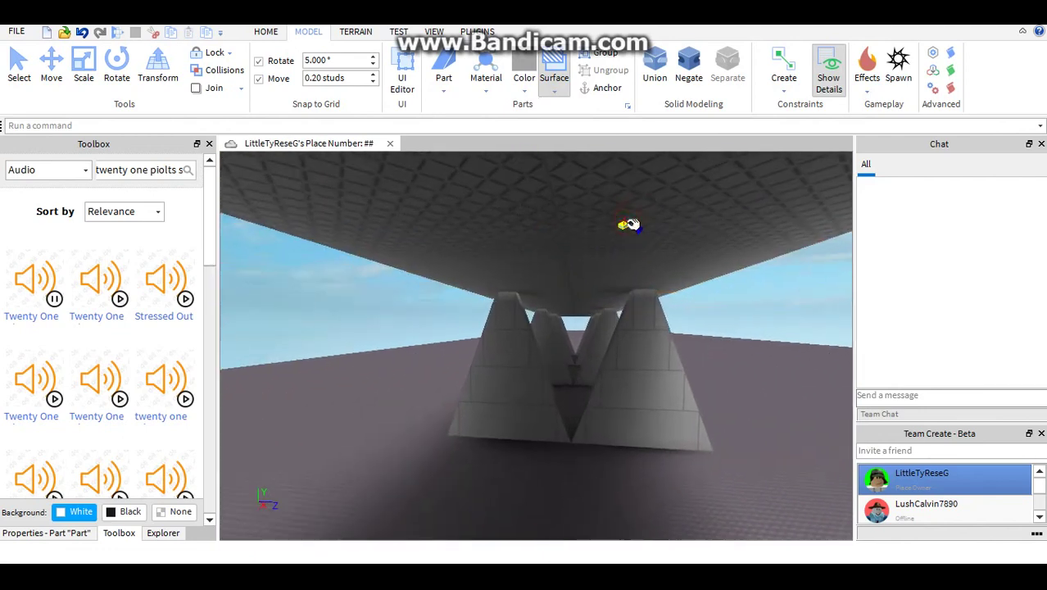
left_click(577, 205)
left_click(628, 207)
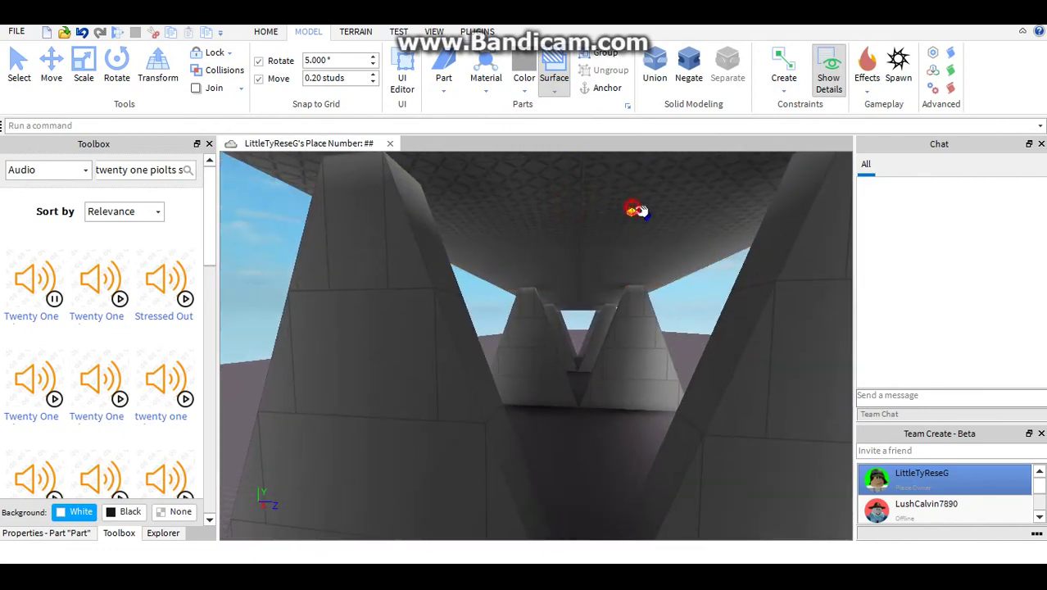
key("w")
right_click_drag(630, 201, 632, 199)
key("w")
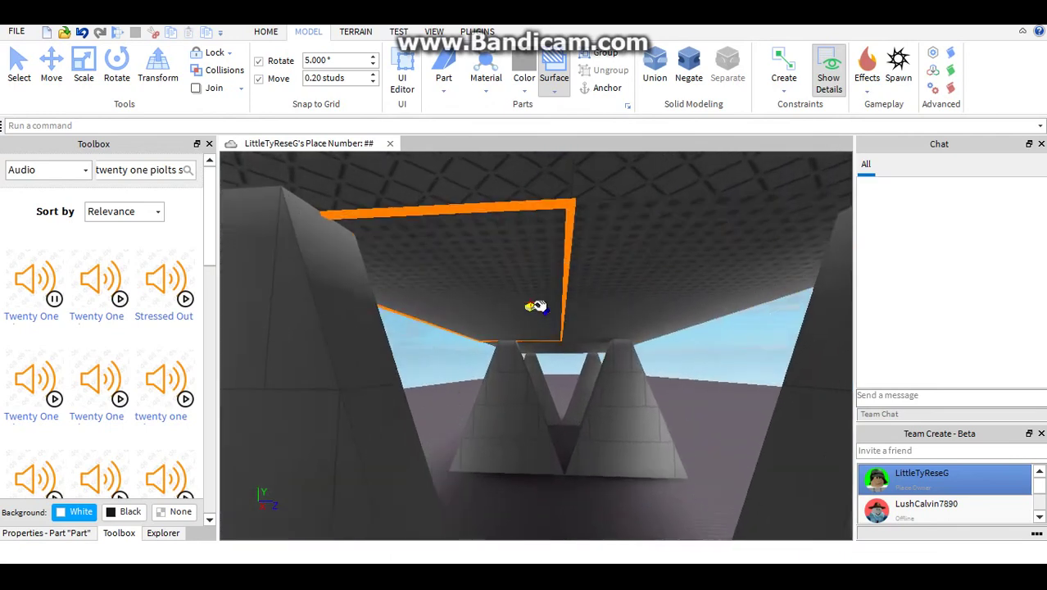
left_click(531, 304)
key("w")
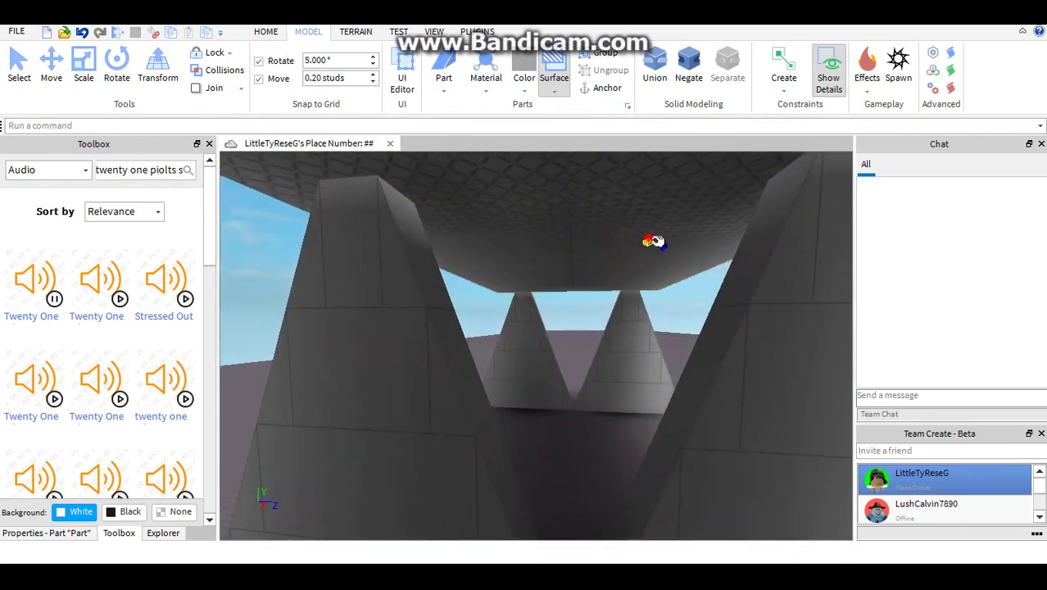
Examine the deck underside along the spans and the supports from the side of the bridge
key("w")
right_click_drag(656, 242, 646, 248)
key("w")
key("s")
key("w")
key("s")
key("s")
key("w")
key("s")
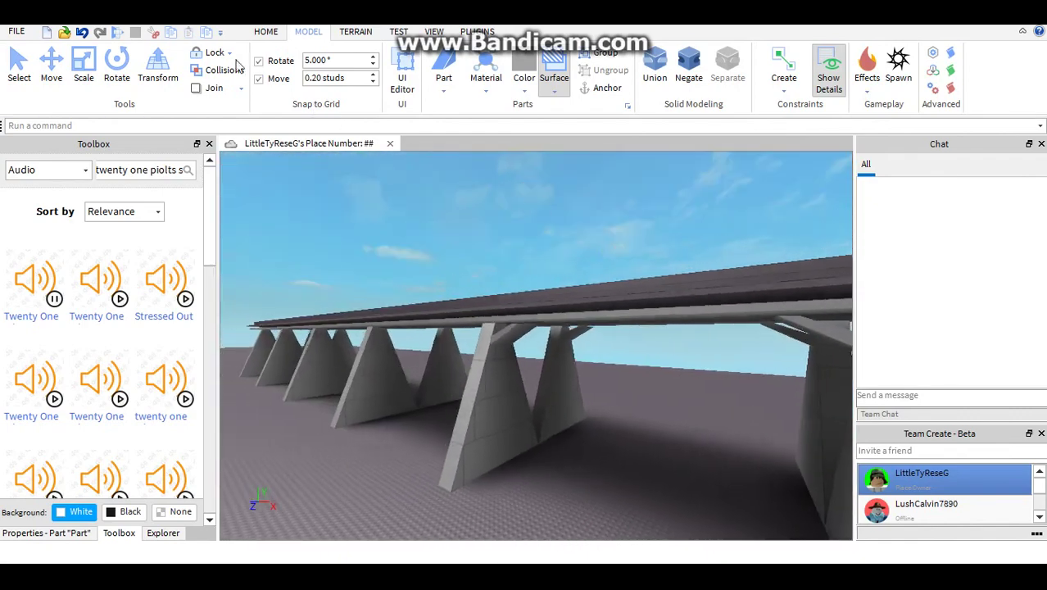
Try to select the brace models on both sides of the span, and undo the accidental shift of the near one
left_click(51, 65)
right_click_drag(574, 305, 663, 377)
scroll(650, 359, "up", 1)
scroll(655, 376, "down", 1)
left_click(656, 377)
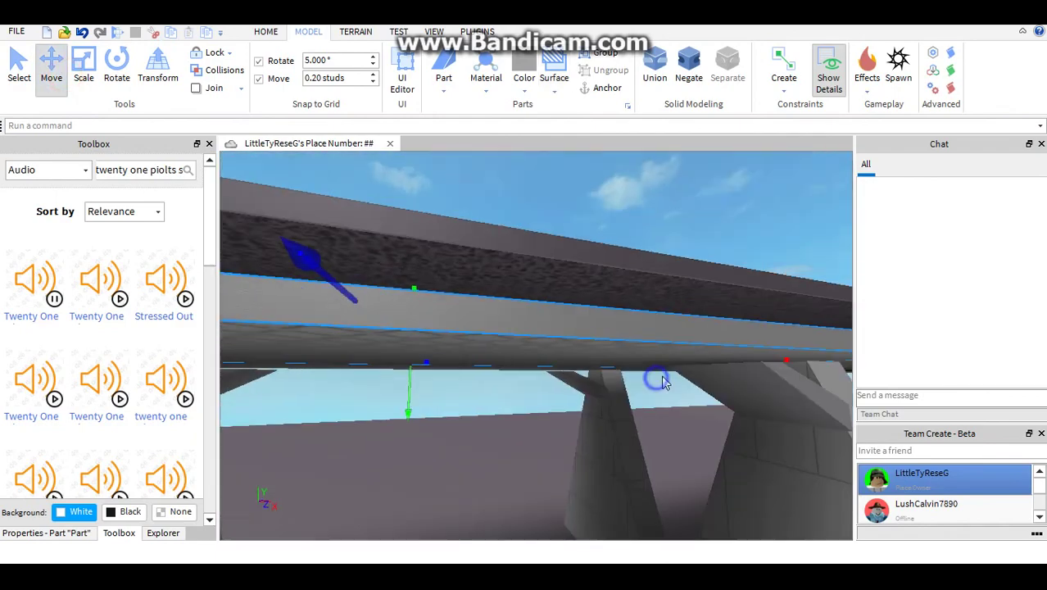
left_click(752, 380)
right_click_drag(752, 381, 727, 395)
scroll(727, 391, "up", 1)
left_click(723, 373, "ctrl")
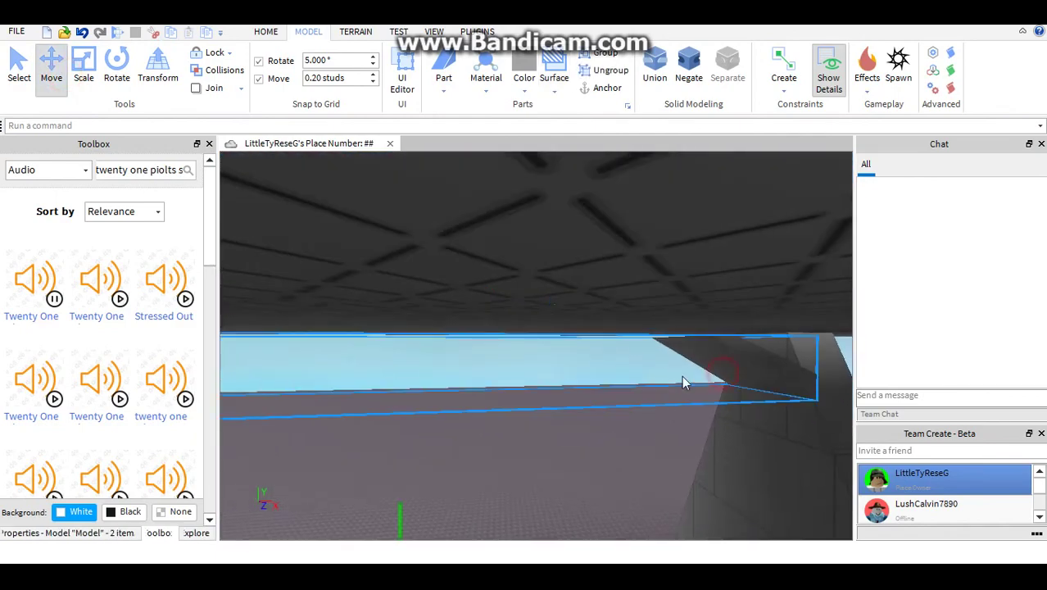
scroll(682, 376, "down", 4)
right_click_drag(404, 372, 404, 368)
scroll(404, 371, "up", 1)
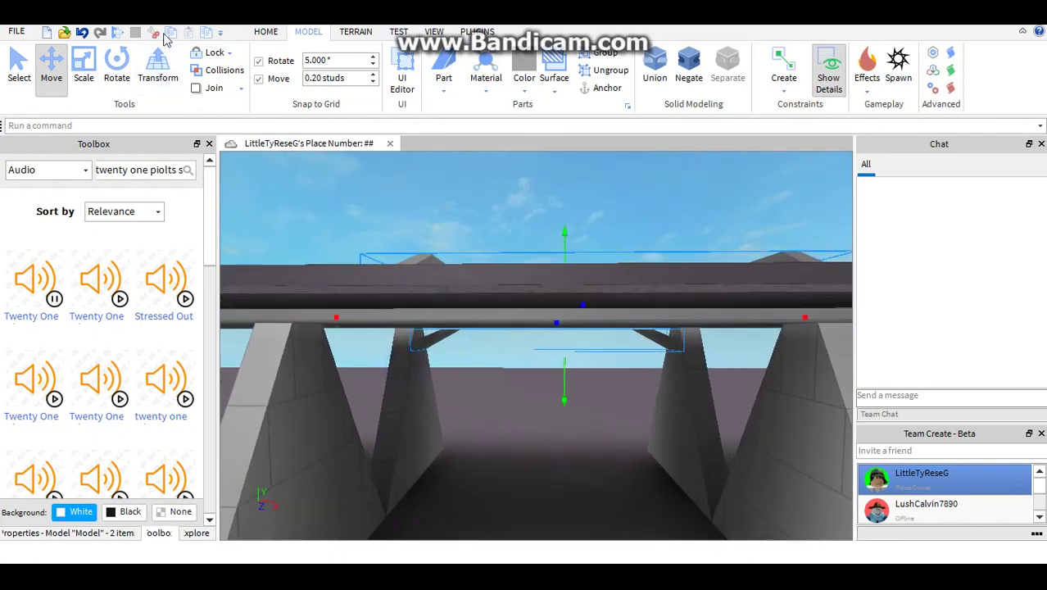
left_click(83, 32)
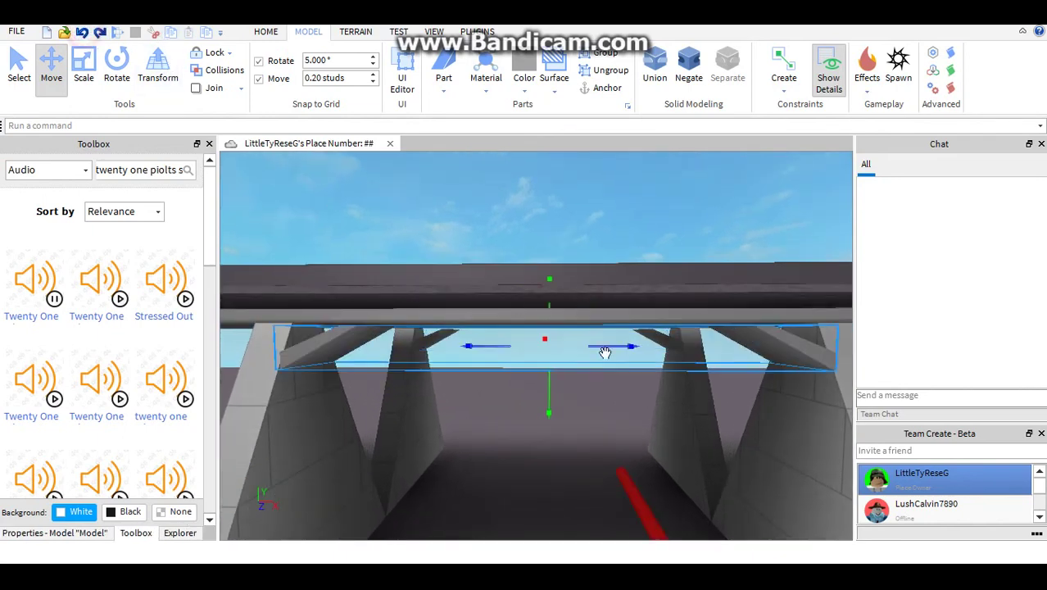
Duplicate the brace models on both sides of the span and move the copies along the bridge into the adjacent span
left_click(436, 336)
key("a")
left_click_drag(363, 343, 484, 364)
right_click_drag(482, 364, 484, 365)
left_click_drag(485, 365, 482, 365)
right_click_drag(484, 365, 481, 364)
left_click_drag(482, 364, 447, 381)
key("a")
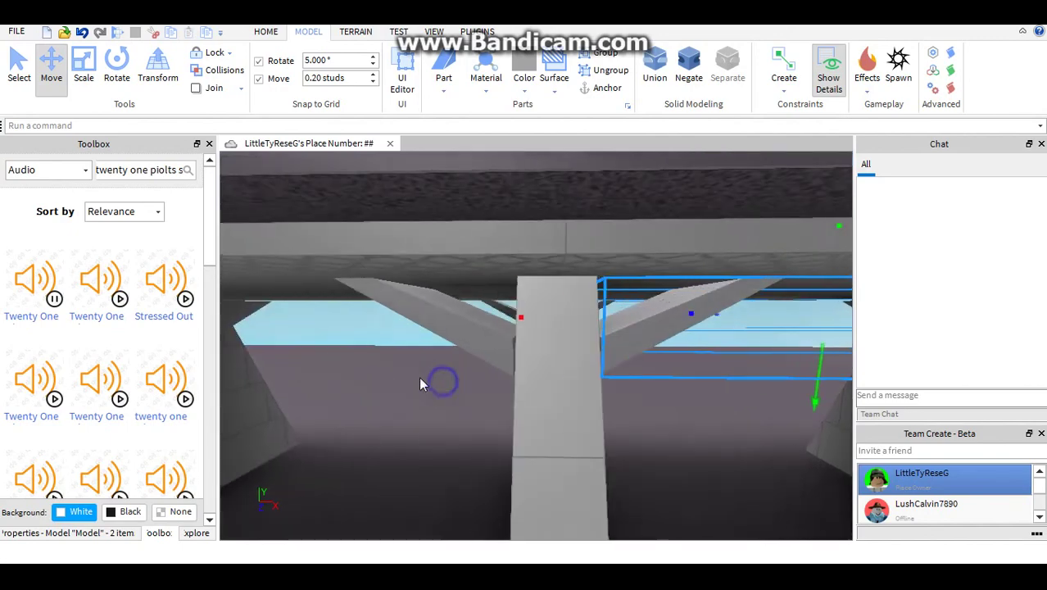
right_click_drag(434, 381, 445, 362)
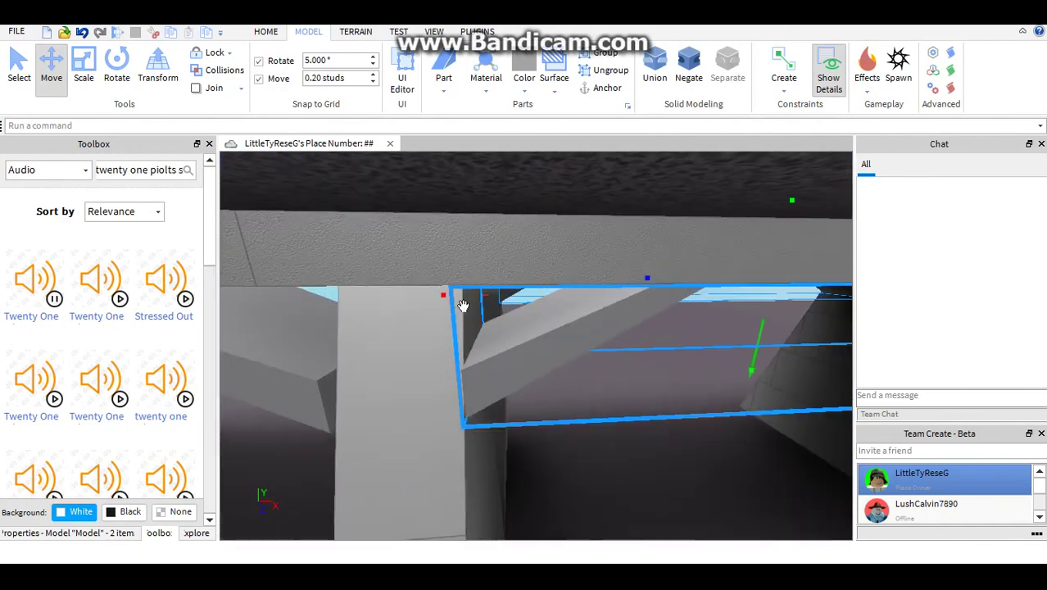
right_click_drag(470, 297, 531, 335)
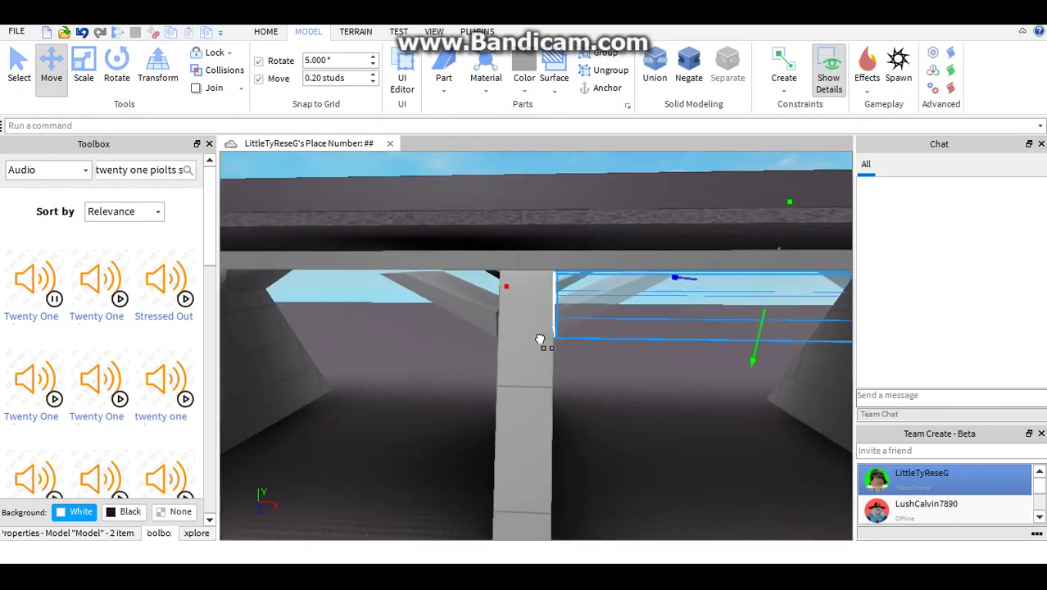
Place another copy of the paired brace models in the following span, with their ends against the support
key("d")
left_click_drag(540, 339, 408, 399)
key("a")
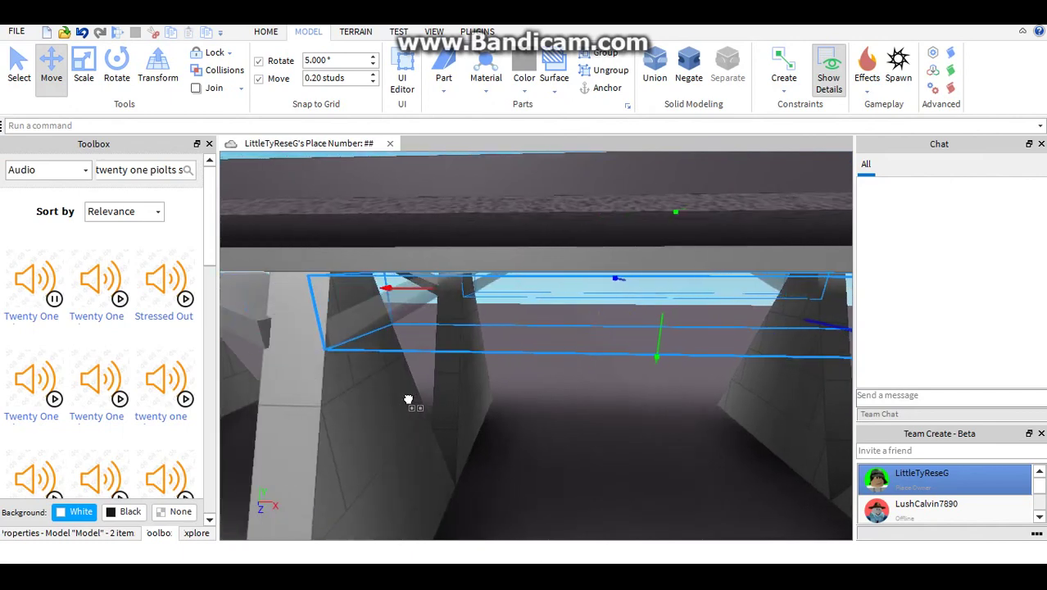
right_click_drag(416, 406, 539, 443)
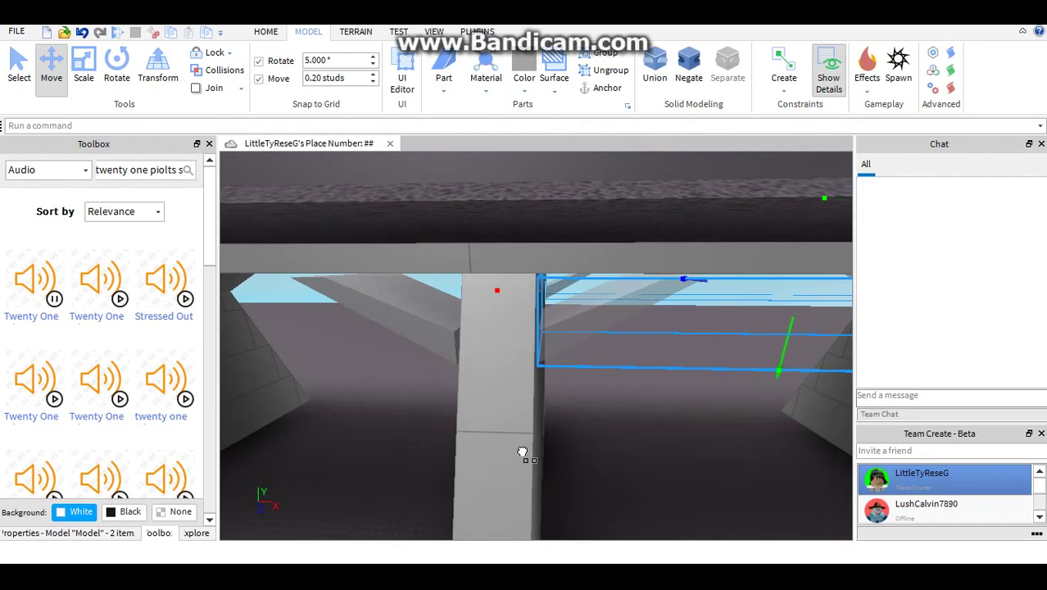
right_click_drag(557, 464, 501, 496)
left_click_drag(501, 496, 443, 495)
right_click_drag(539, 489, 516, 481)
Place a copy of the paired brace models in the bridge's end span and fit it flush against the support's face
right_click_drag(405, 399, 408, 354)
left_click_drag(412, 345, 495, 360)
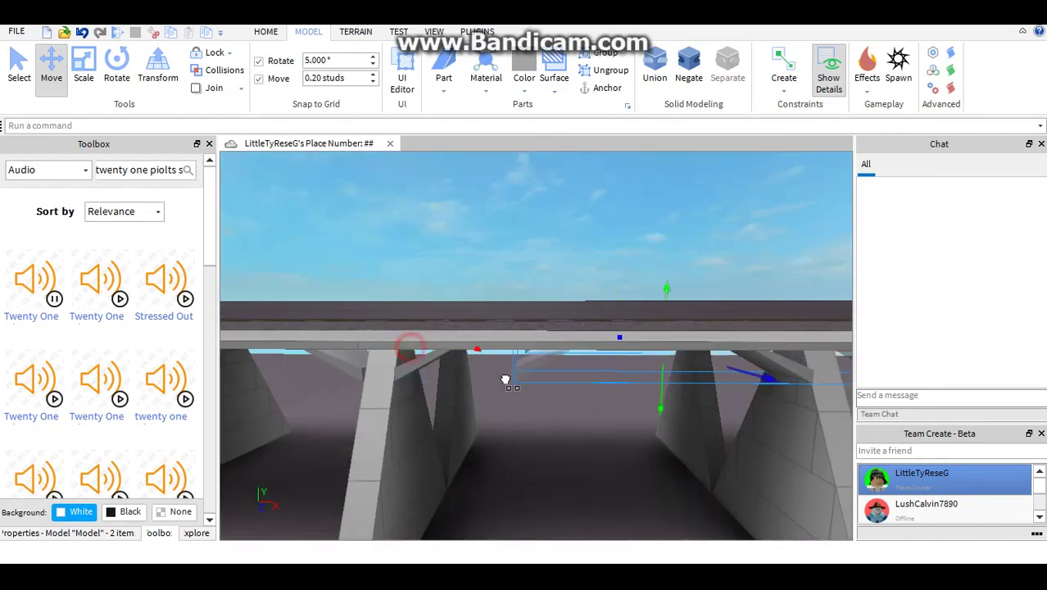
key("w")
right_click_drag(505, 379, 484, 360)
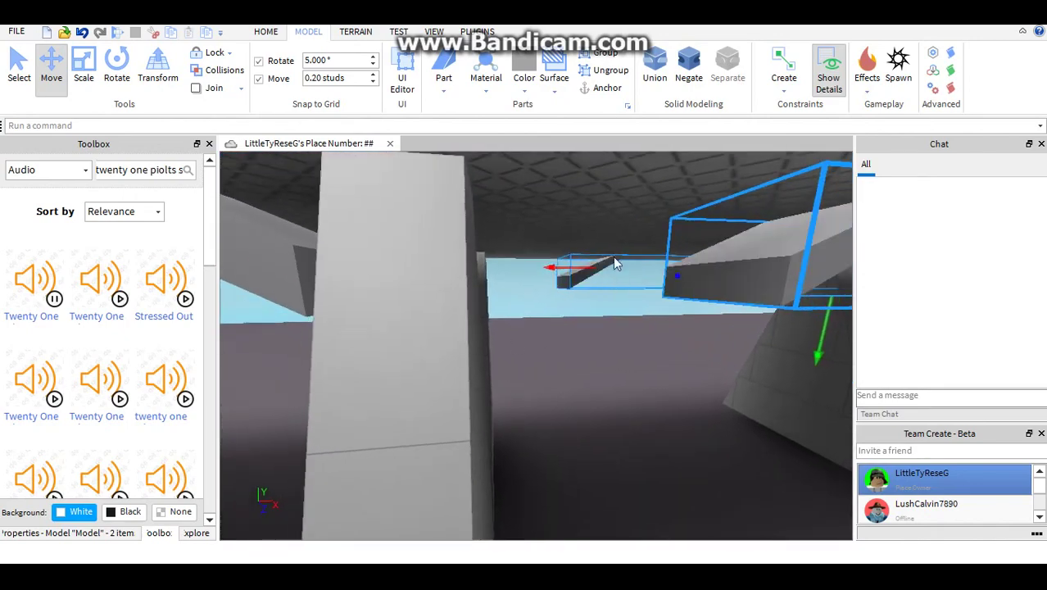
left_click_drag(580, 269, 462, 365)
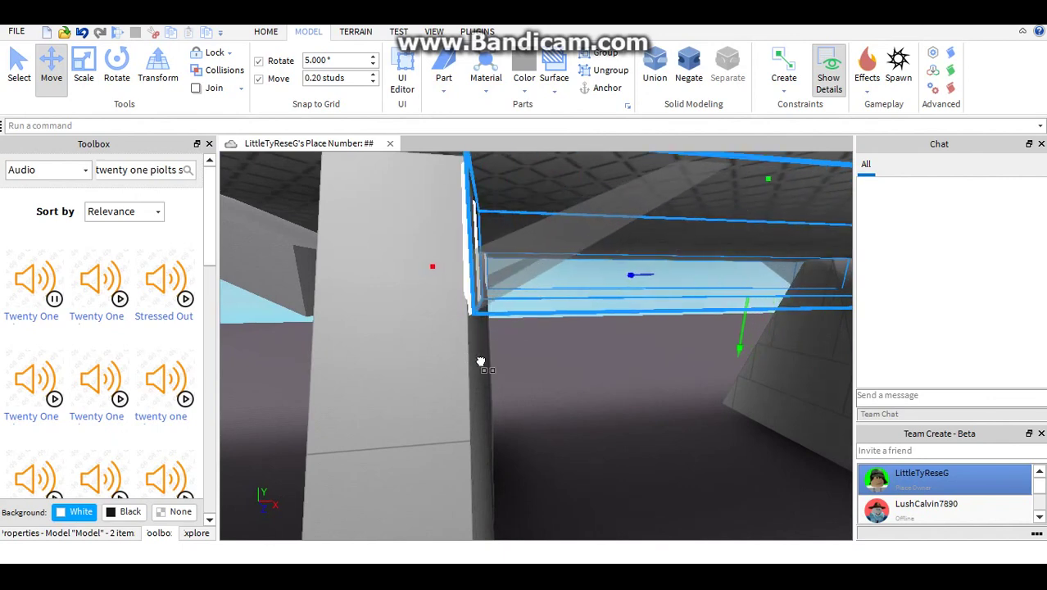
key("s")
right_click_drag(481, 361, 541, 363)
key("w")
left_click_drag(540, 363, 401, 375)
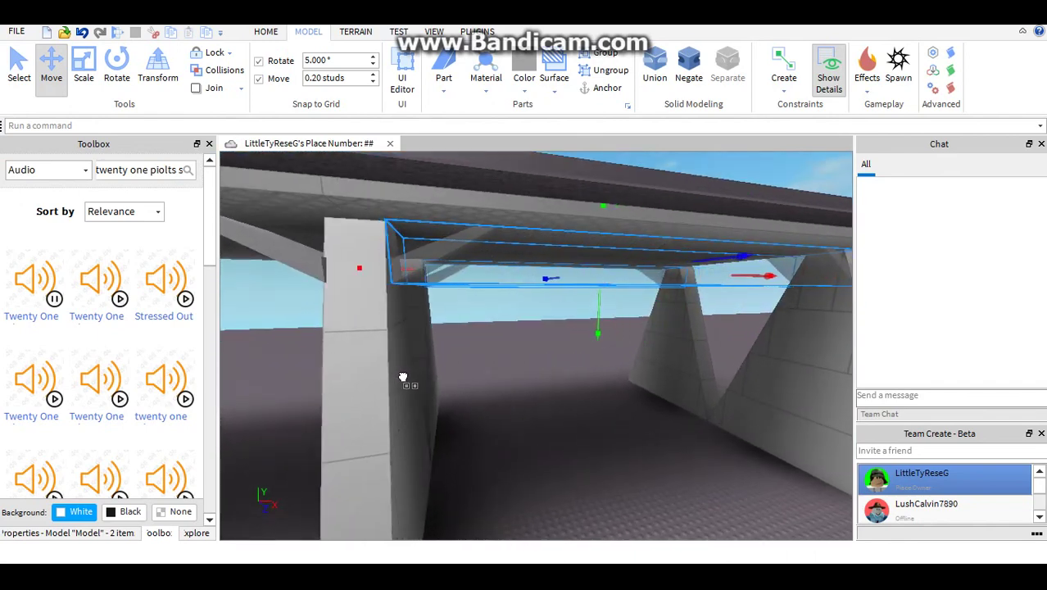
Examine the bridge from a distance and from the side to check the braces in every span
scroll(406, 379, "down", 10)
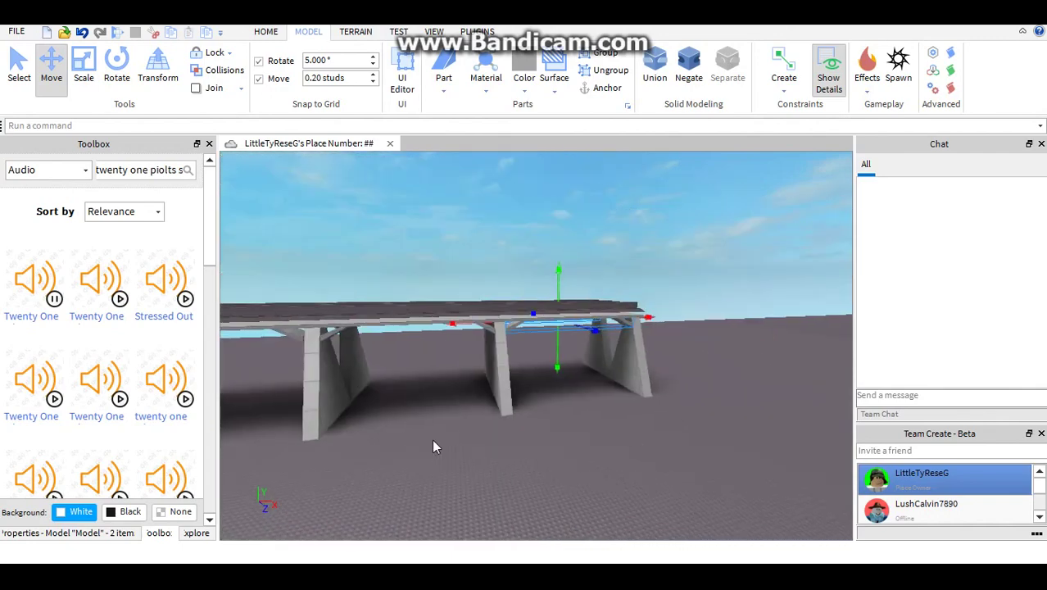
right_click_drag(436, 437, 437, 439)
key("w")
key("s")
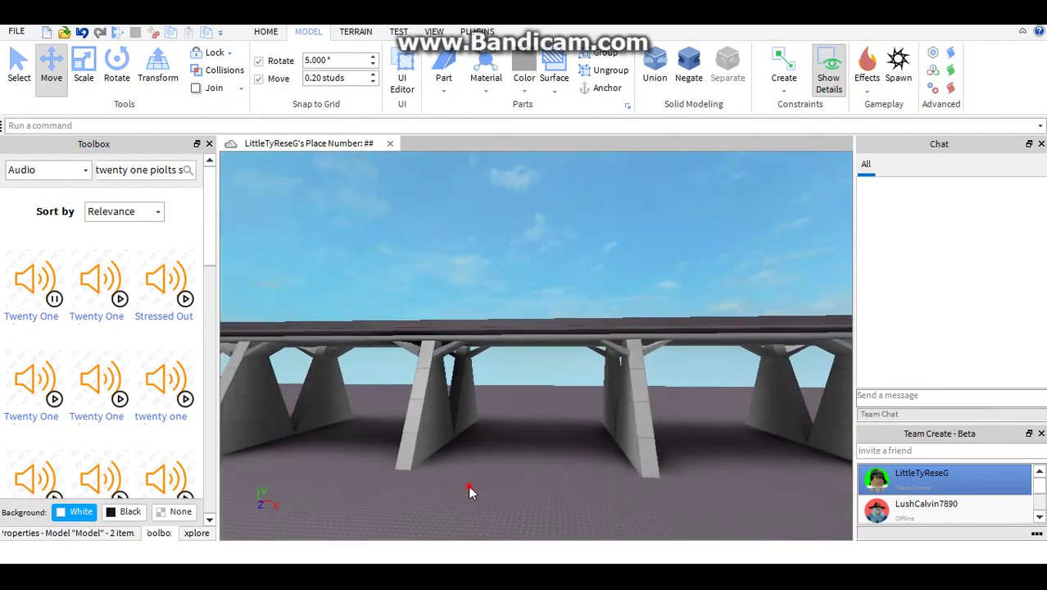
left_click_drag(464, 485, 577, 416)
key("a")
key("w")
key("w")
right_click_drag(654, 351, 652, 352)
left_click(640, 367)
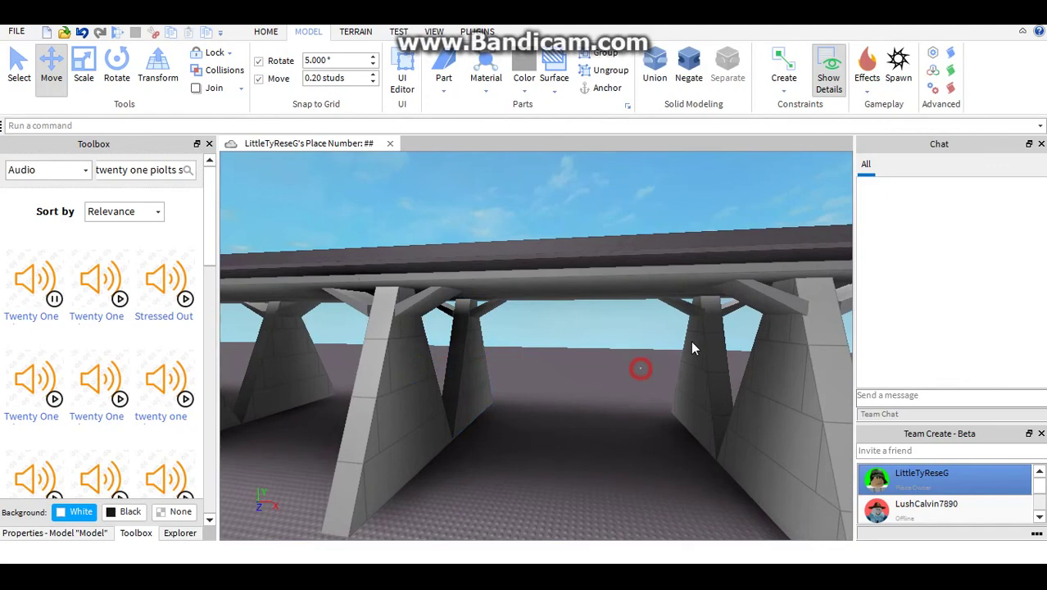
left_click(754, 293)
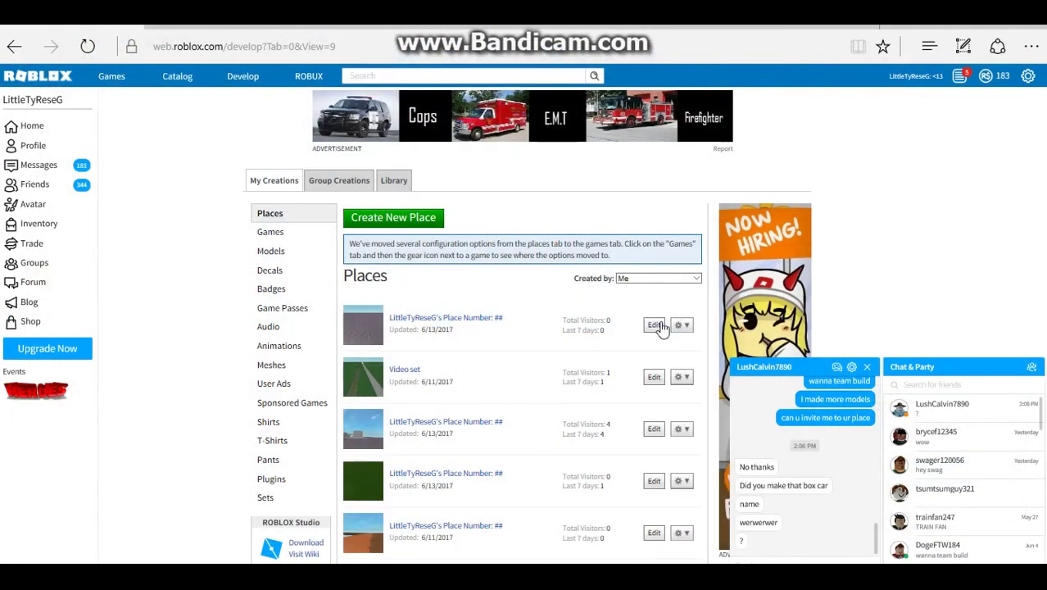
In the browser's Roblox Develop page, open the first listed place for editing in ROBLOX Studio
left_click(658, 325)
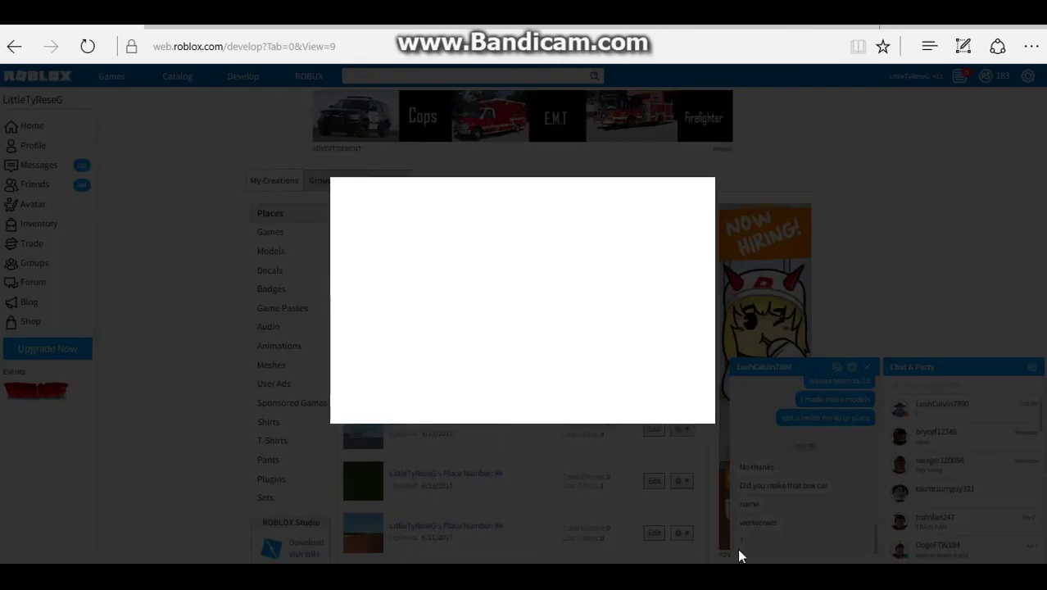
mouse_move(635, 577)
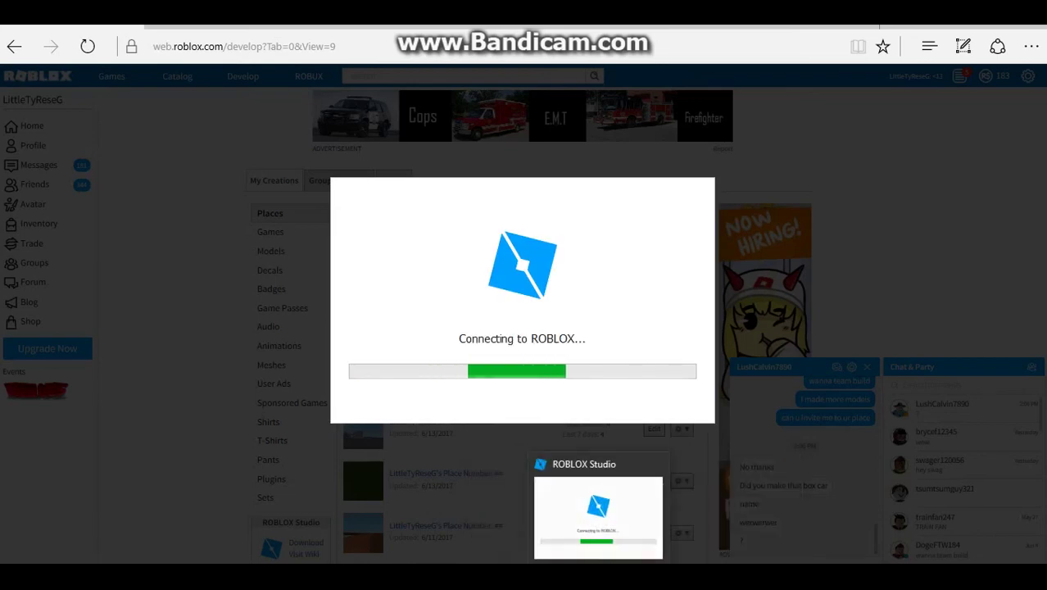